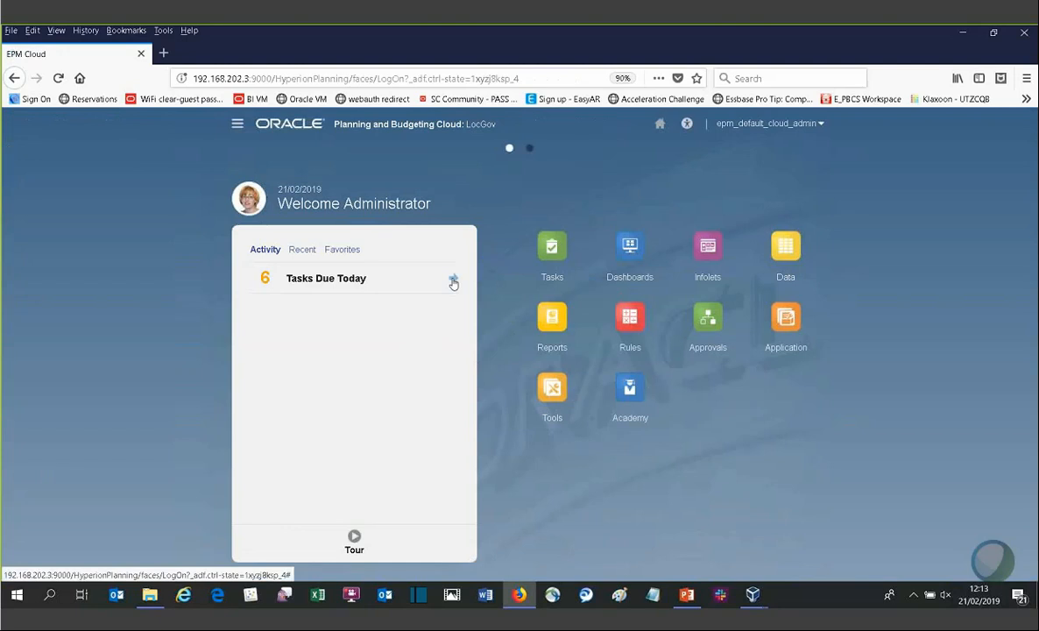
Step: Open the Tasks Due Today list on the home page and scroll through its tasks
{"action": "left_click", "coordinate": [452, 279]}
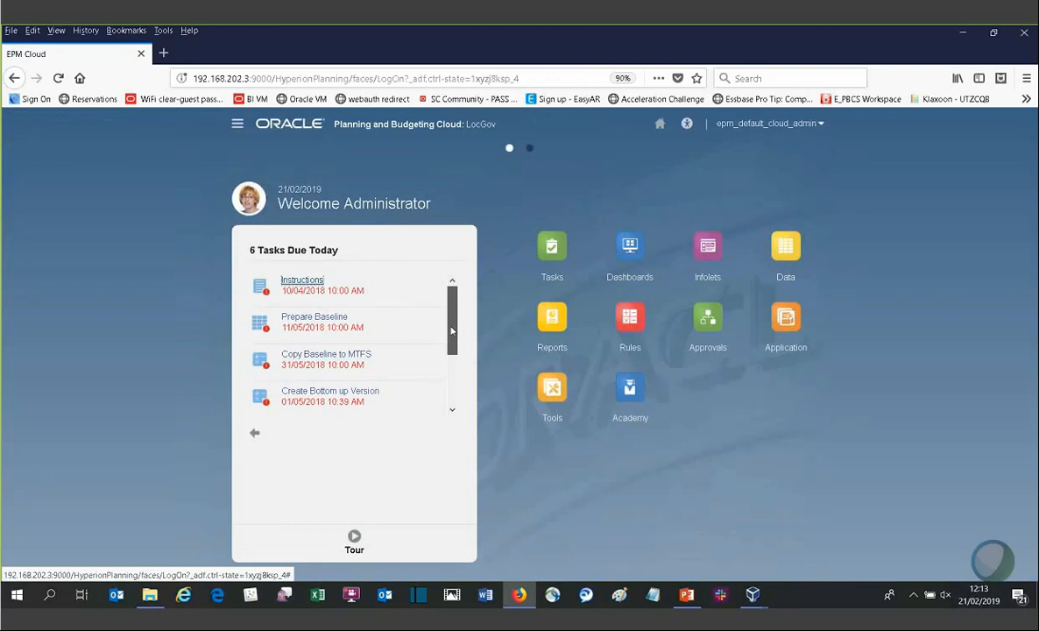
{"action": "left_click_drag", "start_coordinate": [452, 331], "coordinate": [452, 379]}
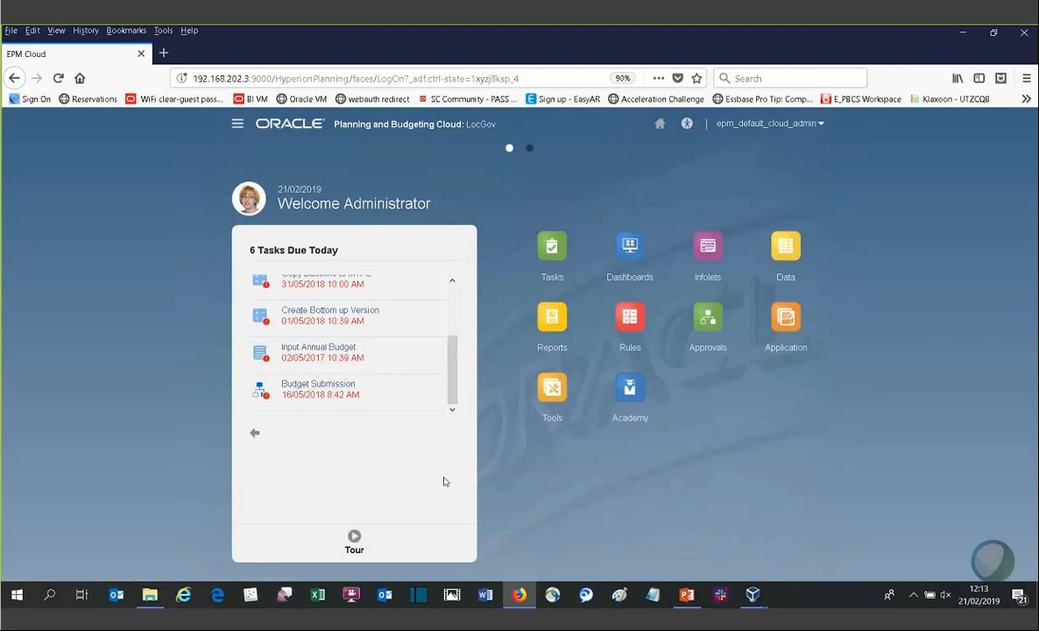
{"action": "left_click_drag", "start_coordinate": [454, 387], "coordinate": [455, 295]}
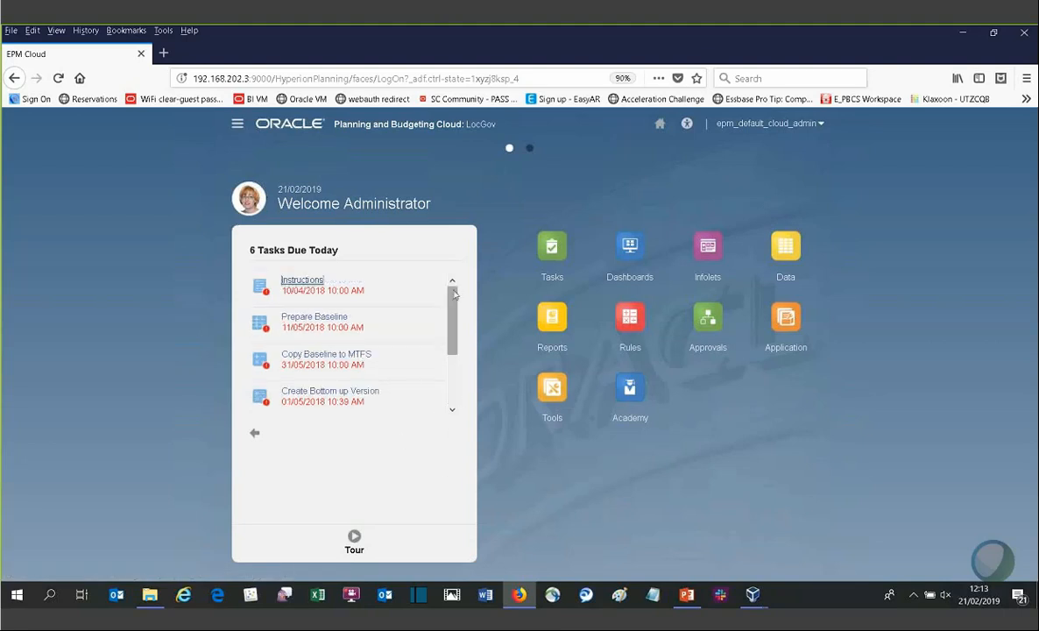
Step: Switch to the second home page and expand the Actuals infolet
{"action": "left_click", "coordinate": [529, 148]}
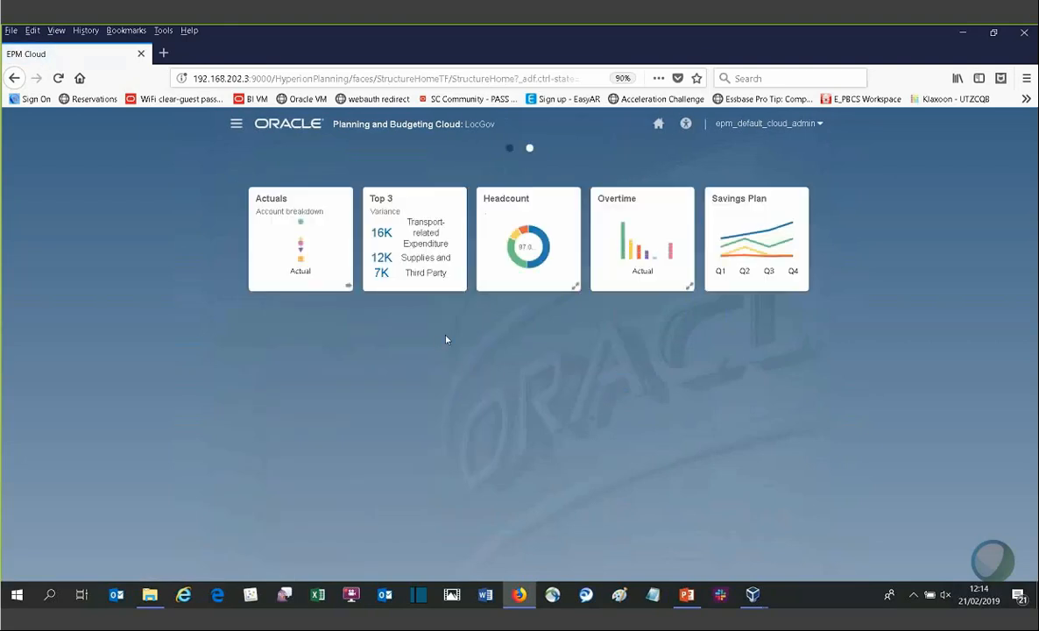
{"action": "left_click", "coordinate": [347, 290]}
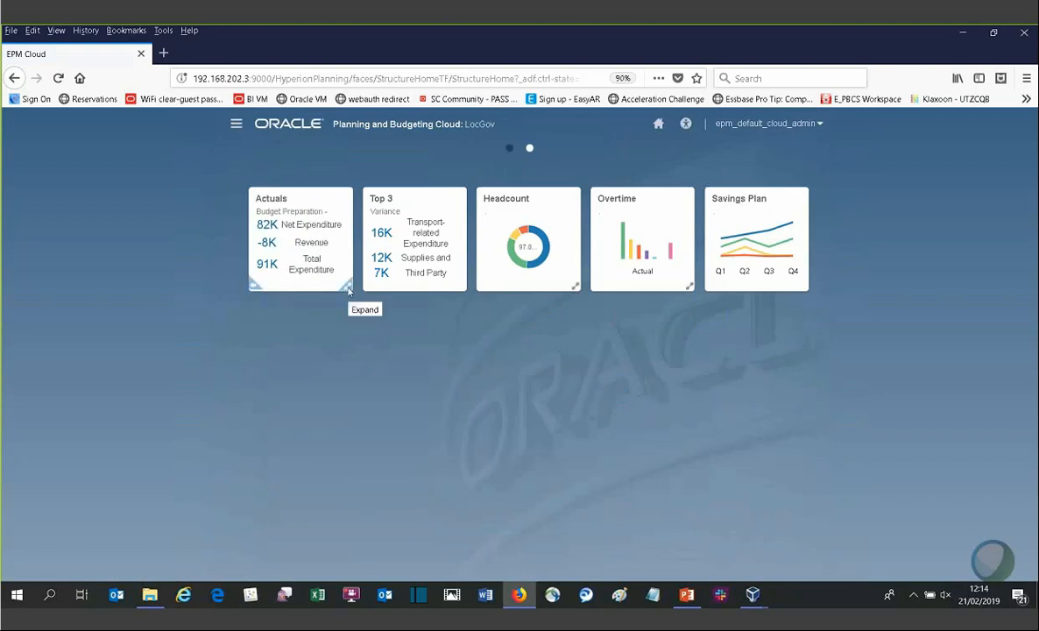
{"action": "left_click", "coordinate": [347, 289]}
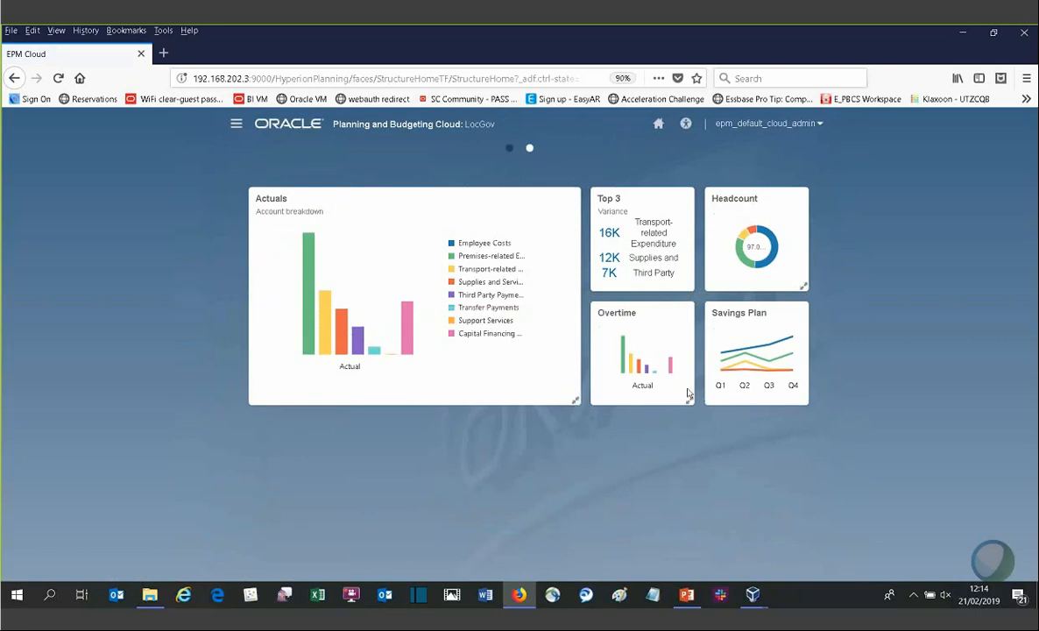
Step: Expand the Headcount and Overtime infolets and scroll through the enlarged dashboard
{"action": "left_click", "coordinate": [747, 265]}
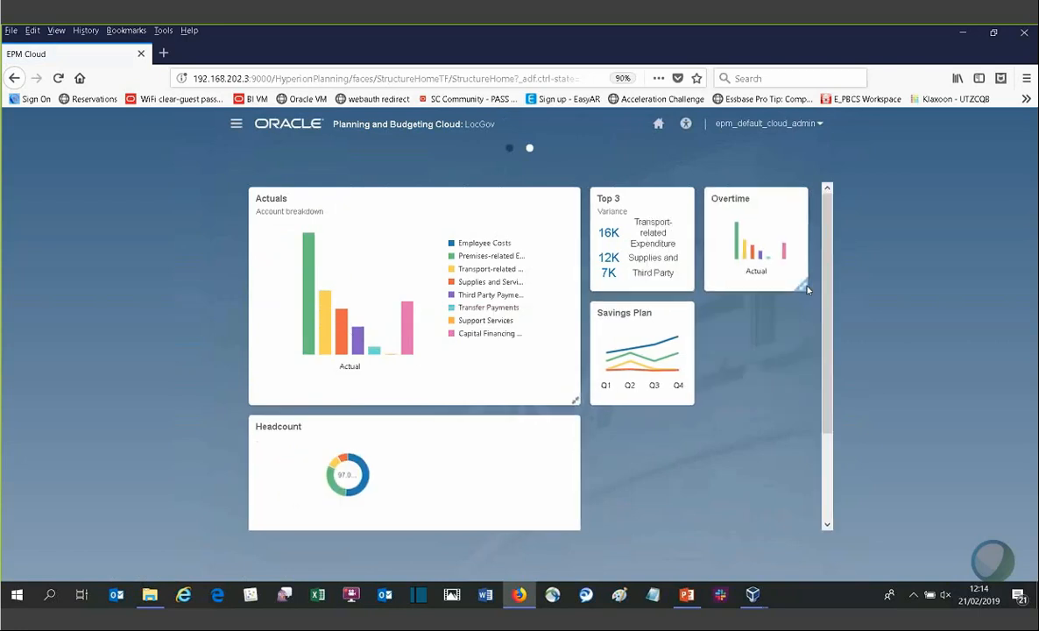
{"action": "left_click", "coordinate": [827, 495]}
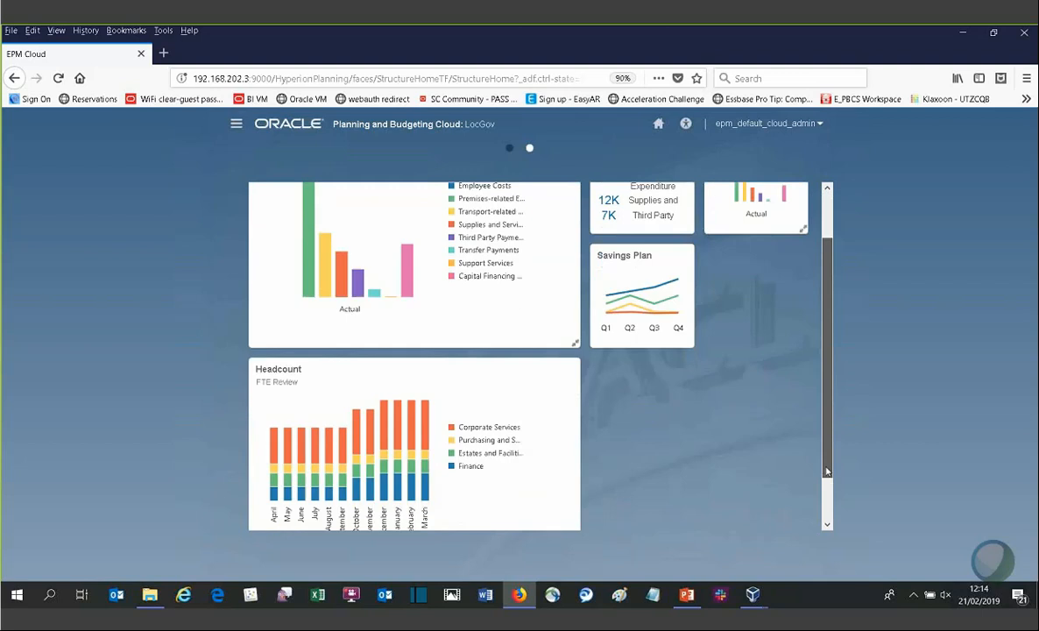
{"action": "scroll", "coordinate": [767, 456], "scroll_direction": "up", "scroll_amount": 3}
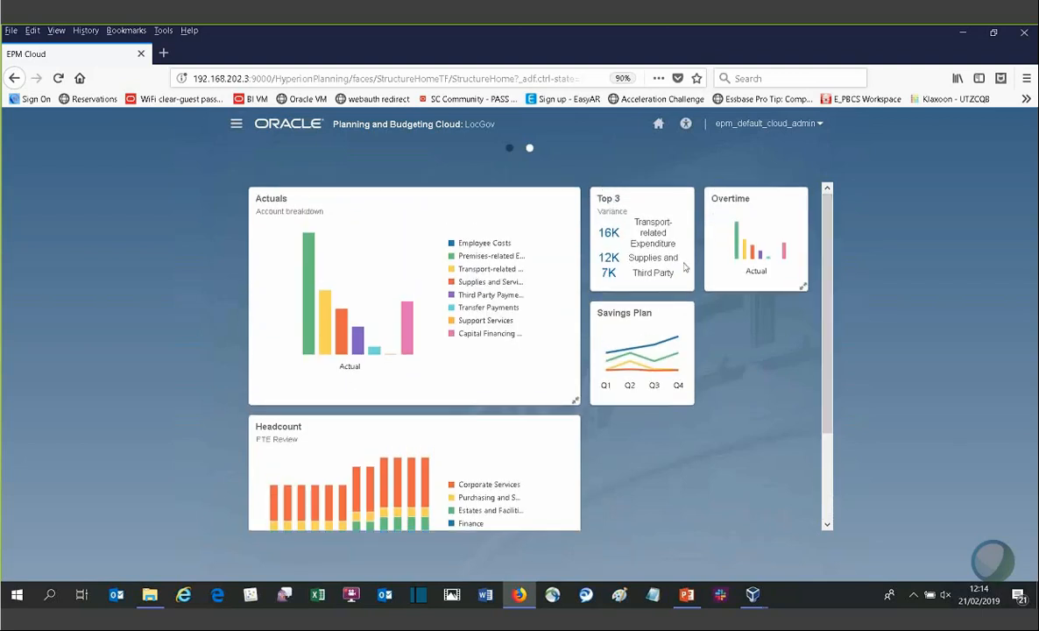
{"action": "left_click", "coordinate": [802, 286]}
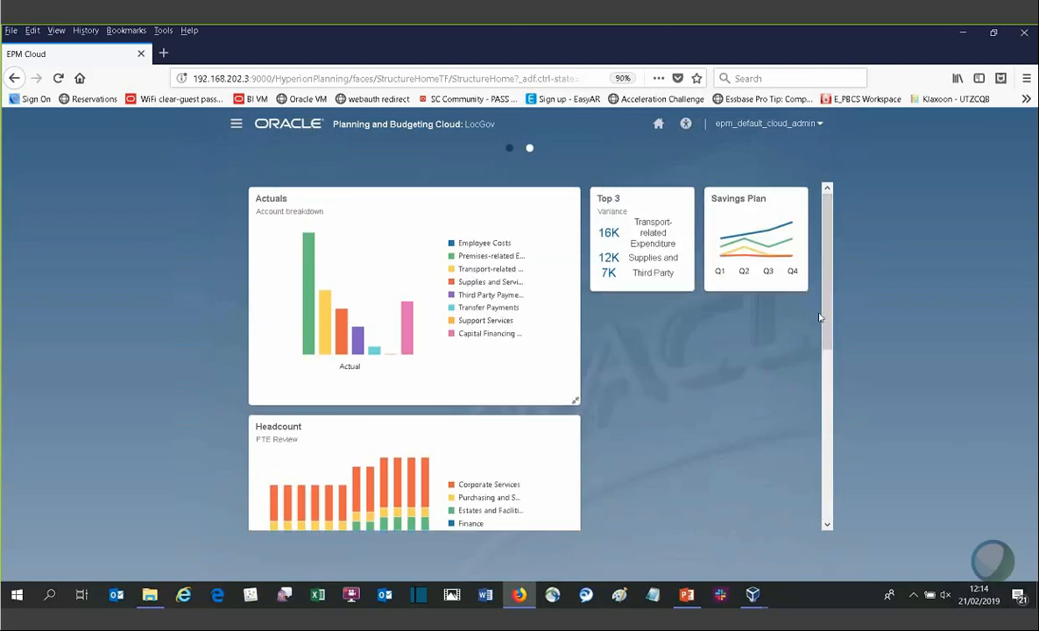
{"action": "scroll", "coordinate": [820, 317], "scroll_direction": "down", "scroll_amount": 3}
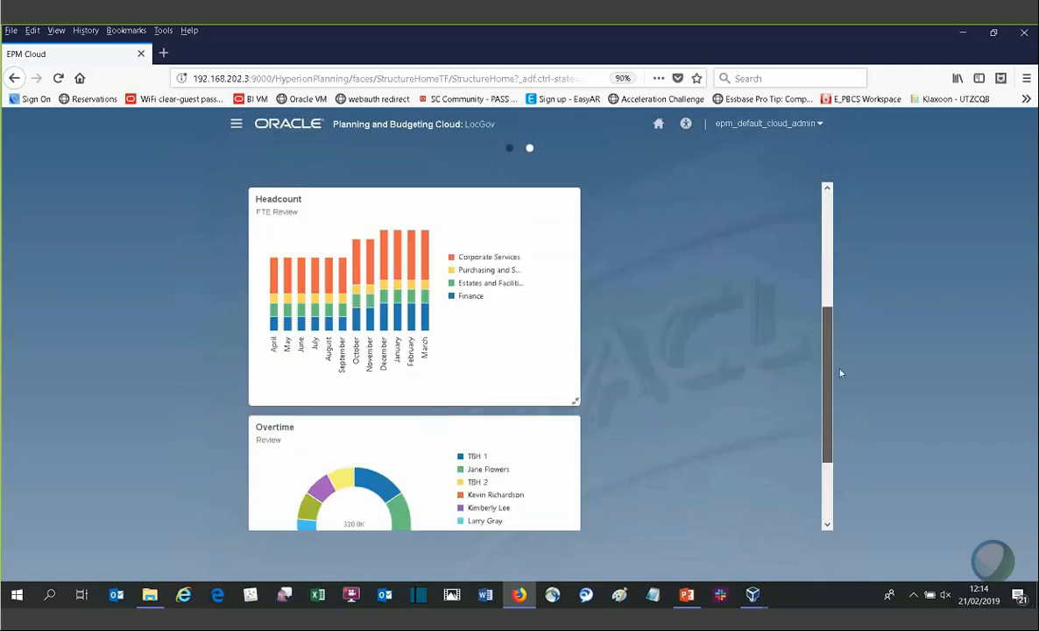
{"action": "scroll", "coordinate": [840, 373], "scroll_direction": "up", "scroll_amount": 3}
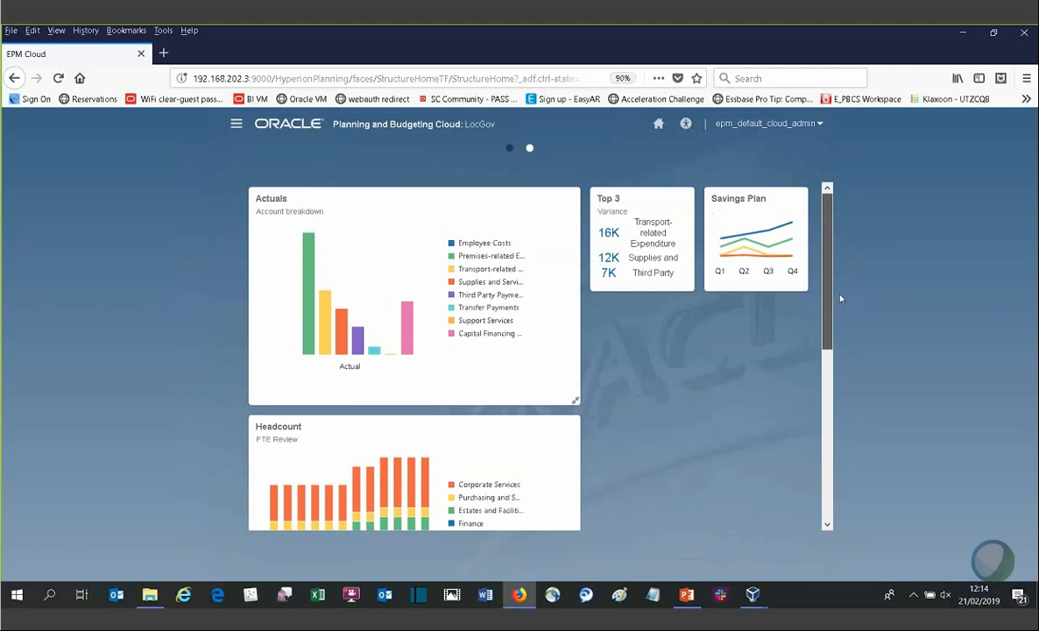
Step: Return to the first home page and open the Tasks area
{"action": "left_click", "coordinate": [510, 149]}
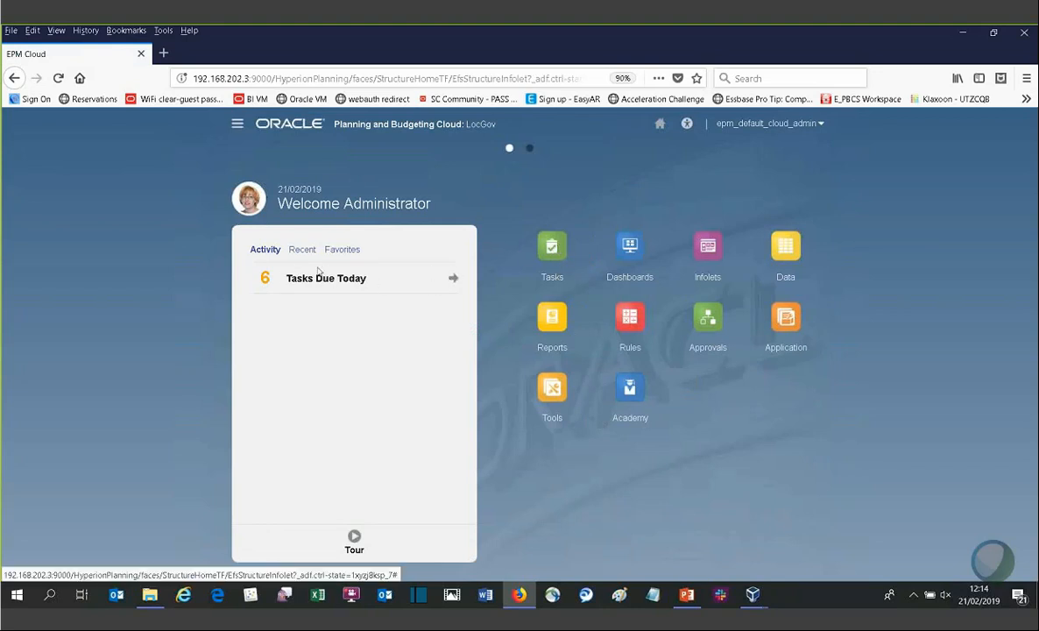
{"action": "left_click", "coordinate": [453, 280]}
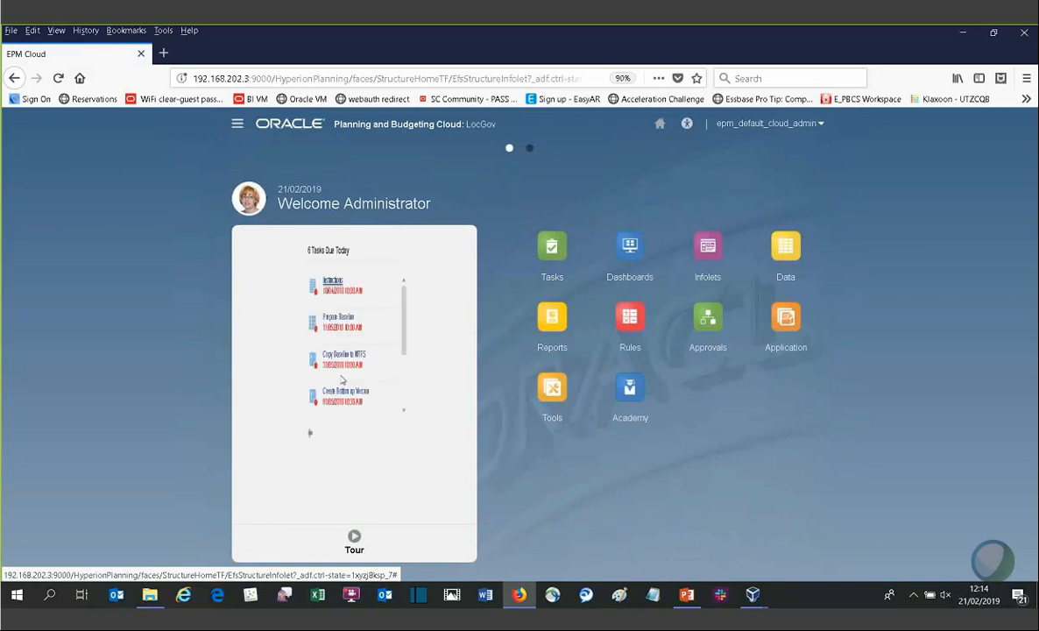
{"action": "left_click", "coordinate": [556, 268]}
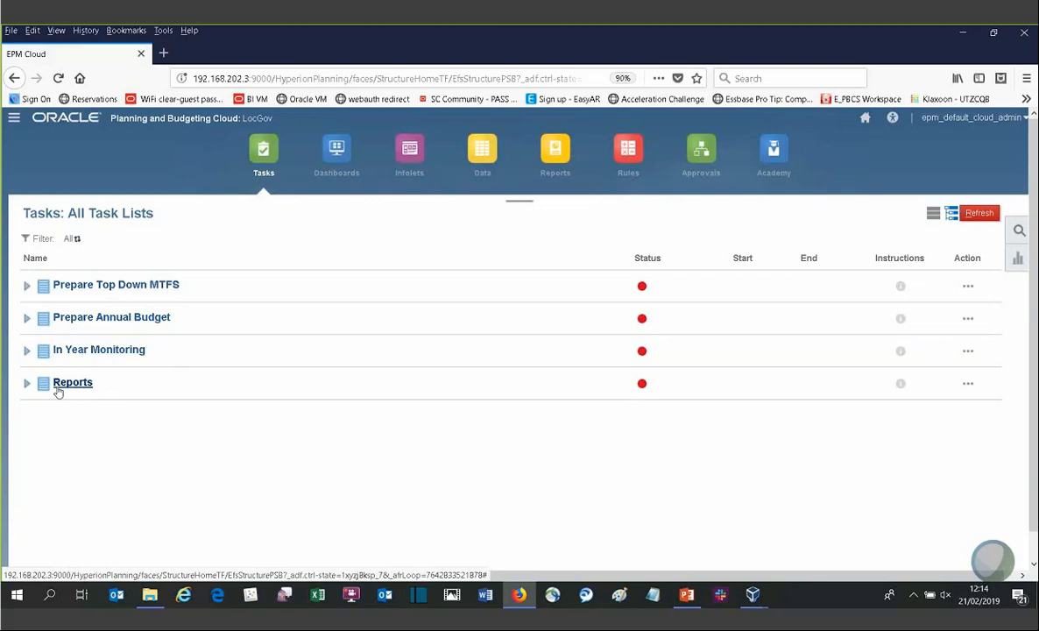
Step: Expand the Prepare Top Down MTFS task list, scroll its tasks, and preview the Instructions task's instructions
{"action": "left_click", "coordinate": [27, 287]}
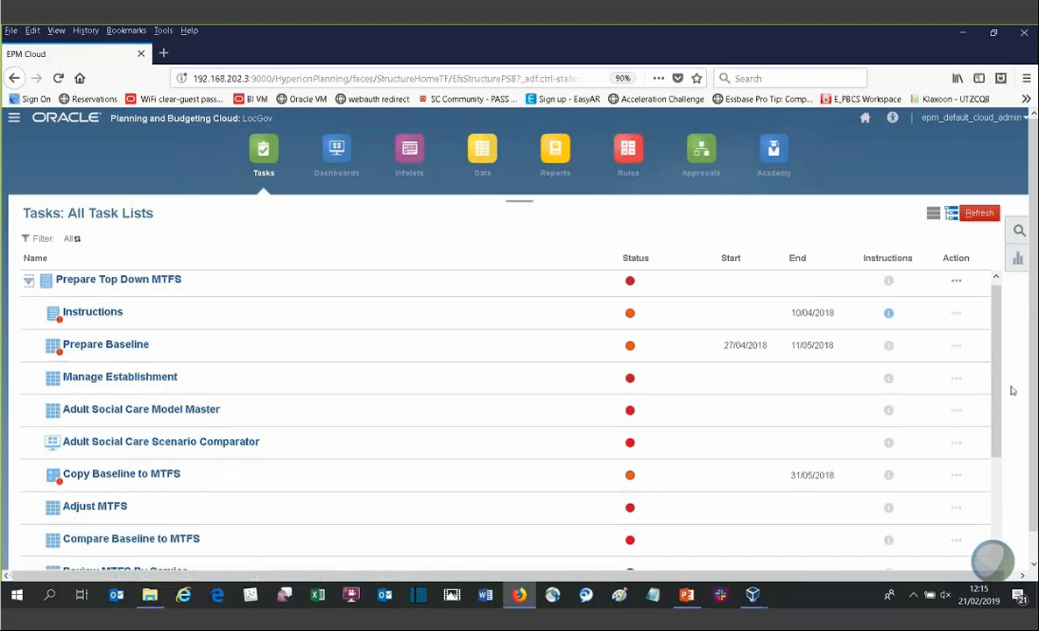
{"action": "scroll", "coordinate": [994, 482], "scroll_direction": "down", "scroll_amount": 2}
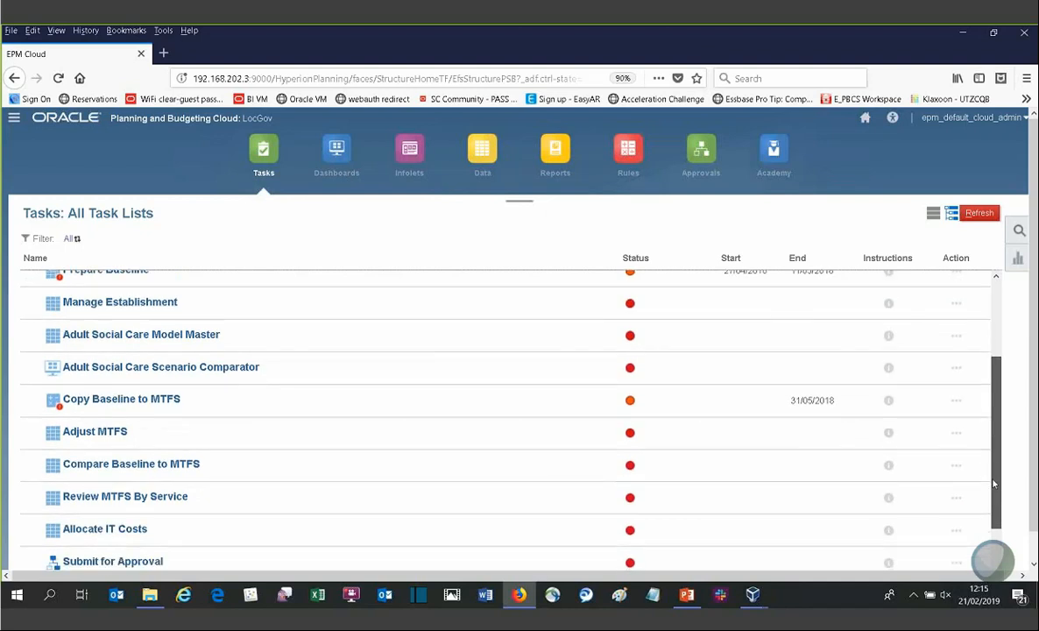
{"action": "scroll", "coordinate": [151, 508], "scroll_direction": "down", "scroll_amount": 1}
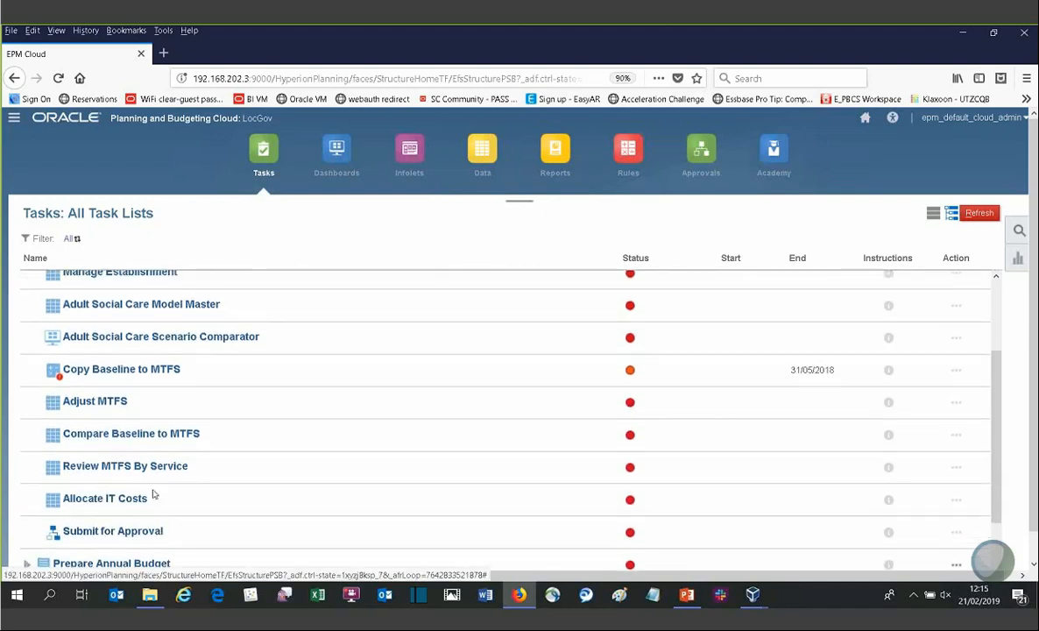
{"action": "scroll", "coordinate": [153, 496], "scroll_direction": "up", "scroll_amount": 3}
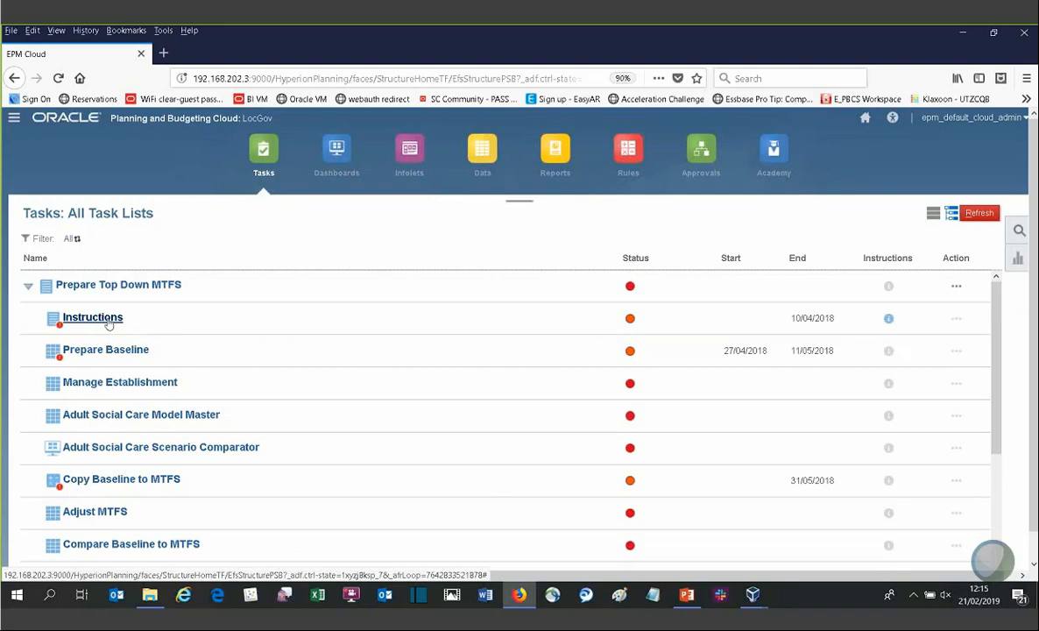
{"action": "left_click", "coordinate": [888, 319]}
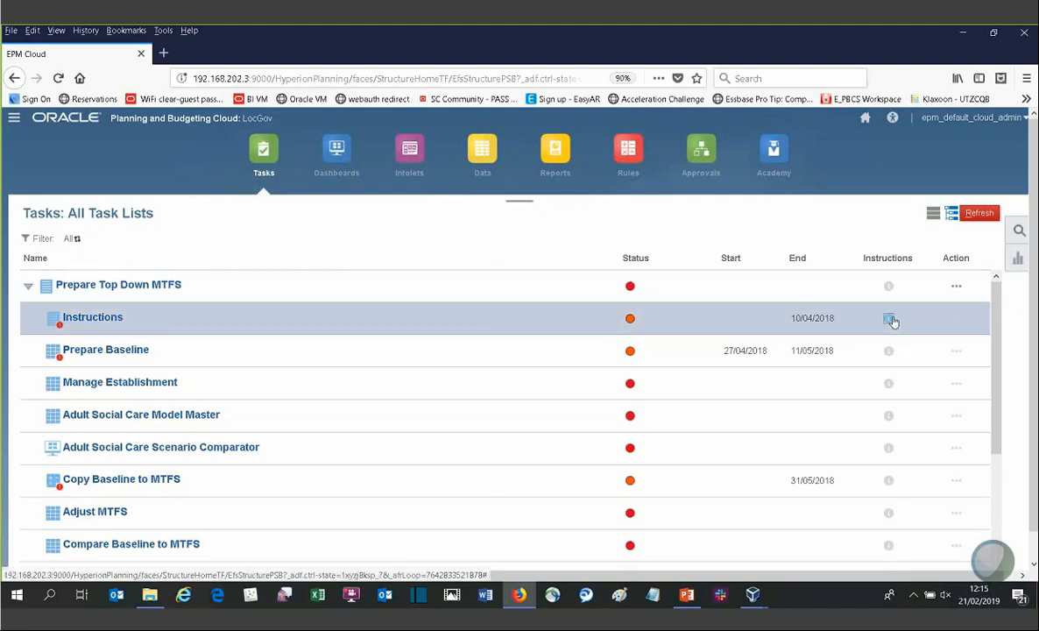
{"action": "scroll", "coordinate": [808, 292], "scroll_direction": "down", "scroll_amount": 3}
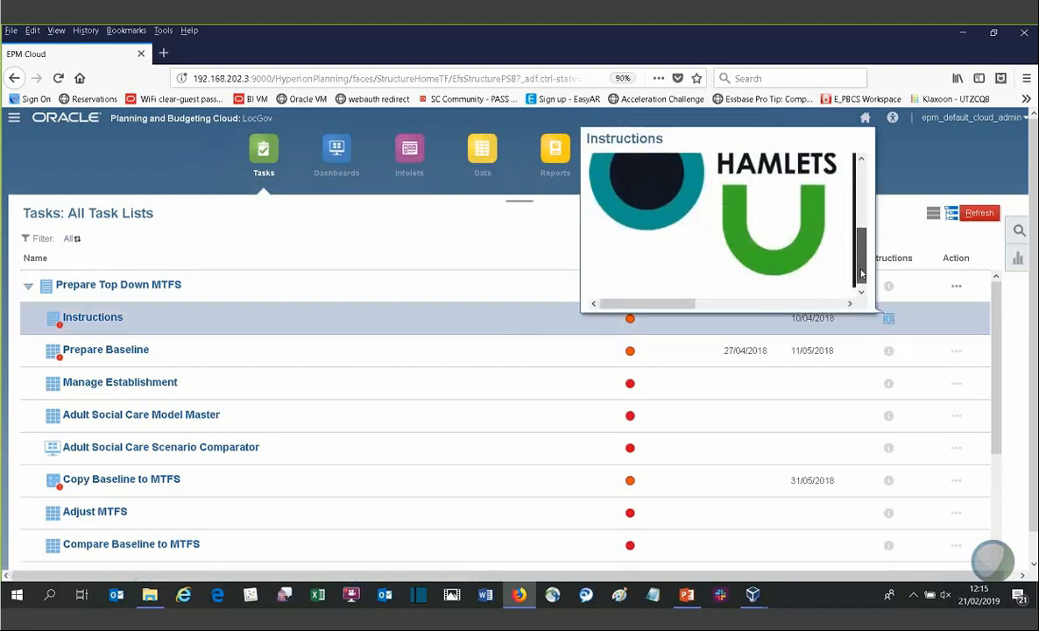
Step: Open the Instructions task, mark it Complete, close it, and refresh the task list
{"action": "left_click", "coordinate": [93, 319]}
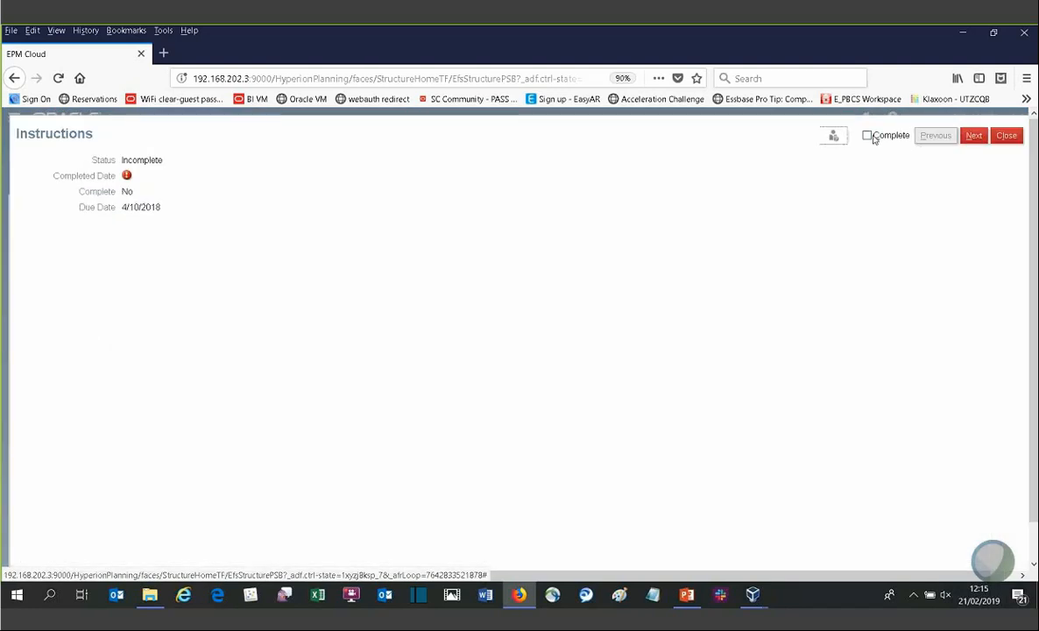
{"action": "left_click", "coordinate": [867, 135]}
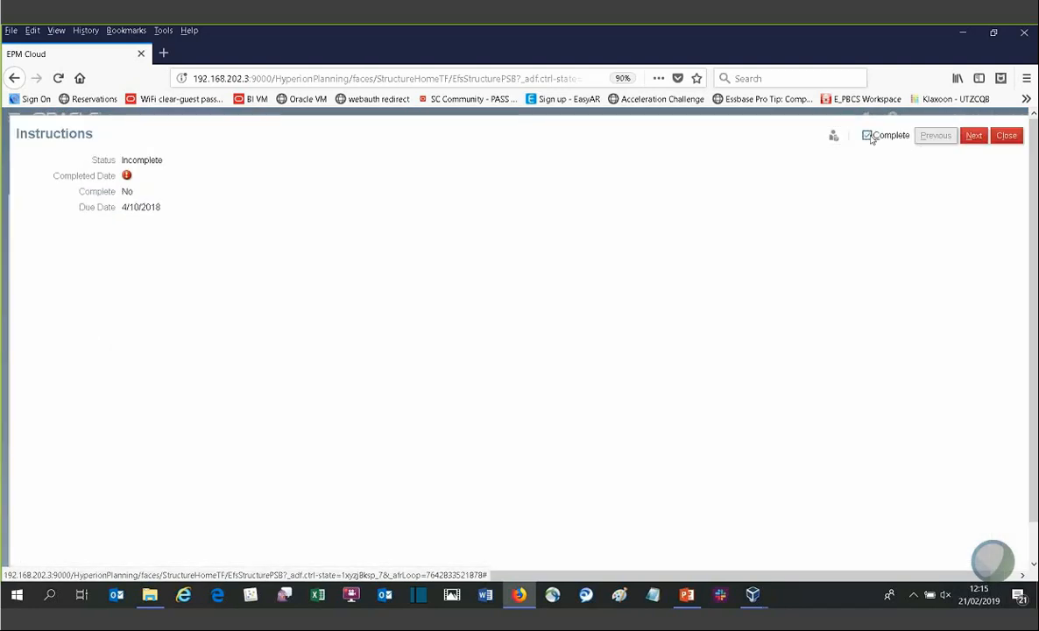
{"action": "left_click", "coordinate": [975, 136]}
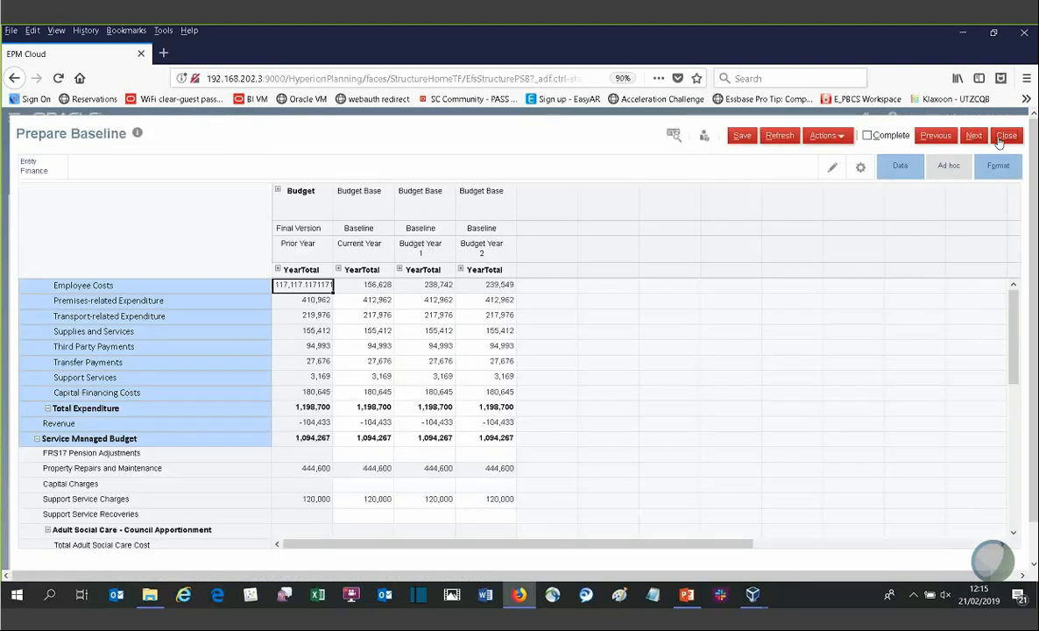
{"action": "left_click", "coordinate": [1004, 137]}
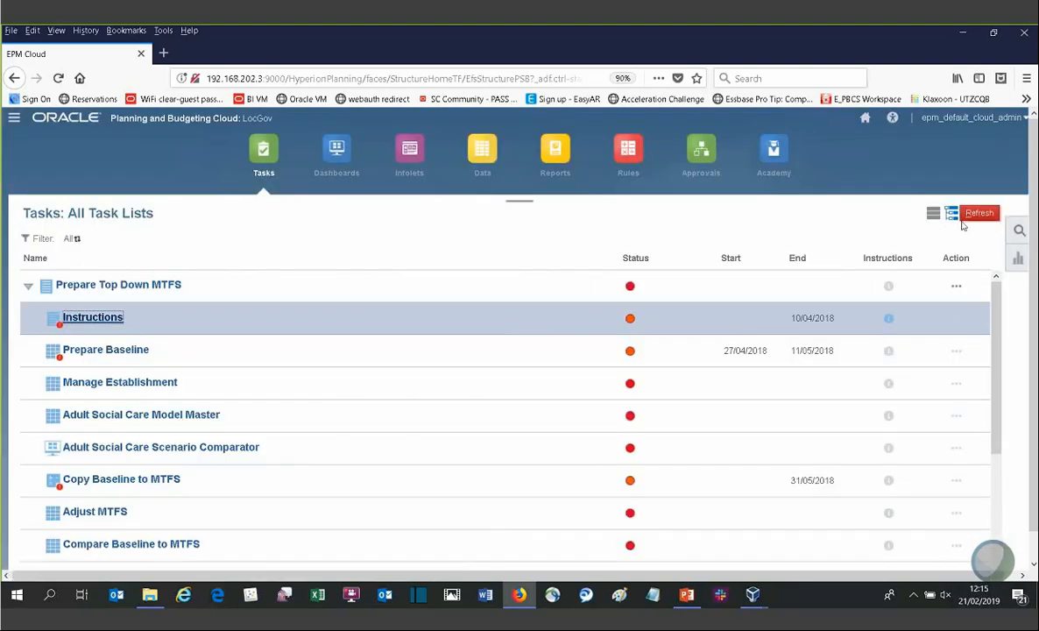
{"action": "left_click", "coordinate": [972, 215]}
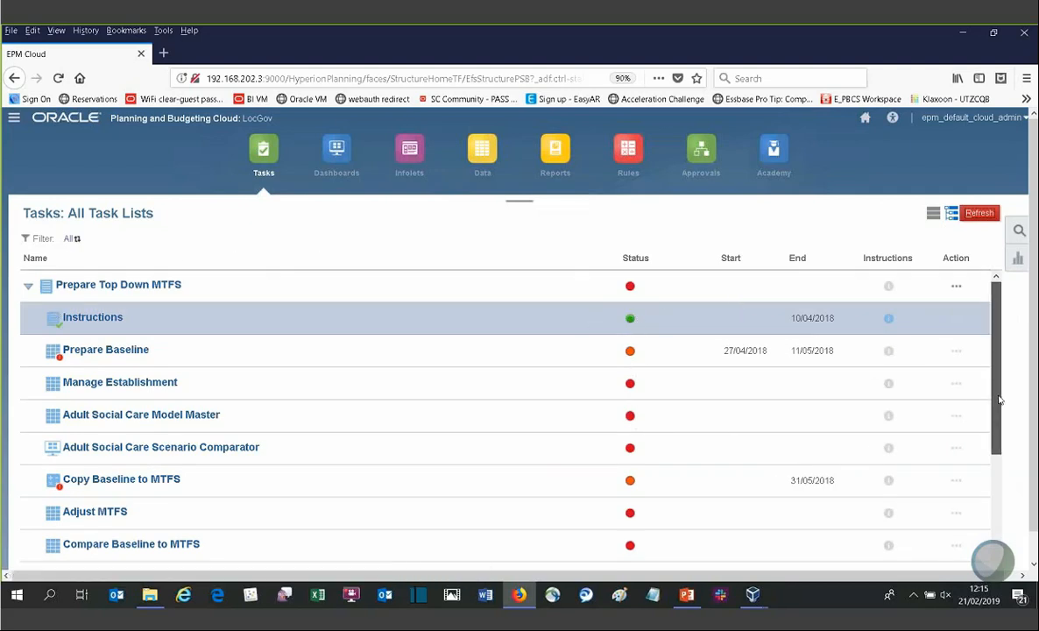
Step: Open the Prepare Baseline task and run Clear Baseline on the Current Year baseline form
{"action": "left_click", "coordinate": [92, 350]}
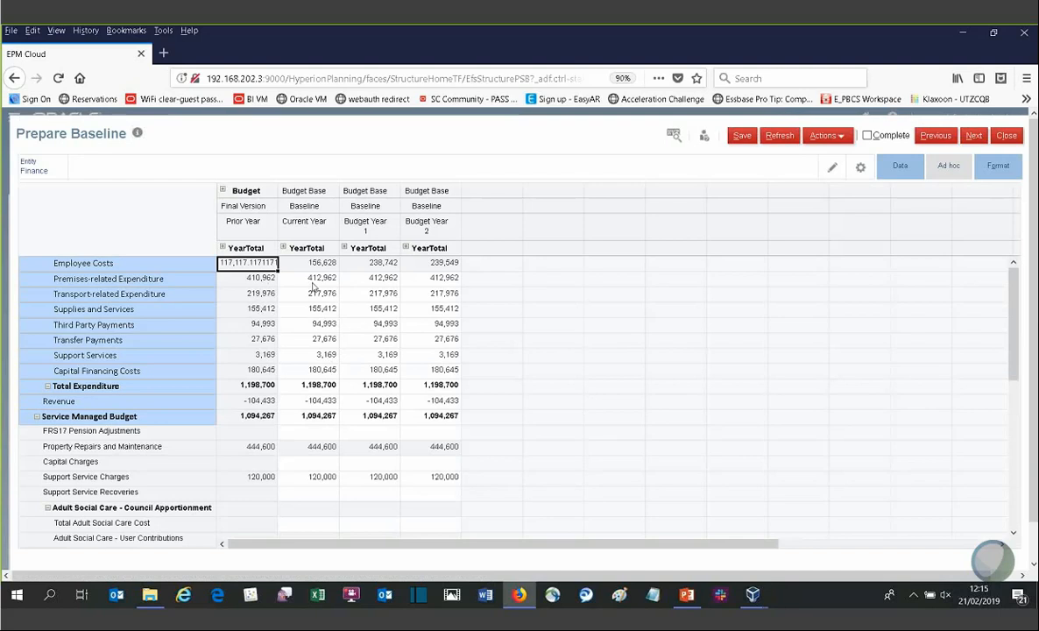
{"action": "right_click", "coordinate": [313, 278]}
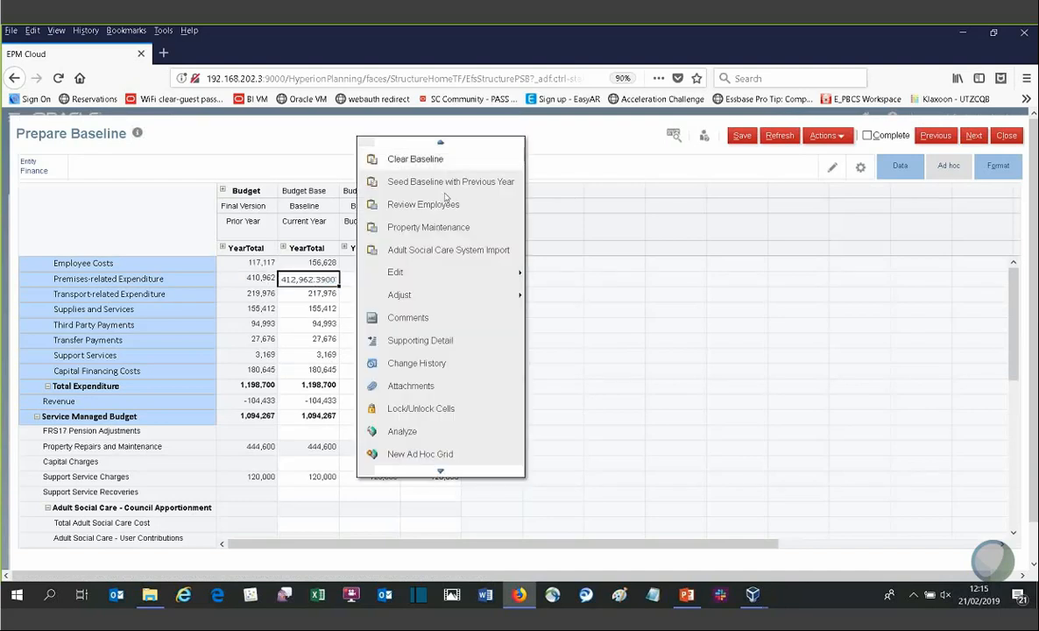
{"action": "left_click", "coordinate": [415, 160]}
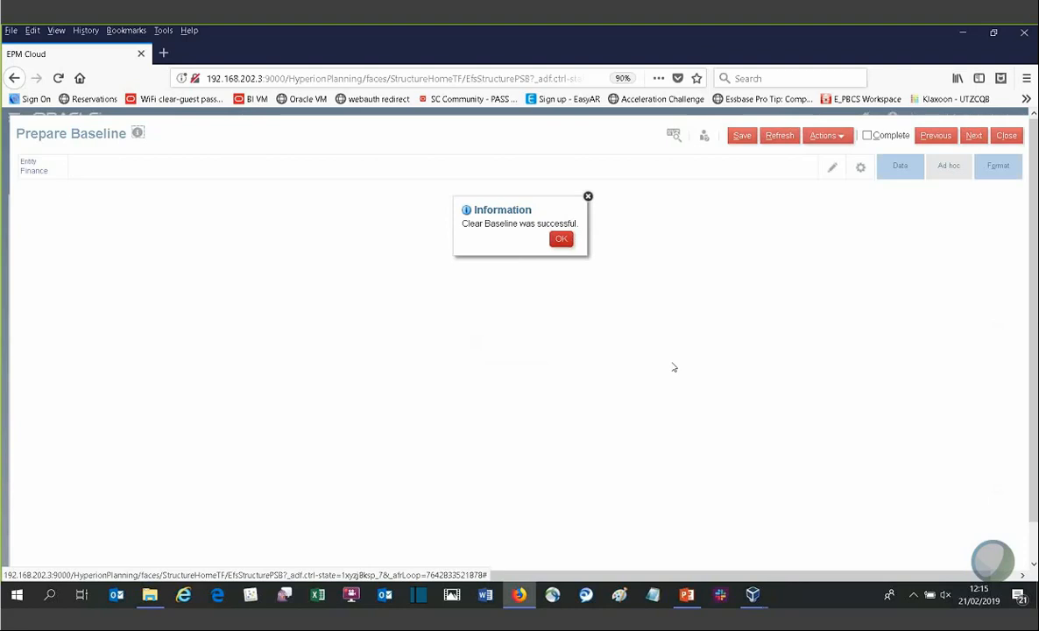
{"action": "left_click", "coordinate": [560, 239]}
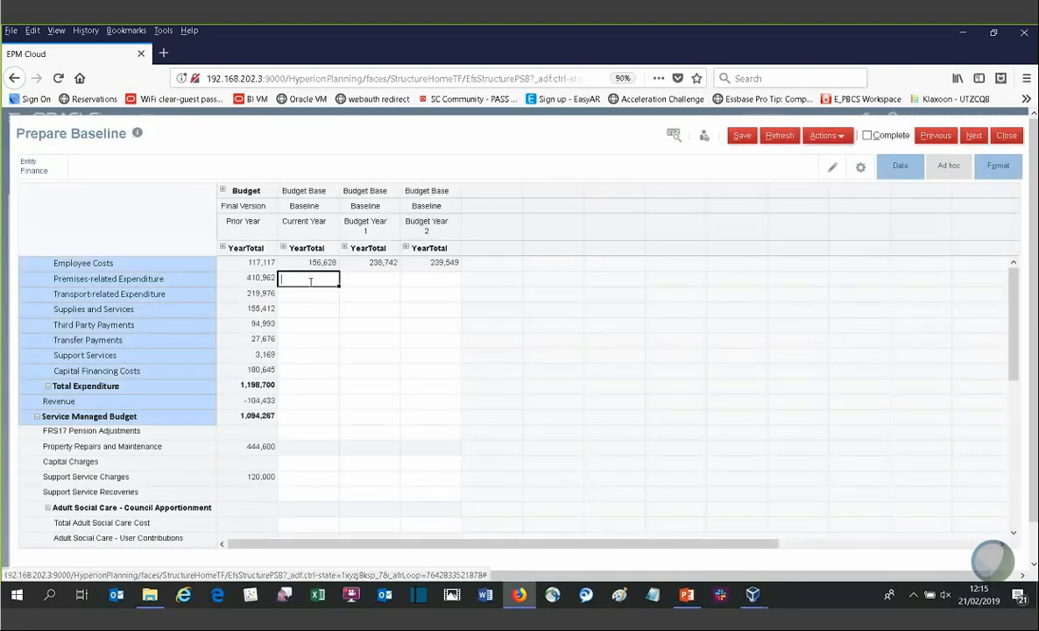
{"action": "right_click", "coordinate": [310, 281]}
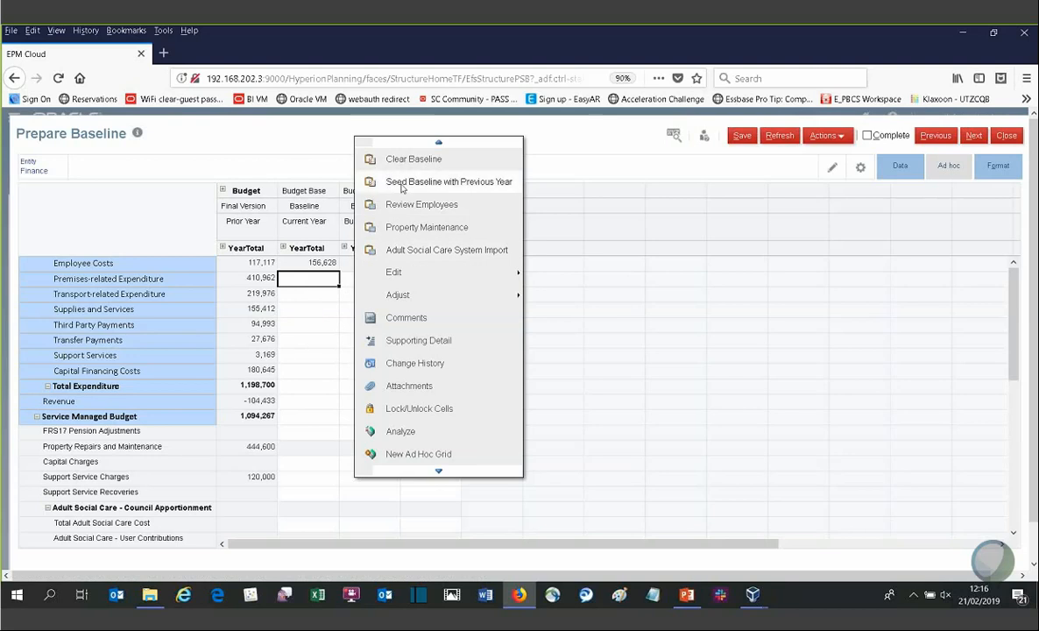
{"action": "left_click", "coordinate": [318, 326]}
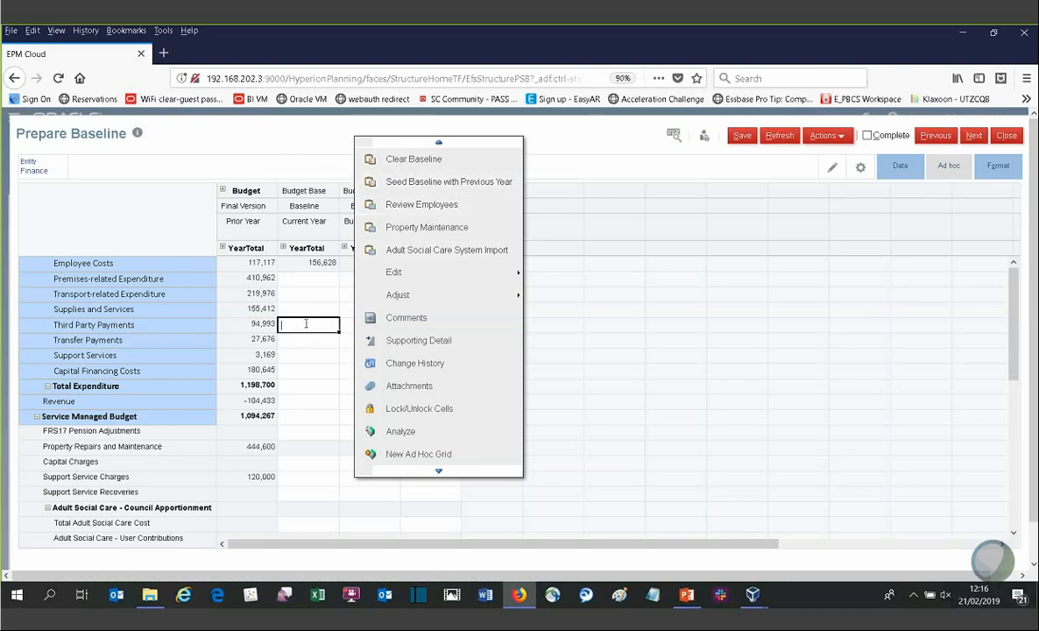
{"action": "left_click", "coordinate": [495, 130]}
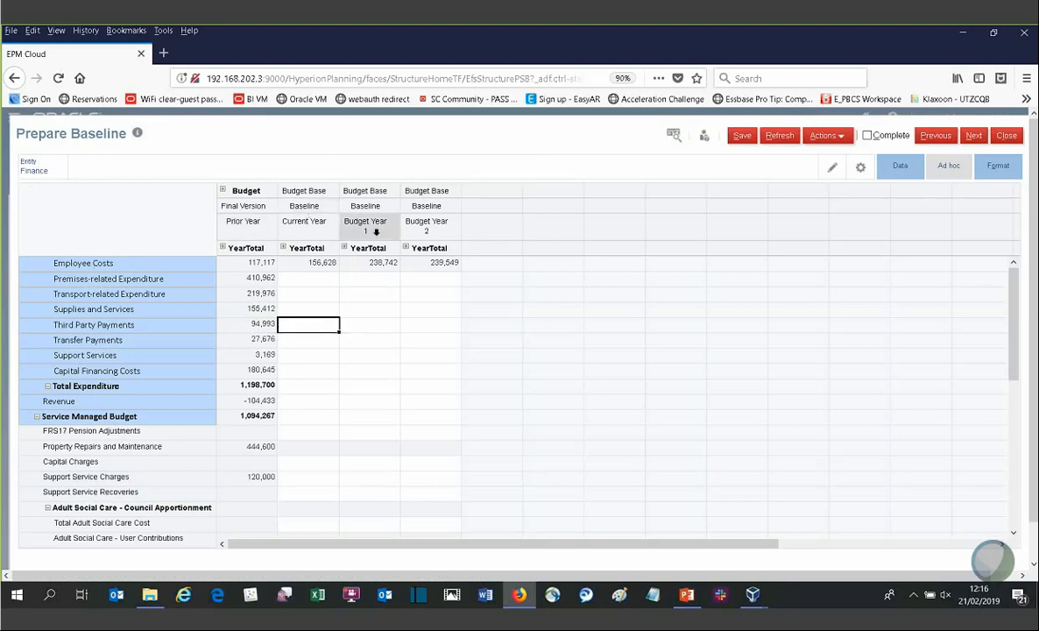
Step: Expand the Budget column header to view its version members, then collapse it again
{"action": "left_click", "coordinate": [223, 191]}
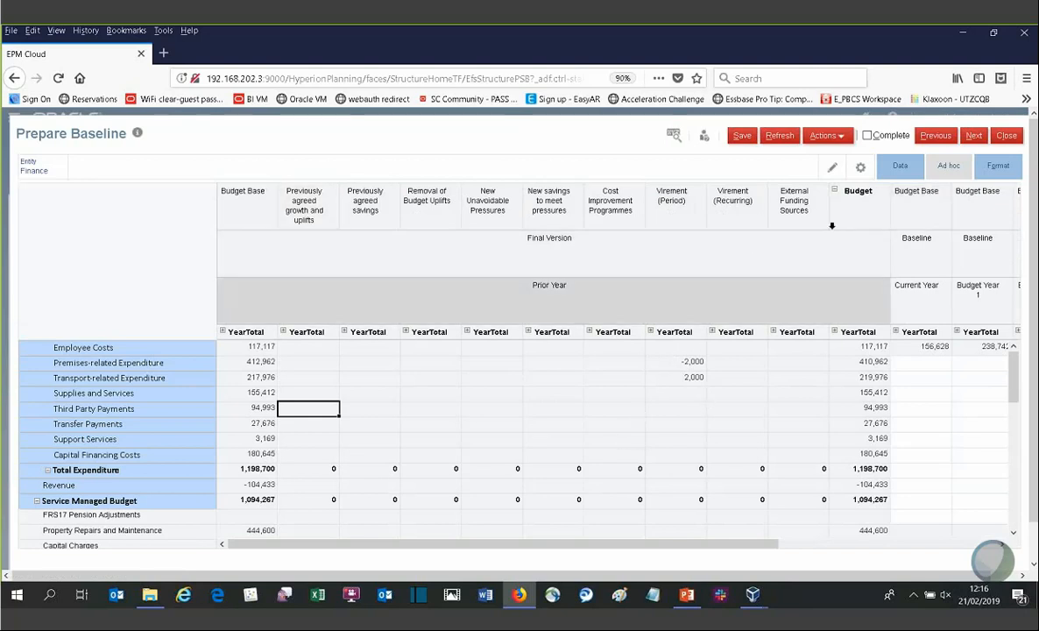
{"action": "left_click", "coordinate": [836, 189]}
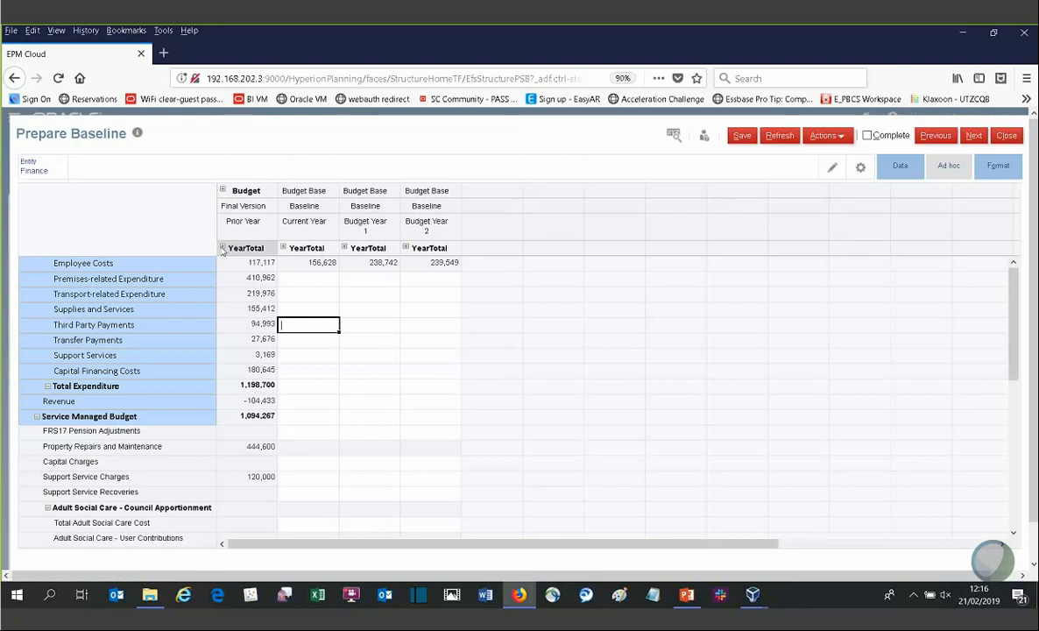
Step: Expand the Prior Year YearTotal into quarters and months, then collapse it back to YearTotal
{"action": "left_click", "coordinate": [222, 248]}
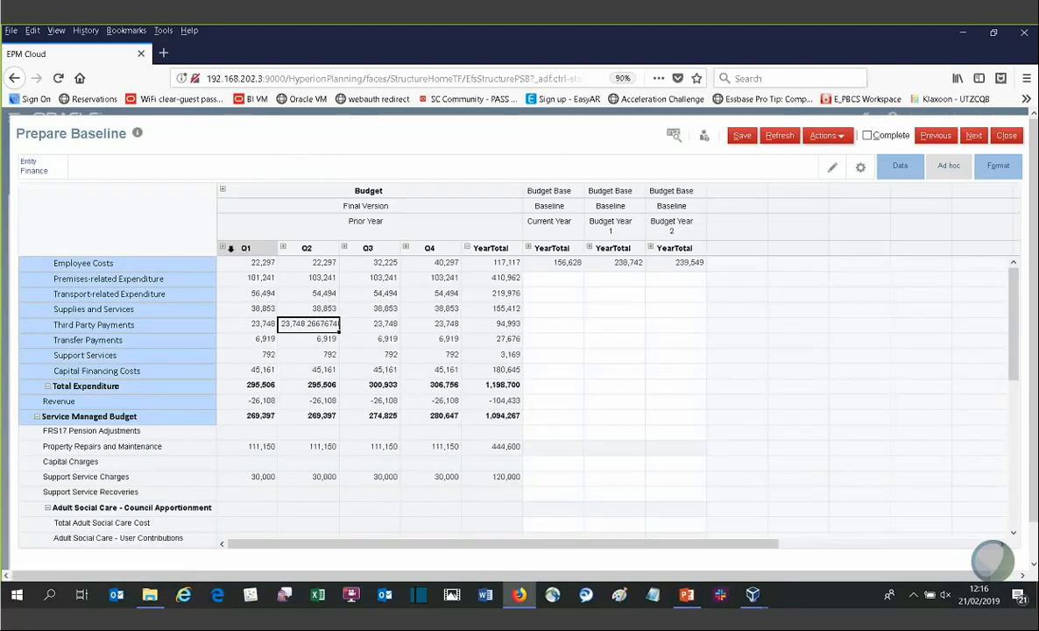
{"action": "left_click", "coordinate": [223, 248]}
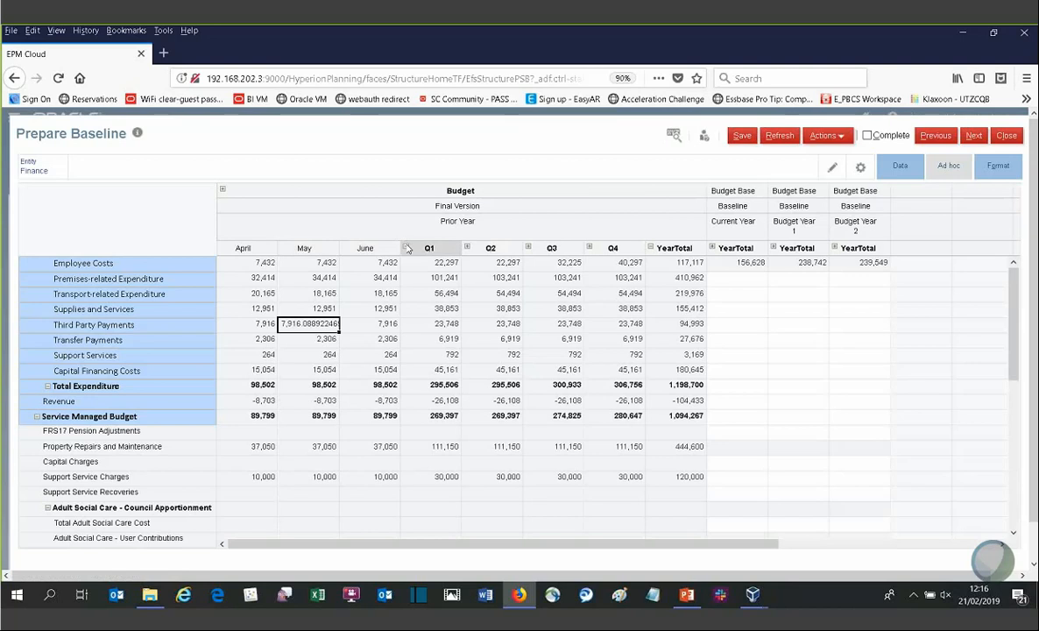
{"action": "left_click", "coordinate": [406, 248]}
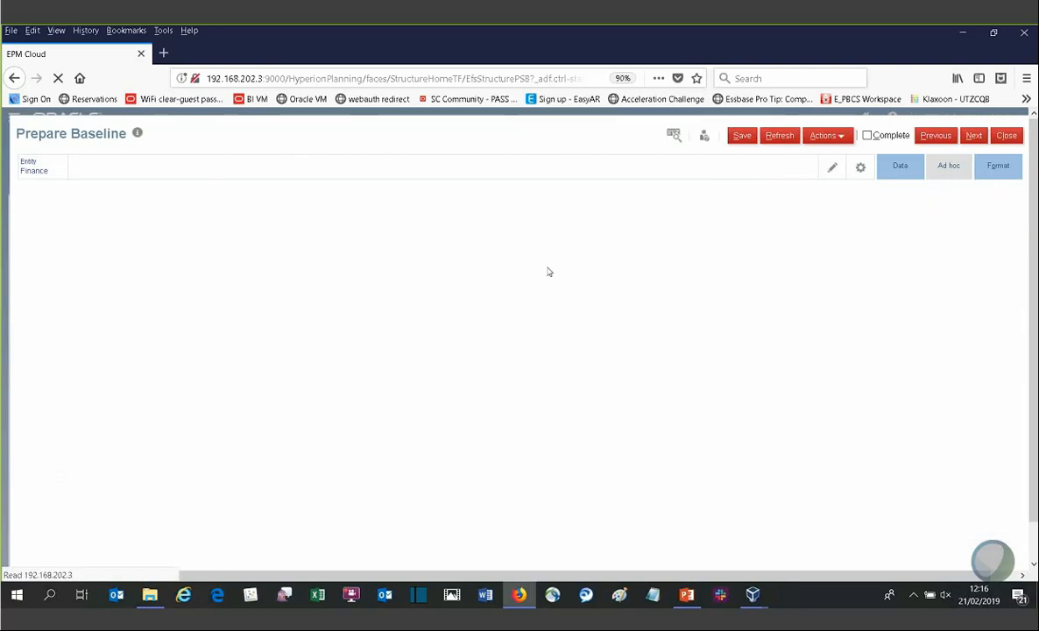
{"action": "left_click", "coordinate": [467, 248]}
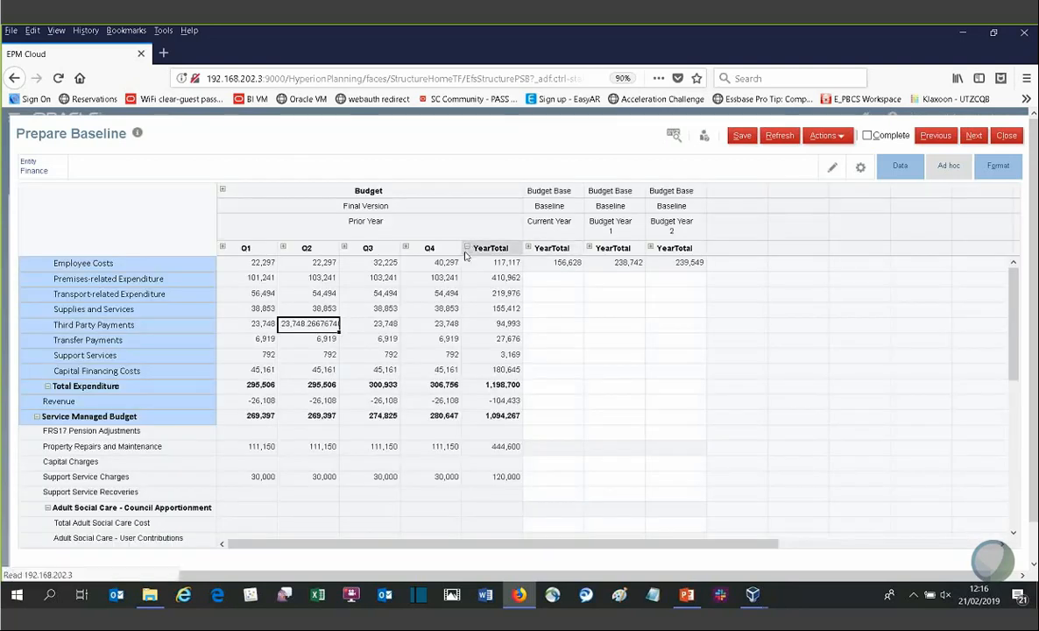
Step: Run Seed Baseline with Previous Year for the Administration department on the baseline form
{"action": "right_click", "coordinate": [373, 295]}
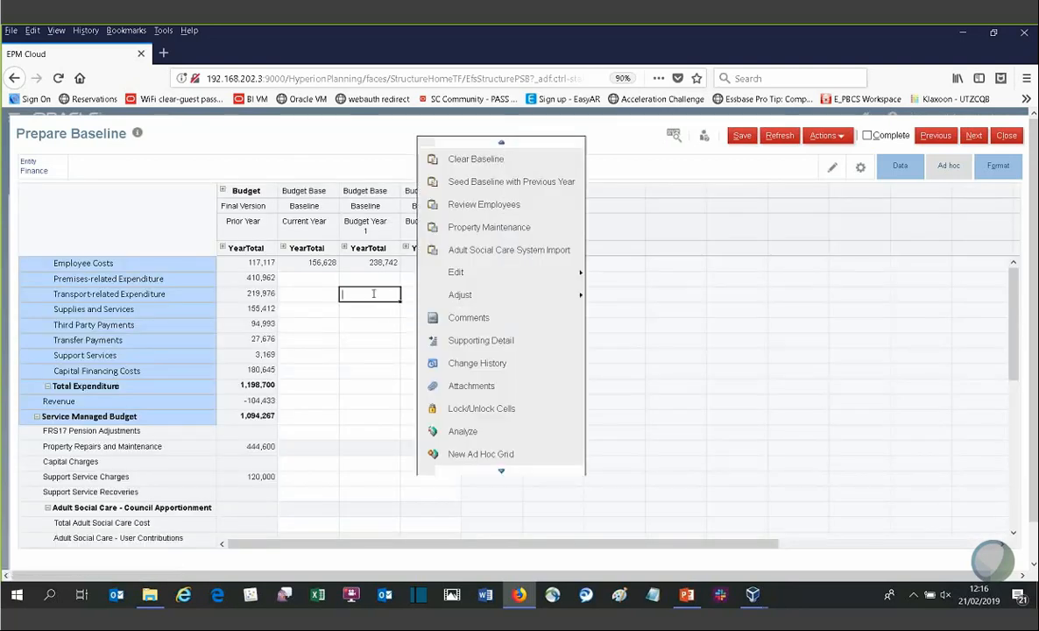
{"action": "left_click", "coordinate": [483, 182]}
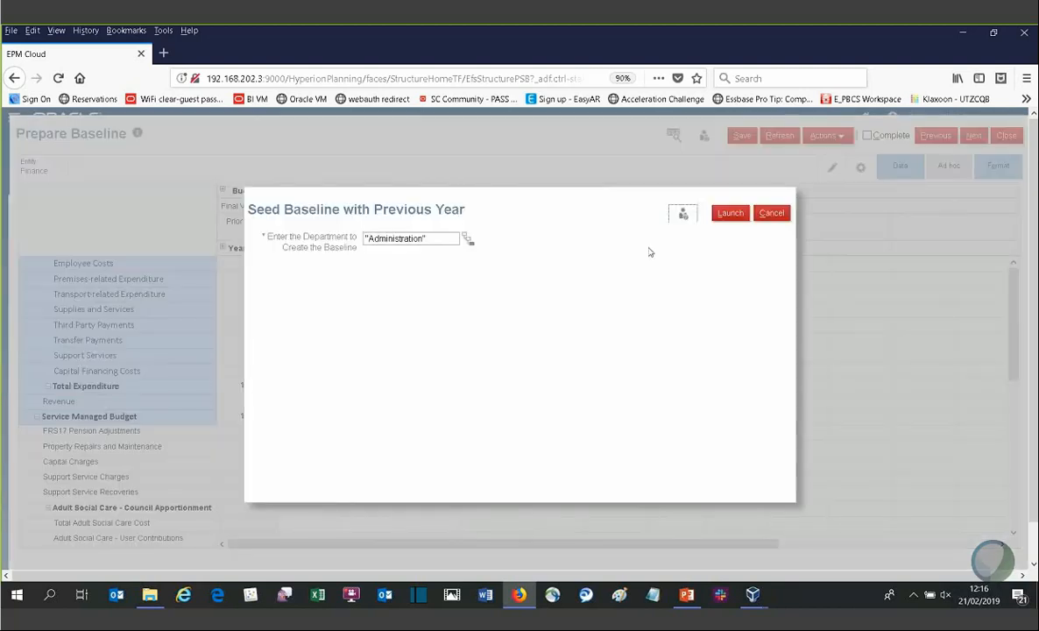
{"action": "left_click", "coordinate": [730, 213]}
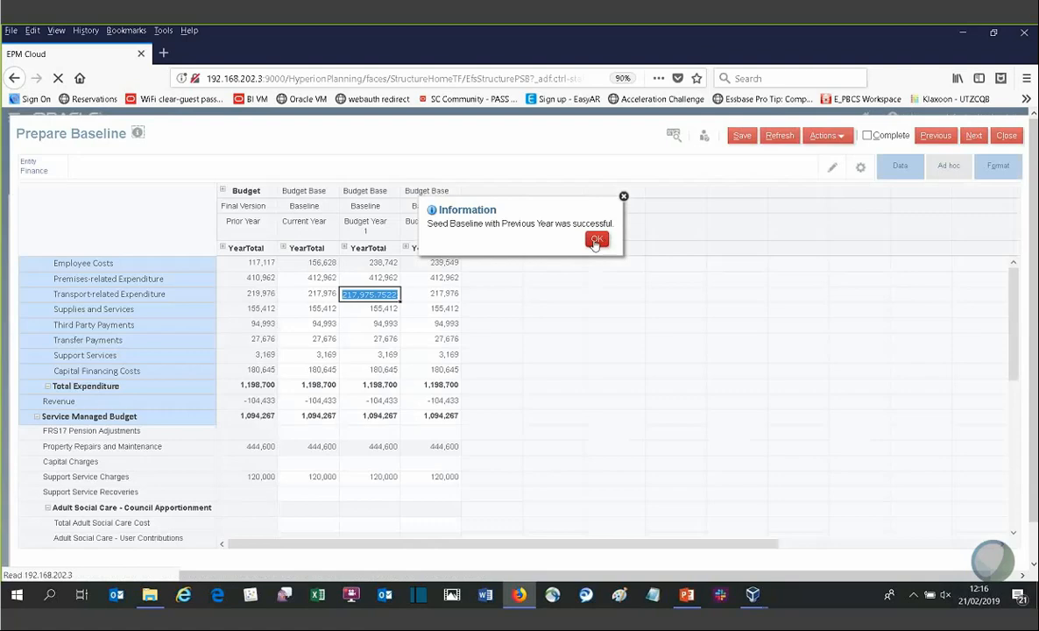
{"action": "left_click", "coordinate": [594, 237]}
Step: Set the Current Year baseline for Support Services to 3000
{"action": "left_click", "coordinate": [388, 339]}
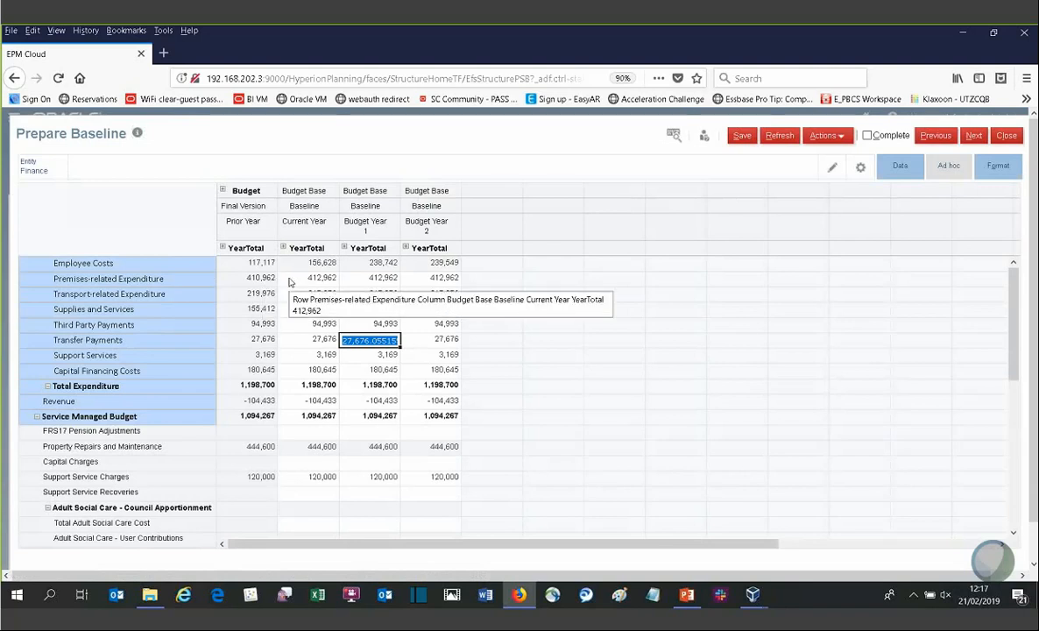
{"action": "left_click", "coordinate": [288, 279]}
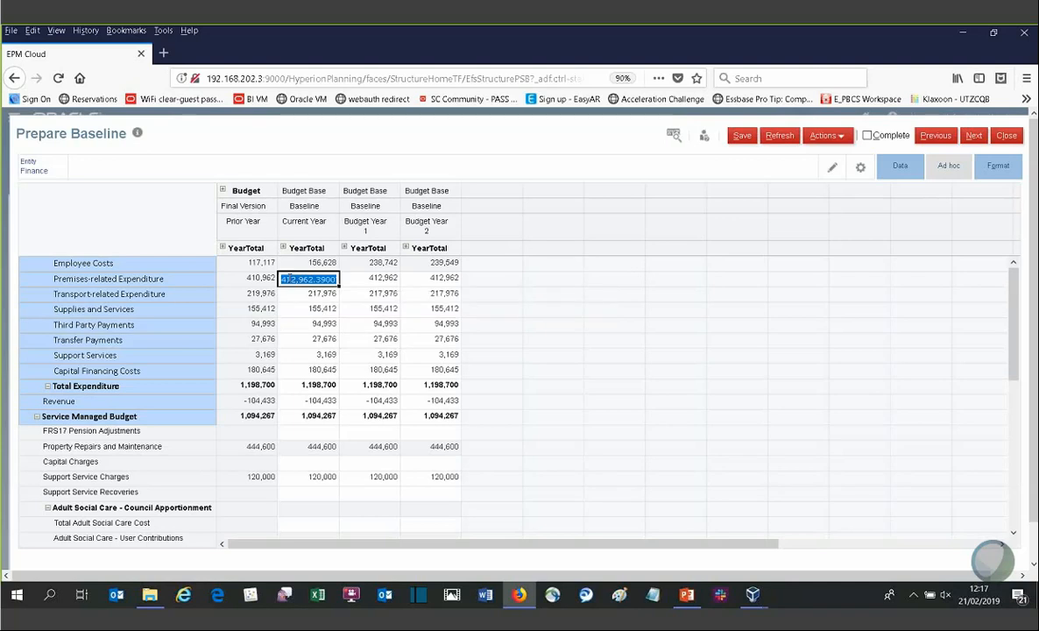
{"action": "left_click", "coordinate": [564, 416]}
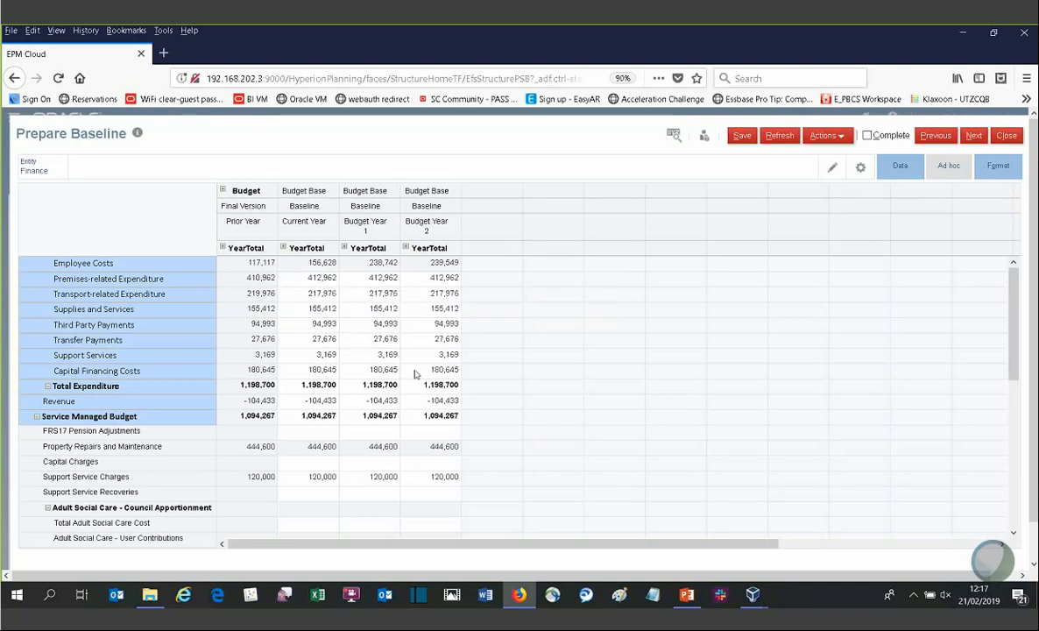
{"action": "left_click", "coordinate": [325, 354]}
{"action": "type", "text": "3000"}
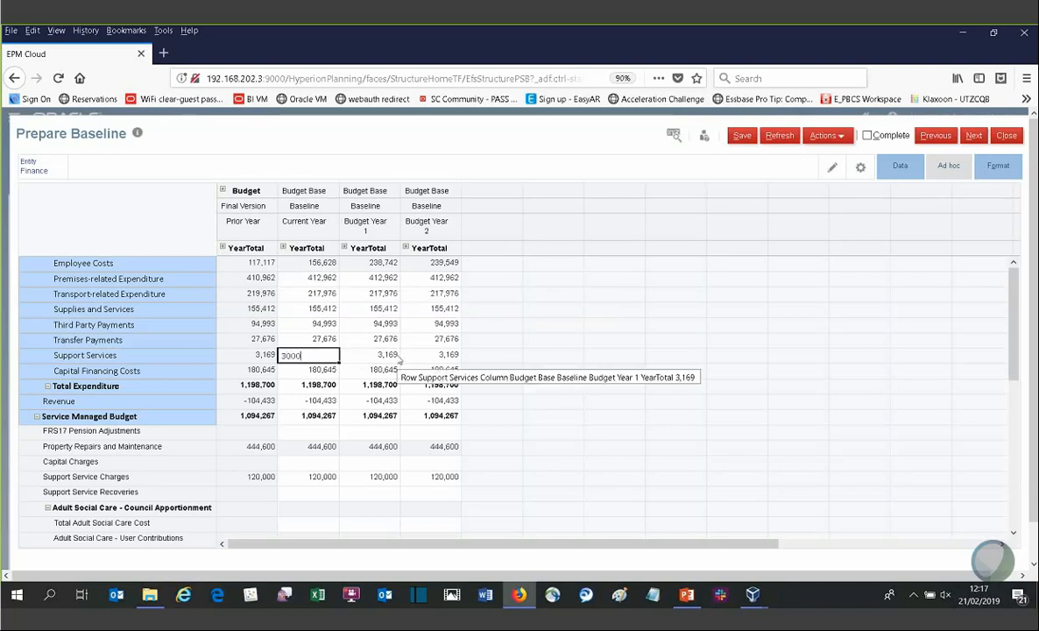
{"action": "key", "text": "Return"}
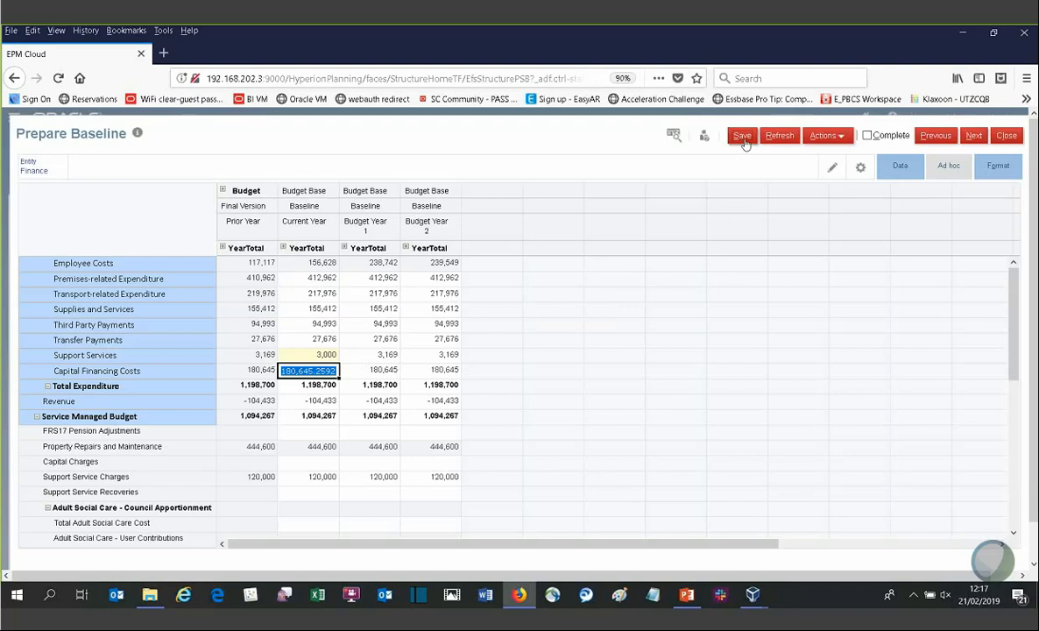
Step: Fill the 3,000 Support Services value across into Budget Year 1 and Budget Year 2
{"action": "left_click", "coordinate": [331, 354]}
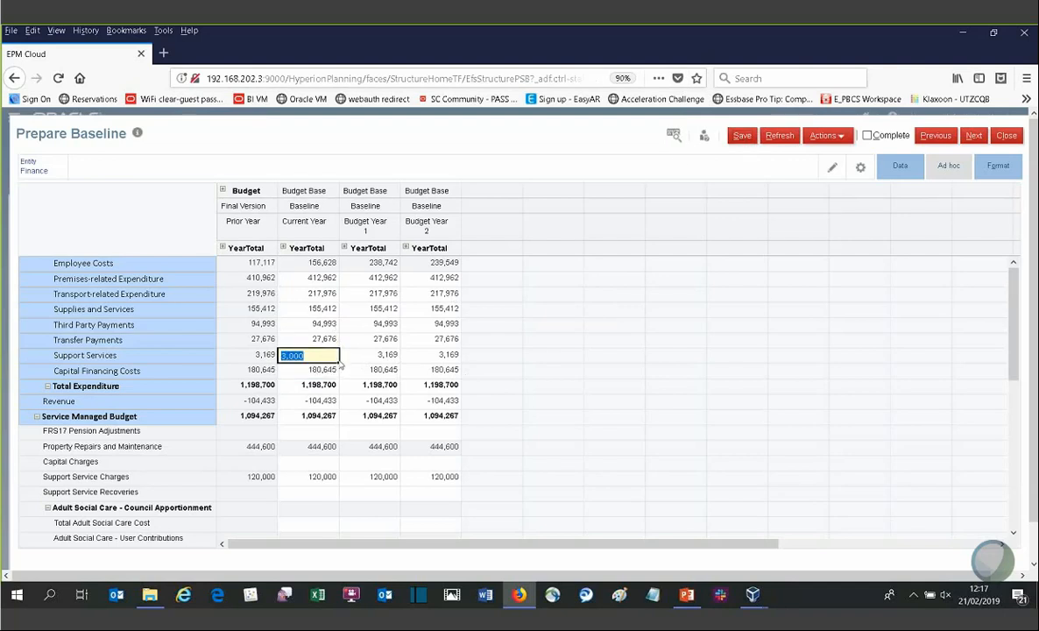
{"action": "left_click_drag", "start_coordinate": [339, 363], "coordinate": [447, 350]}
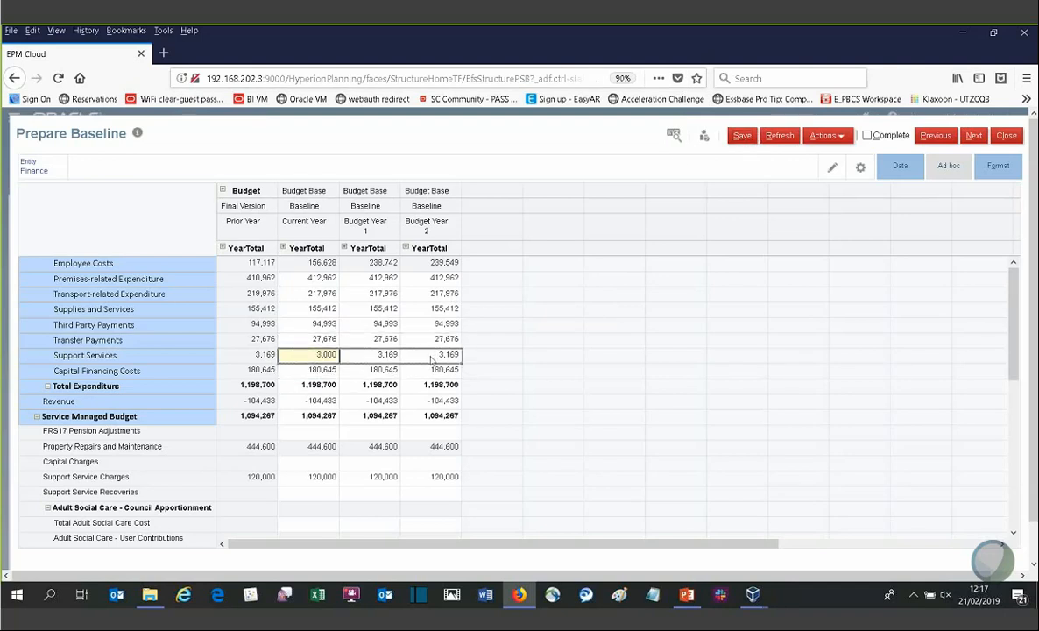
{"action": "left_click", "coordinate": [431, 370]}
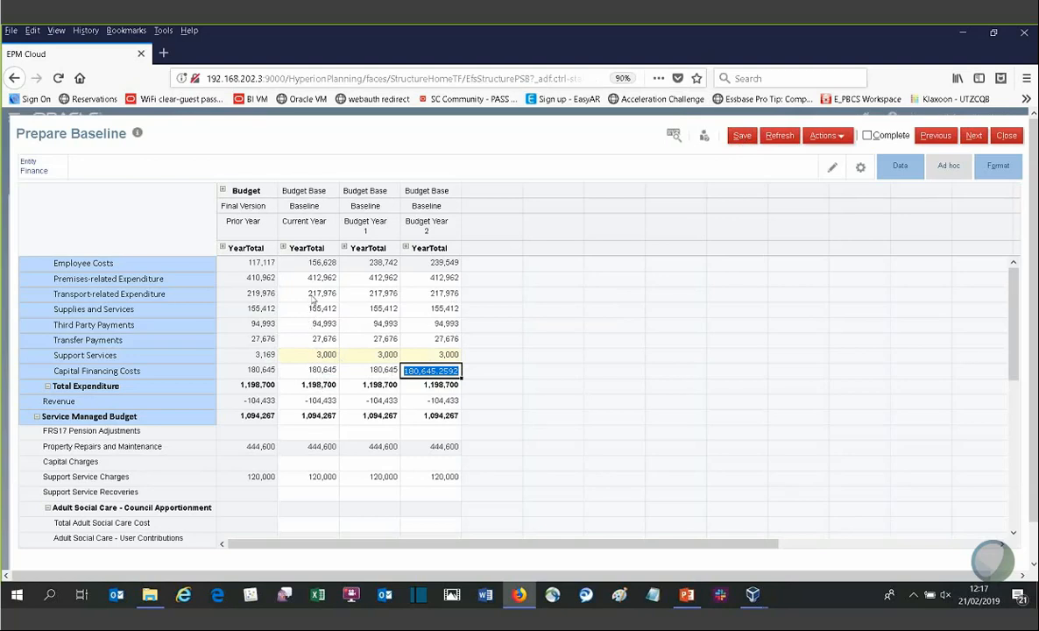
Step: Try a -10% Mass Allocate on Current Year Total Expenditure with Evenly Split, closing the dialog without applying
{"action": "left_click", "coordinate": [310, 386]}
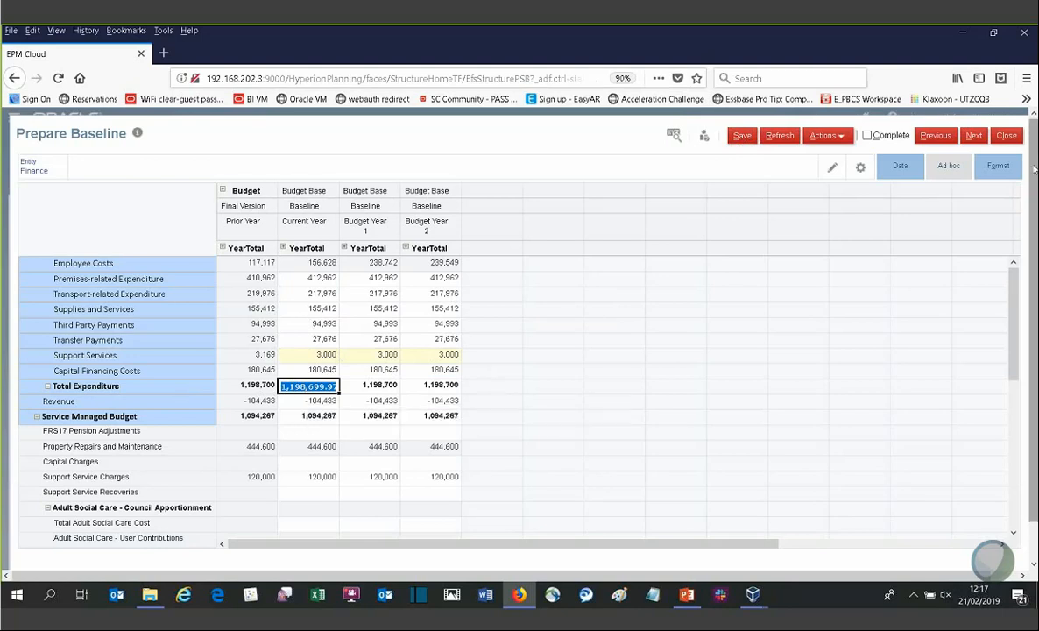
{"action": "left_click", "coordinate": [902, 168]}
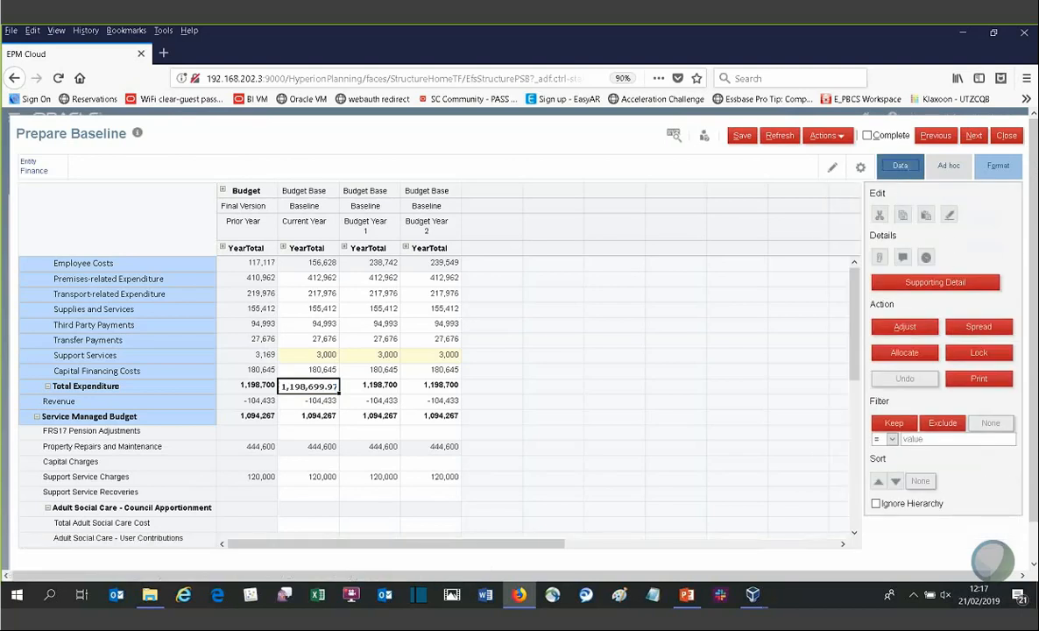
{"action": "left_click", "coordinate": [909, 355]}
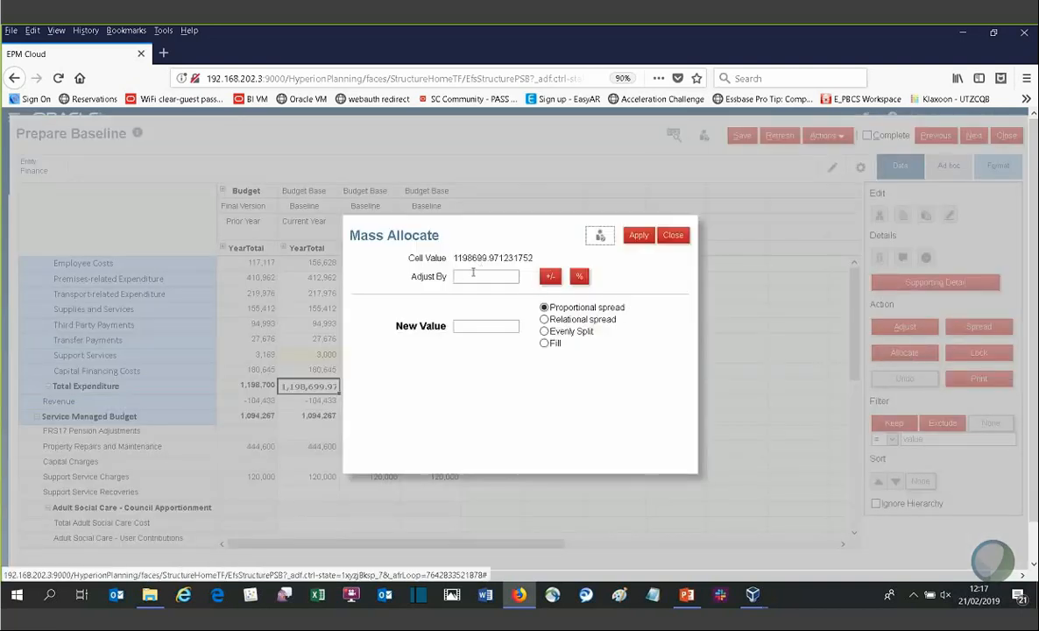
{"action": "left_click", "coordinate": [473, 274]}
{"action": "type", "text": "-10"}
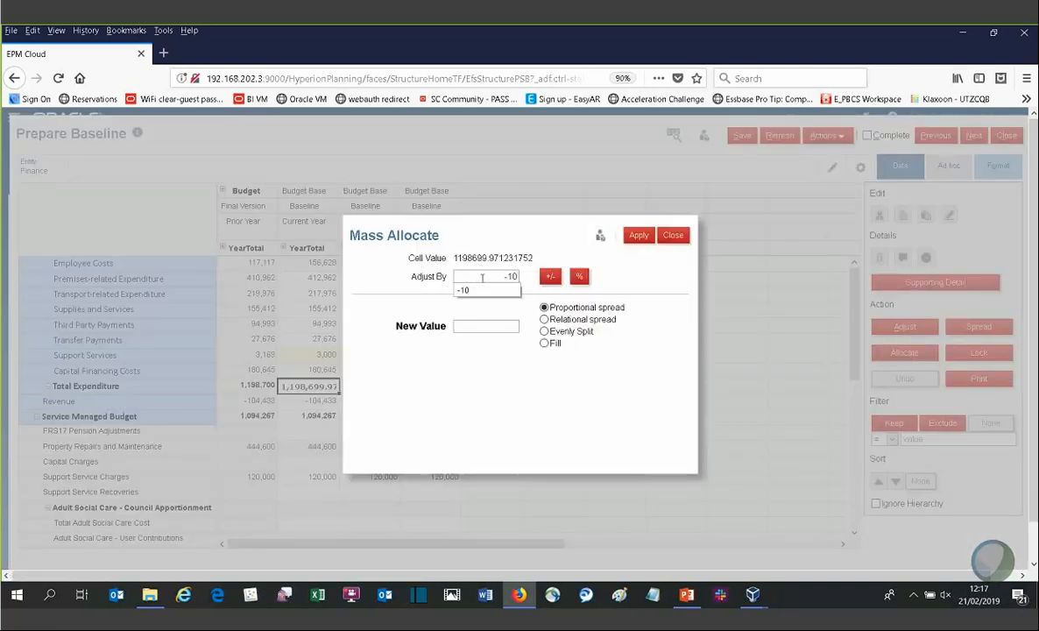
{"action": "left_click", "coordinate": [579, 276]}
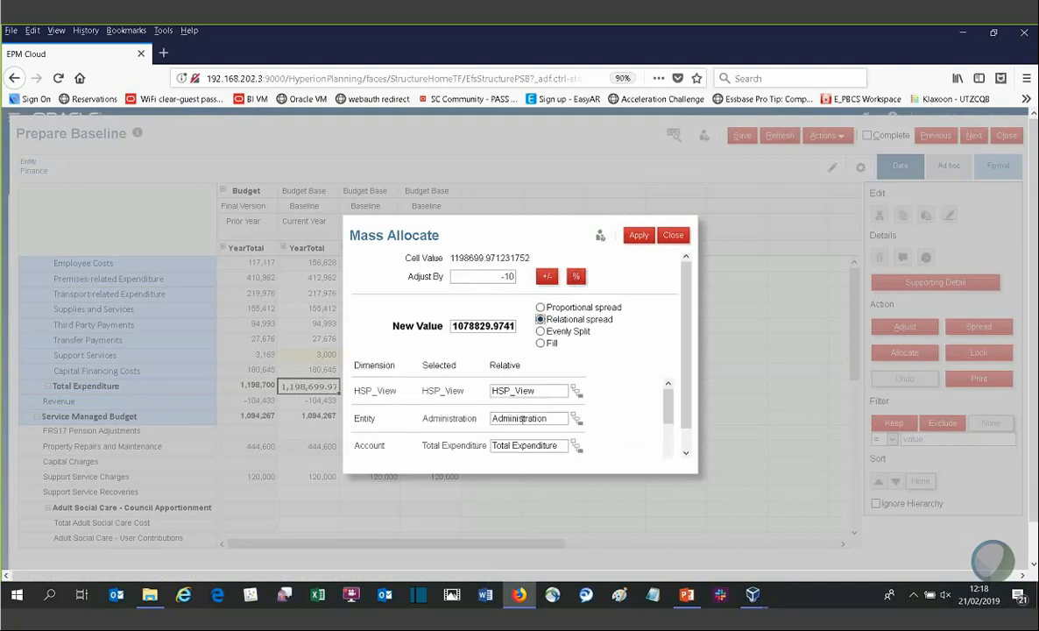
{"action": "scroll", "coordinate": [664, 404], "scroll_direction": "down", "scroll_amount": 1}
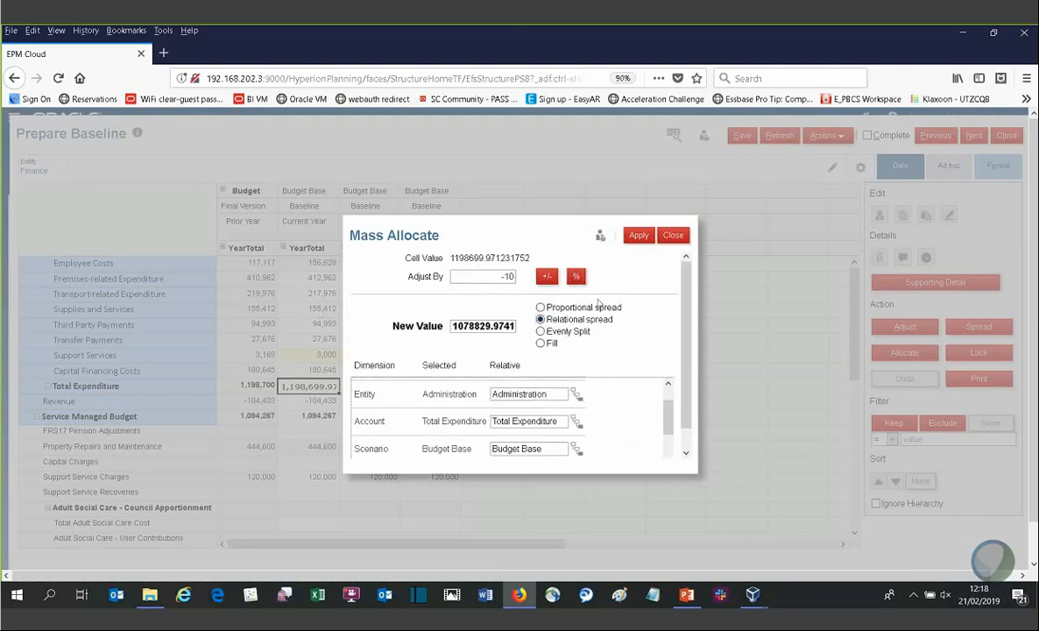
{"action": "left_click", "coordinate": [540, 331]}
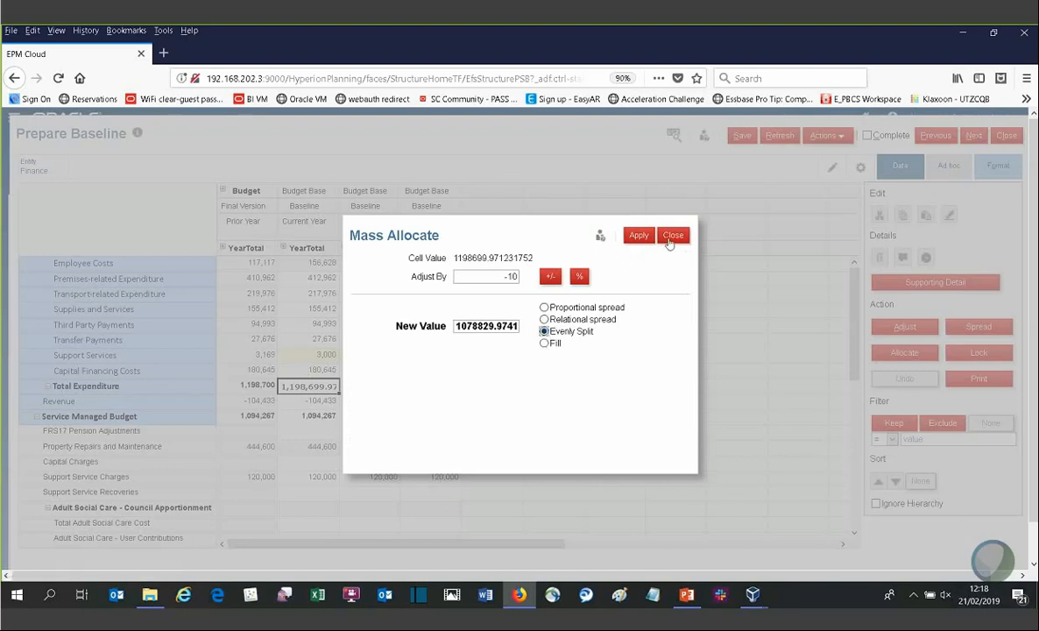
{"action": "left_click", "coordinate": [672, 236]}
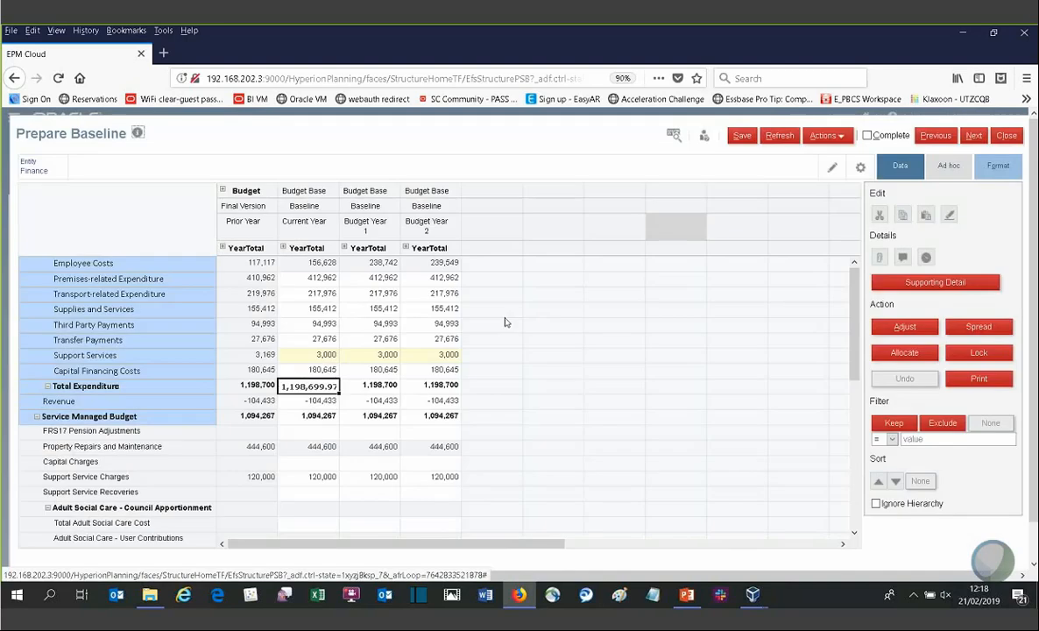
Step: Filter the Current Year column to keep rows greater than 100000, then clear the filter
{"action": "left_click", "coordinate": [390, 431]}
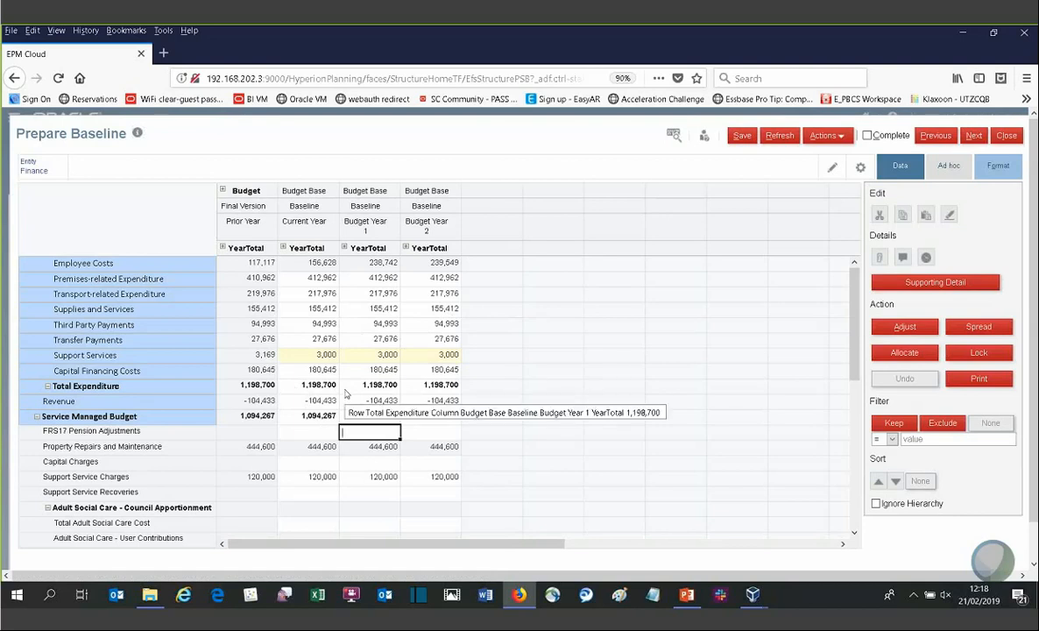
{"action": "left_click", "coordinate": [313, 191]}
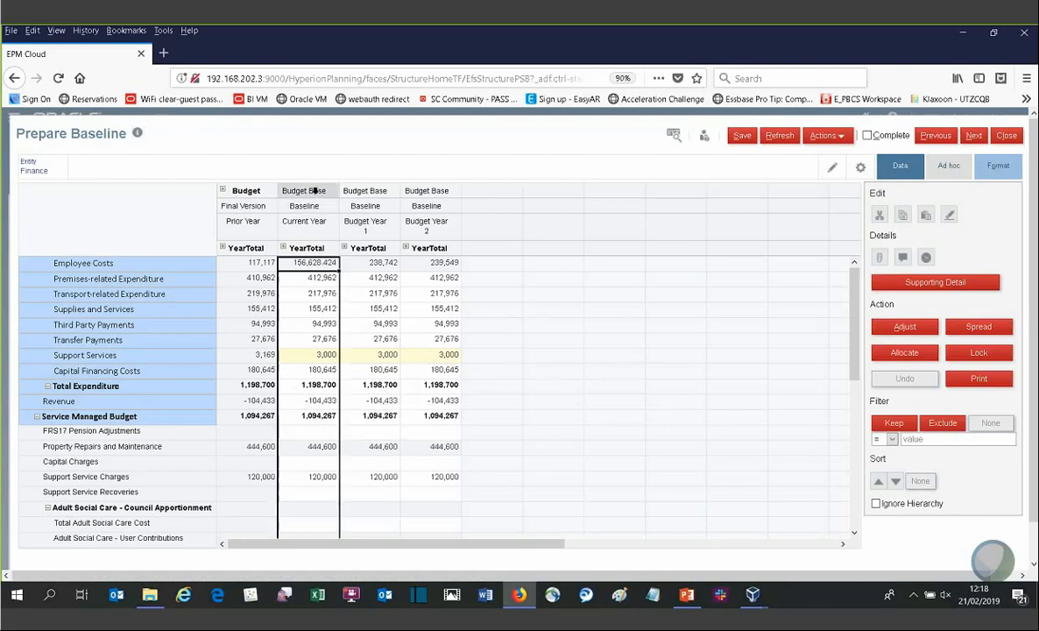
{"action": "left_click", "coordinate": [892, 438]}
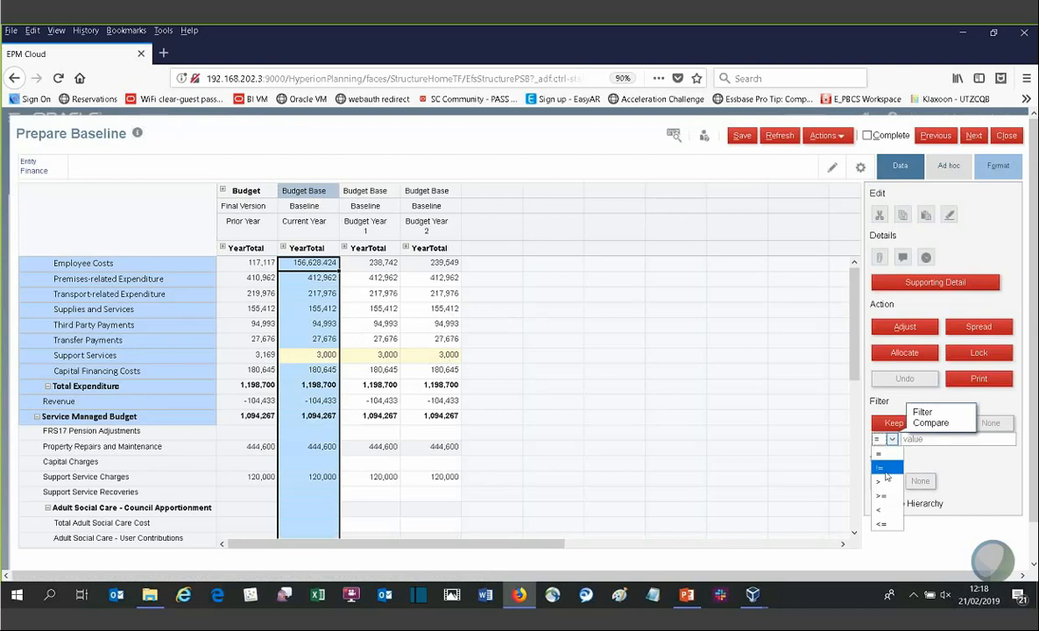
{"action": "left_click", "coordinate": [880, 456]}
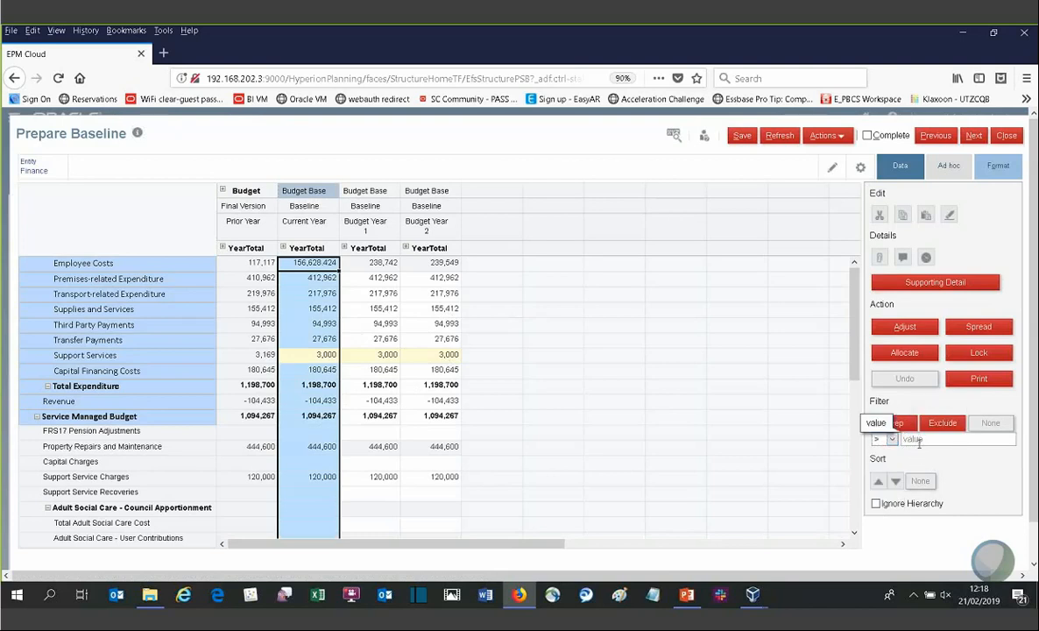
{"action": "type", "text": "100000"}
{"action": "left_click", "coordinate": [902, 425]}
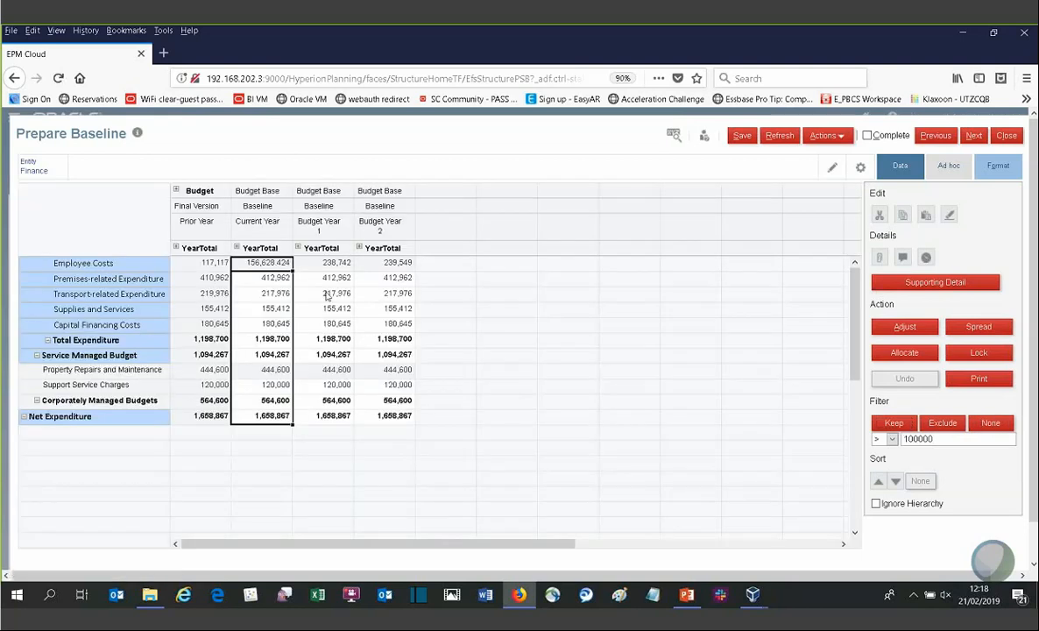
{"action": "left_click", "coordinate": [988, 424]}
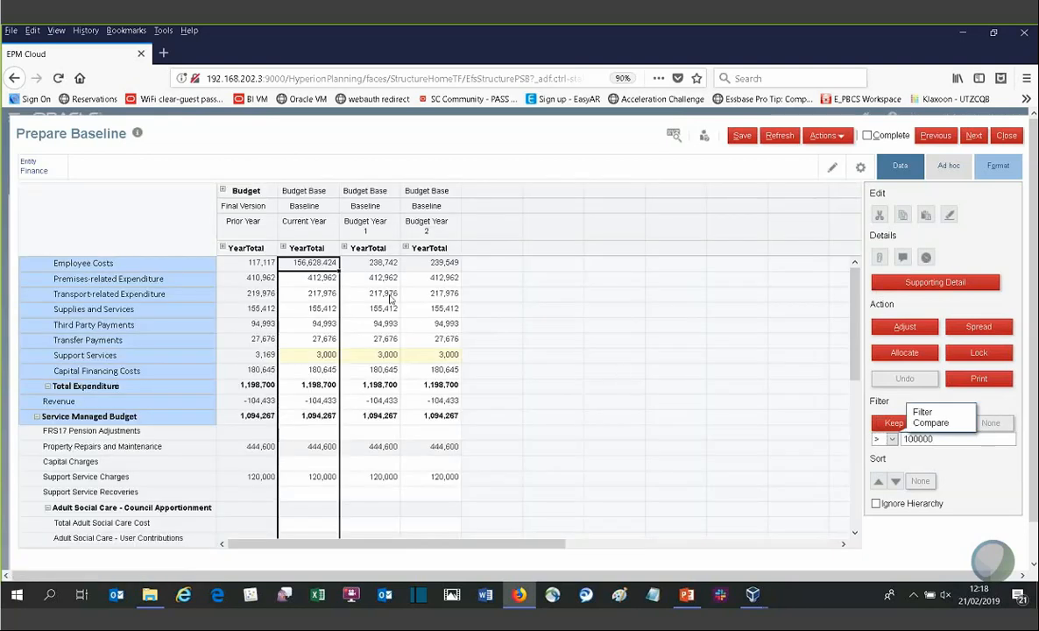
Step: Select baseline cells in the Current Year and Budget Year 1 columns to examine their values
{"action": "left_click", "coordinate": [371, 309]}
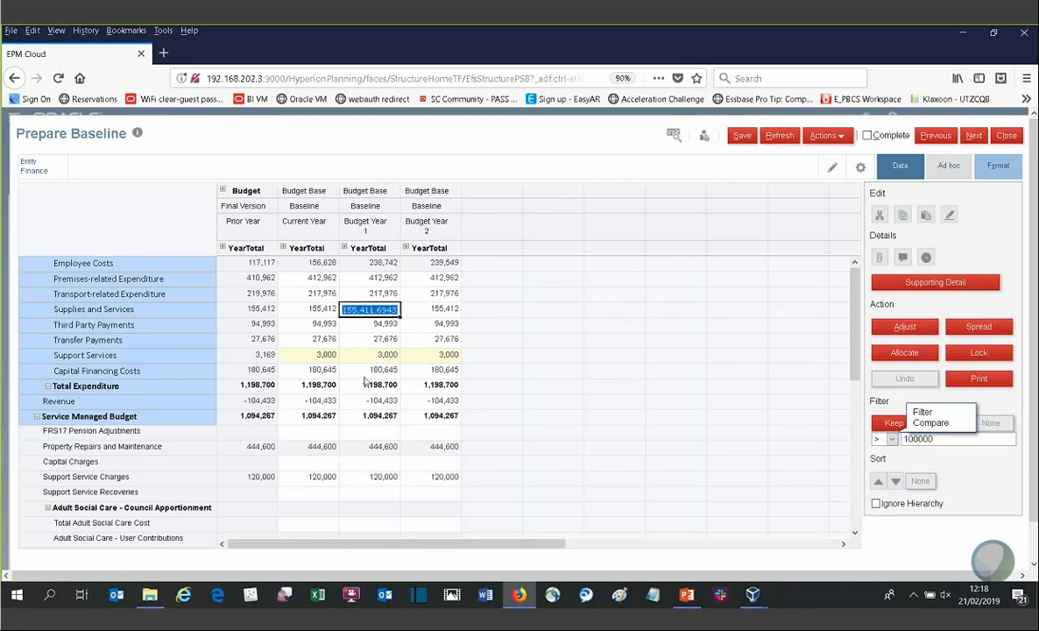
{"action": "left_click", "coordinate": [365, 375]}
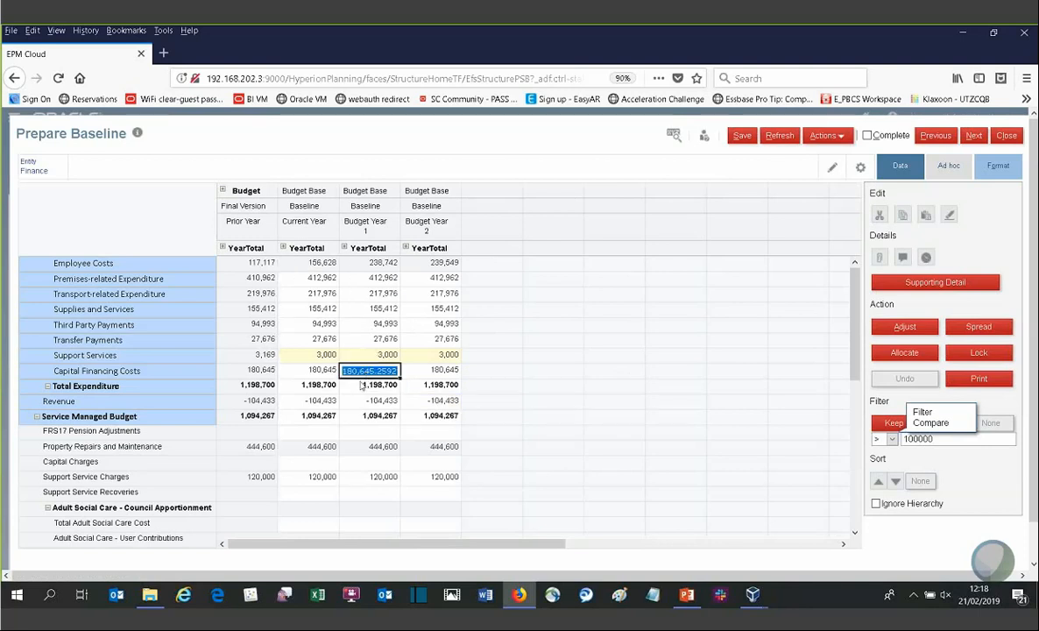
{"action": "left_click", "coordinate": [362, 386]}
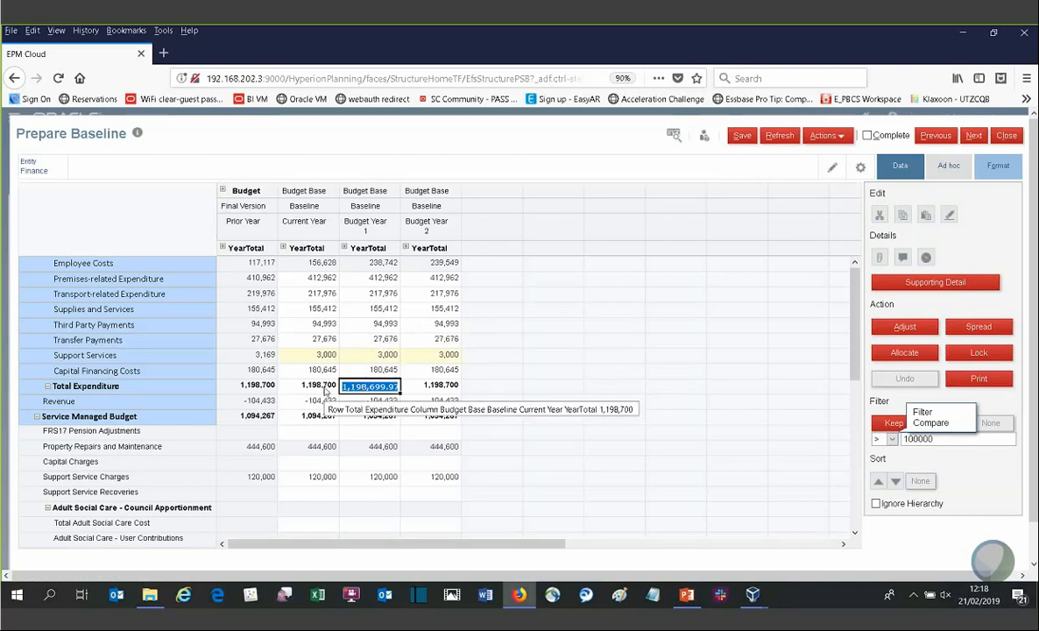
{"action": "left_click", "coordinate": [326, 389]}
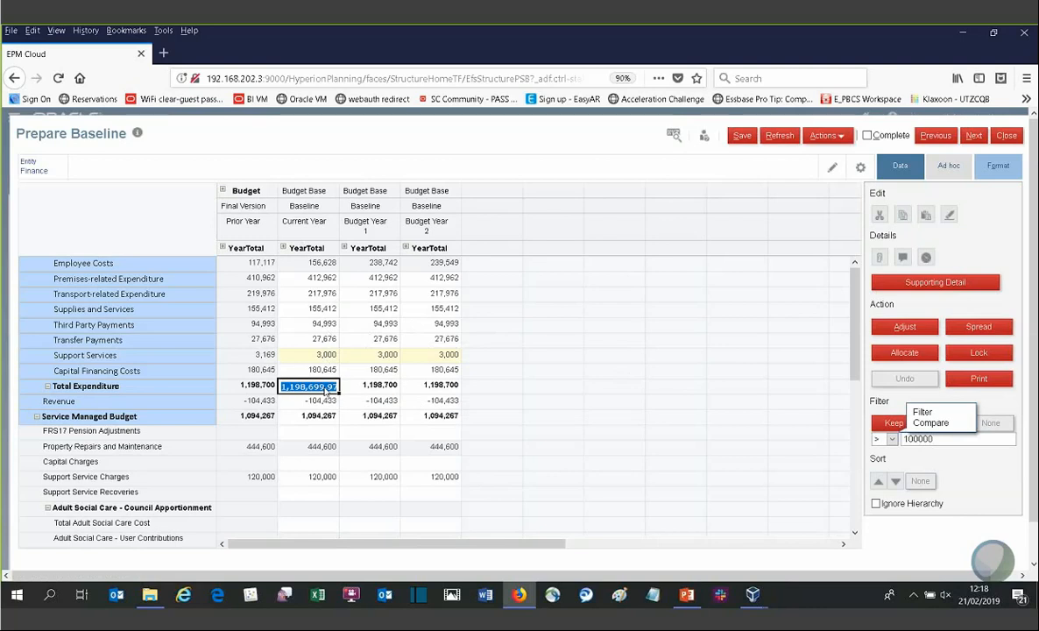
{"action": "left_click", "coordinate": [322, 324]}
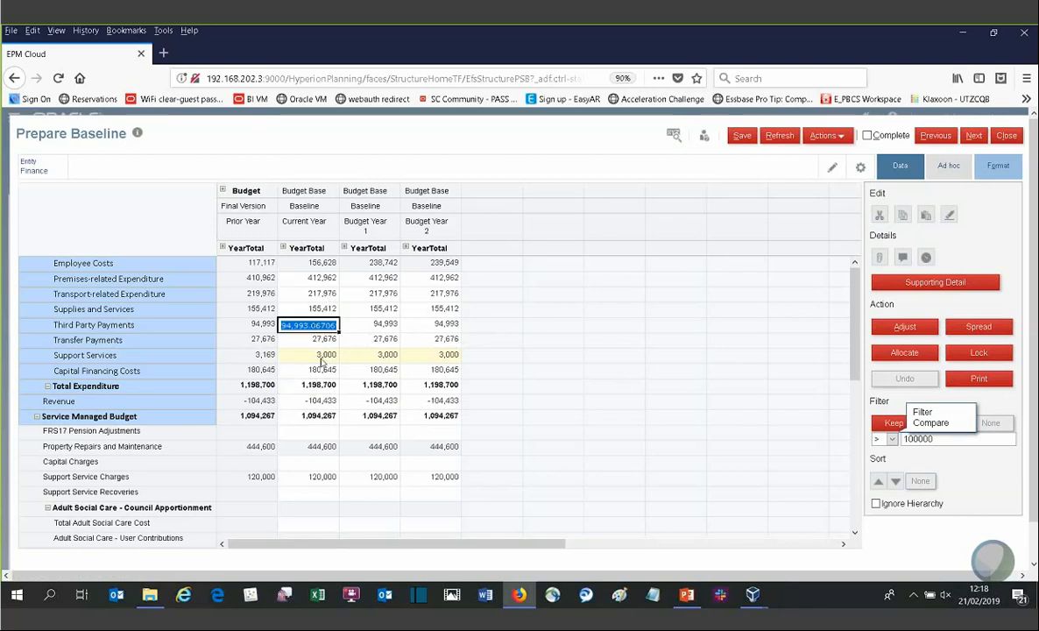
{"action": "left_click", "coordinate": [321, 354]}
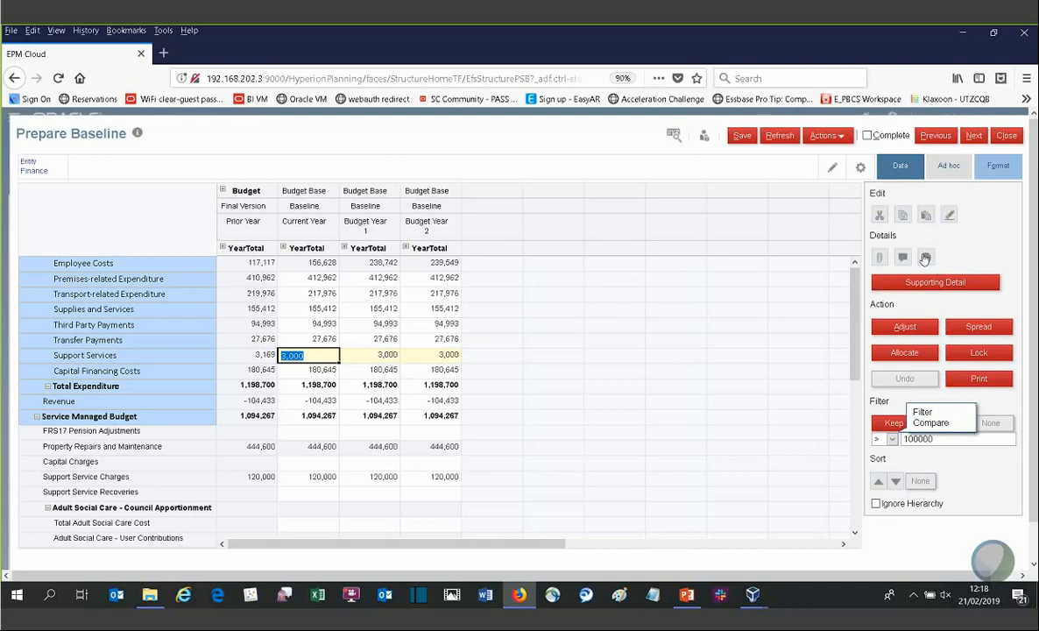
Step: View the change history of the Support Services Current Year cell
{"action": "left_click", "coordinate": [925, 258]}
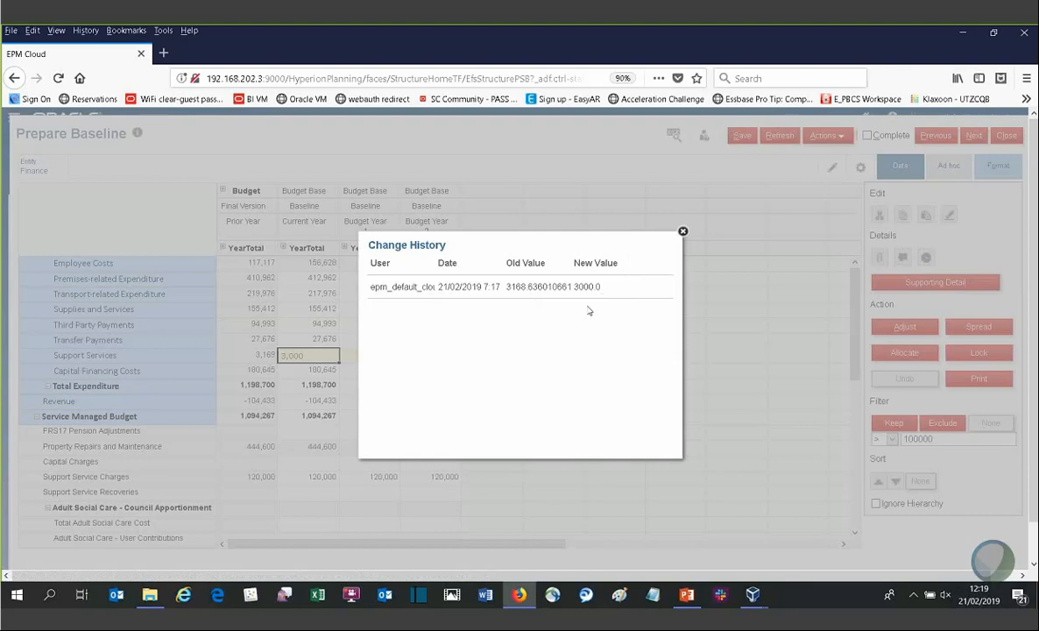
{"action": "left_click", "coordinate": [683, 233]}
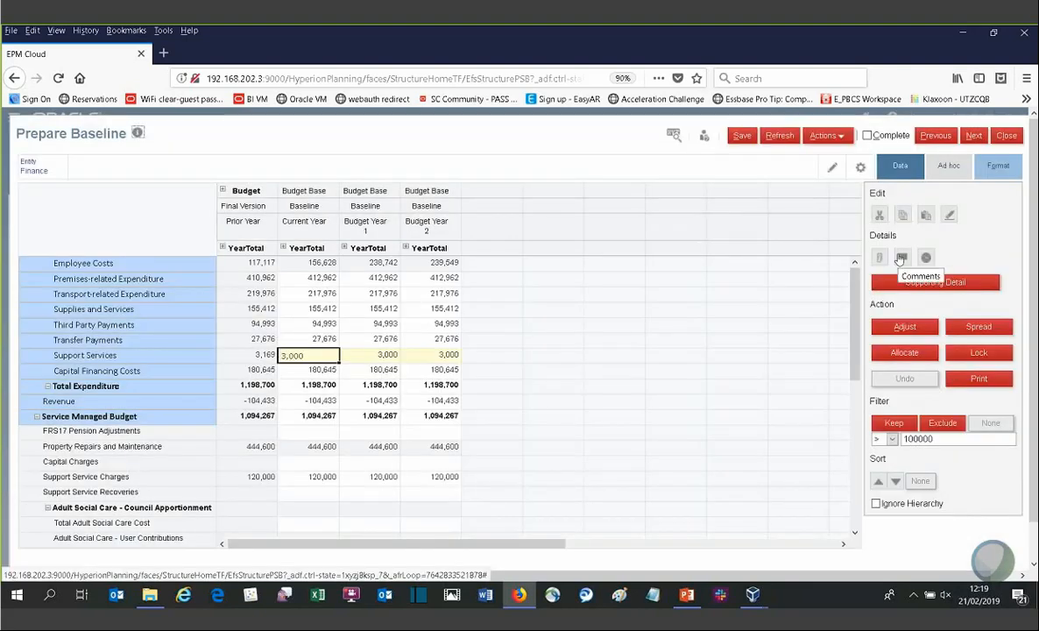
Step: Post two comments, test and test2, on the Support Services Current Year cell
{"action": "left_click", "coordinate": [901, 258]}
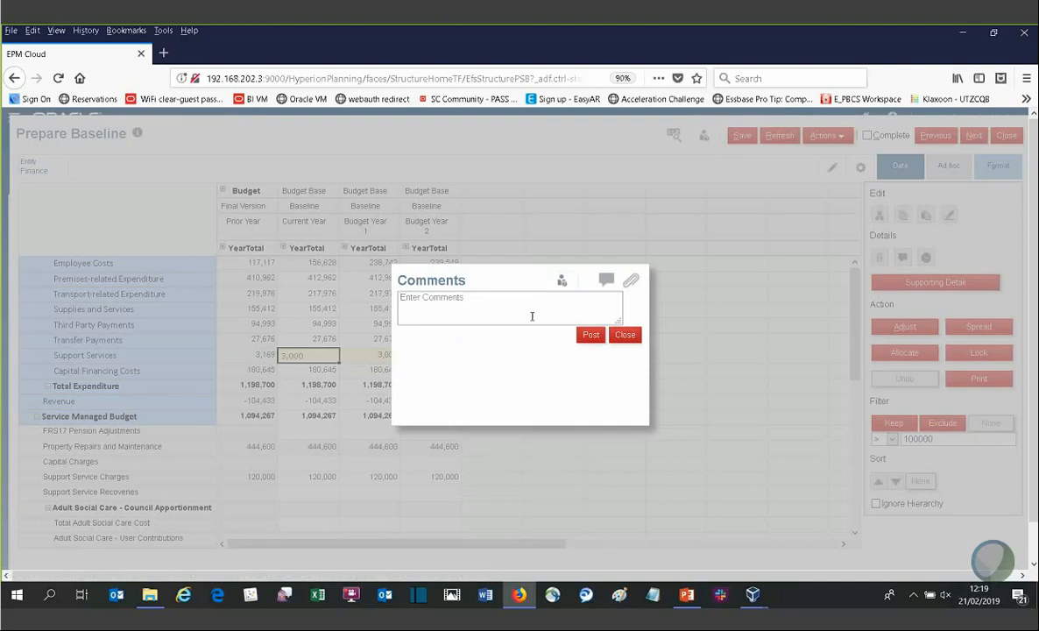
{"action": "left_click", "coordinate": [532, 316]}
{"action": "type", "text": "test"}
{"action": "left_click", "coordinate": [592, 336]}
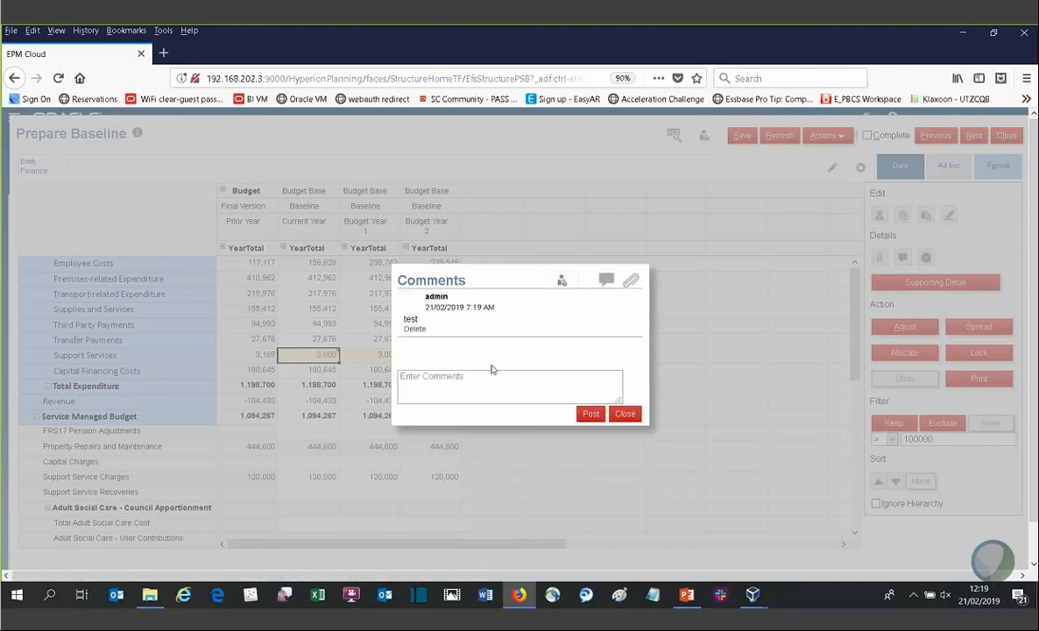
{"action": "left_click", "coordinate": [487, 380]}
{"action": "type", "text": "test2"}
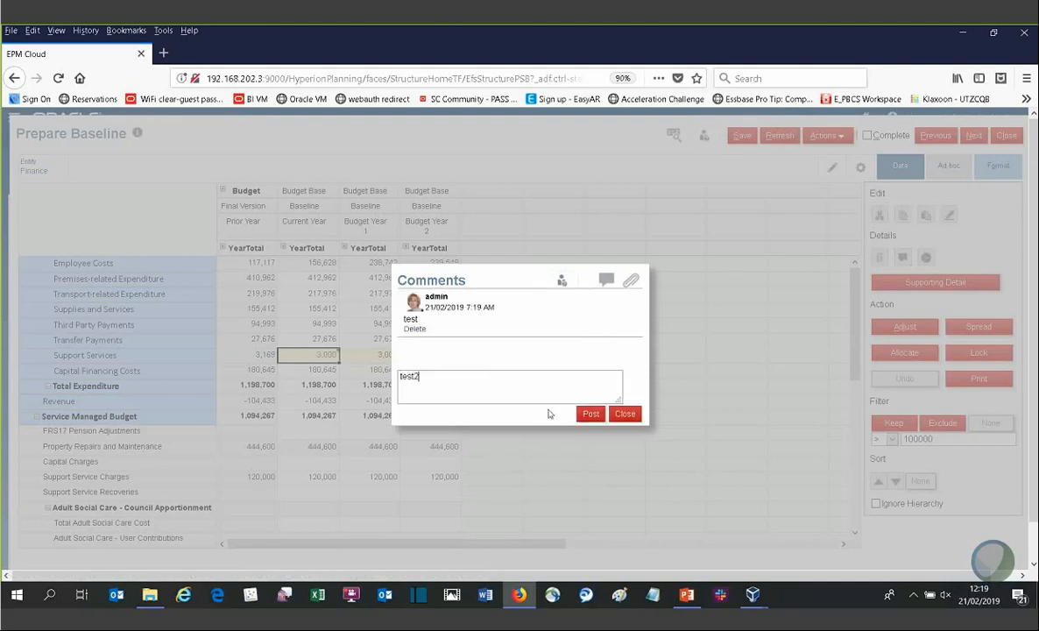
{"action": "left_click", "coordinate": [587, 414]}
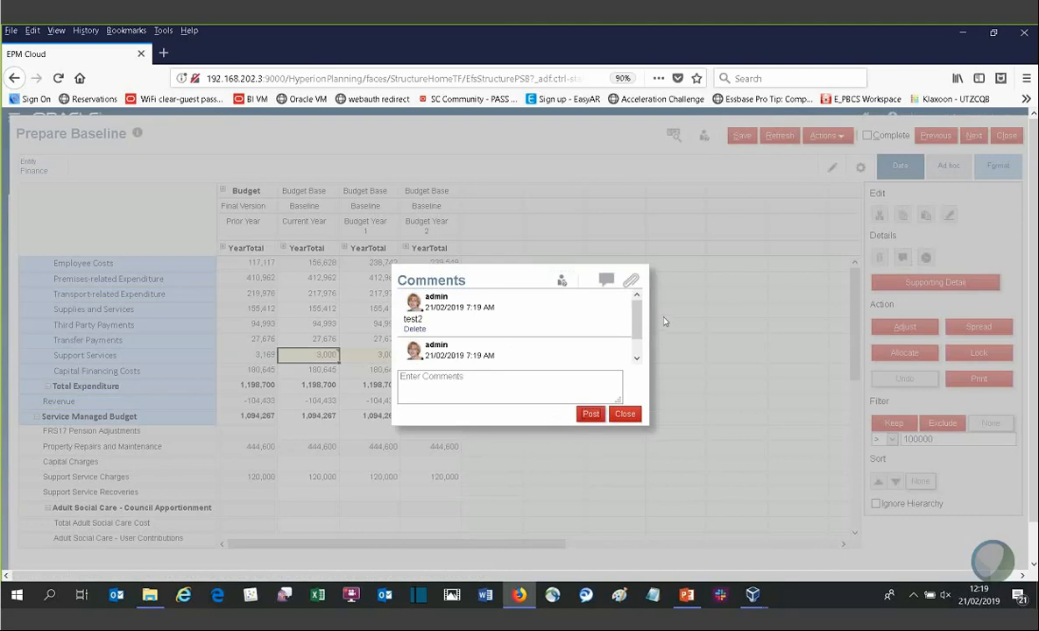
{"action": "scroll", "coordinate": [640, 351], "scroll_direction": "down", "scroll_amount": 2}
{"action": "left_click_drag", "start_coordinate": [640, 347], "coordinate": [640, 322]}
{"action": "left_click", "coordinate": [623, 417]}
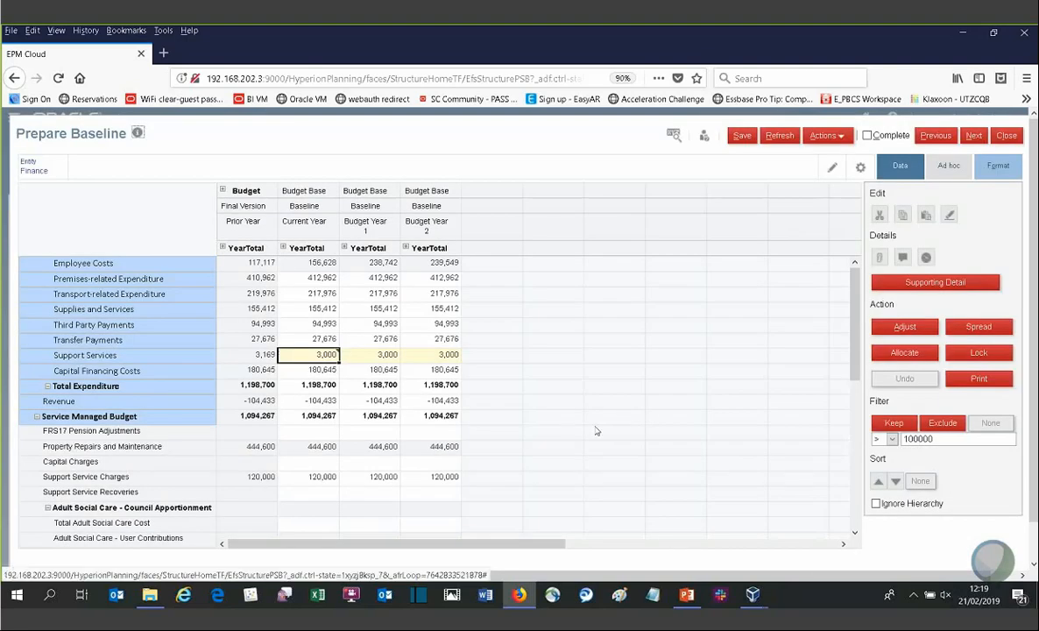
Step: Inspect Current Year cells, then open Review Employees from the Employee Costs Current Year cell
{"action": "left_click", "coordinate": [581, 435]}
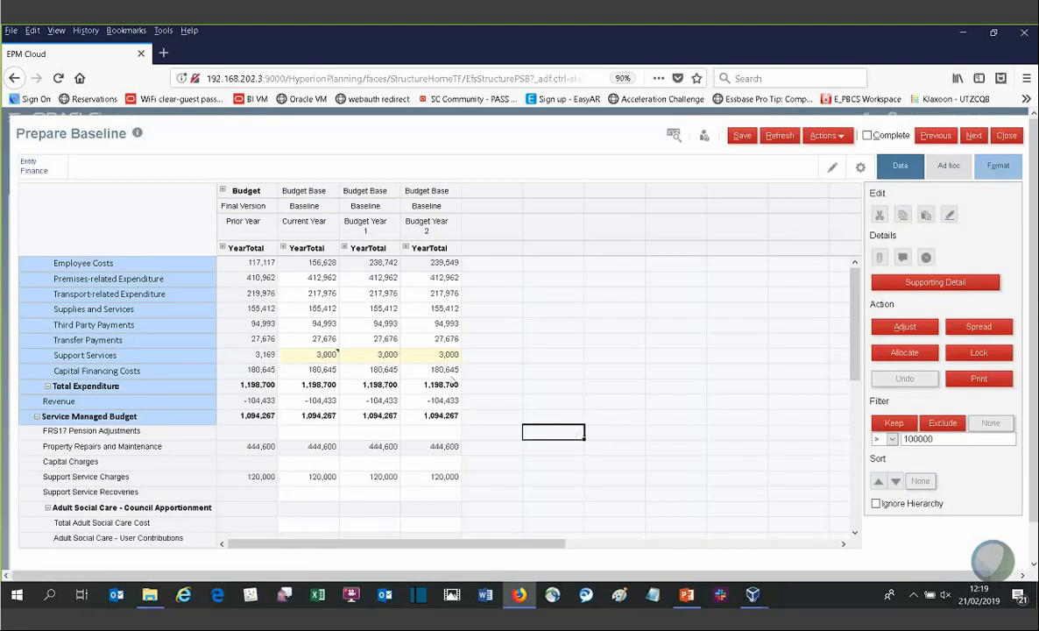
{"action": "double_click", "coordinate": [307, 373]}
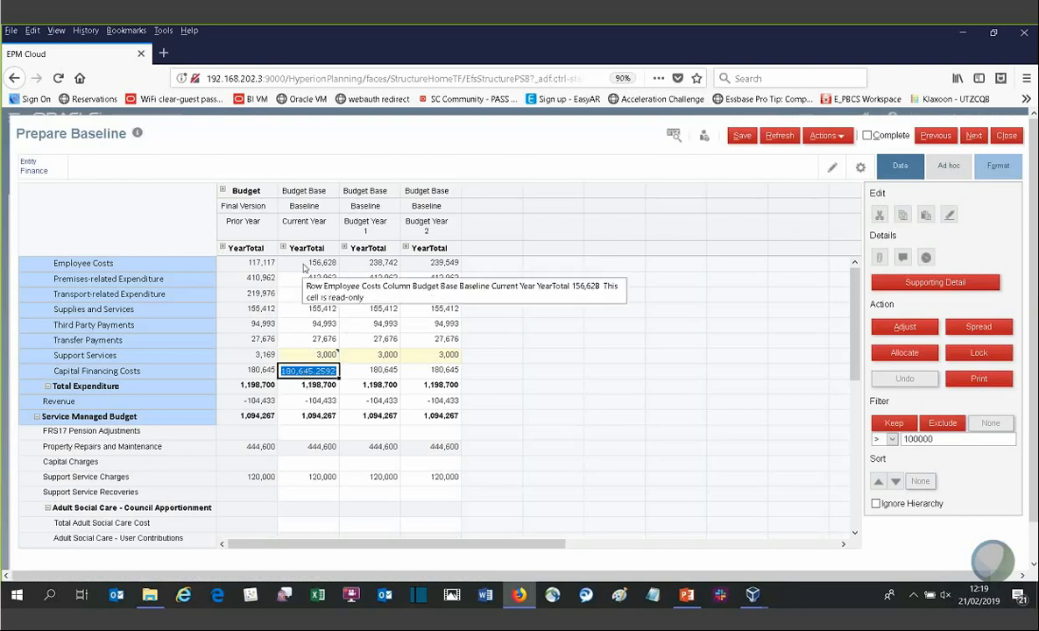
{"action": "left_click", "coordinate": [304, 264]}
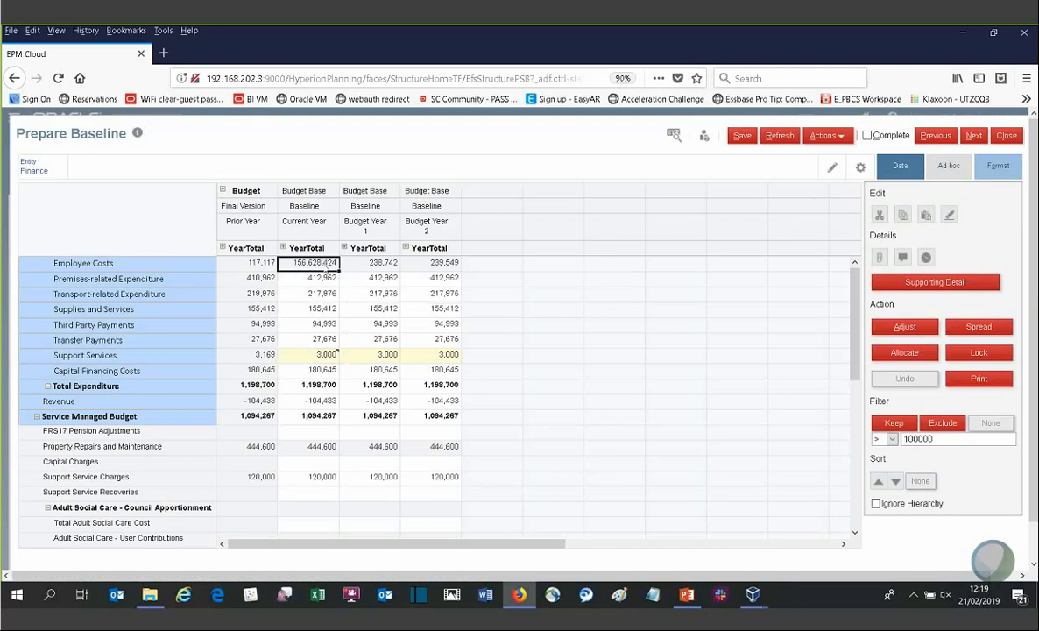
{"action": "right_click", "coordinate": [321, 263]}
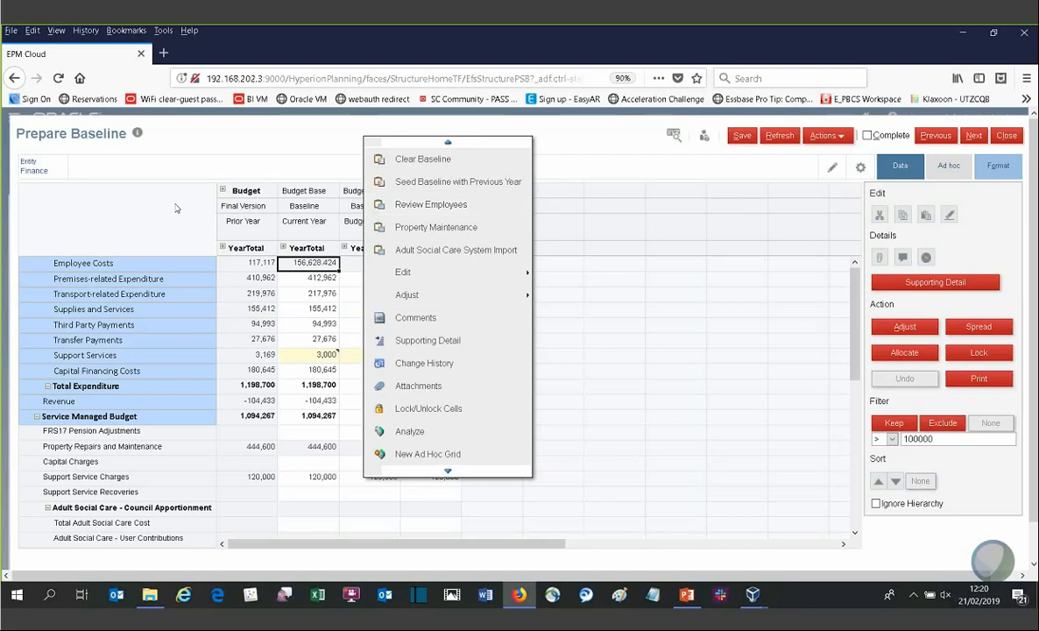
{"action": "left_click", "coordinate": [441, 207]}
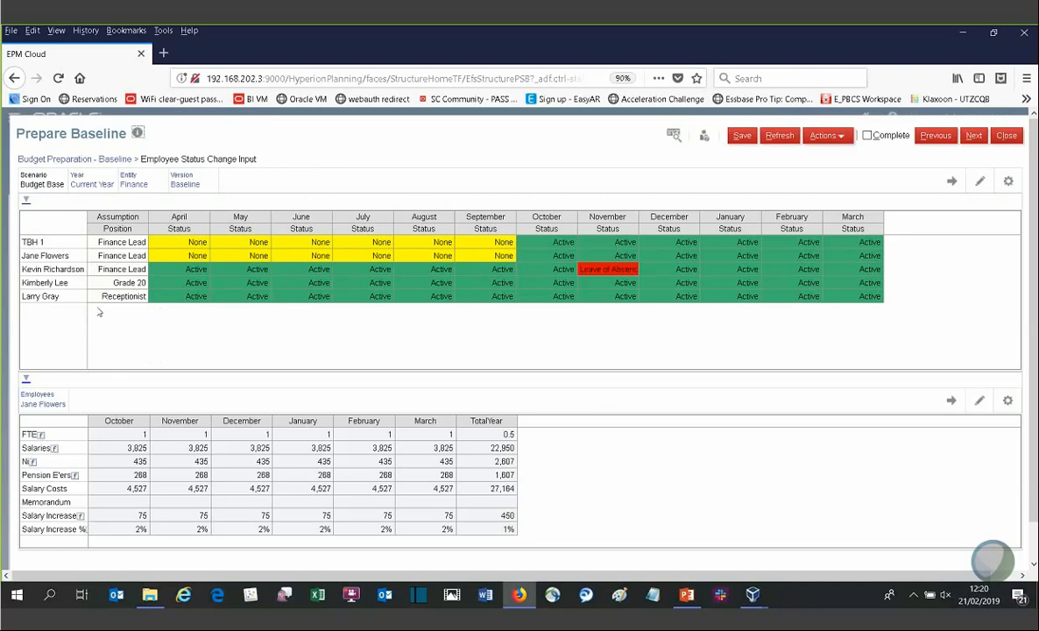
Step: Change the third employee's assumption position to Research Fellow
{"action": "left_click", "coordinate": [110, 271]}
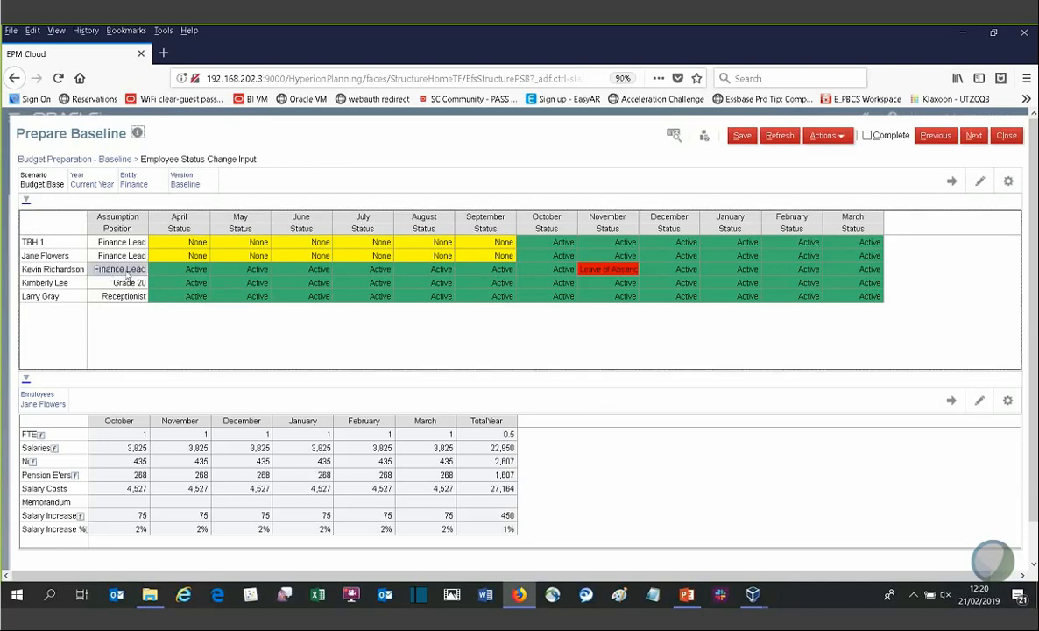
{"action": "left_click", "coordinate": [145, 272]}
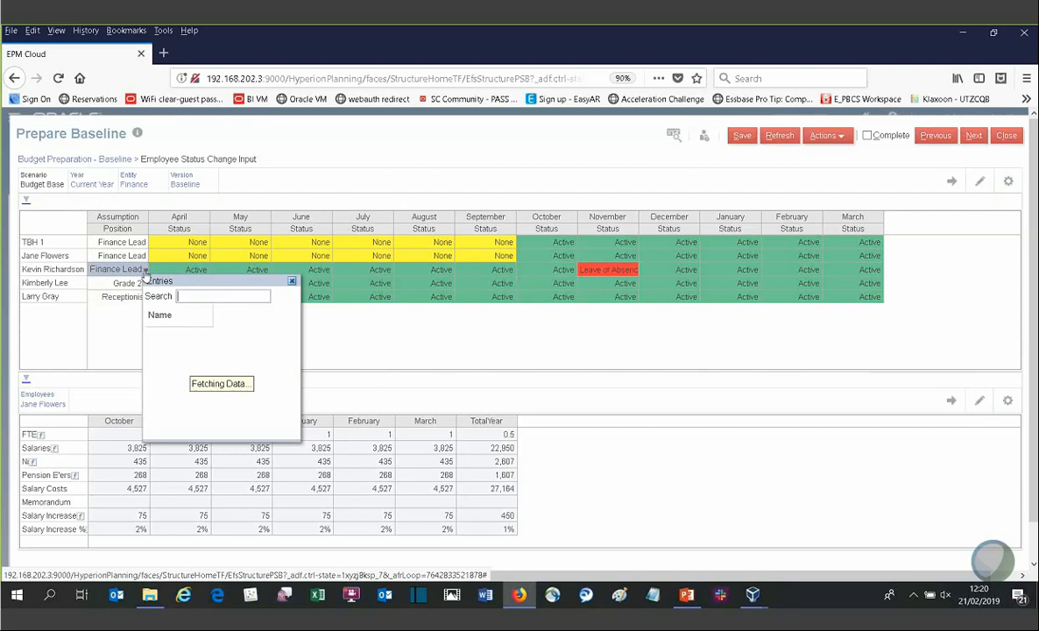
{"action": "left_click", "coordinate": [166, 385]}
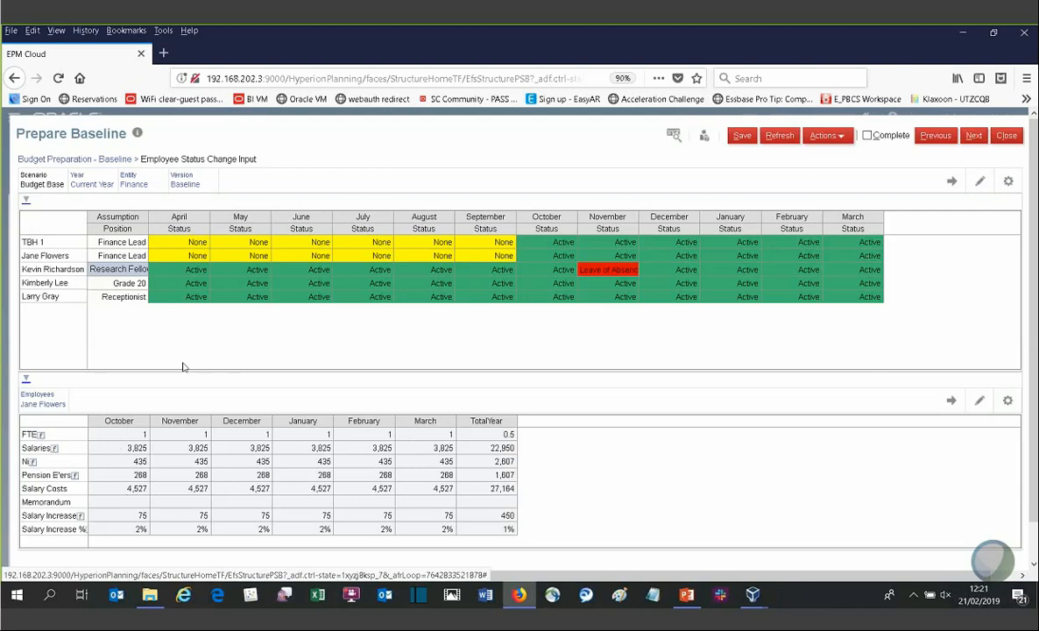
{"action": "left_click", "coordinate": [536, 269]}
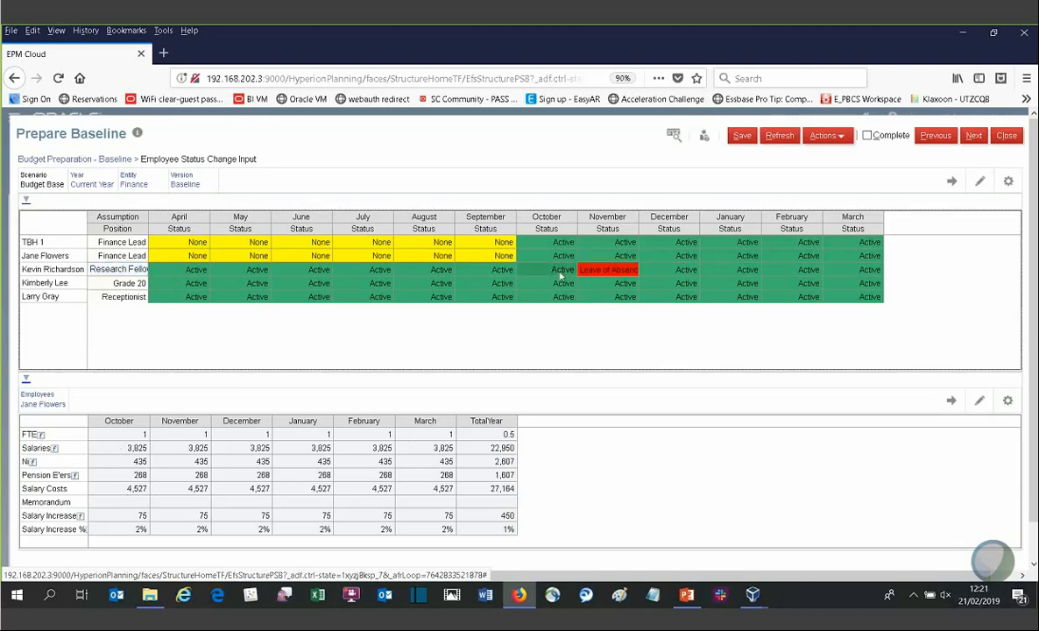
{"action": "left_click", "coordinate": [570, 270]}
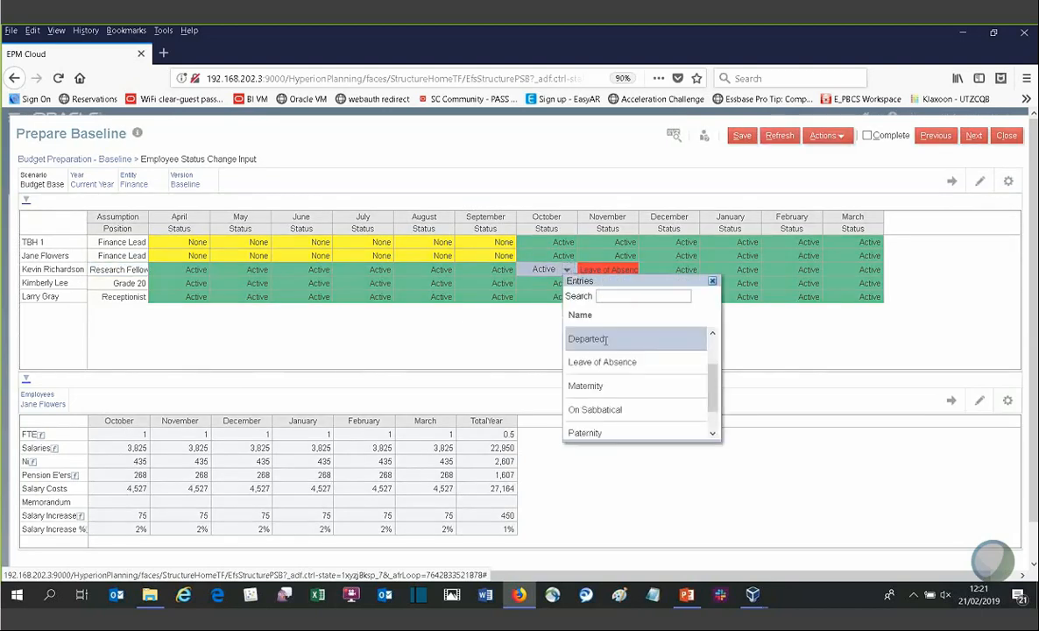
{"action": "left_click", "coordinate": [437, 340]}
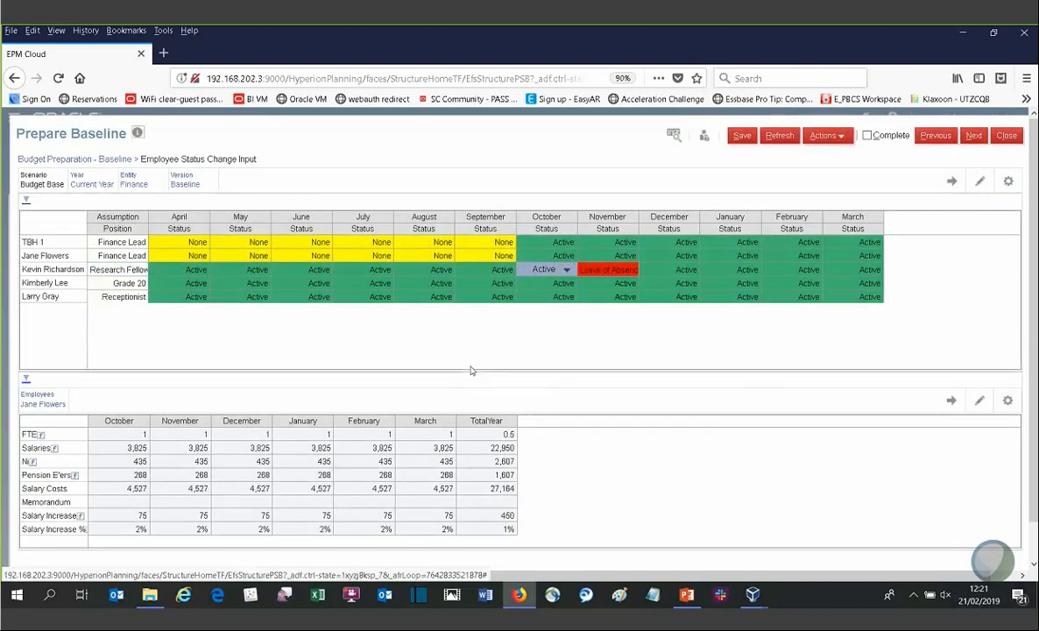
Step: Open the on-cost assumptions for the third employee, then return to the Prepare Baseline grid
{"action": "right_click", "coordinate": [93, 272]}
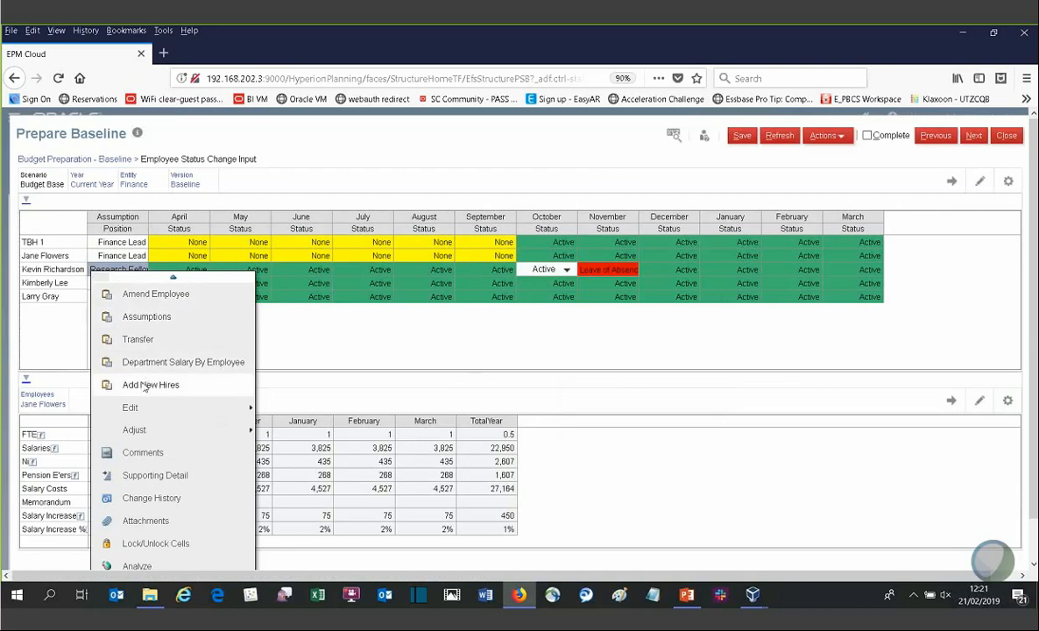
{"action": "left_click", "coordinate": [144, 317]}
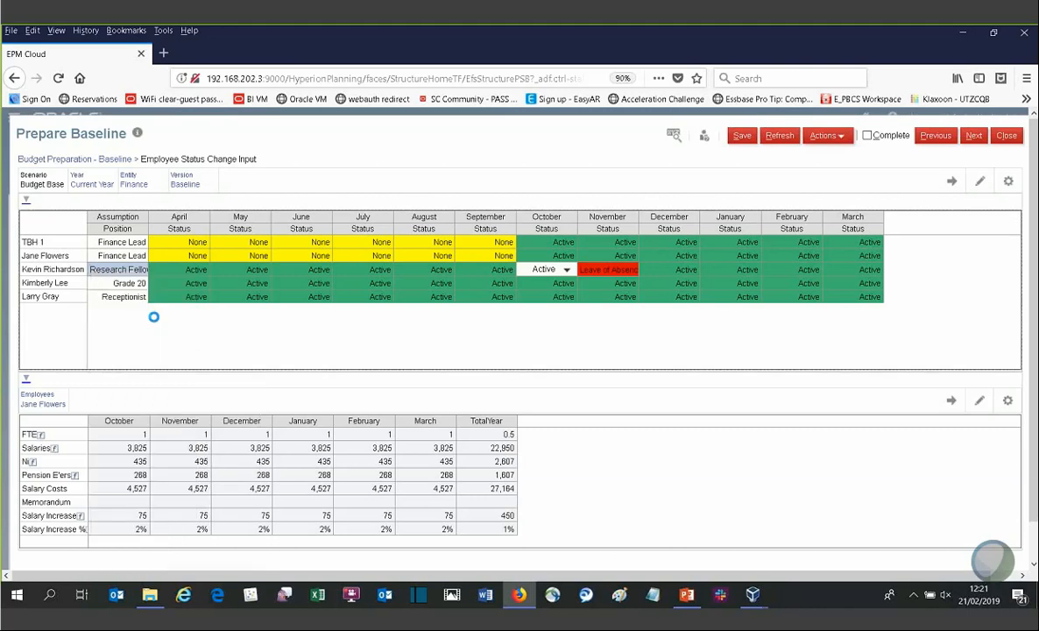
{"action": "left_click", "coordinate": [616, 357]}
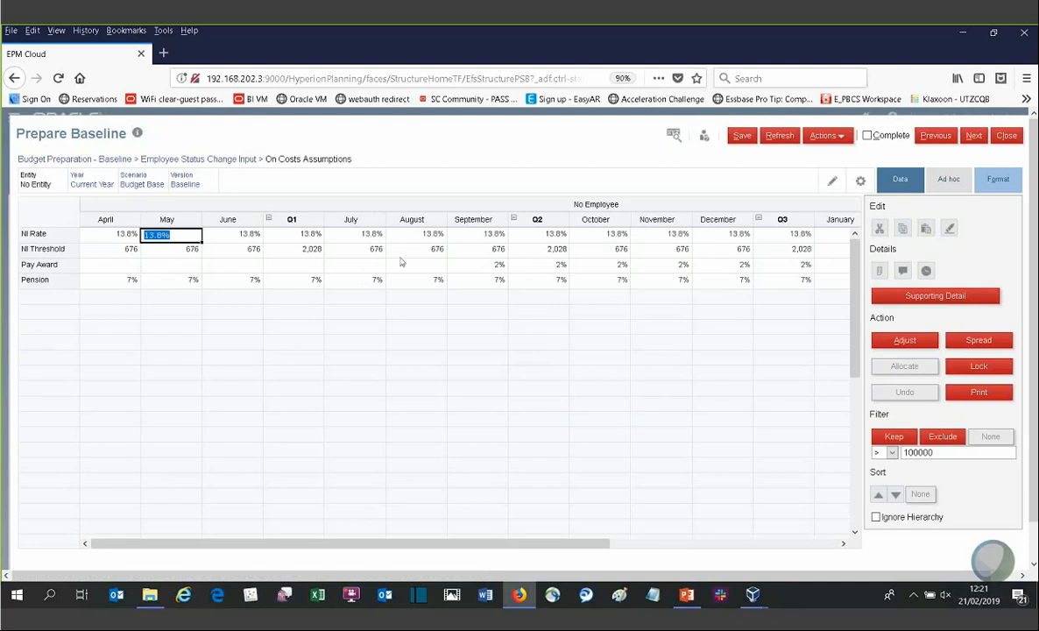
{"action": "left_click", "coordinate": [200, 164]}
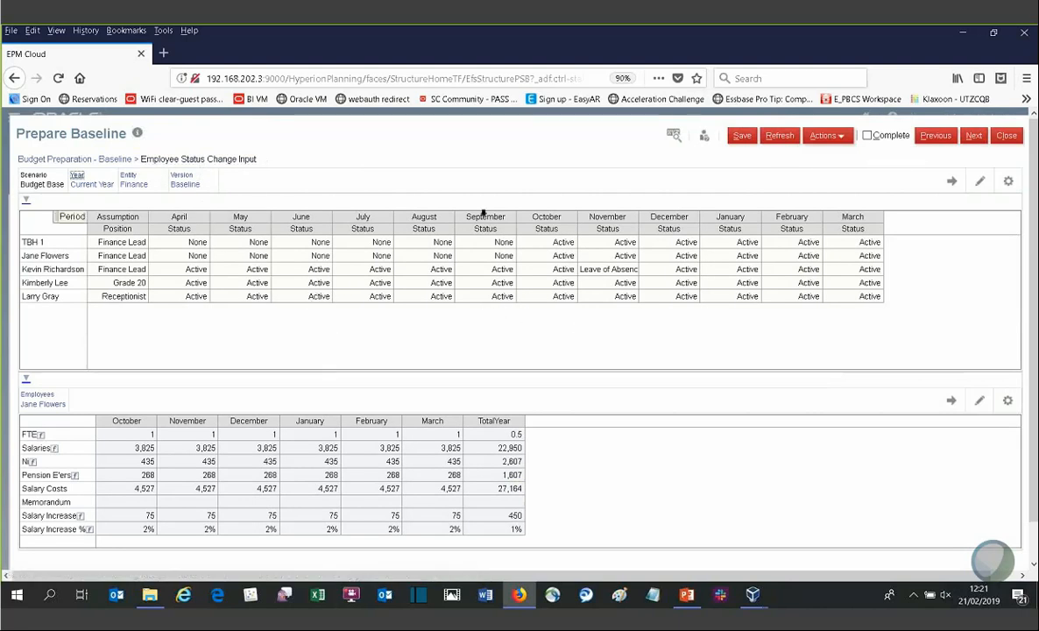
{"action": "left_click", "coordinate": [98, 162]}
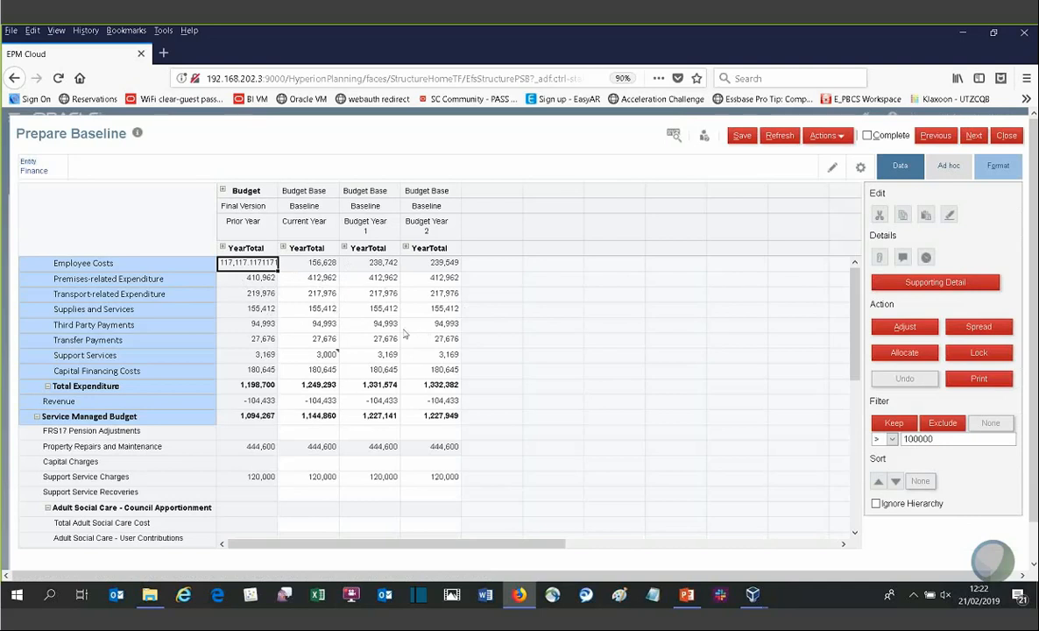
Step: Open Adult Social Care System Import from the Adult Social Care - Council Apportionment Current Year cell
{"action": "scroll", "coordinate": [368, 394], "scroll_direction": "down", "scroll_amount": 2}
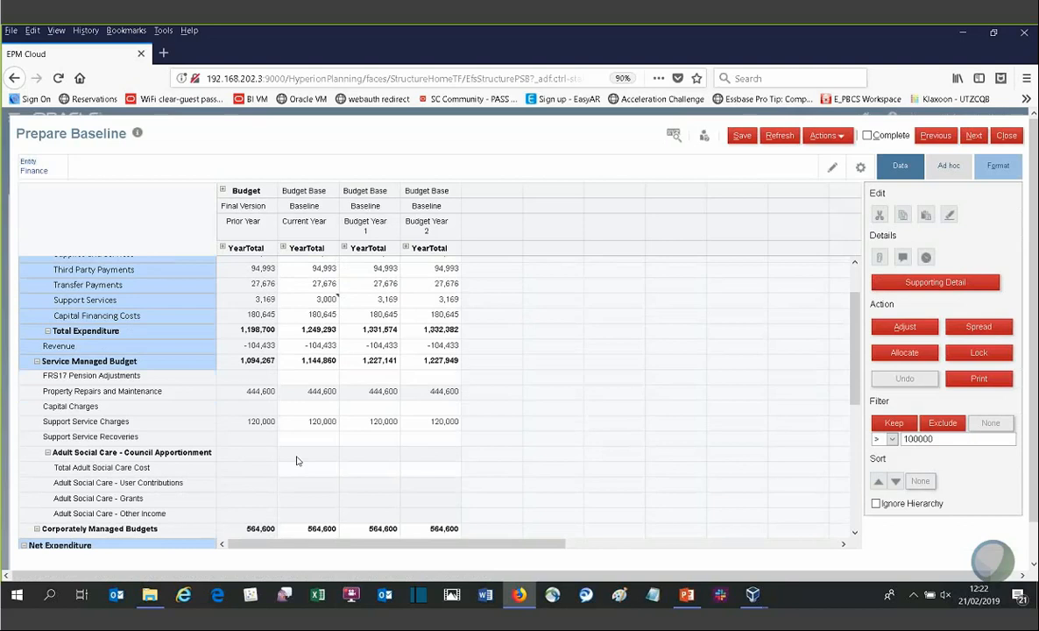
{"action": "right_click", "coordinate": [296, 456]}
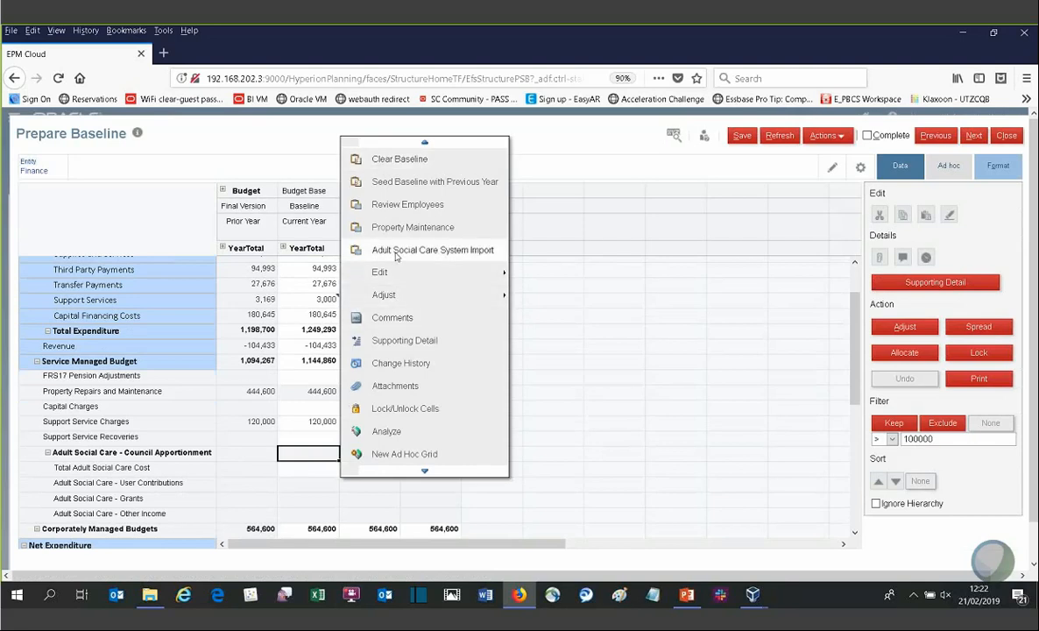
{"action": "left_click", "coordinate": [297, 422]}
{"action": "scroll", "coordinate": [282, 436], "scroll_direction": "down", "scroll_amount": 2}
{"action": "left_click", "coordinate": [471, 127]}
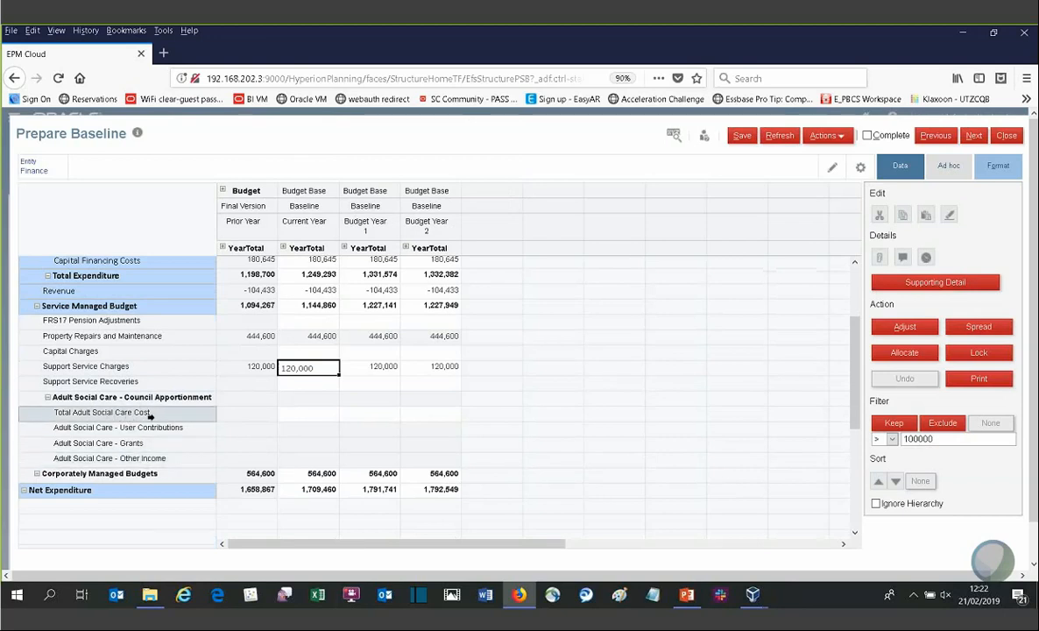
{"action": "left_click", "coordinate": [296, 398]}
{"action": "right_click", "coordinate": [296, 398]}
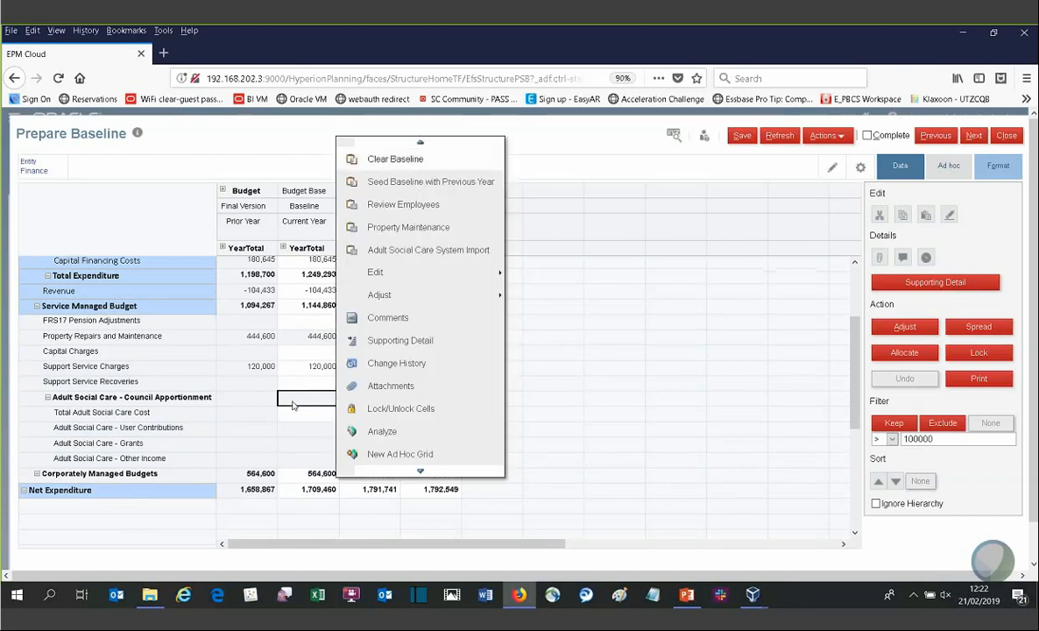
{"action": "left_click", "coordinate": [377, 252]}
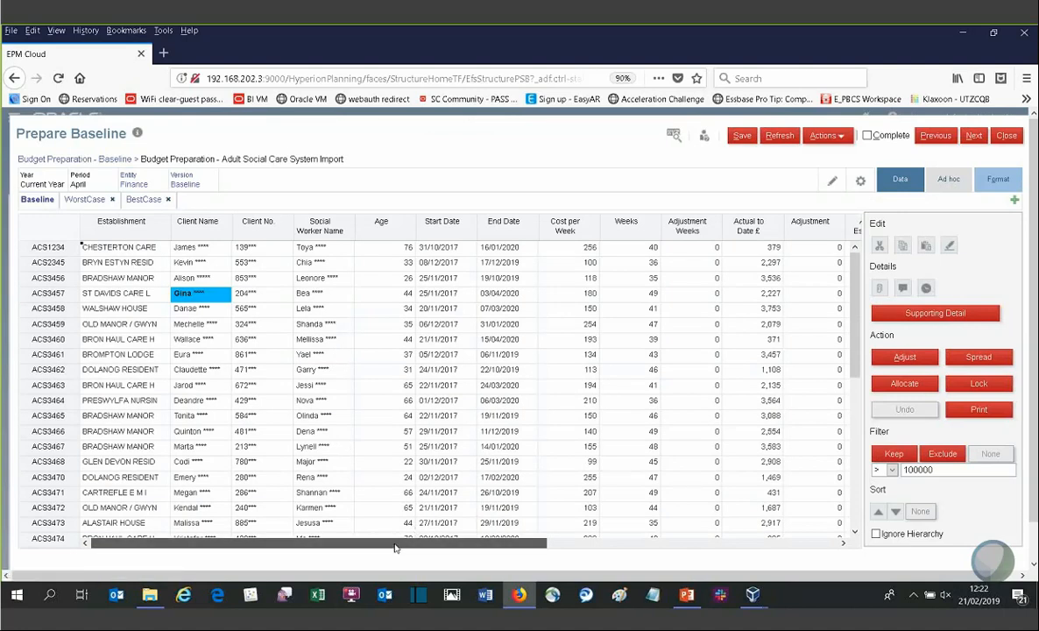
Step: Browse the Adult Social Care import records, opening client name and client number cells without saving
{"action": "left_click_drag", "start_coordinate": [395, 544], "coordinate": [631, 544]}
{"action": "left_click_drag", "start_coordinate": [698, 562], "coordinate": [370, 536]}
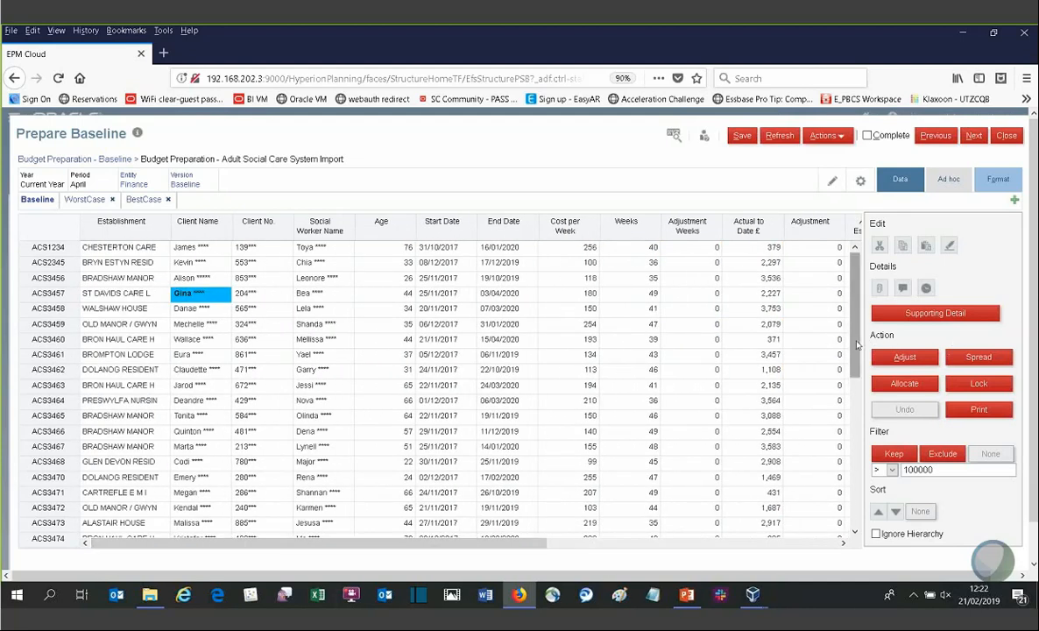
{"action": "left_click_drag", "start_coordinate": [856, 347], "coordinate": [873, 506]}
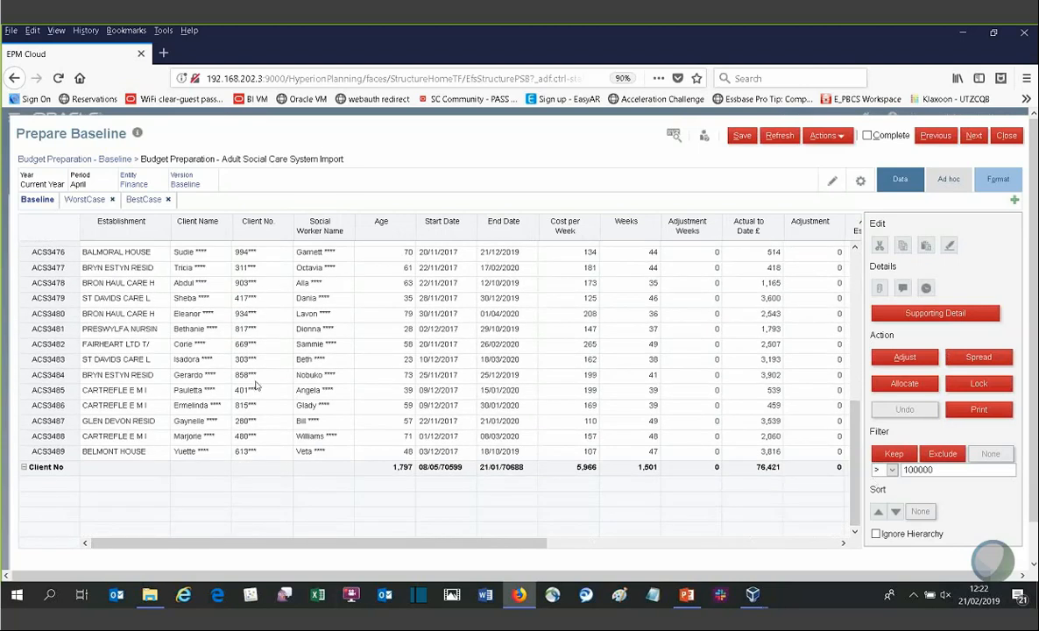
{"action": "left_click", "coordinate": [248, 376]}
{"action": "right_click", "coordinate": [244, 380]}
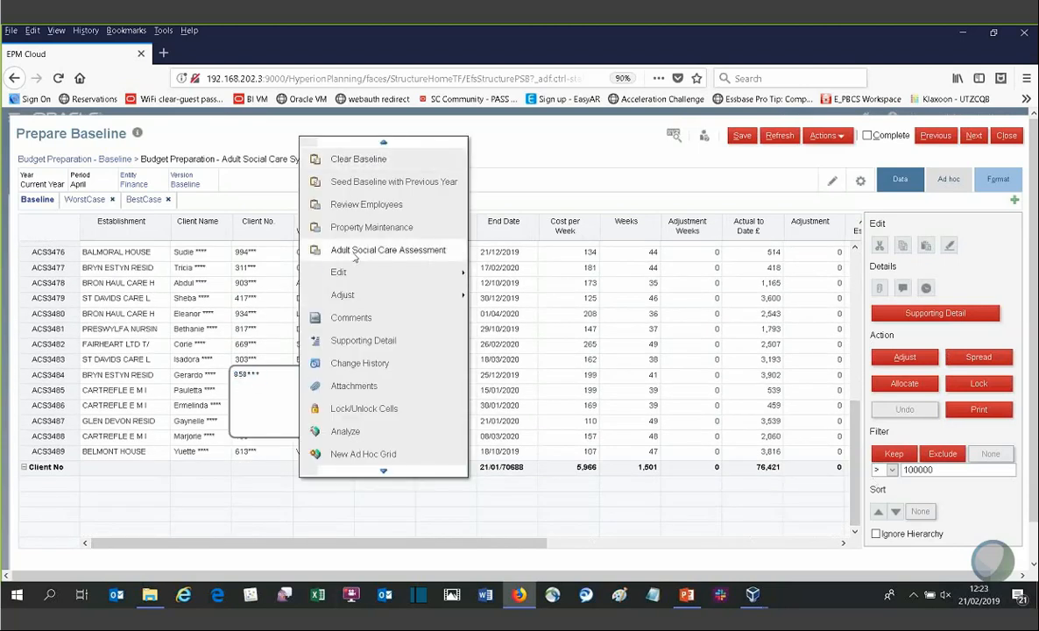
{"action": "left_click", "coordinate": [194, 359]}
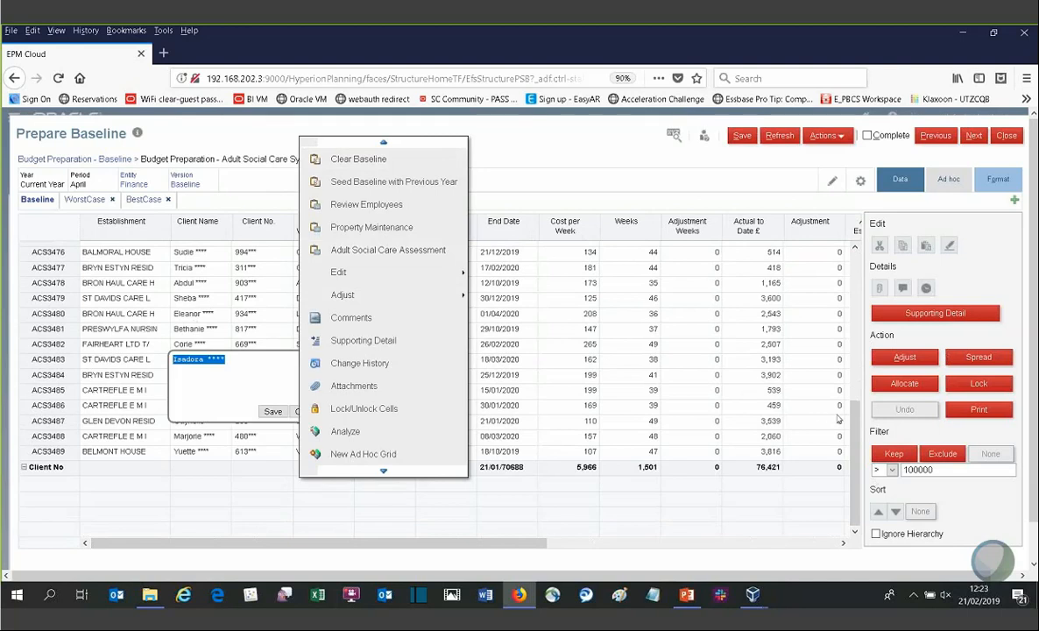
{"action": "left_click", "coordinate": [509, 167]}
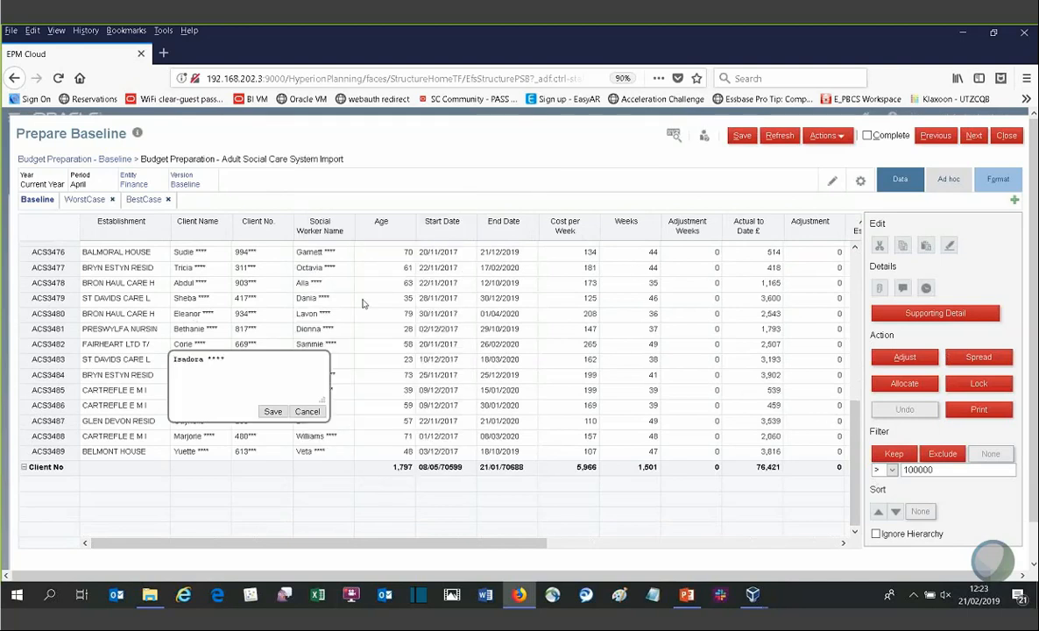
{"action": "left_click", "coordinate": [307, 411]}
{"action": "left_click_drag", "start_coordinate": [855, 432], "coordinate": [866, 253]}
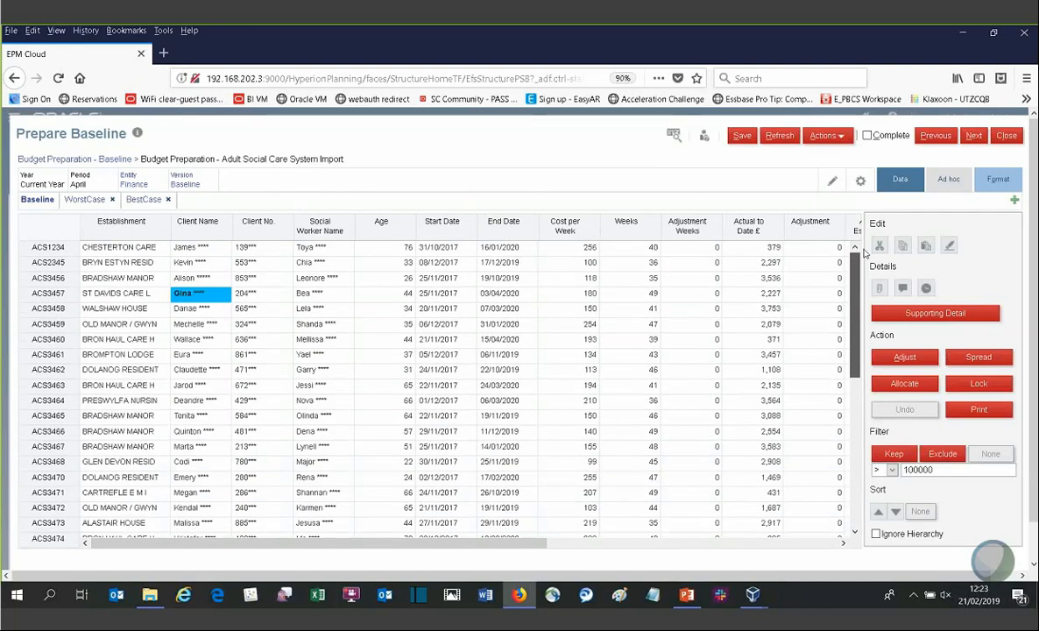
{"action": "left_click", "coordinate": [271, 280]}
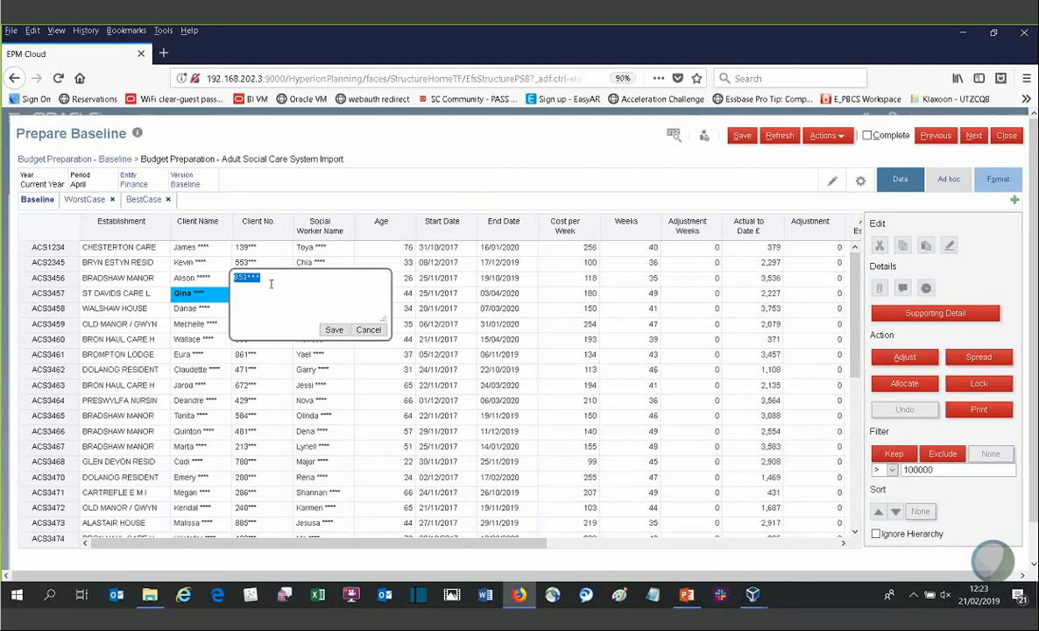
Step: Drill from the import grid through Social Care Assessment into the Adult Social Care Modelling Master form
{"action": "right_click", "coordinate": [270, 283]}
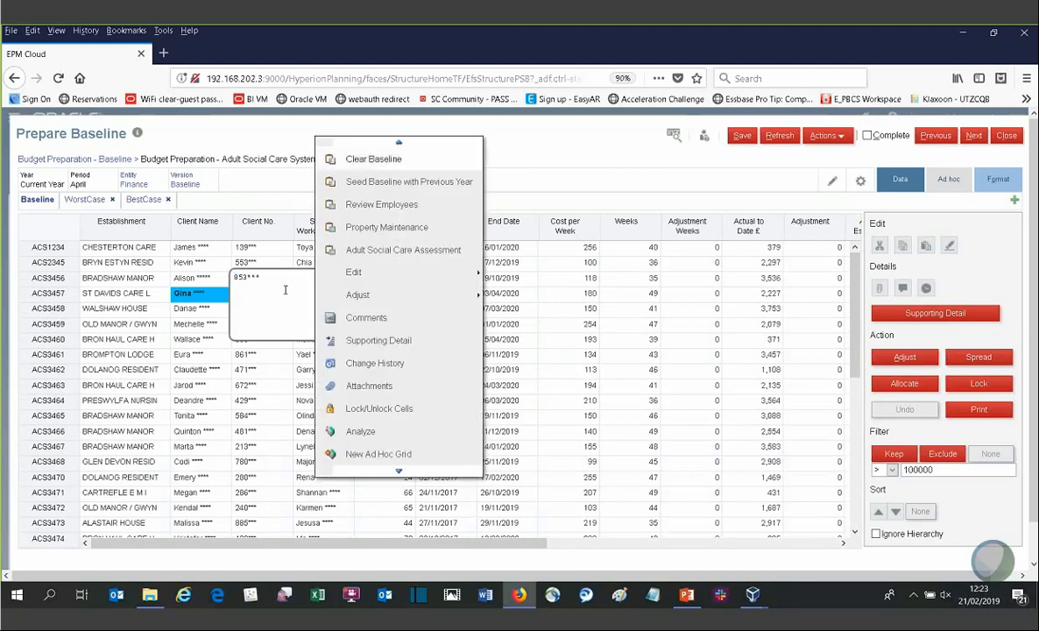
{"action": "left_click", "coordinate": [369, 259]}
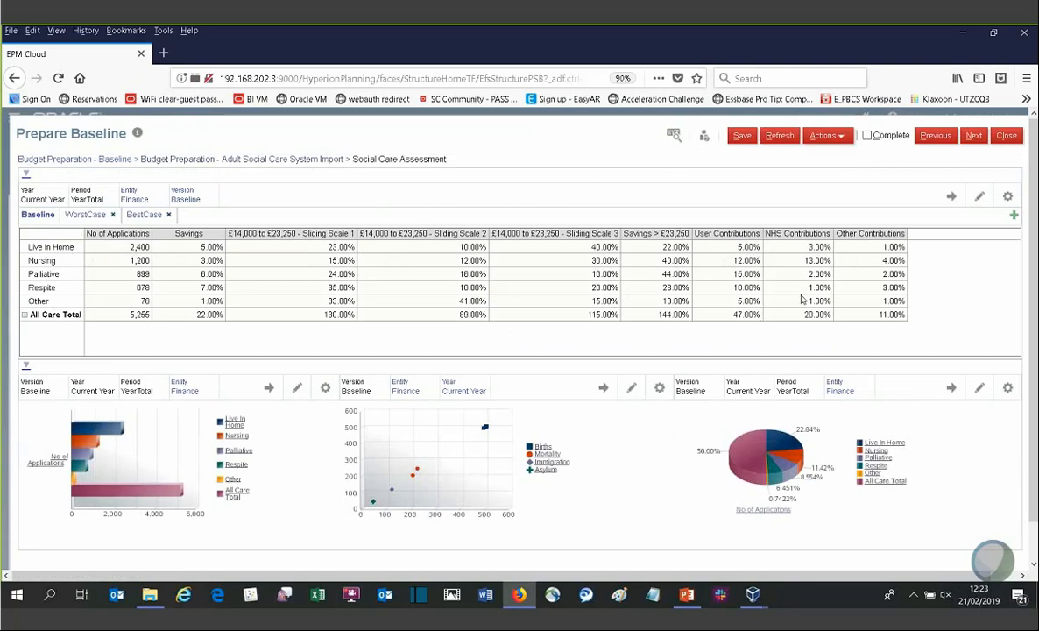
{"action": "left_click", "coordinate": [287, 274]}
{"action": "right_click", "coordinate": [287, 273]}
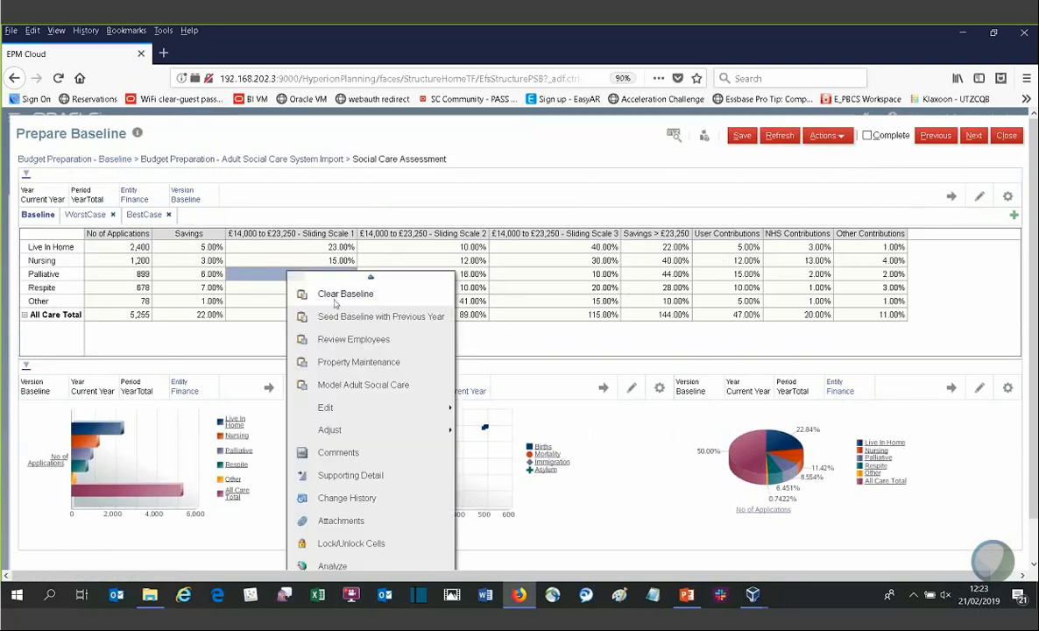
{"action": "left_click", "coordinate": [338, 386]}
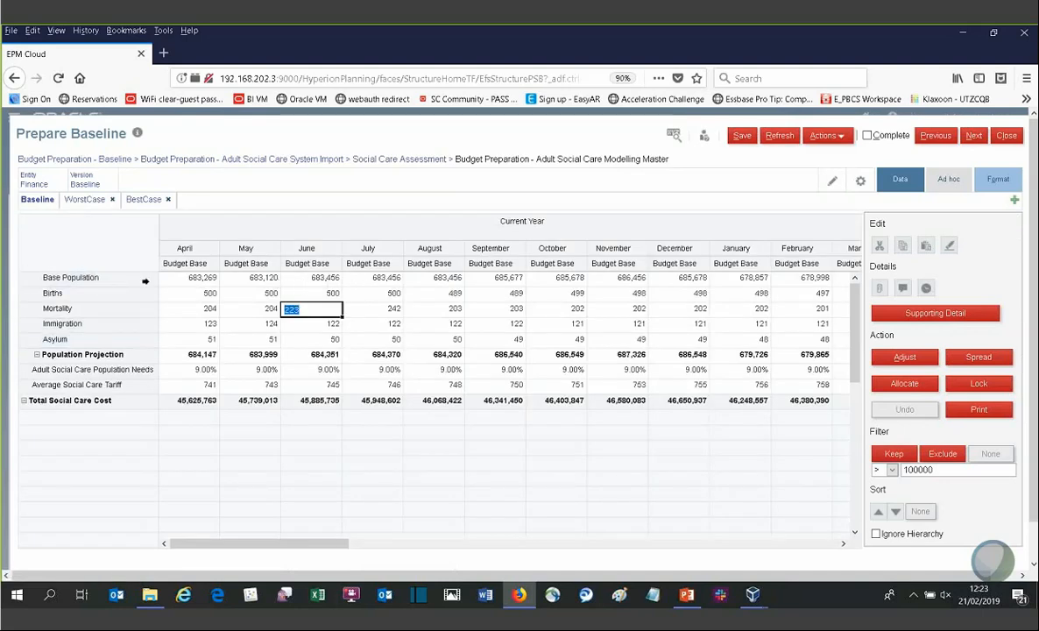
Step: Review the Population Projection, Population Needs and Average Social Care Tariff rows, then save the modelling form
{"action": "left_click", "coordinate": [73, 355]}
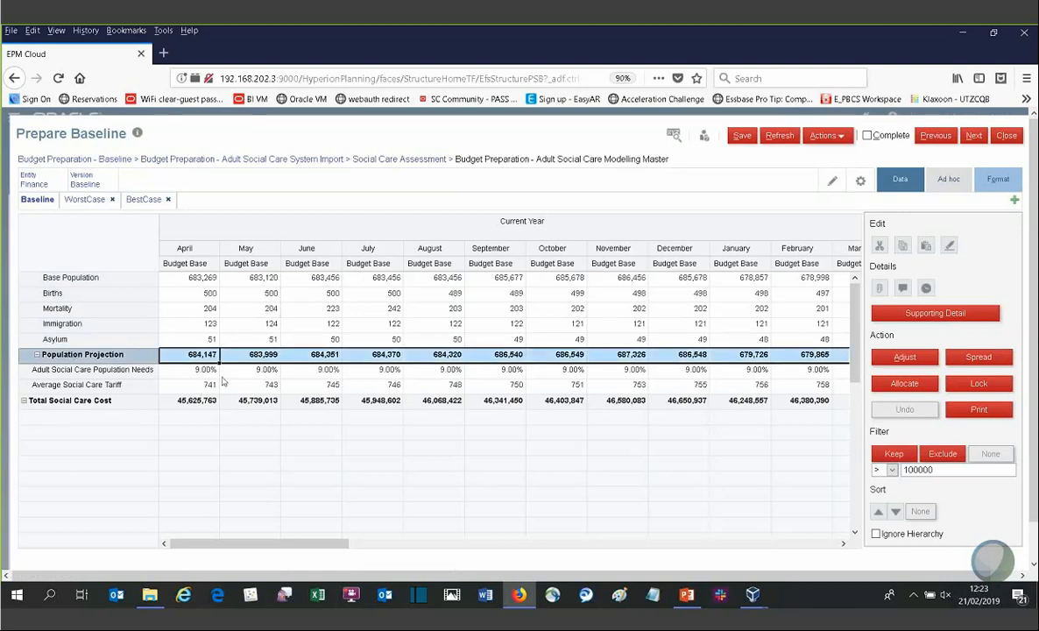
{"action": "left_click", "coordinate": [132, 370]}
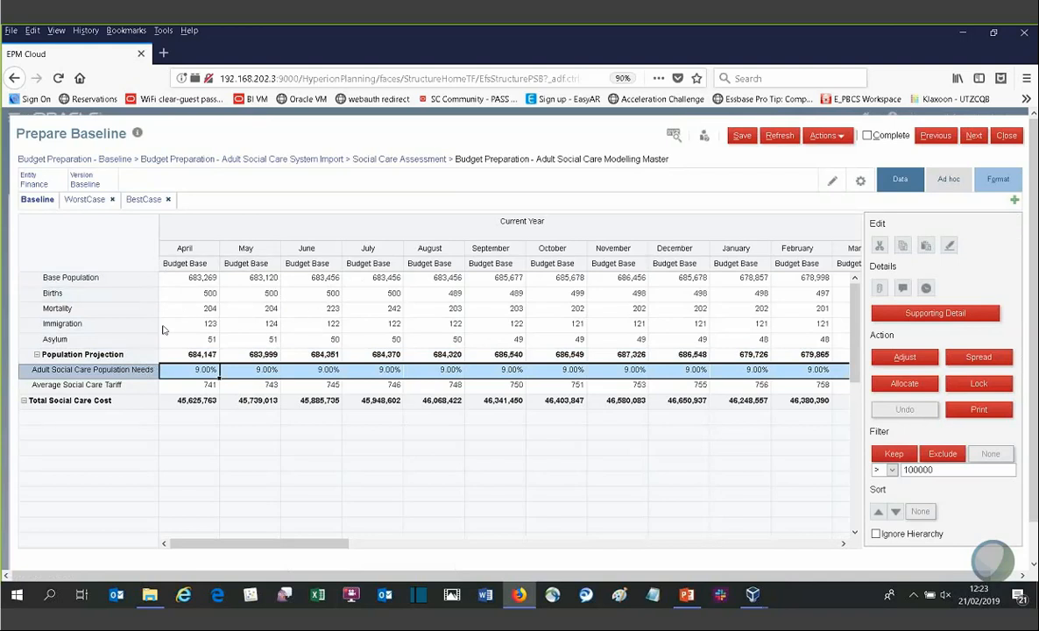
{"action": "left_click", "coordinate": [82, 385]}
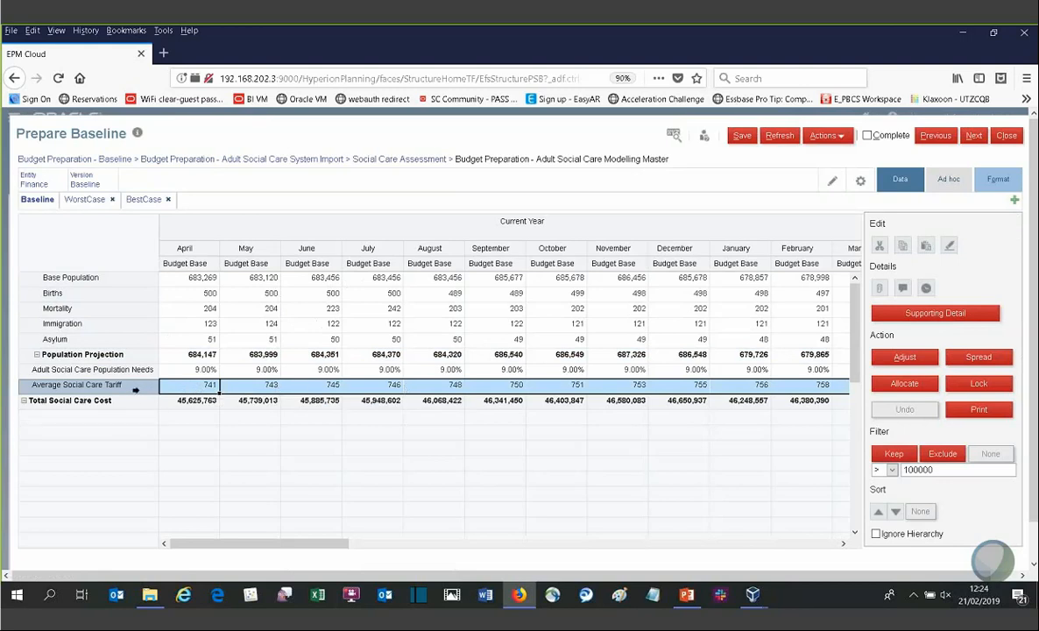
{"action": "left_click", "coordinate": [745, 140]}
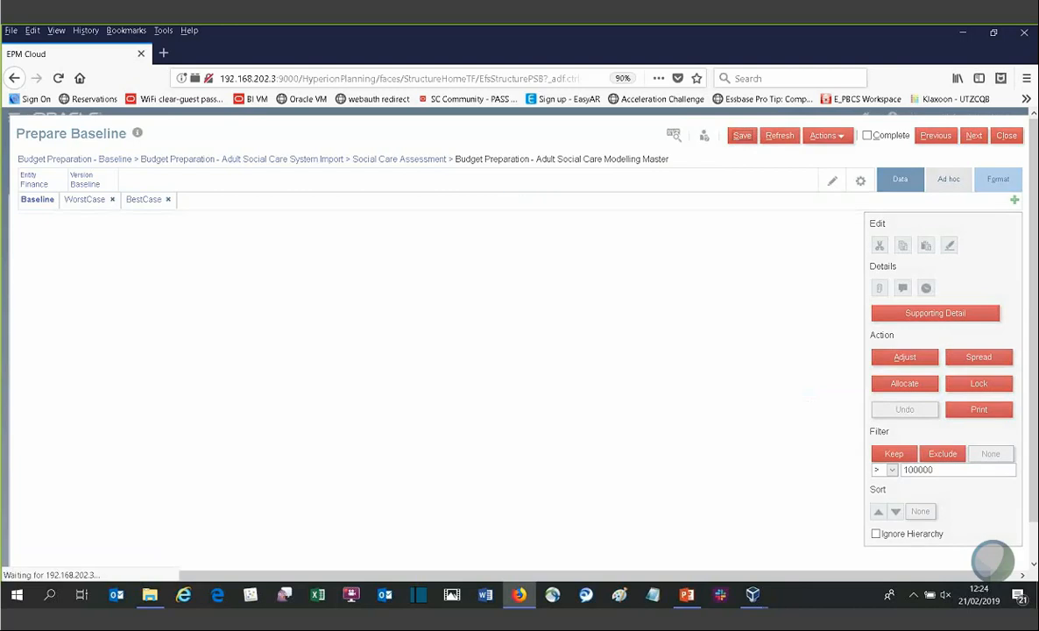
{"action": "left_click", "coordinate": [585, 254]}
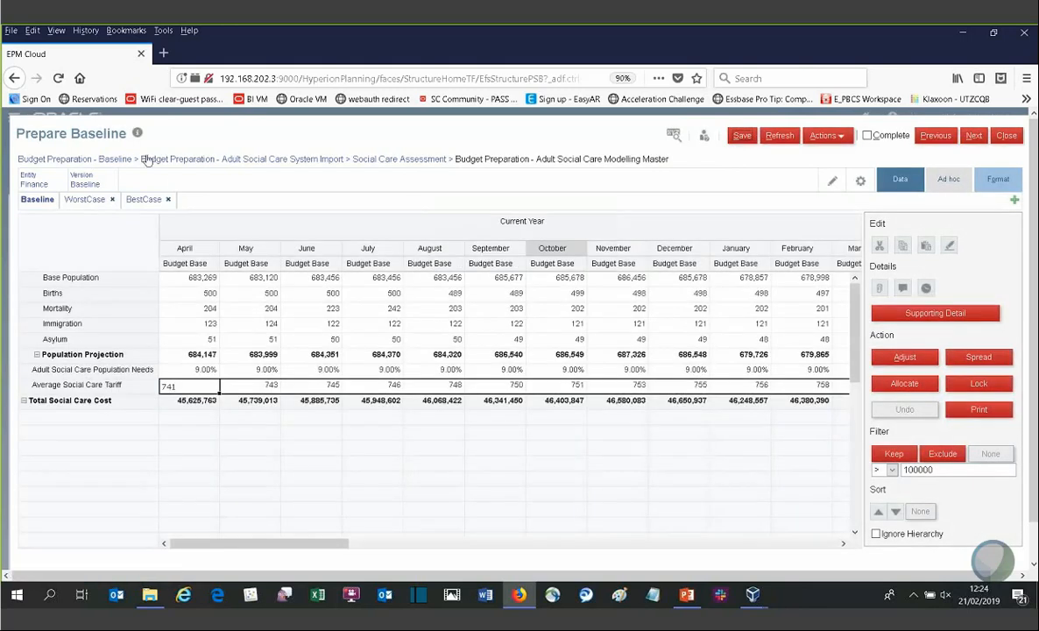
Step: Return to the Prepare Baseline grid and review the expenditure and Adult Social Care apportionment rows
{"action": "left_click", "coordinate": [107, 160]}
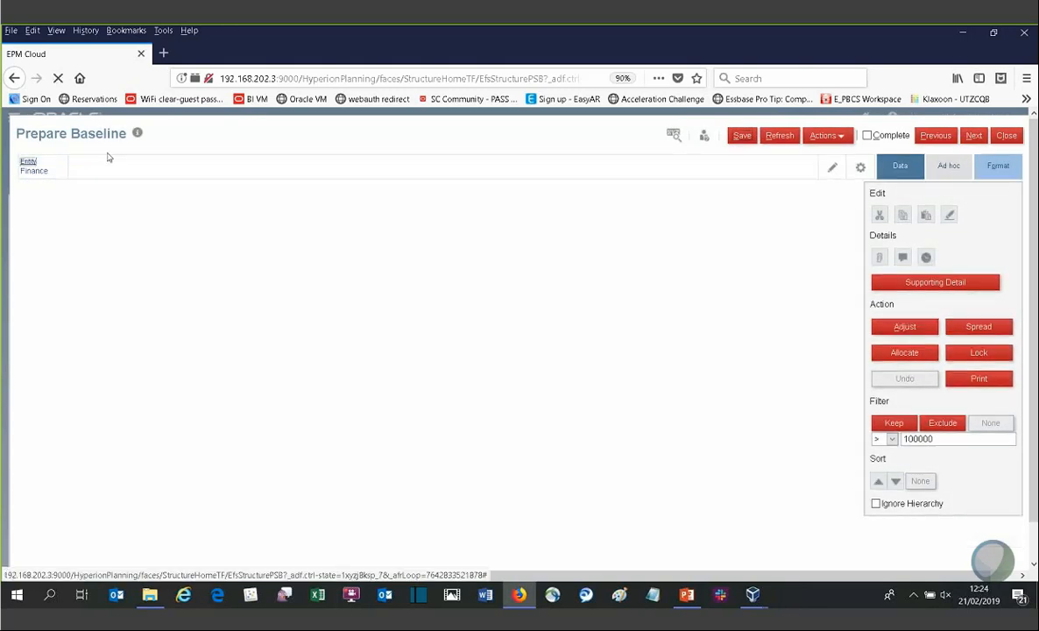
{"action": "scroll", "coordinate": [366, 465], "scroll_direction": "down", "scroll_amount": 5}
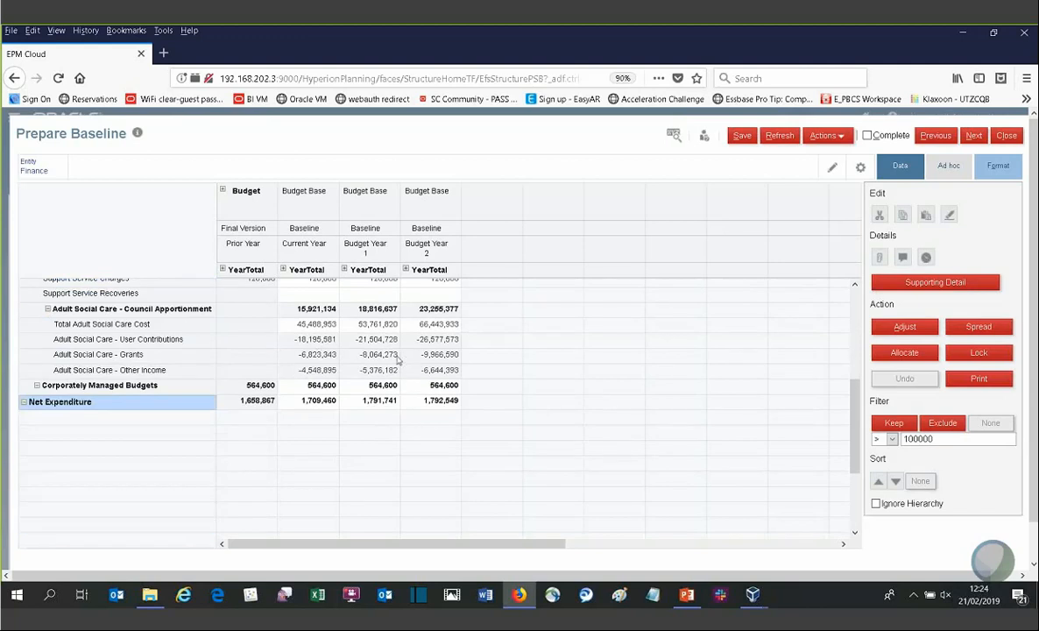
{"action": "scroll", "coordinate": [397, 358], "scroll_direction": "up", "scroll_amount": 1}
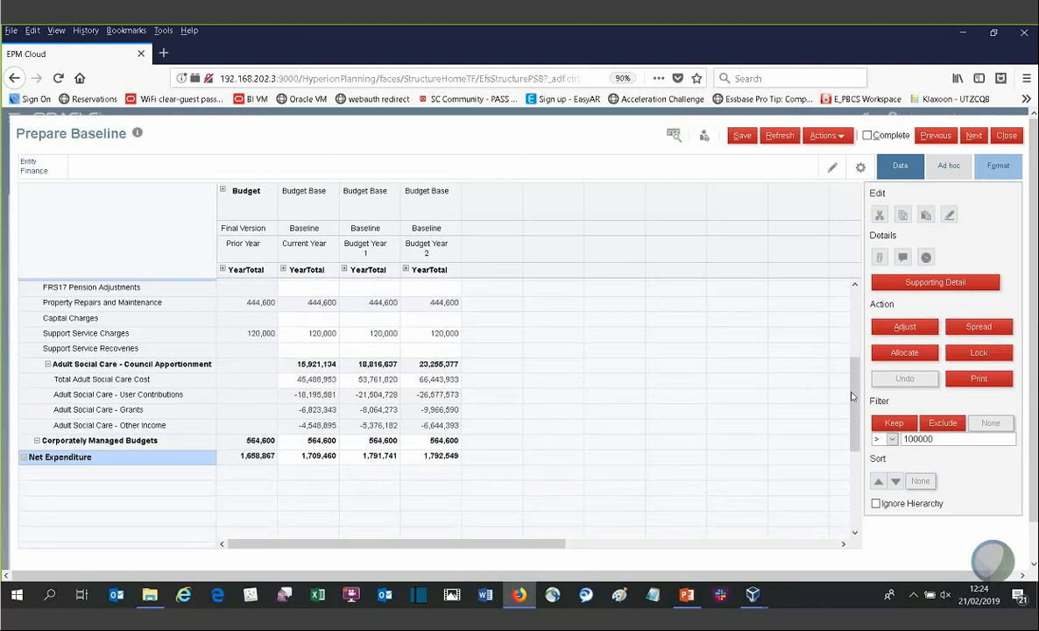
{"action": "left_click_drag", "start_coordinate": [852, 397], "coordinate": [855, 333]}
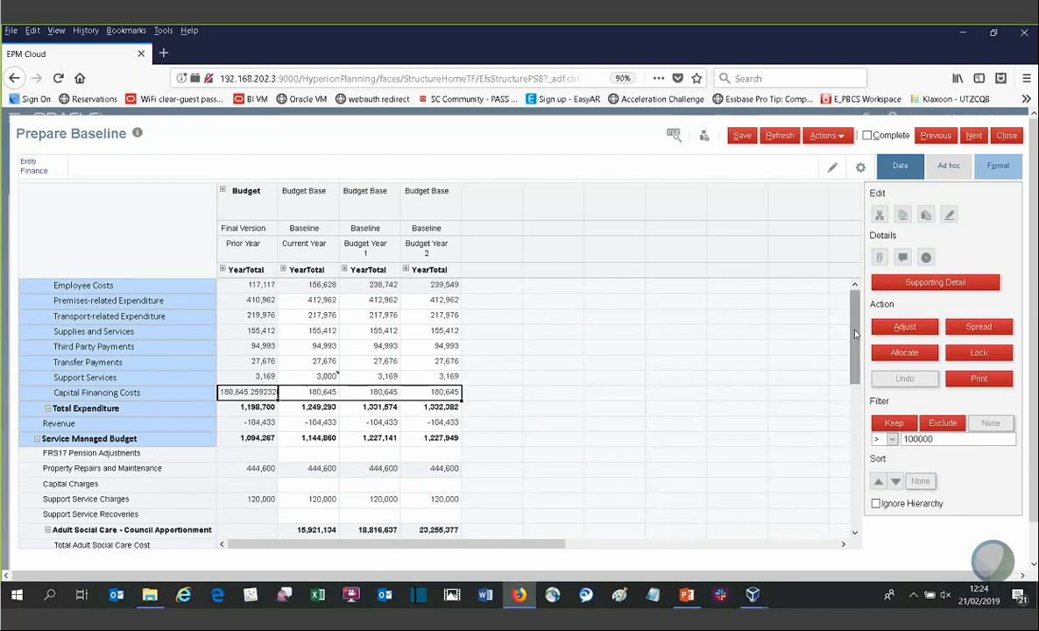
{"action": "left_click", "coordinate": [323, 346]}
{"action": "scroll", "coordinate": [238, 429], "scroll_direction": "down", "scroll_amount": 3}
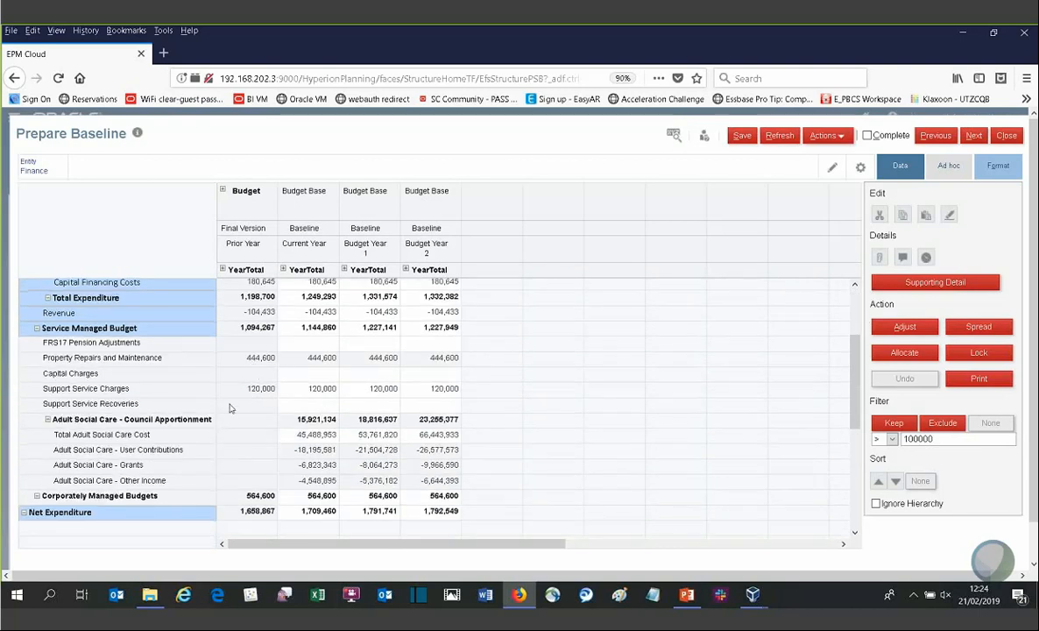
{"action": "scroll", "coordinate": [232, 420], "scroll_direction": "up", "scroll_amount": 2}
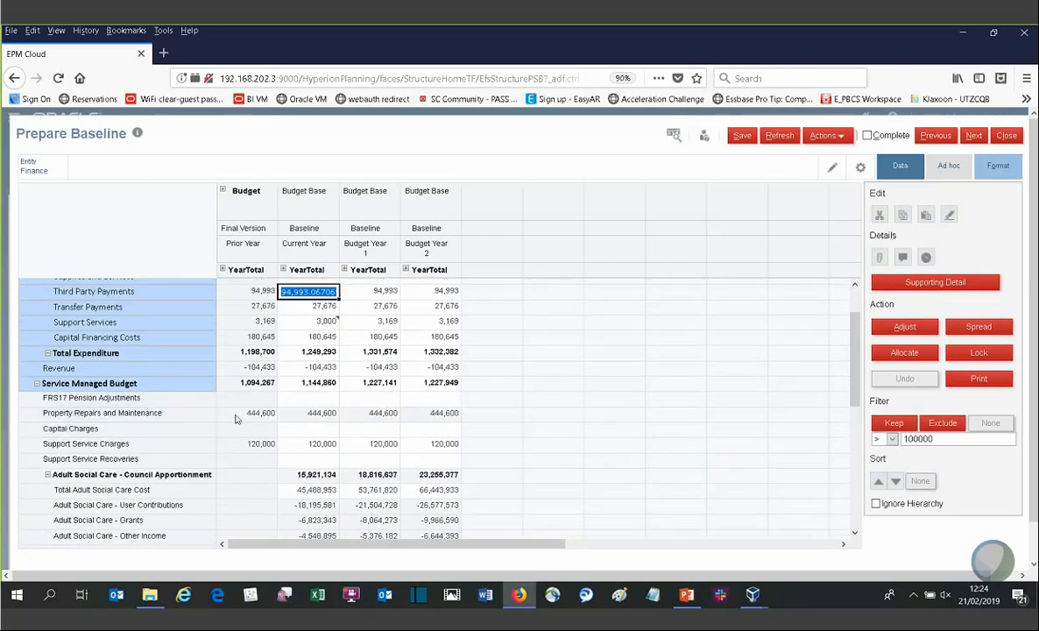
Step: Open Property Maintenance from the Property Repairs and Maintenance row and hide the side panel
{"action": "right_click", "coordinate": [250, 413]}
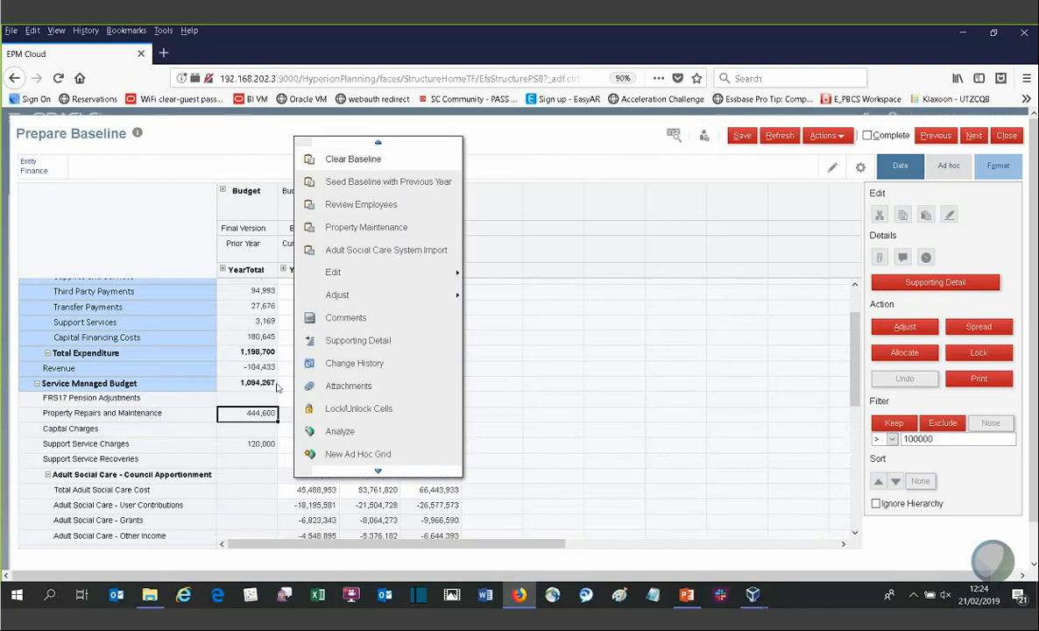
{"action": "left_click", "coordinate": [337, 230]}
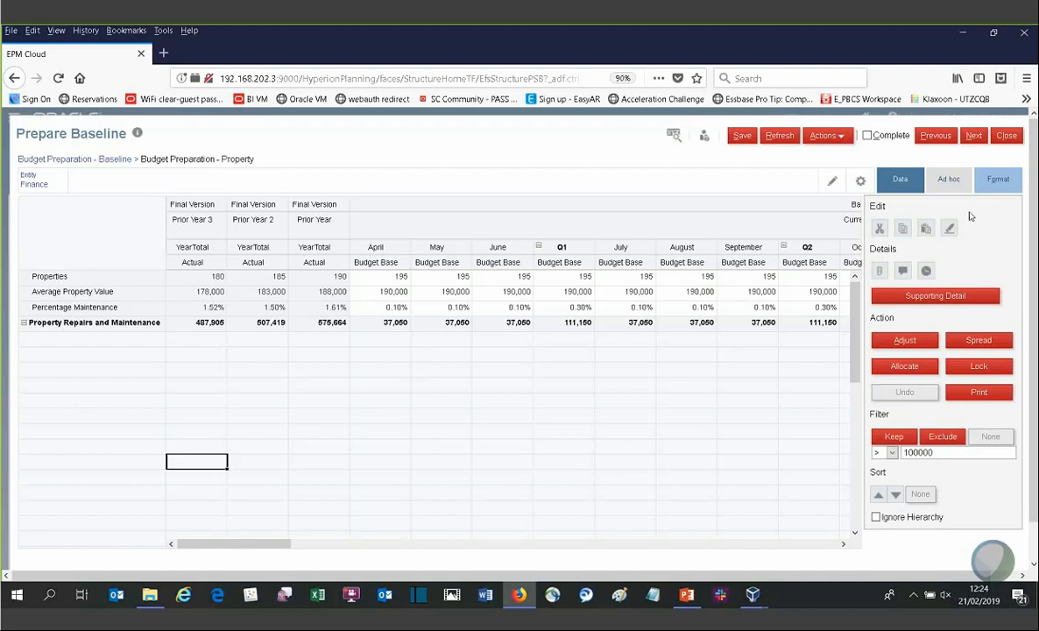
{"action": "left_click", "coordinate": [900, 179]}
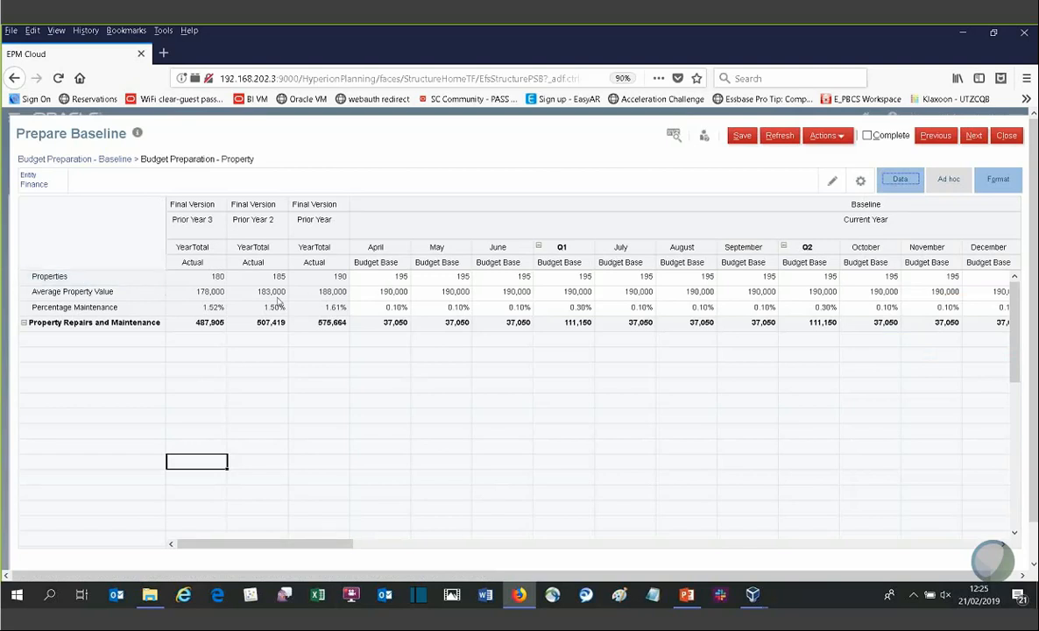
{"action": "left_click_drag", "start_coordinate": [226, 544], "coordinate": [179, 550]}
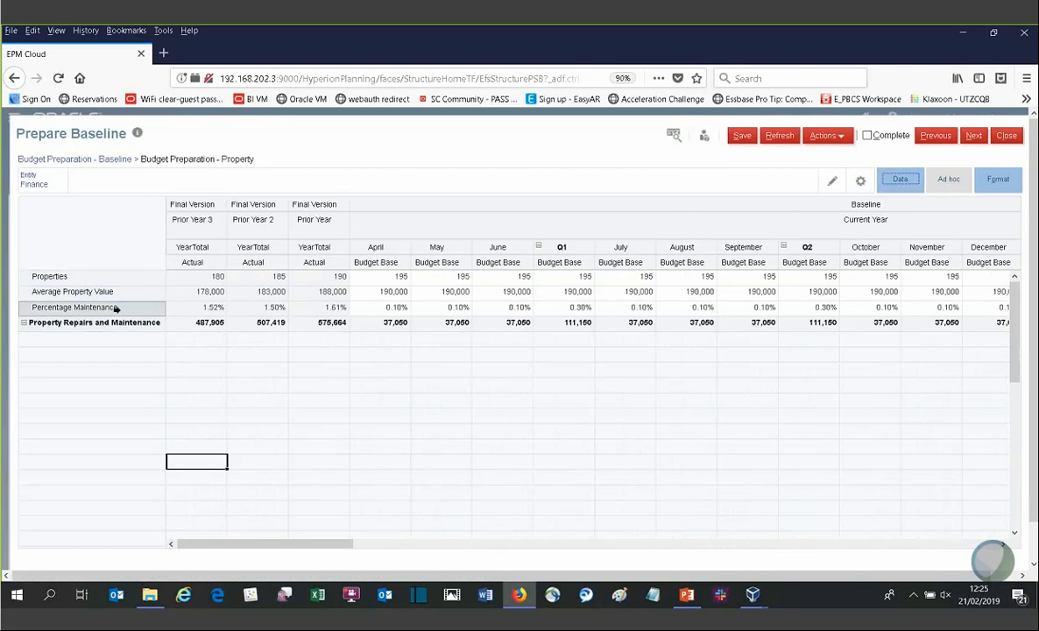
Step: Run Predictive Planning on the April Average Property Value cell
{"action": "left_click", "coordinate": [386, 294]}
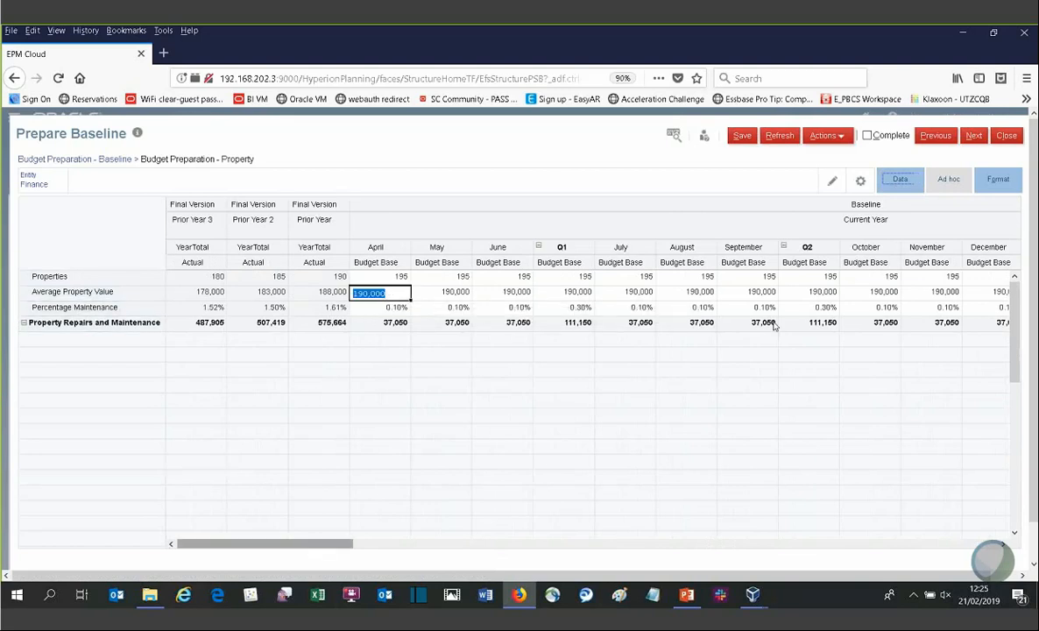
{"action": "left_click", "coordinate": [900, 178]}
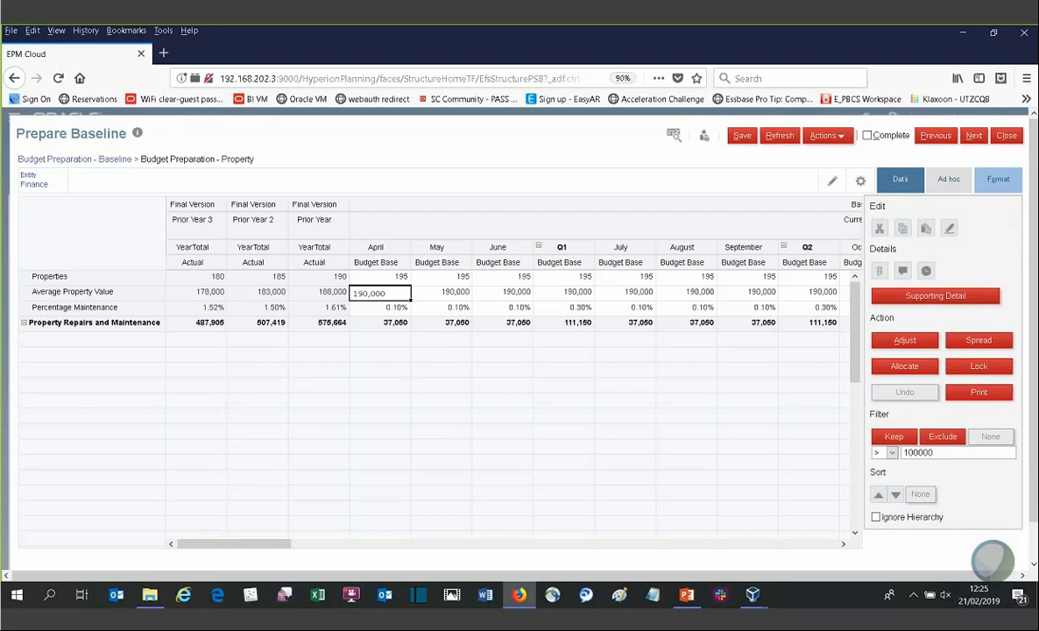
{"action": "left_click", "coordinate": [889, 179]}
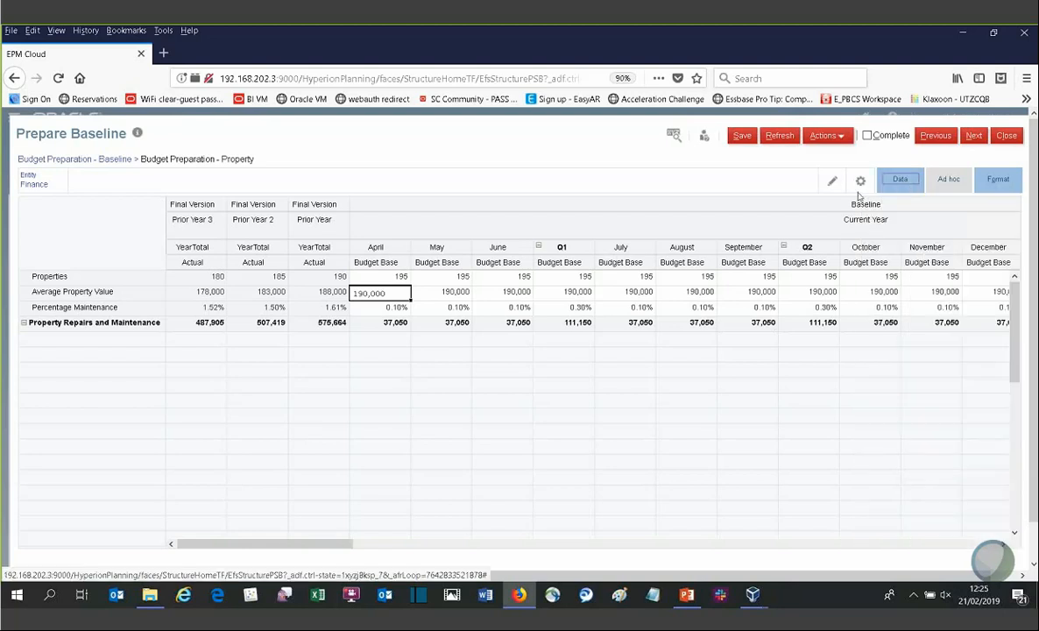
{"action": "right_click", "coordinate": [394, 292]}
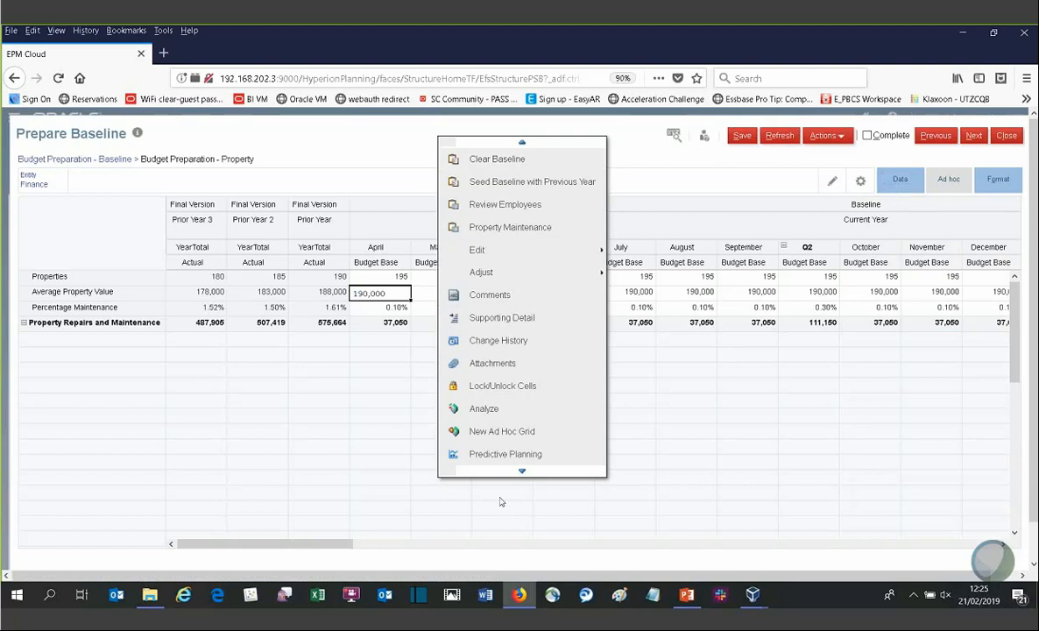
{"action": "left_click", "coordinate": [480, 457]}
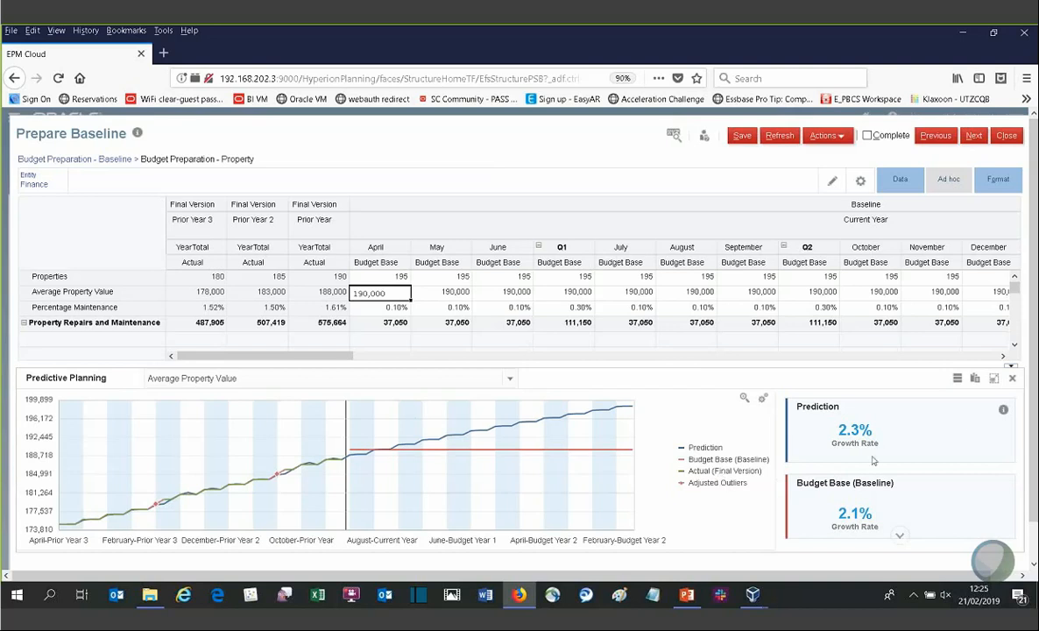
Step: Examine the prediction details and forecast charts for Properties and Average Property Value
{"action": "left_click", "coordinate": [1003, 410]}
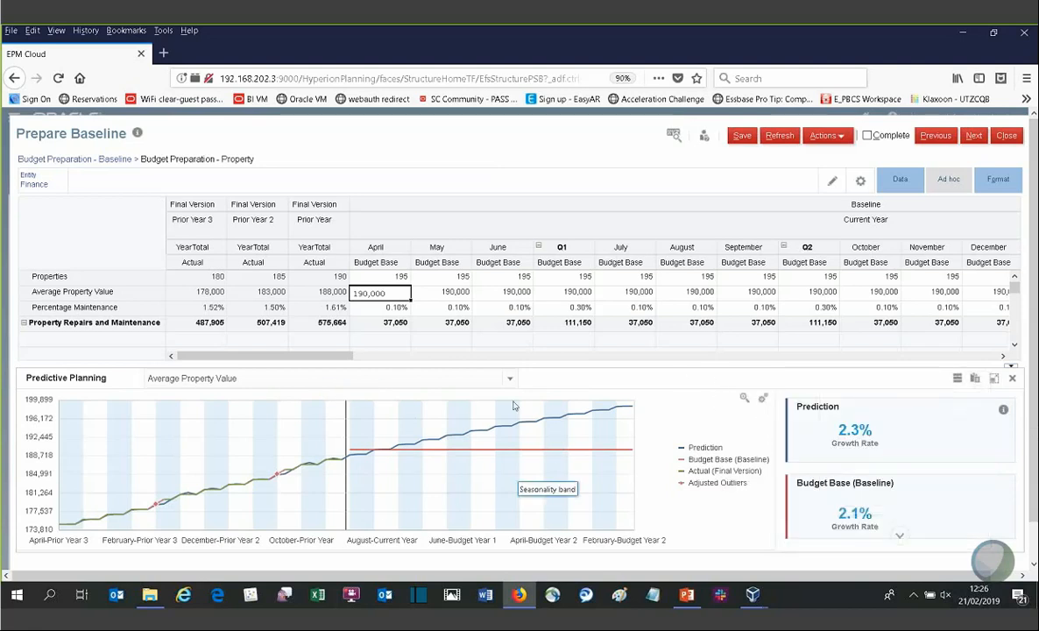
{"action": "left_click", "coordinate": [392, 277]}
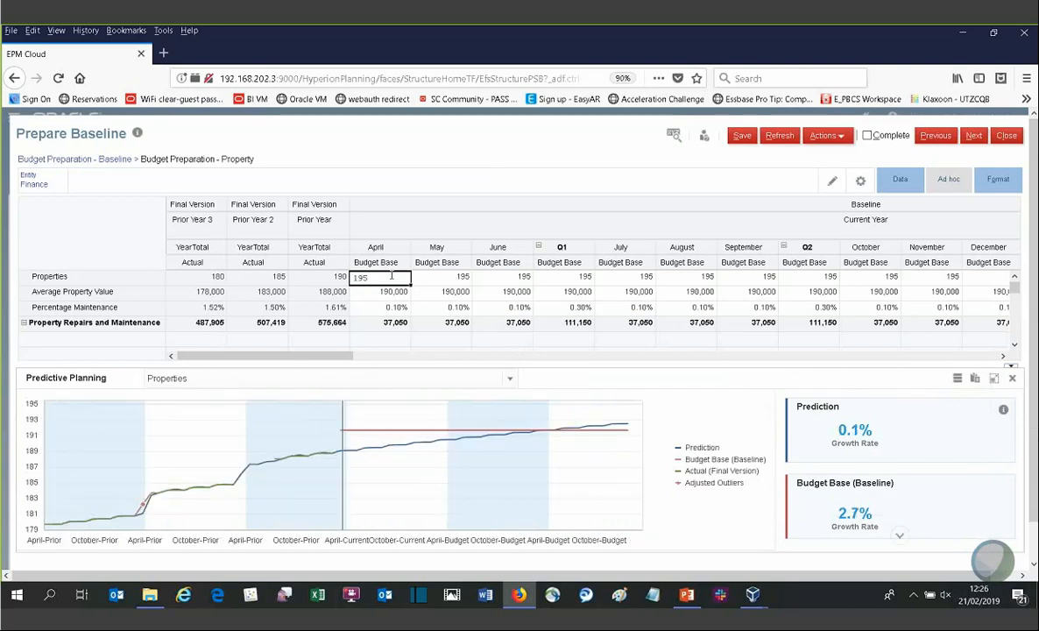
{"action": "left_click", "coordinate": [376, 297]}
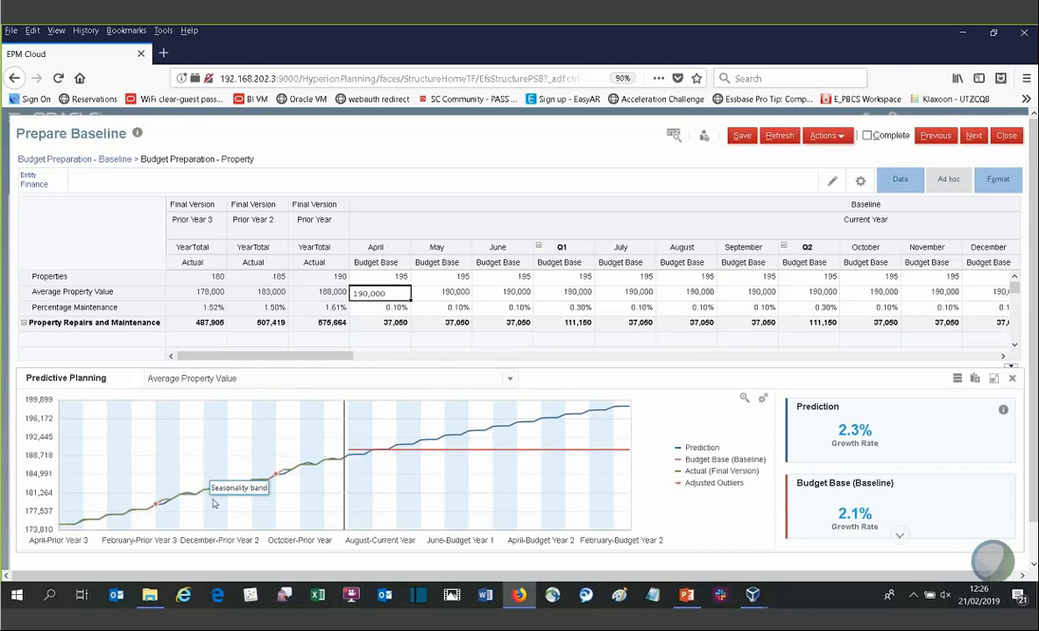
{"action": "mouse_move", "coordinate": [280, 478]}
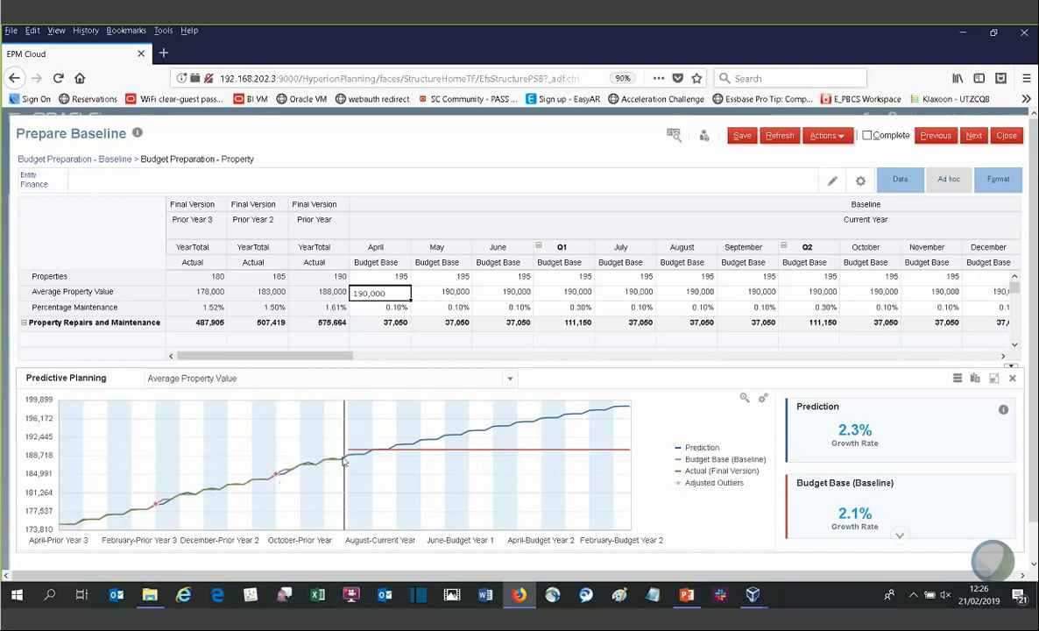
{"action": "mouse_move", "coordinate": [348, 453]}
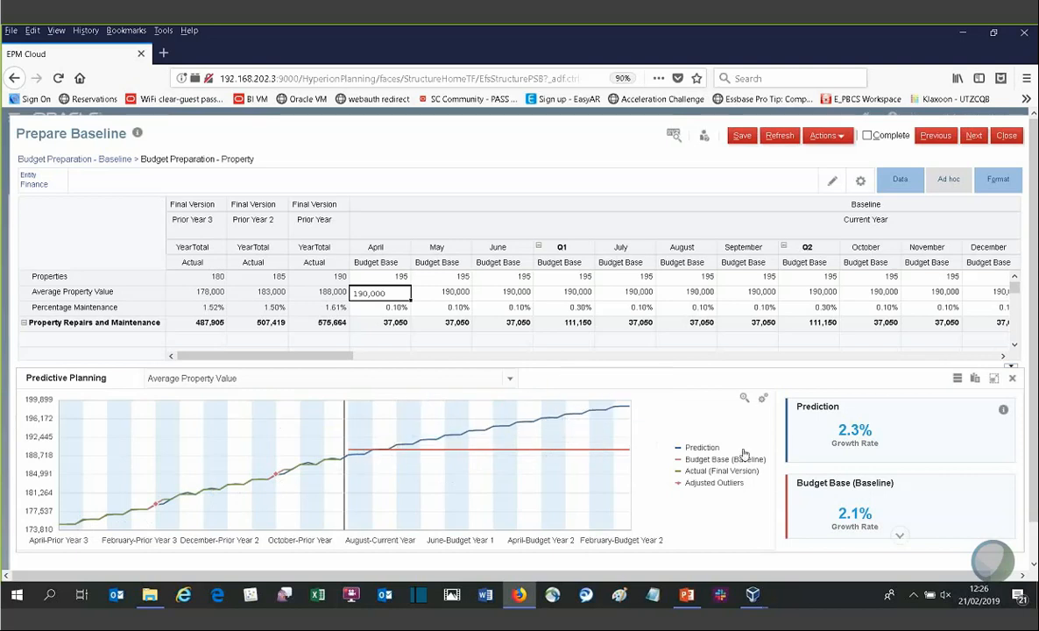
Step: Add future Worst Case, Best Case and a 1.0% Growth Curve to the prediction chart settings and apply
{"action": "left_click", "coordinate": [957, 378]}
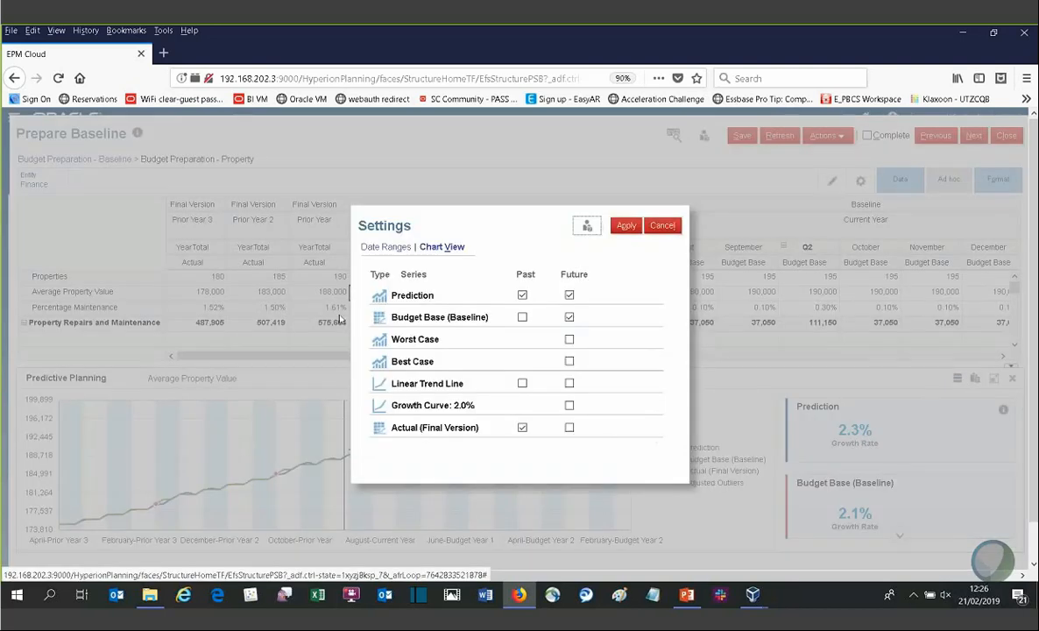
{"action": "left_click", "coordinate": [569, 340]}
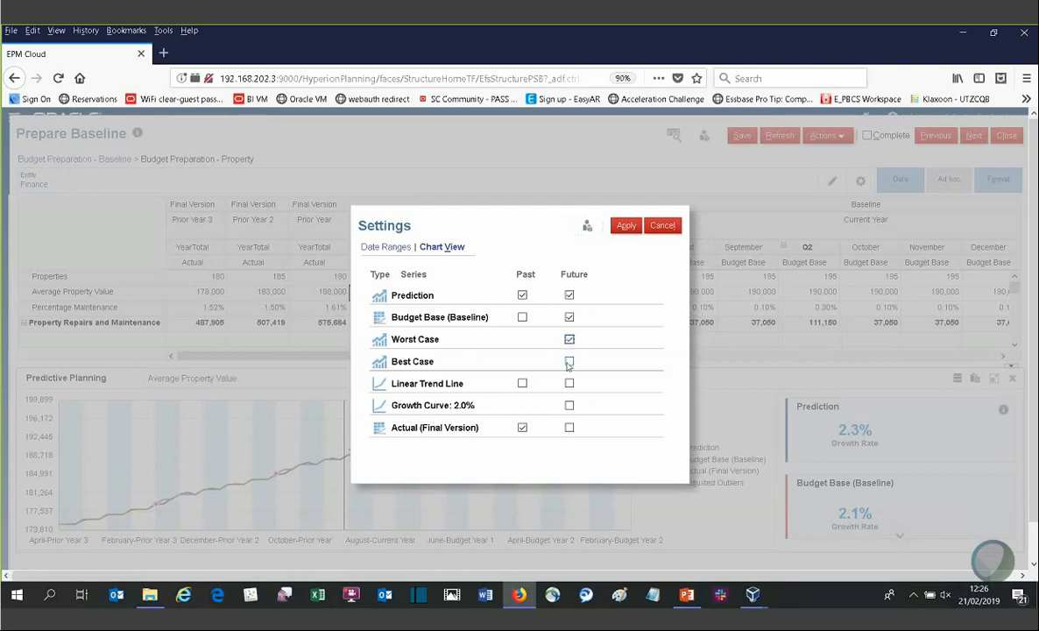
{"action": "left_click", "coordinate": [569, 361]}
{"action": "left_click", "coordinate": [570, 404]}
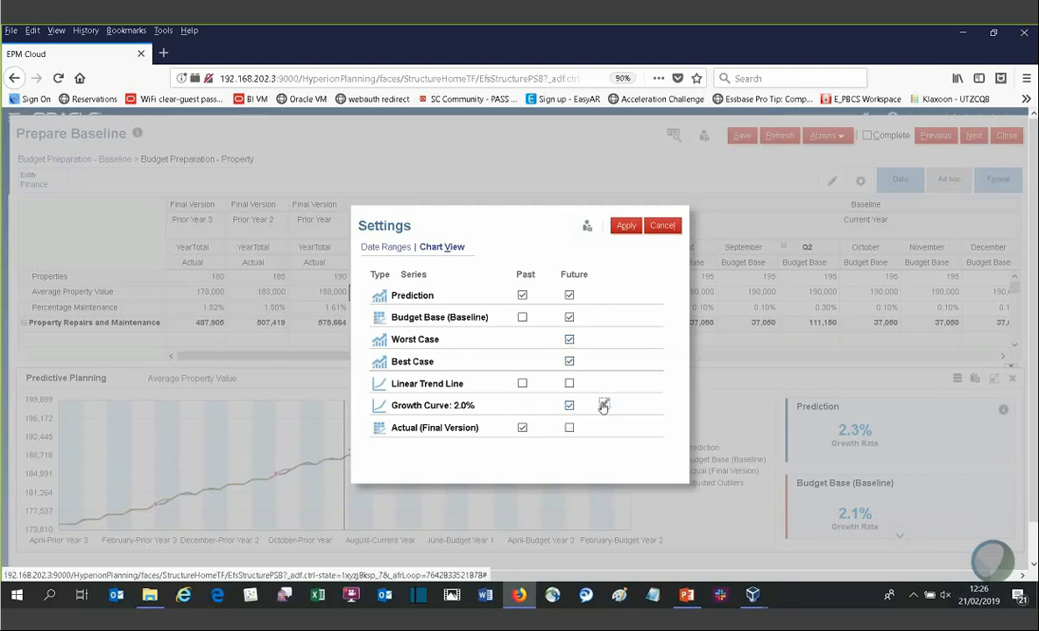
{"action": "left_click", "coordinate": [604, 405]}
{"action": "left_click", "coordinate": [540, 322]}
{"action": "left_click", "coordinate": [540, 323]}
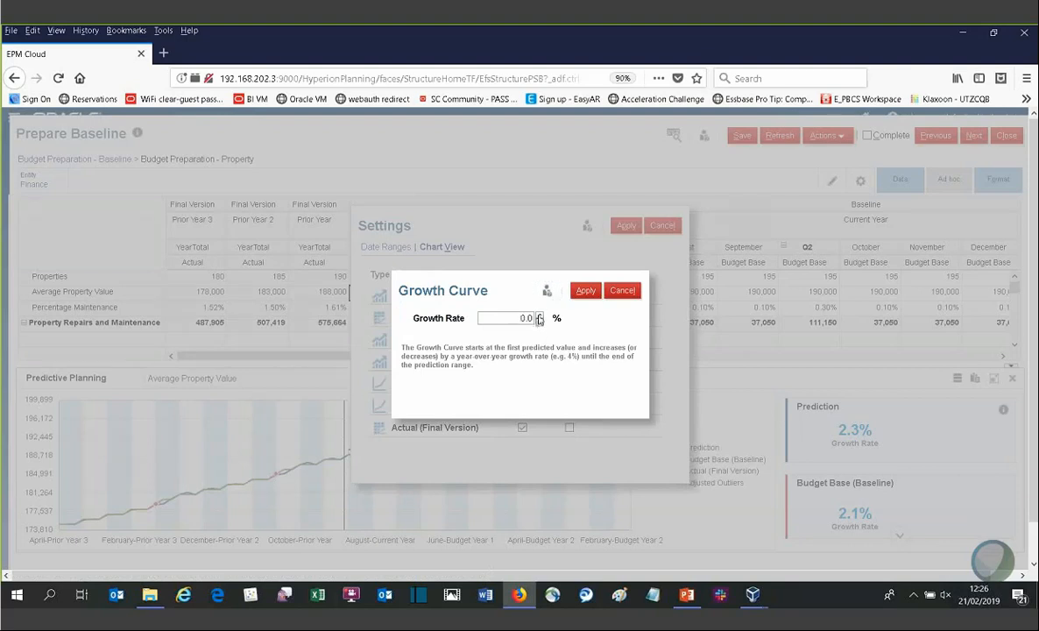
{"action": "left_click", "coordinate": [592, 296]}
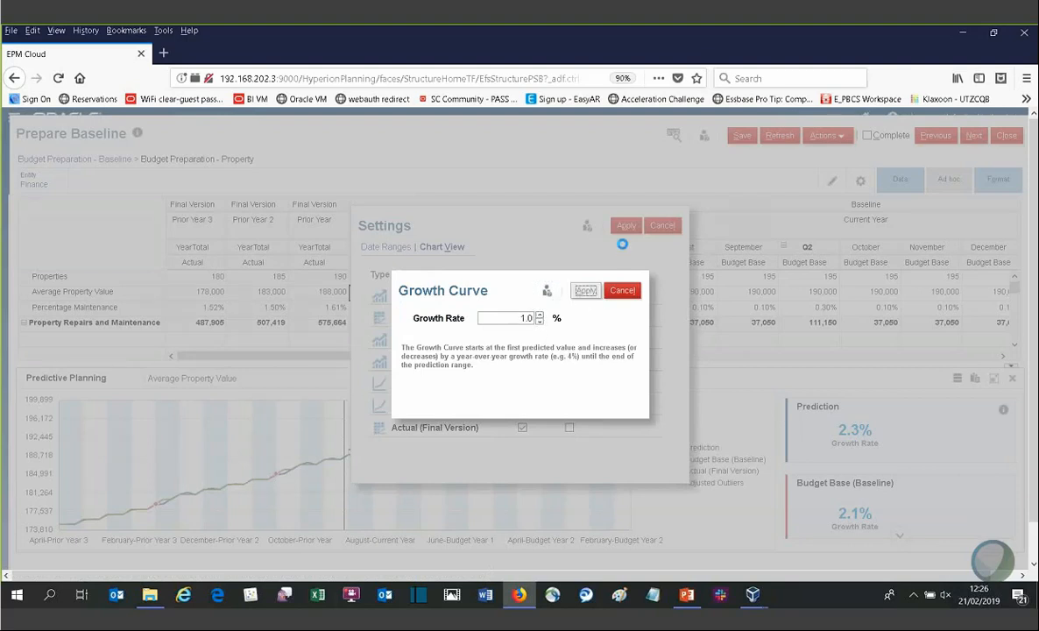
{"action": "left_click", "coordinate": [626, 226]}
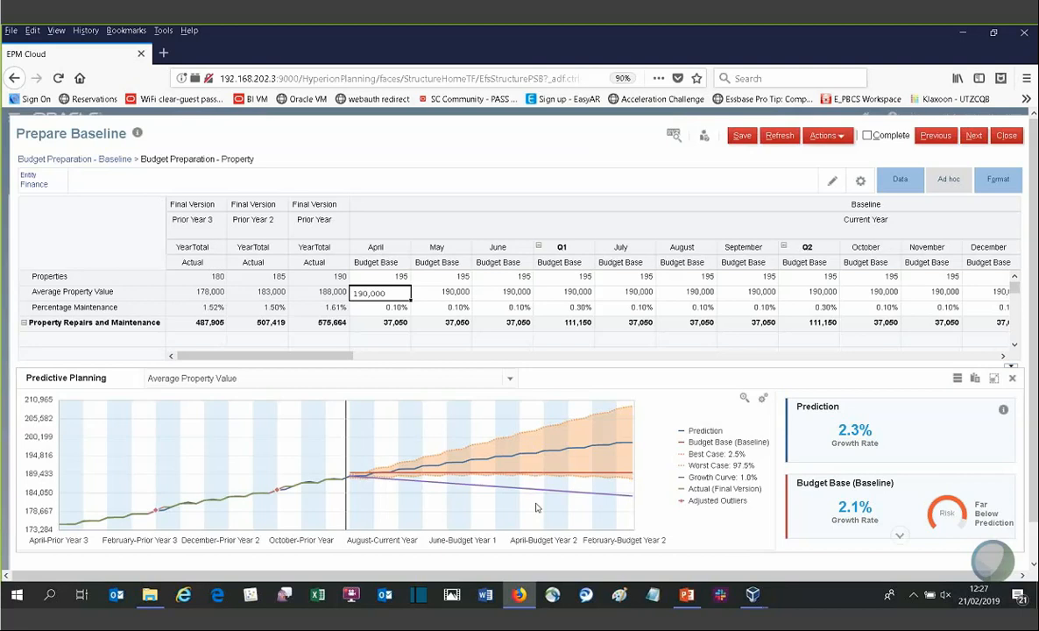
Step: Paste the prediction into Budget Base (Baseline) for the entire range of the currently selected member
{"action": "left_click_drag", "start_coordinate": [628, 409], "coordinate": [634, 412]}
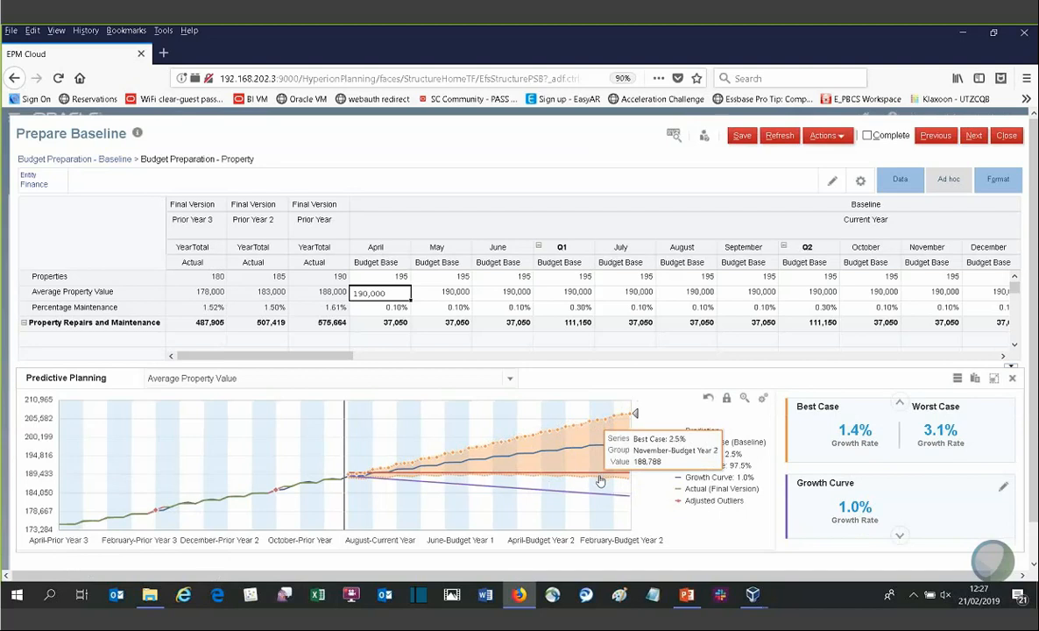
{"action": "left_click", "coordinate": [900, 402]}
{"action": "left_click", "coordinate": [899, 402]}
{"action": "mouse_move", "coordinate": [959, 514]}
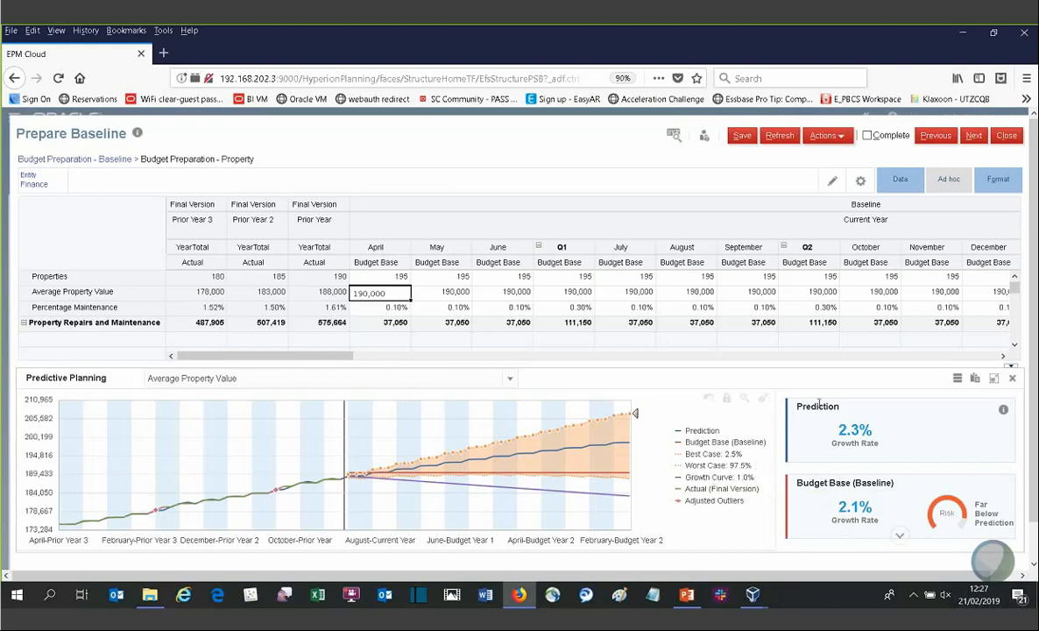
{"action": "left_click", "coordinate": [975, 377]}
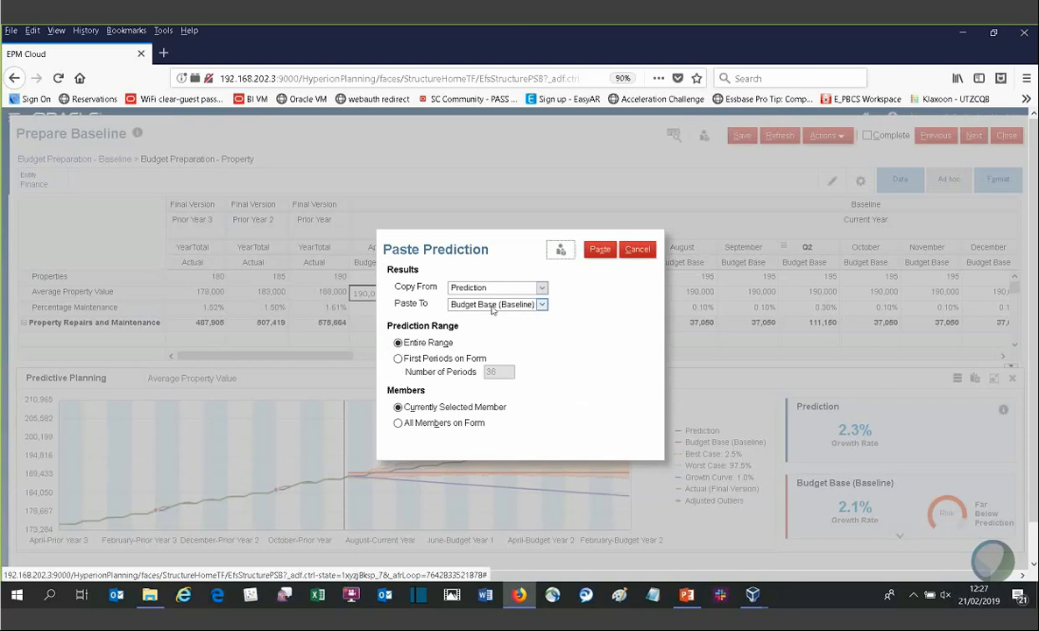
{"action": "left_click", "coordinate": [598, 251]}
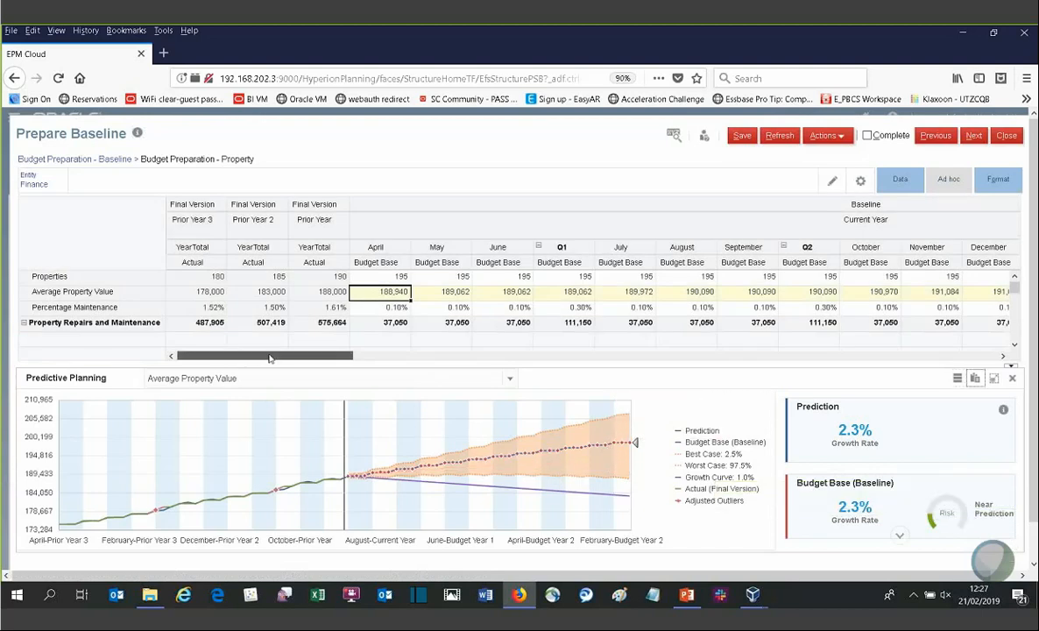
Step: Review the pasted Average Property Value figures across the year, then close the Predictive Planning panel
{"action": "left_click_drag", "start_coordinate": [263, 356], "coordinate": [375, 356]}
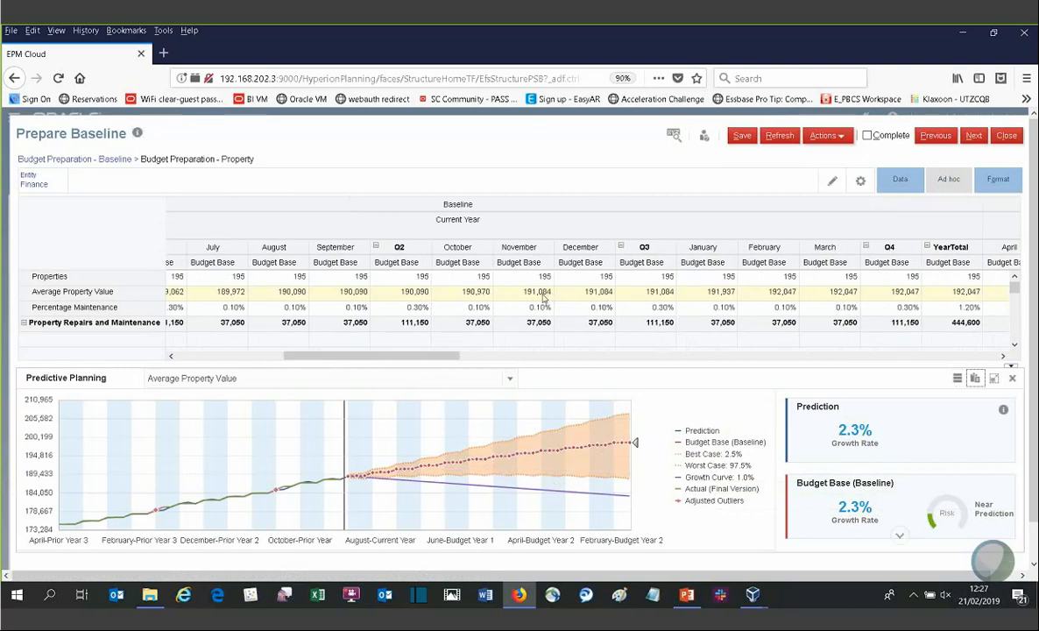
{"action": "mouse_move", "coordinate": [515, 300]}
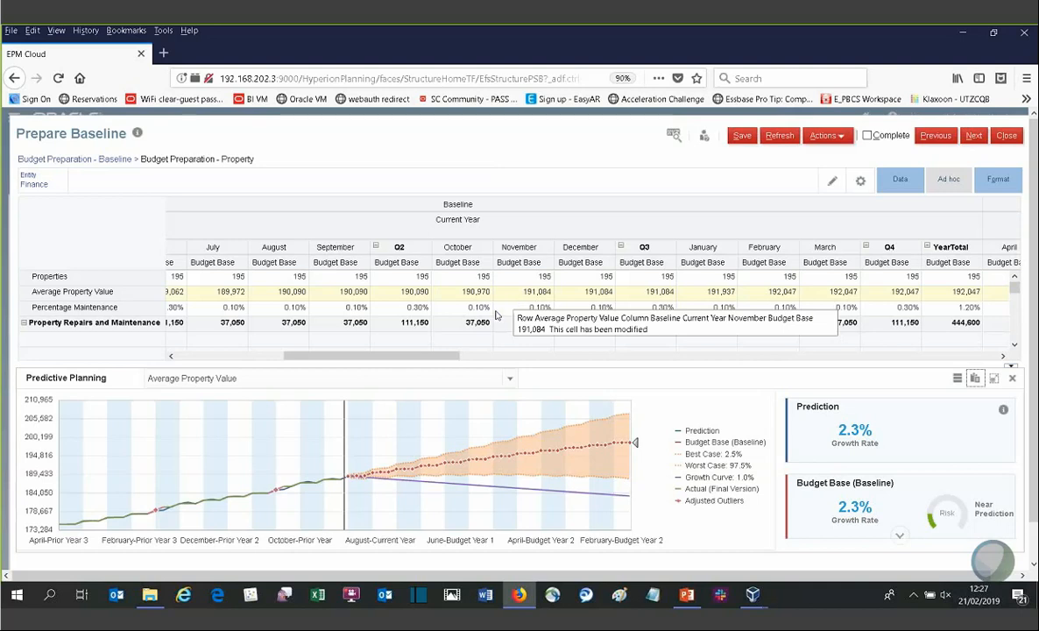
{"action": "left_click_drag", "start_coordinate": [442, 361], "coordinate": [226, 344]}
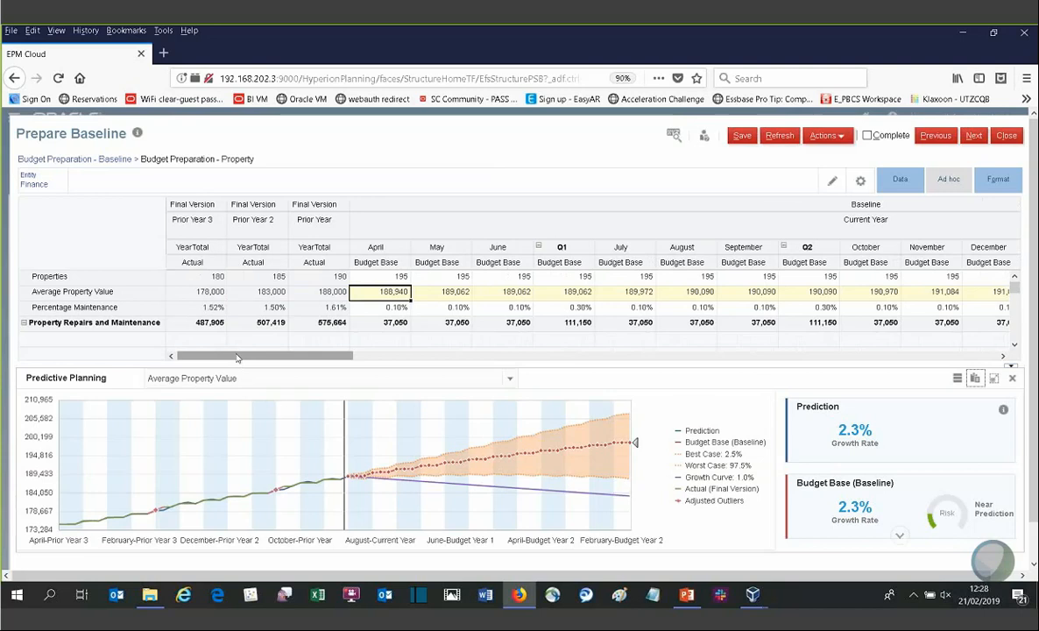
{"action": "left_click", "coordinate": [1011, 380]}
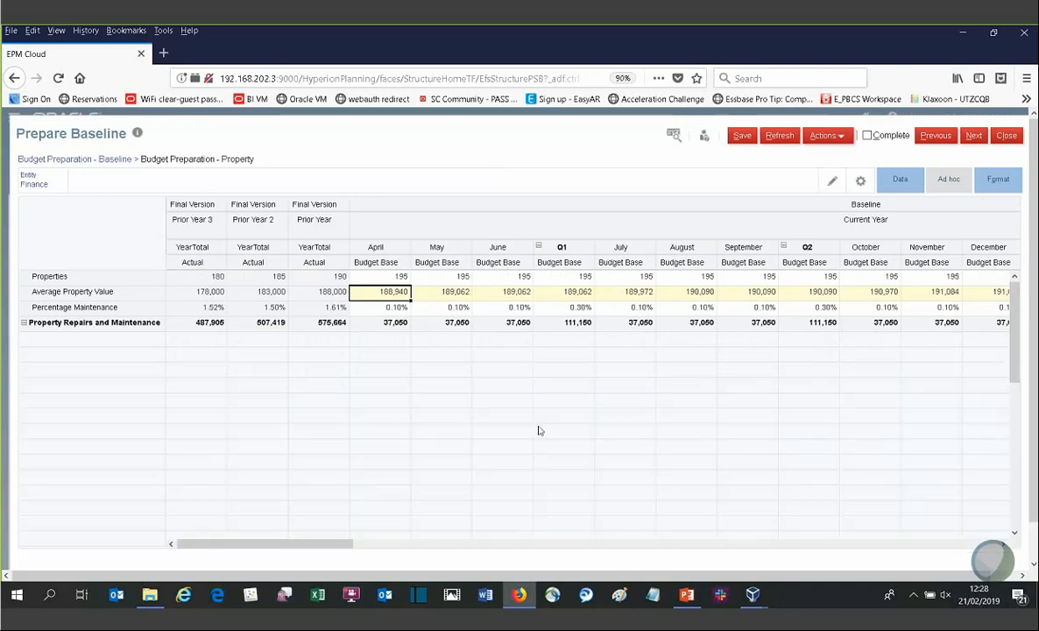
Step: Return to the Budget Preparation - Baseline summary, mark the task Complete and move to the next task
{"action": "left_click", "coordinate": [47, 161]}
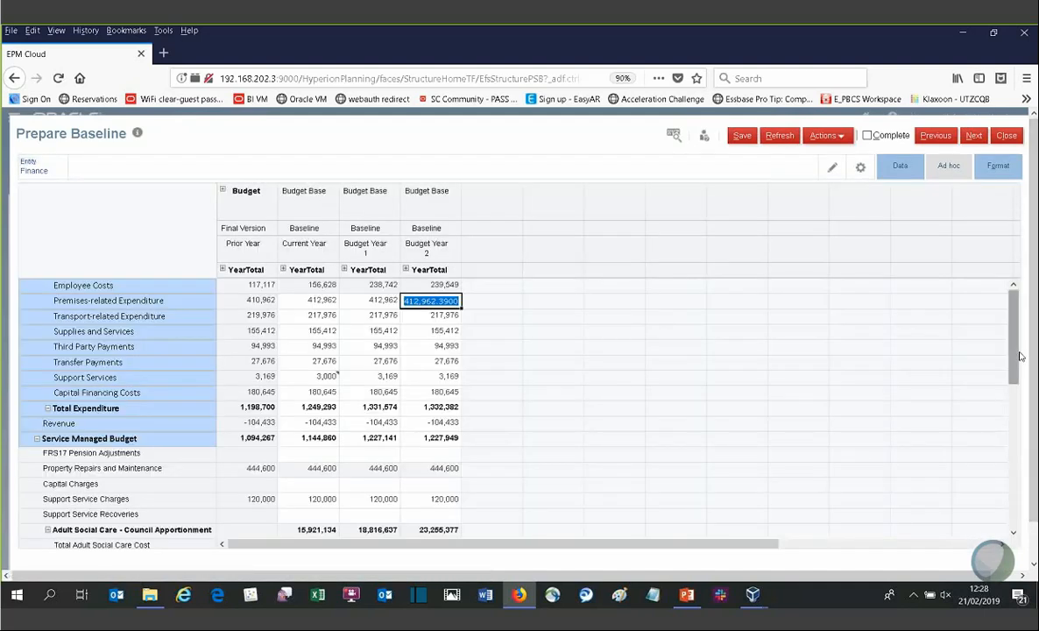
{"action": "left_click_drag", "start_coordinate": [1015, 359], "coordinate": [1016, 374]}
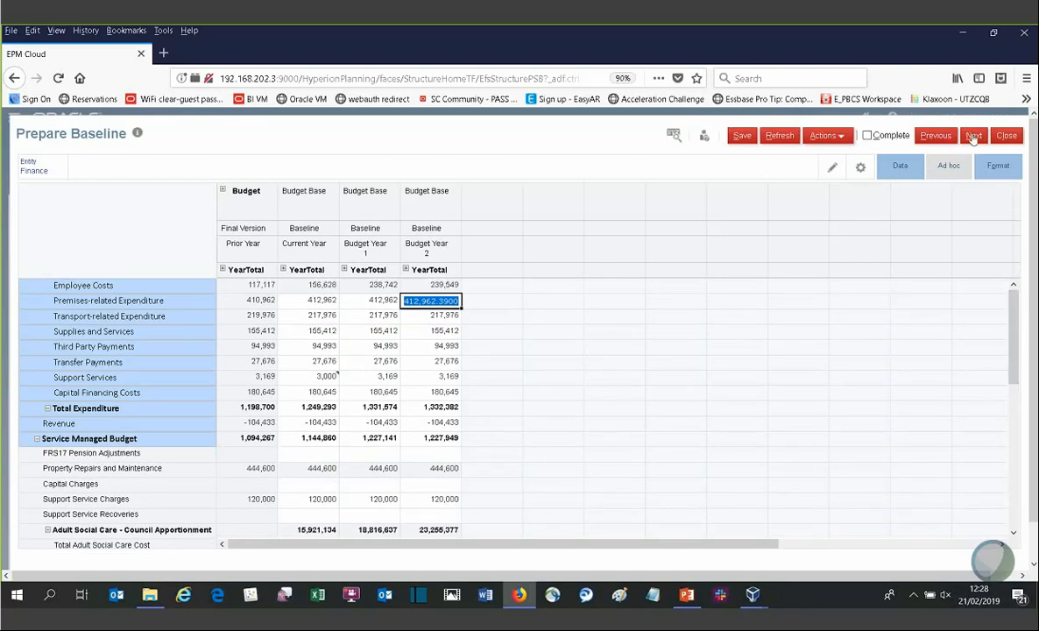
{"action": "left_click", "coordinate": [866, 134]}
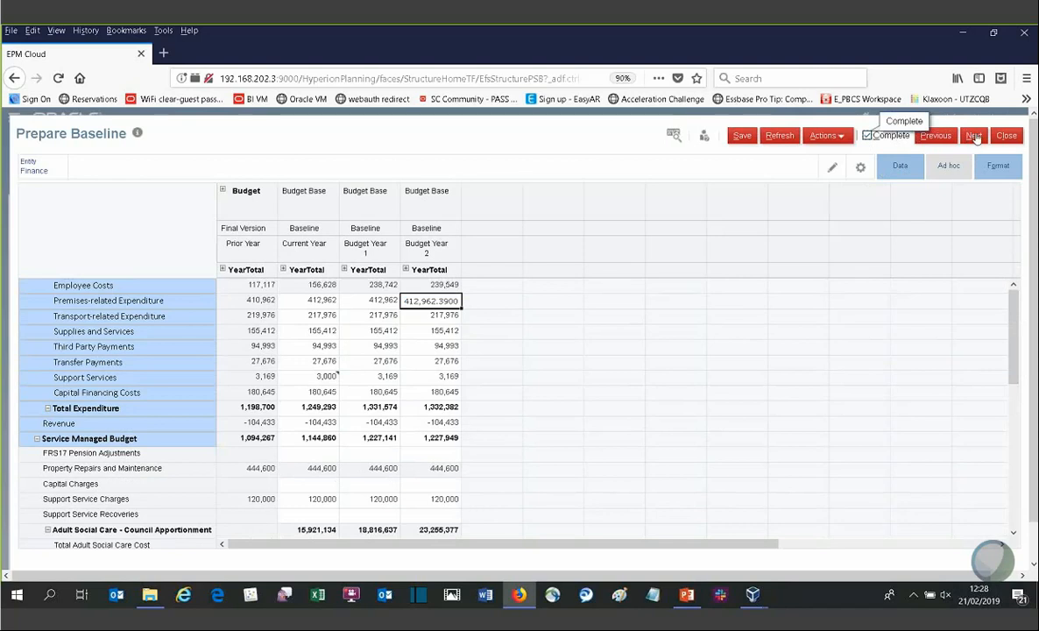
{"action": "left_click", "coordinate": [974, 136]}
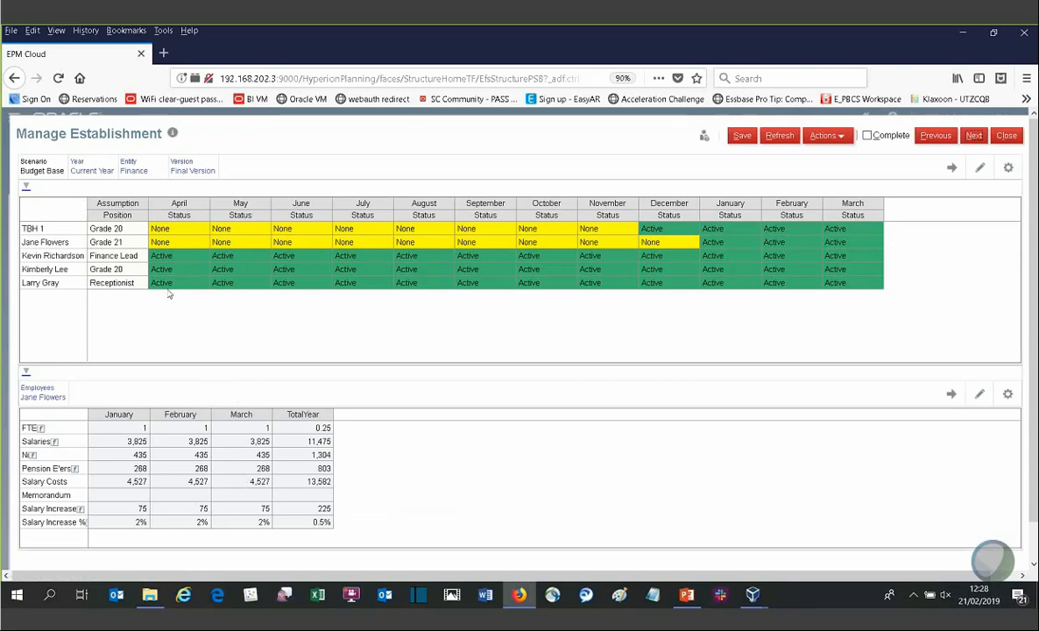
Step: Open the employee status form in Smart View from the position cell's context menu, accepting the link file
{"action": "right_click", "coordinate": [121, 247]}
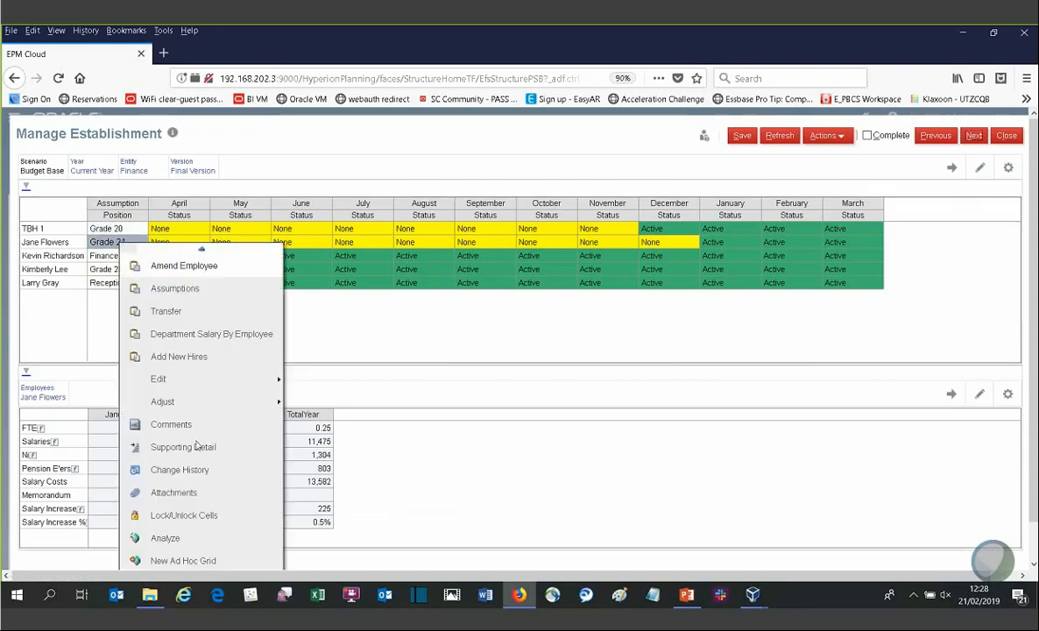
{"action": "left_click_drag", "start_coordinate": [1033, 421], "coordinate": [1034, 460]}
{"action": "mouse_move", "coordinate": [202, 541]}
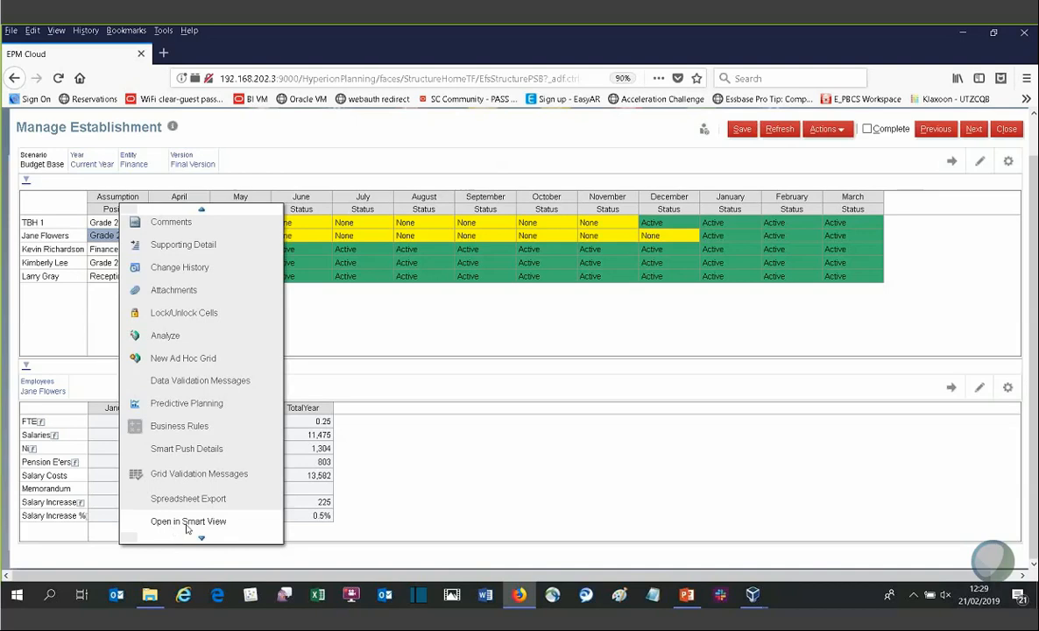
{"action": "left_click", "coordinate": [187, 522]}
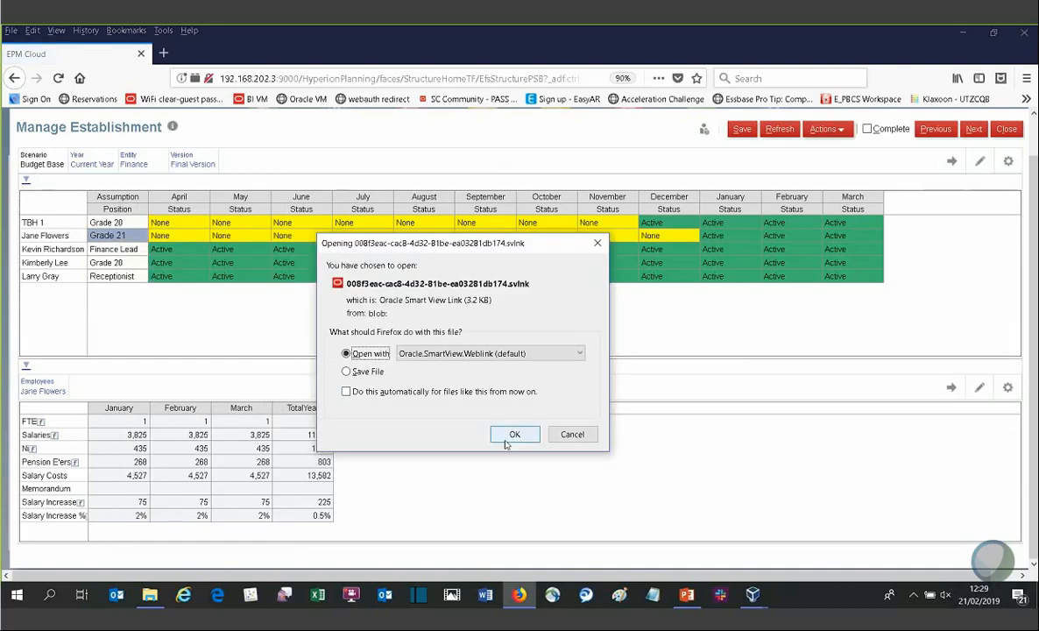
{"action": "left_click", "coordinate": [568, 432]}
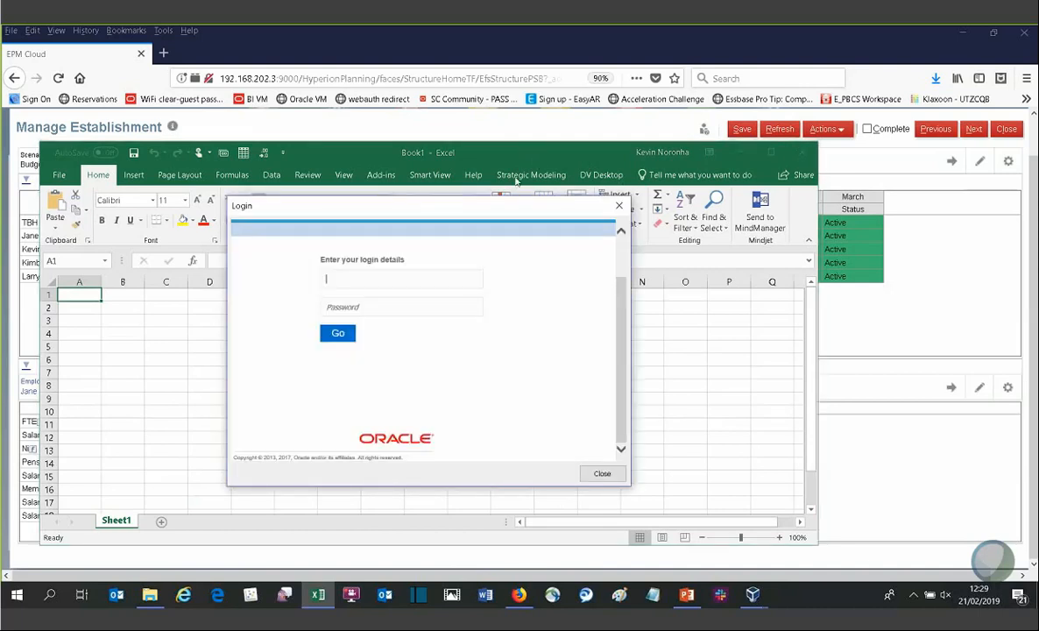
Step: Log in to Smart View by entering the account password
{"action": "left_click", "coordinate": [363, 308]}
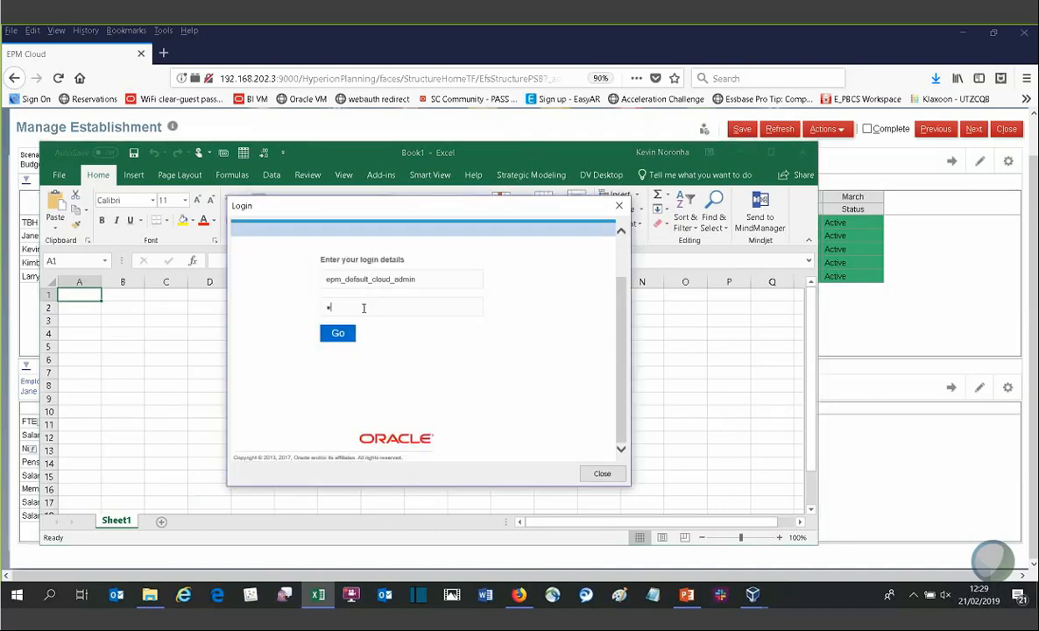
{"action": "type", "text": "••••••"}
{"action": "key", "text": "Return"}
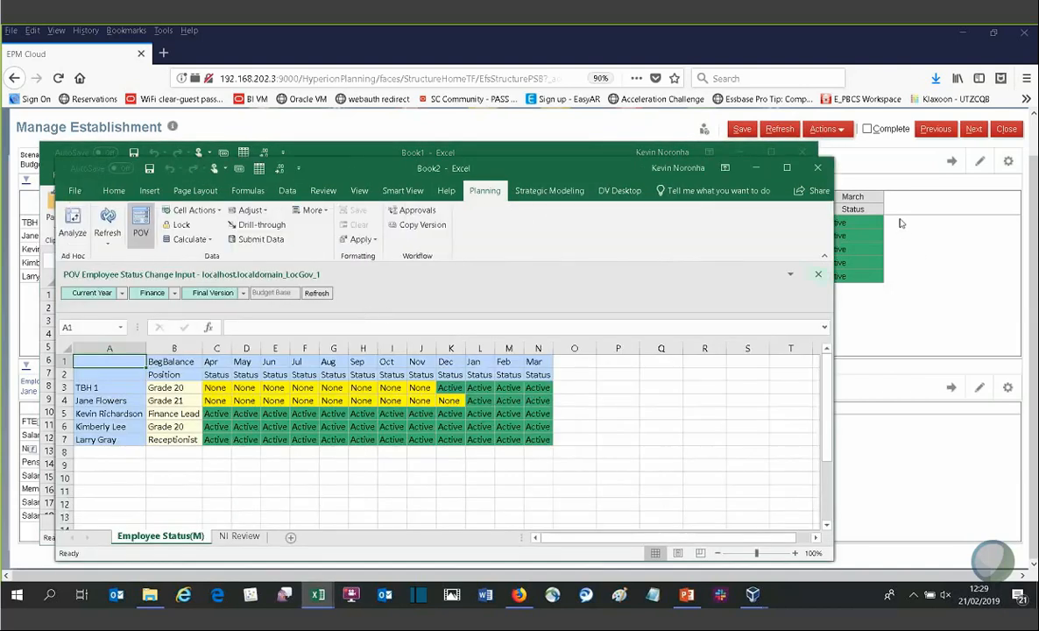
Step: Maximize the workbook, change the row 6 employee's position to Grade 21 and submit the data
{"action": "left_click", "coordinate": [787, 168]}
{"action": "left_click", "coordinate": [378, 394]}
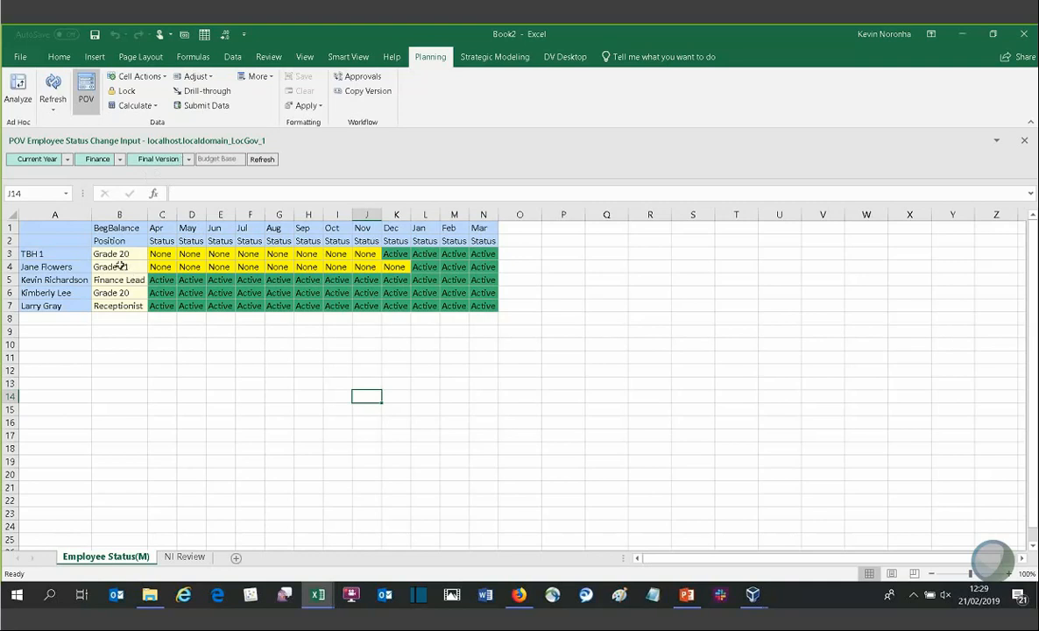
{"action": "left_click", "coordinate": [111, 293]}
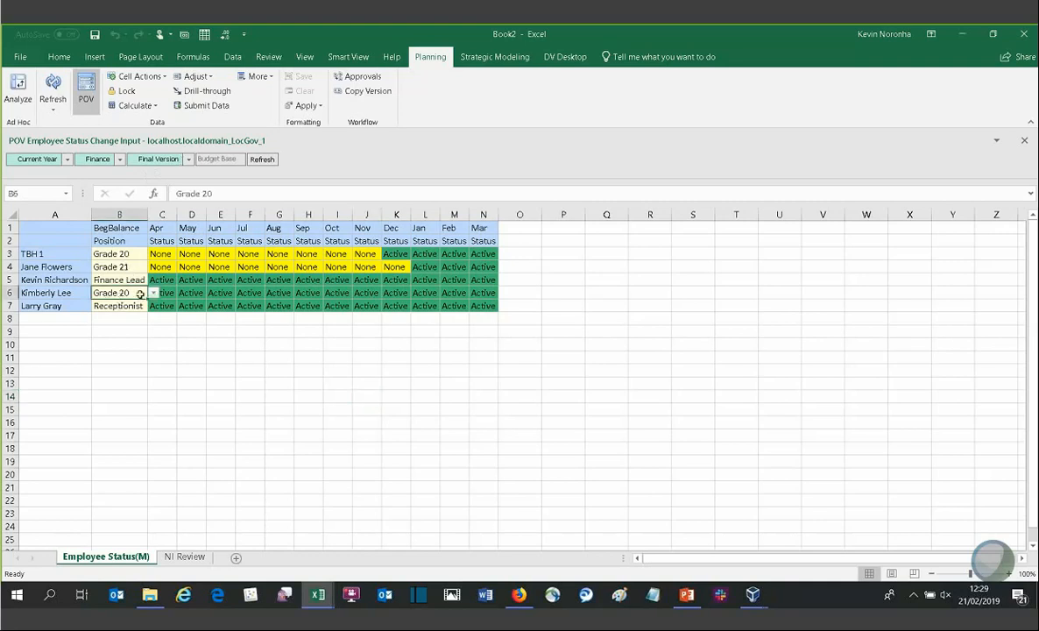
{"action": "left_click", "coordinate": [153, 293]}
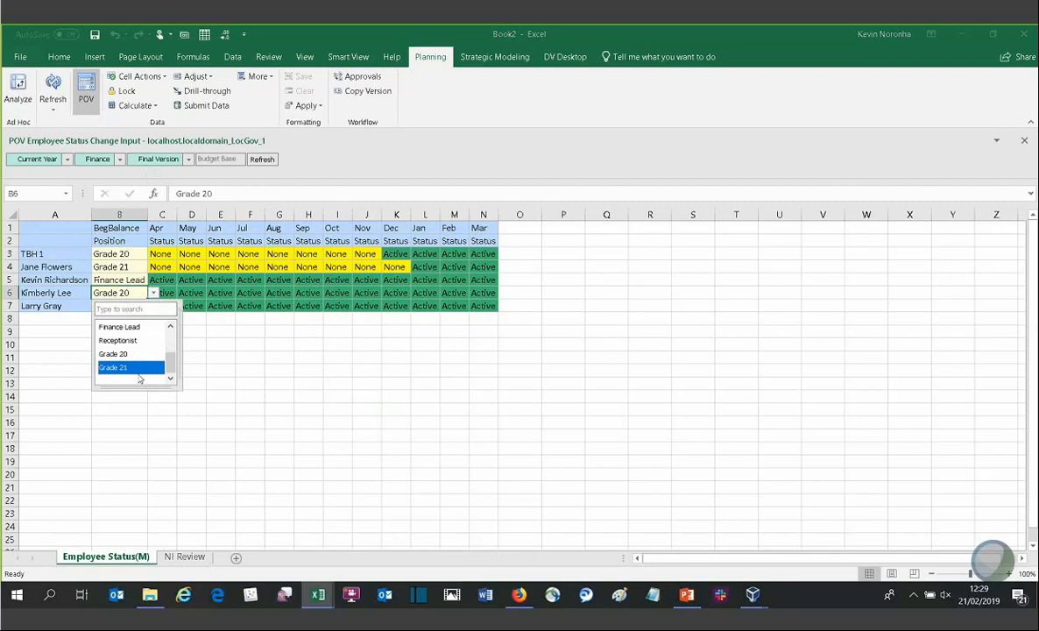
{"action": "left_click", "coordinate": [138, 369]}
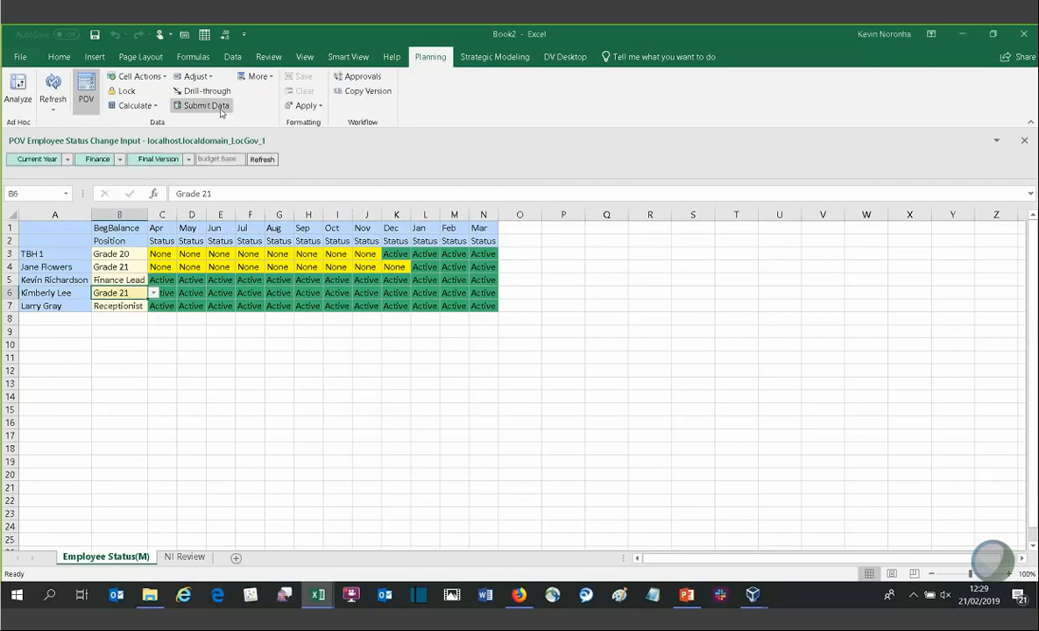
{"action": "left_click", "coordinate": [219, 106]}
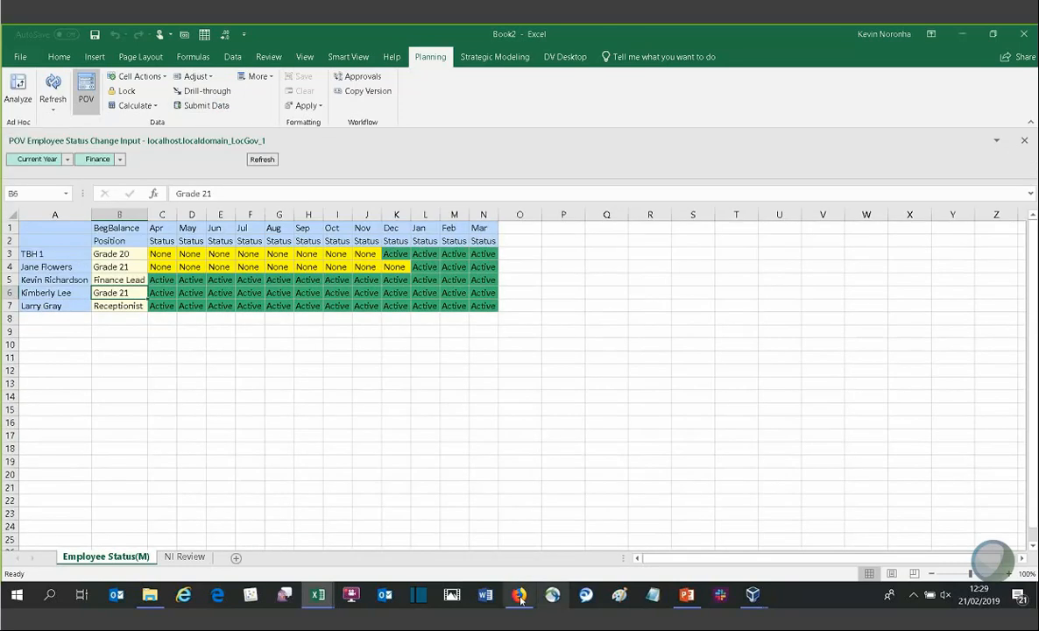
Step: Switch back to the browser and refresh the Manage Establishment form
{"action": "left_click", "coordinate": [519, 594]}
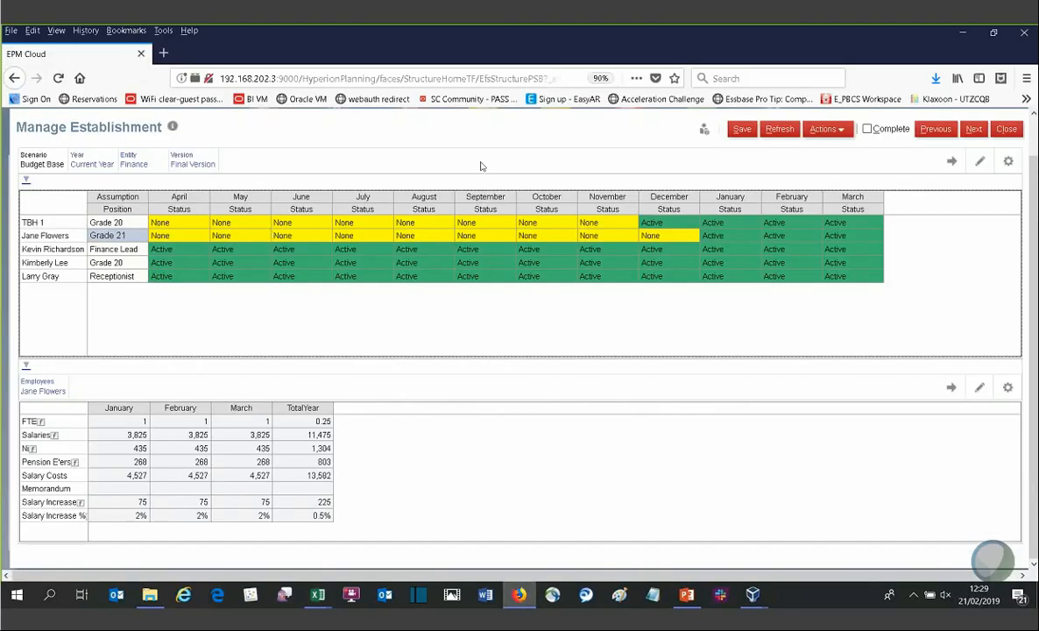
{"action": "left_click", "coordinate": [779, 129]}
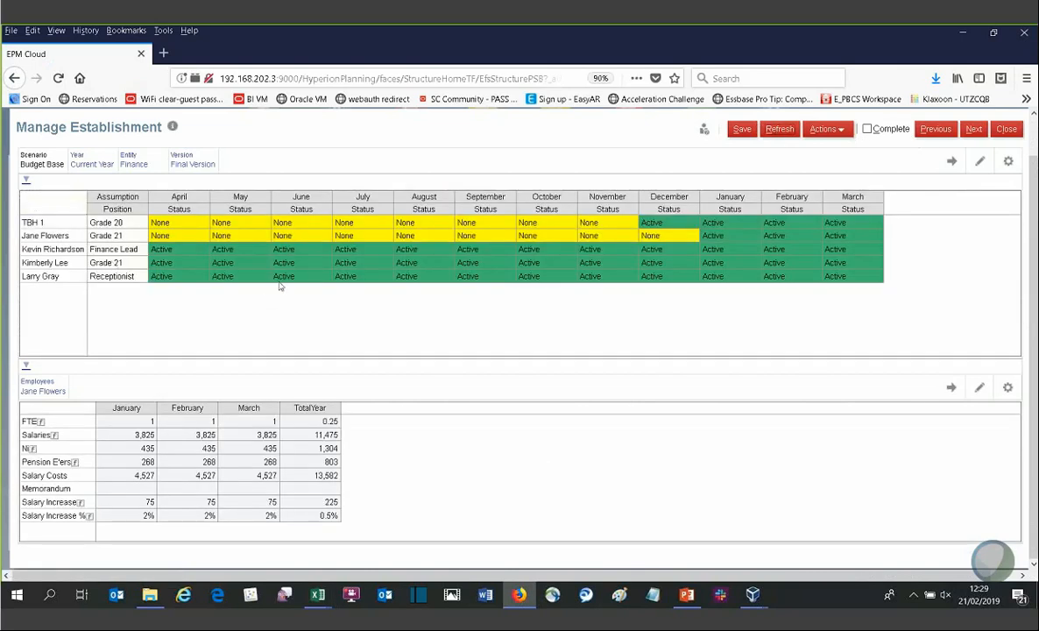
Step: Return to Excel, view the NI Review sheet, and close the workbook without saving
{"action": "key", "text": "alt+Tab"}
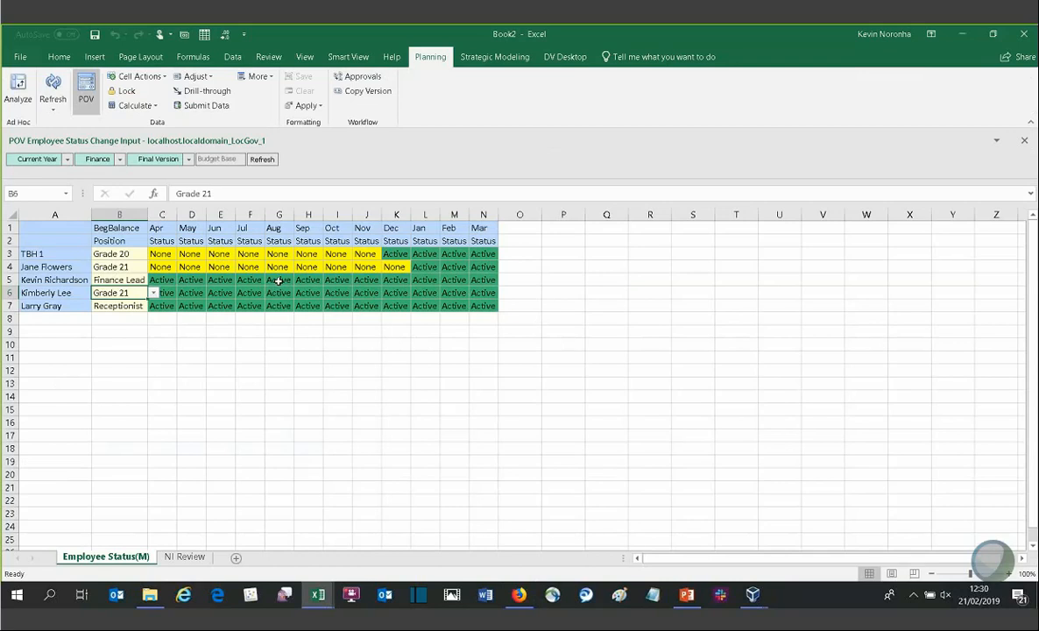
{"action": "left_click", "coordinate": [187, 557]}
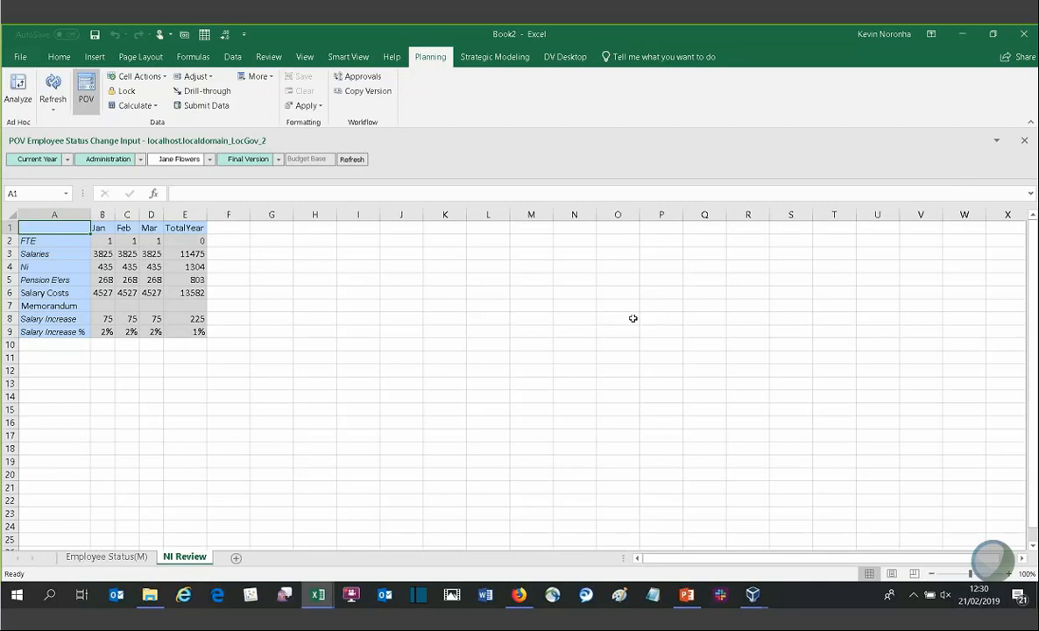
{"action": "left_click", "coordinate": [1022, 35]}
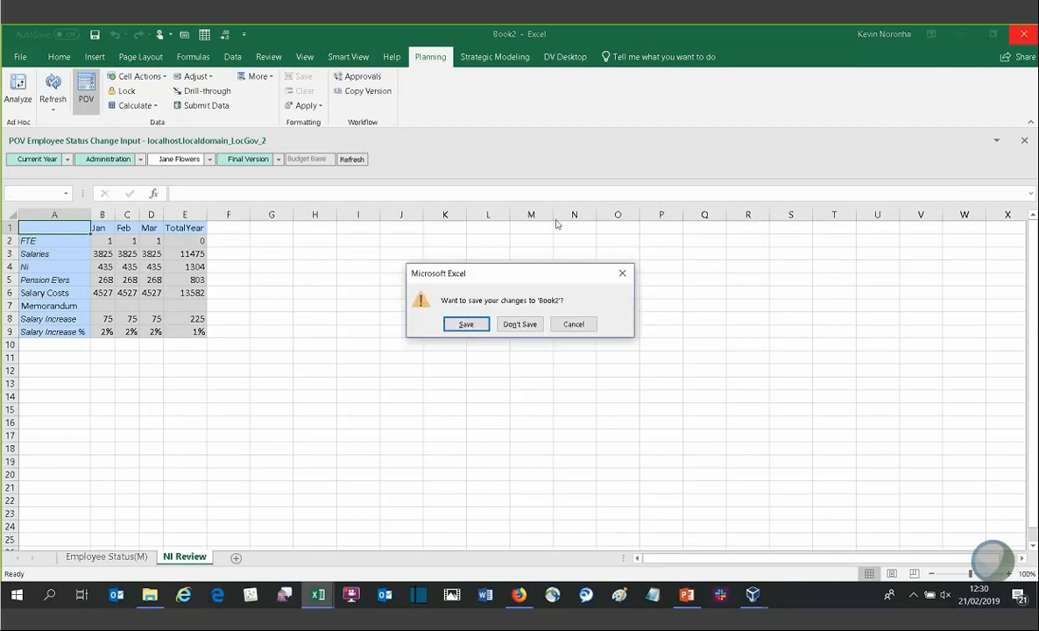
{"action": "left_click", "coordinate": [512, 312]}
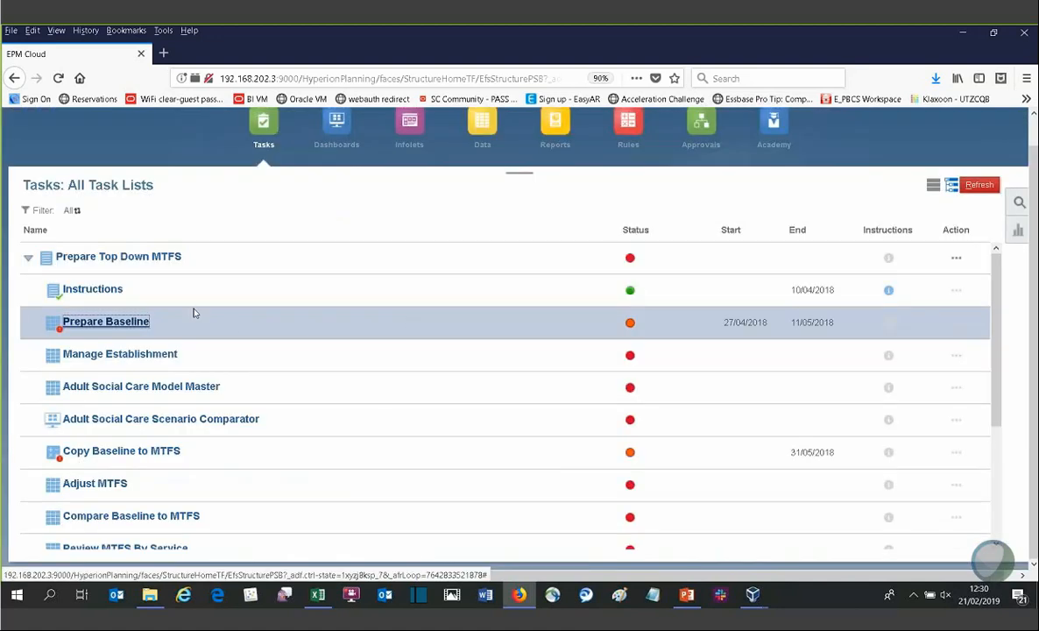
Step: Open Review MTFS By Service from the task list and move on to the Allocate IT Costs task
{"action": "scroll", "coordinate": [210, 461], "scroll_direction": "down", "scroll_amount": 1}
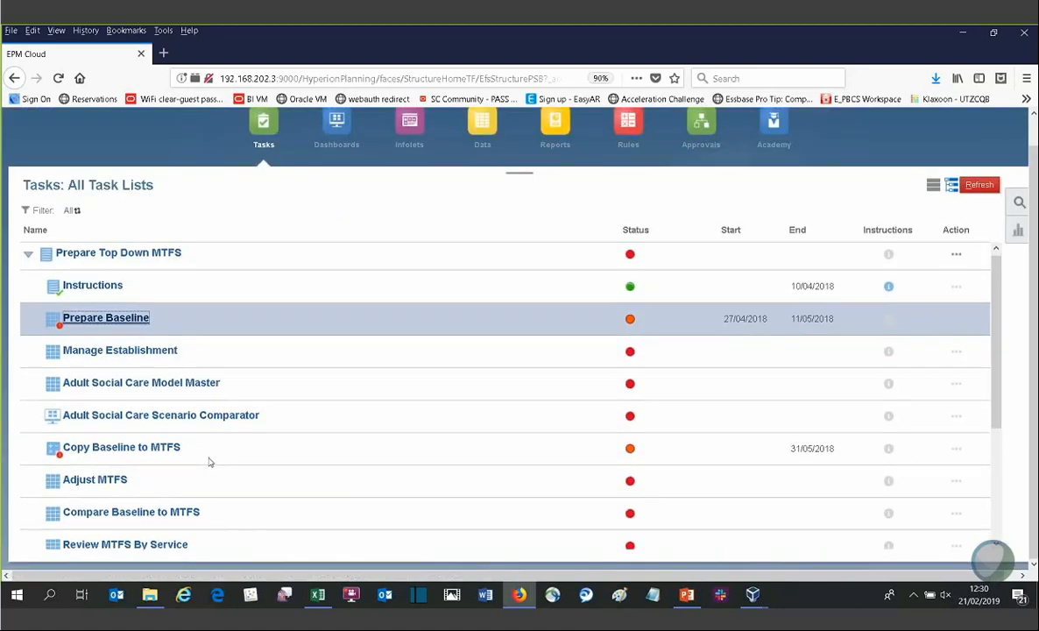
{"action": "scroll", "coordinate": [210, 462], "scroll_direction": "down", "scroll_amount": 3}
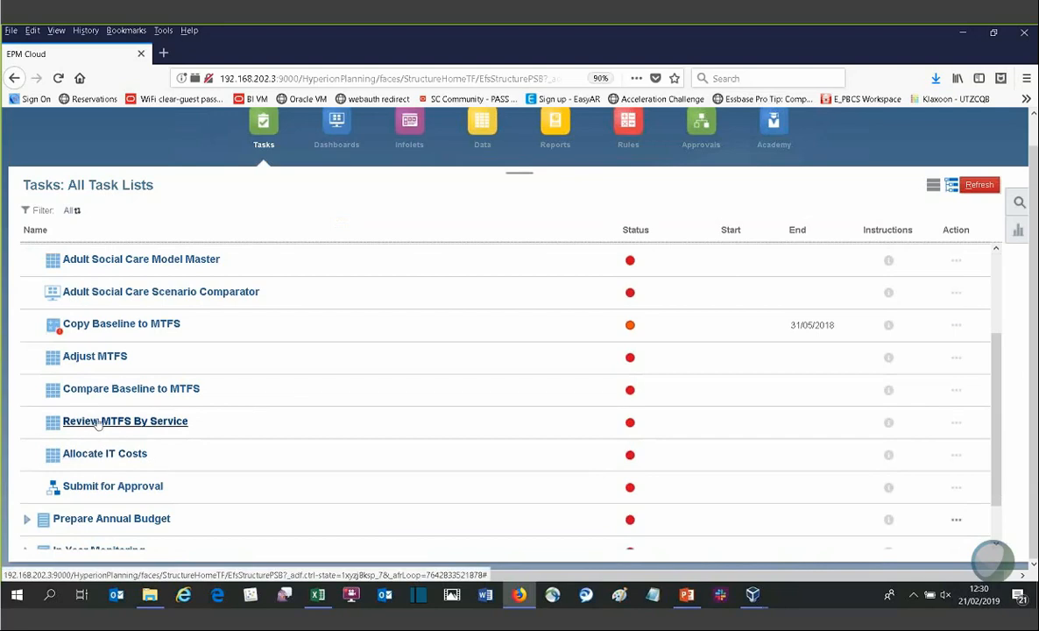
{"action": "left_click", "coordinate": [98, 421]}
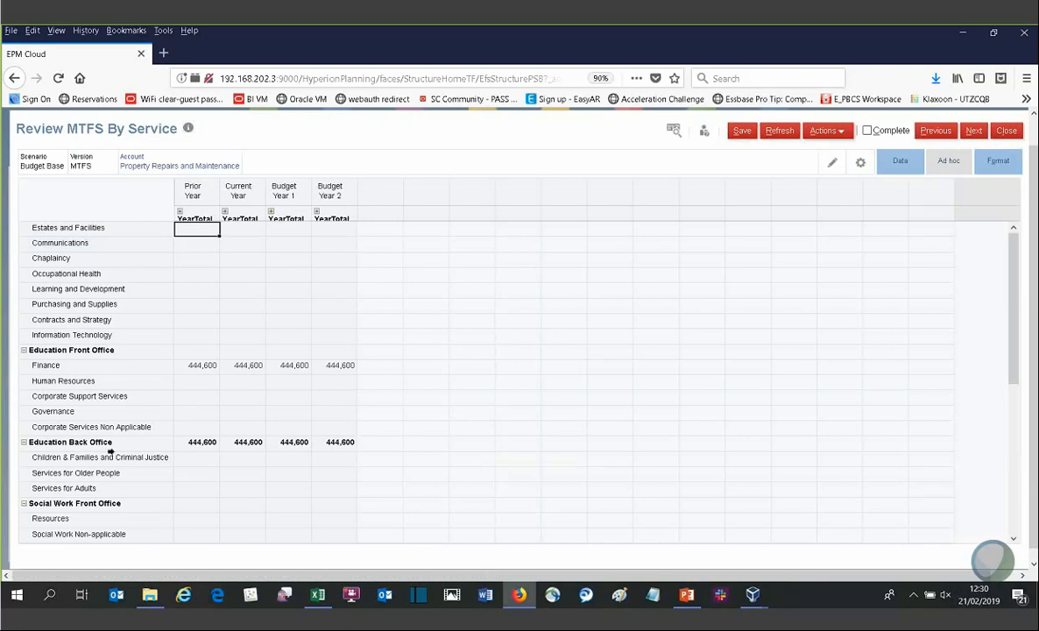
{"action": "left_click", "coordinate": [973, 130]}
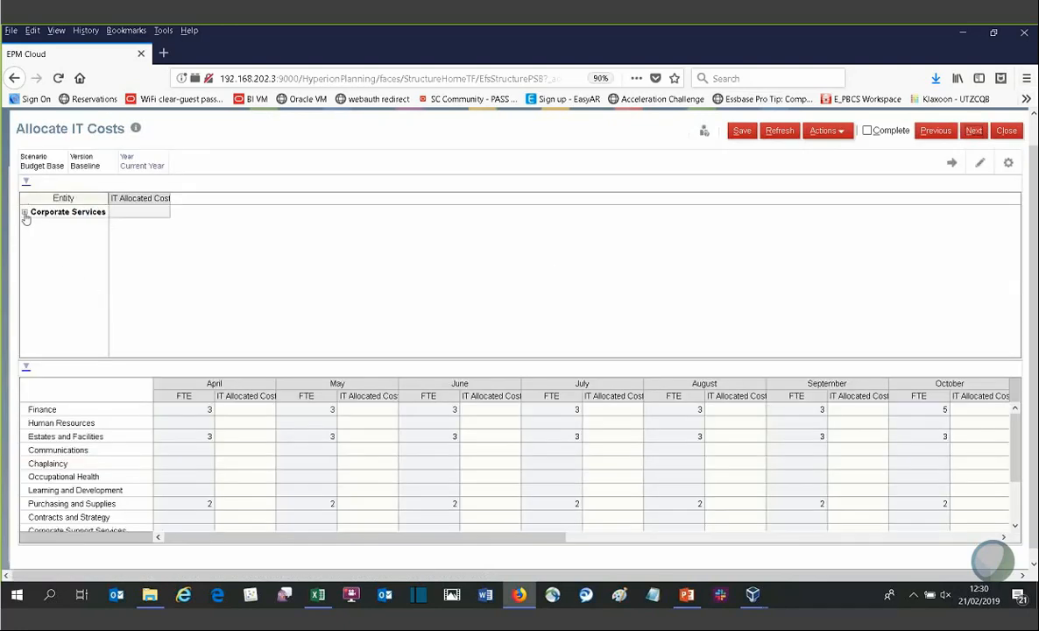
Step: Expand Corporate Services and enter 10,000,000 as the IT Allocated Costs for Estates and Facilities
{"action": "left_click", "coordinate": [25, 215]}
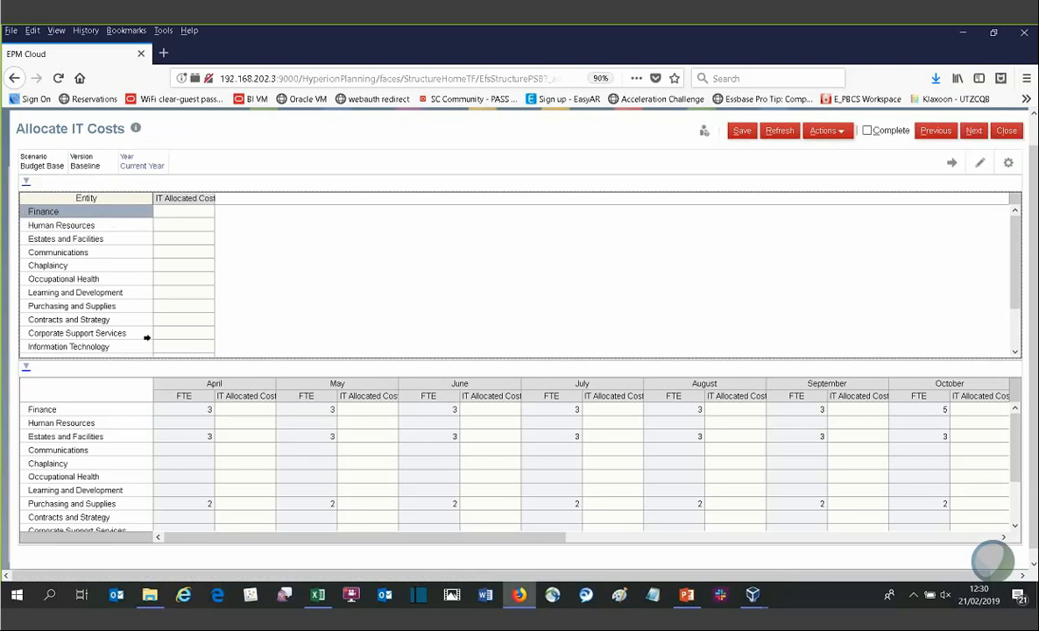
{"action": "left_click", "coordinate": [173, 229]}
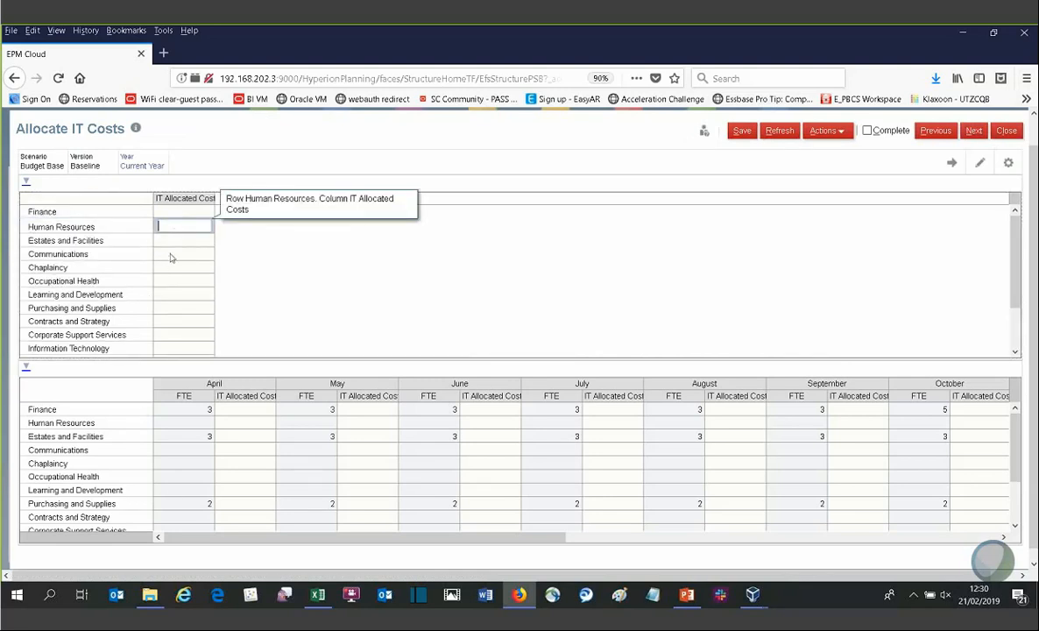
{"action": "left_click", "coordinate": [175, 239]}
{"action": "type", "text": "1"}
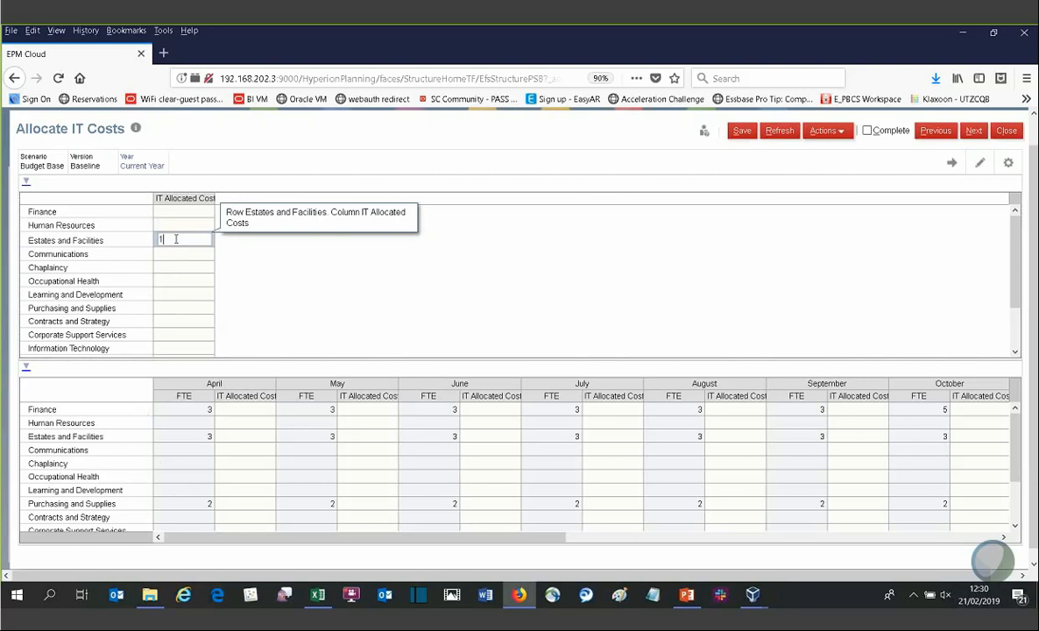
{"action": "type", "text": "0,00"}
{"action": "type", "text": "0,000"}
{"action": "key", "text": "Return"}
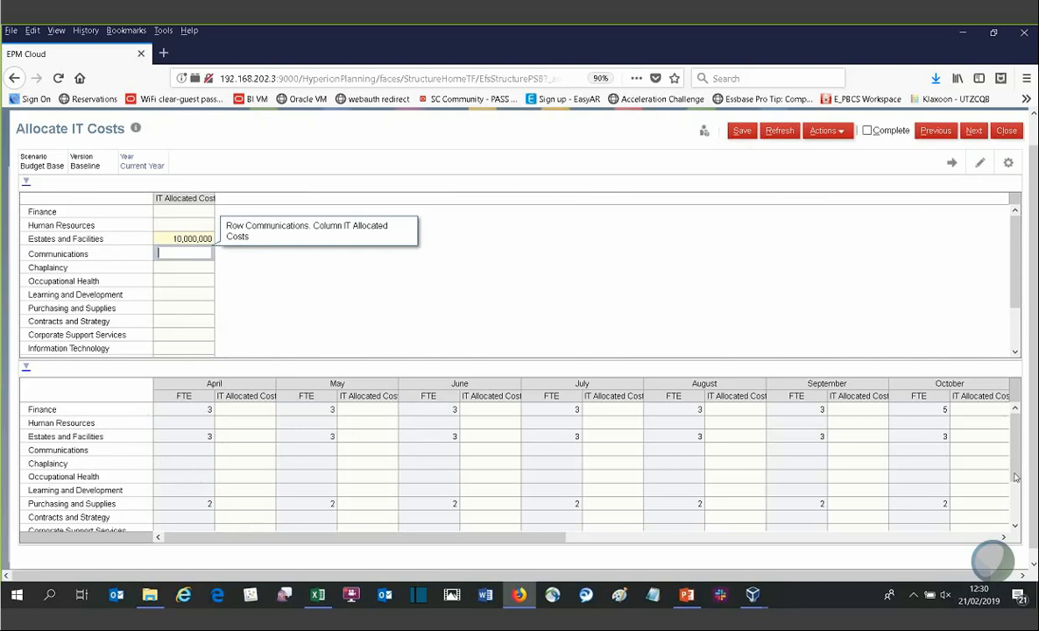
Step: Close the Allocate IT Costs form without saving the entered data
{"action": "scroll", "coordinate": [939, 447], "scroll_direction": "down", "scroll_amount": 2}
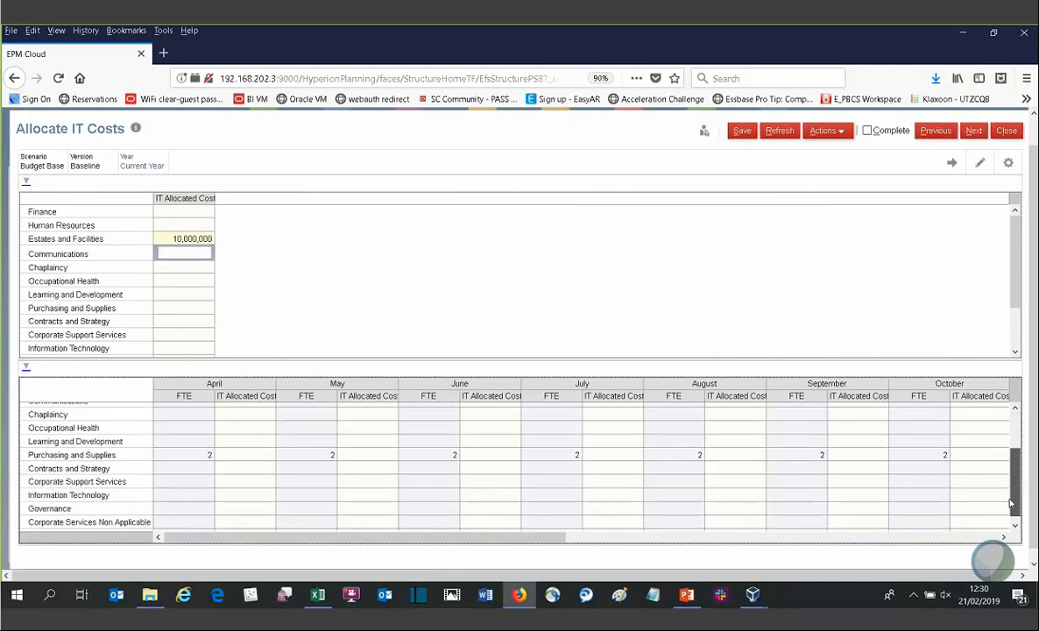
{"action": "left_click", "coordinate": [973, 135]}
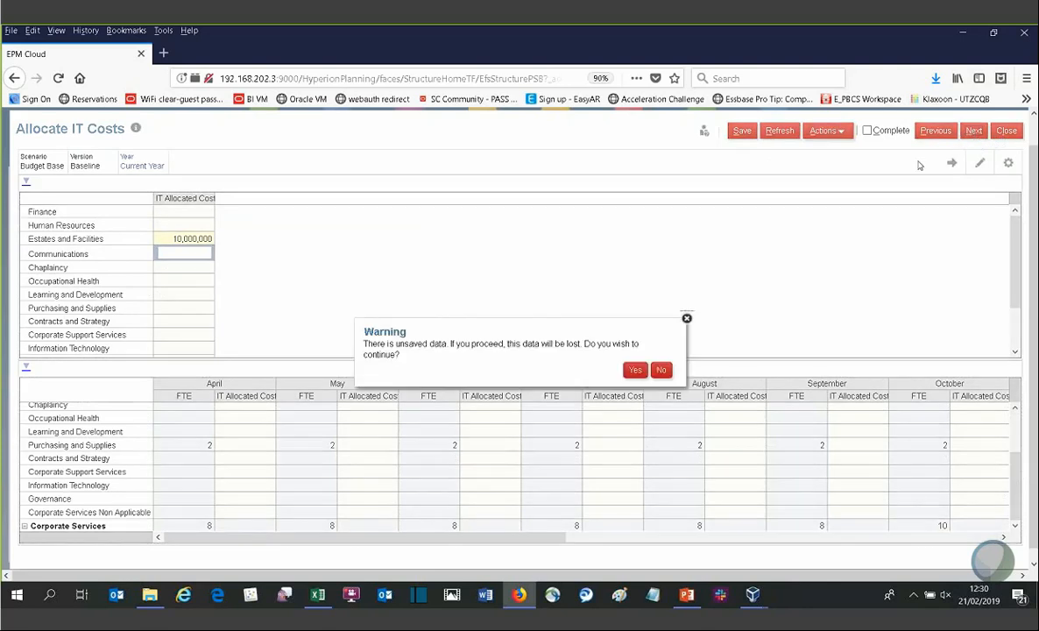
{"action": "left_click", "coordinate": [660, 370]}
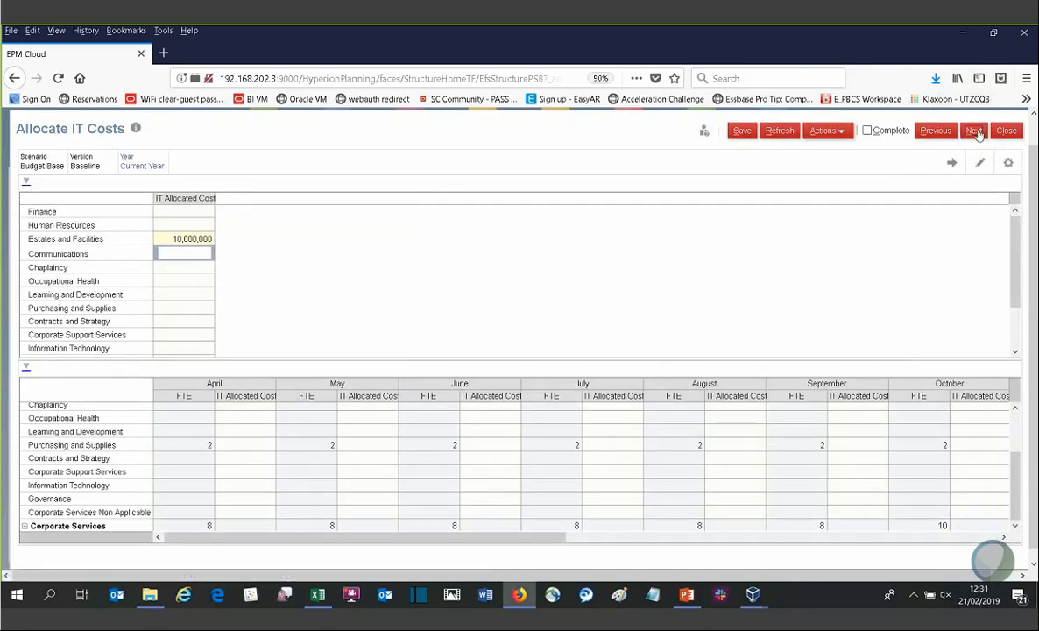
{"action": "left_click", "coordinate": [923, 131]}
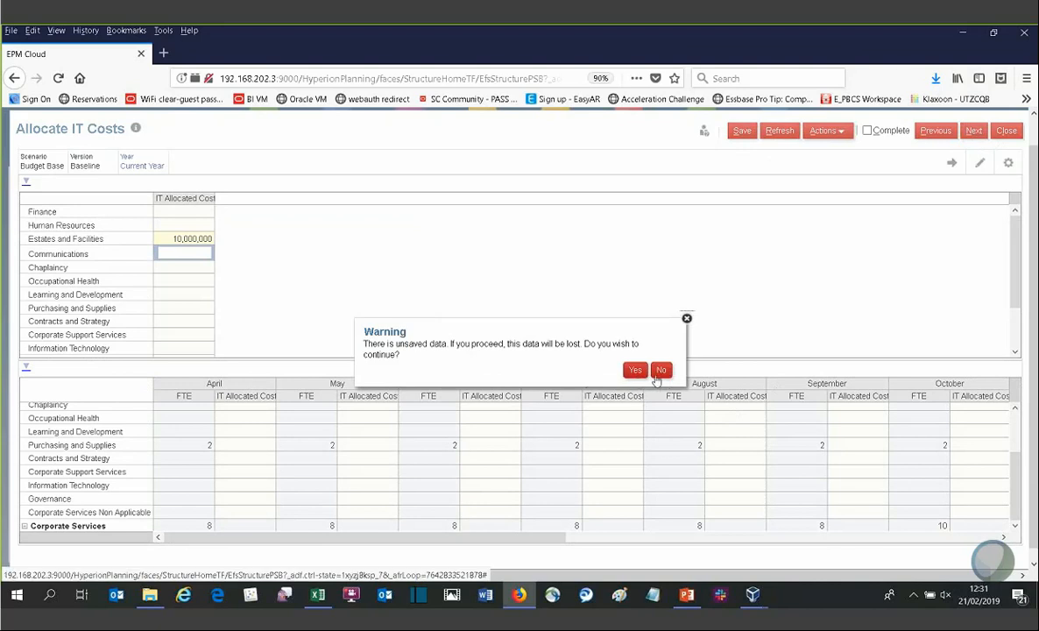
{"action": "left_click", "coordinate": [661, 369]}
{"action": "left_click", "coordinate": [1007, 131]}
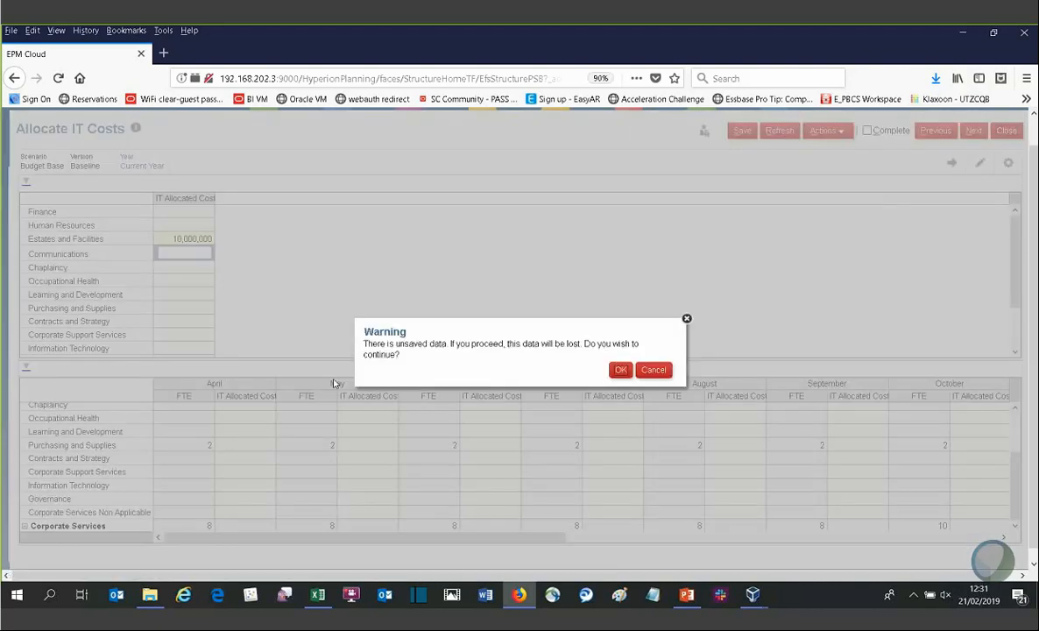
{"action": "left_click", "coordinate": [621, 370]}
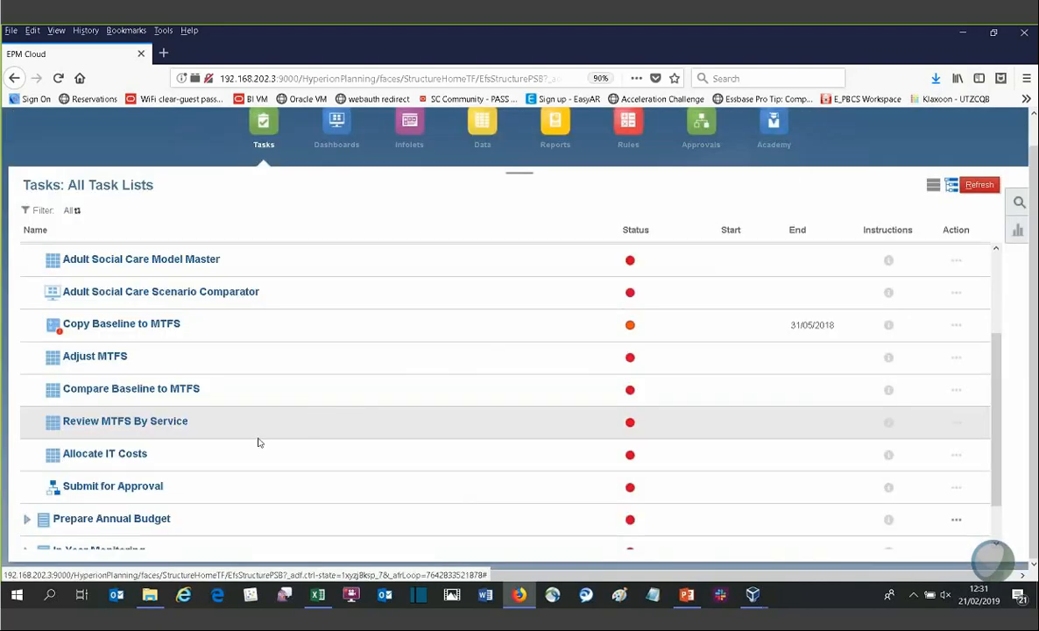
Step: Open the Submit for Approval task and sort the approval units by Hierarchy Order
{"action": "left_click", "coordinate": [110, 492]}
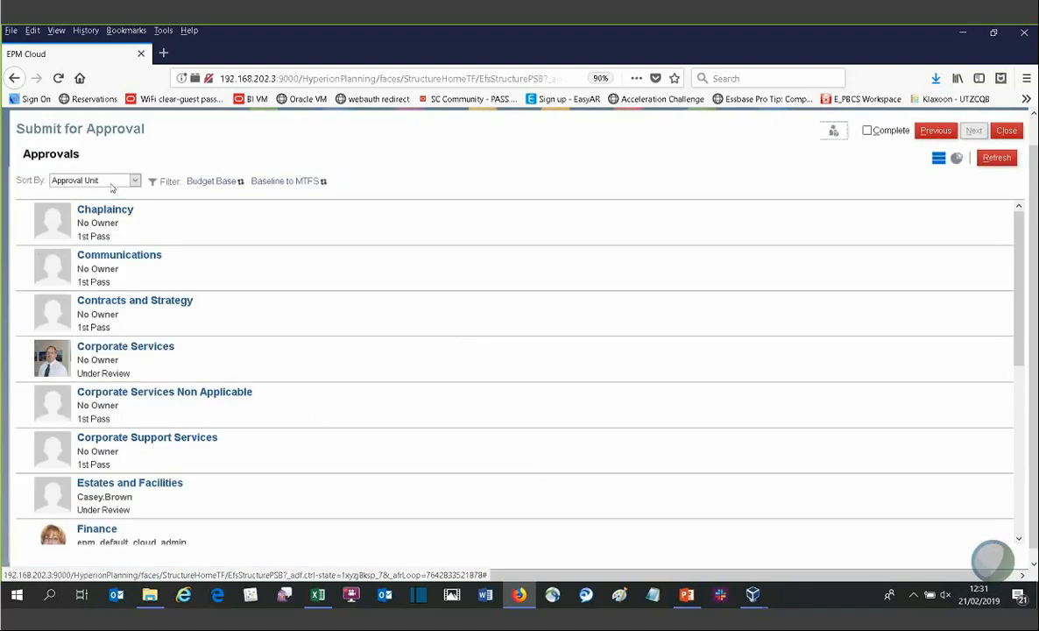
{"action": "left_click", "coordinate": [106, 180]}
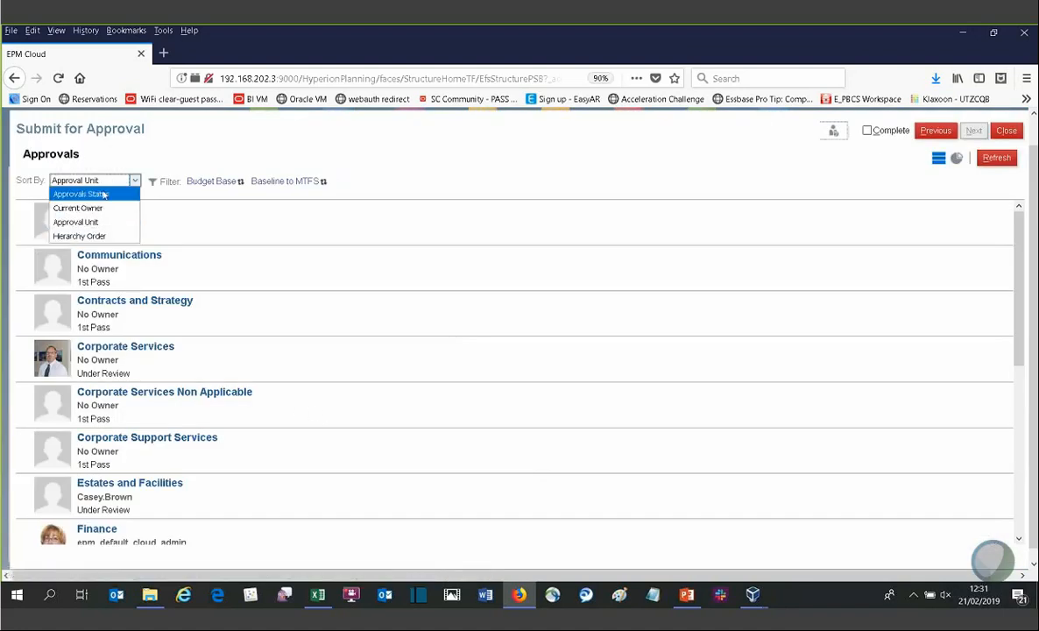
{"action": "left_click", "coordinate": [103, 235]}
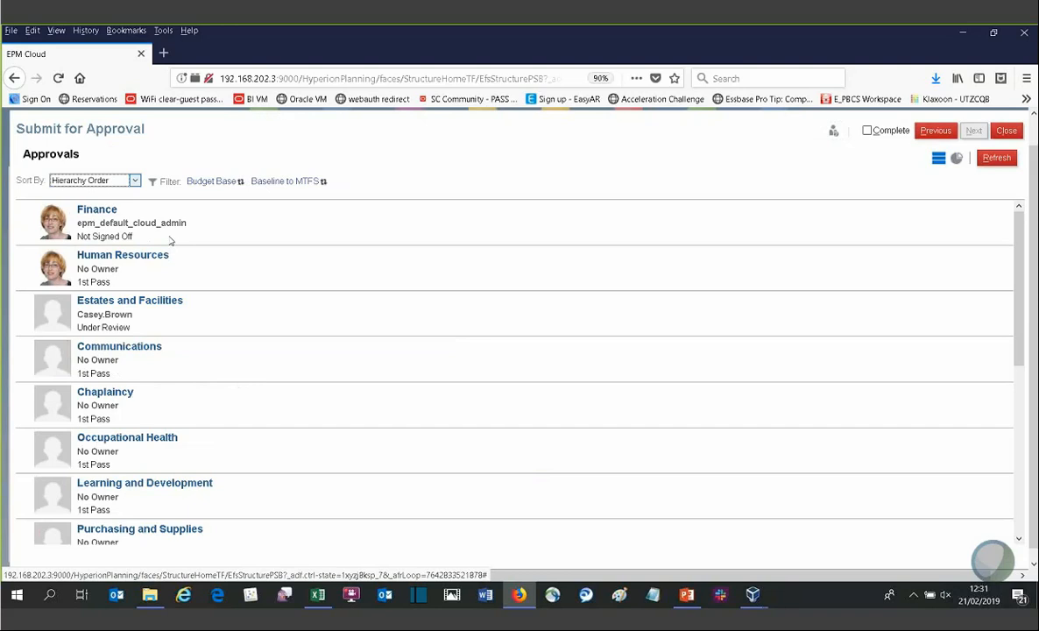
Step: Open the Finance approval unit's status details, review the action options and view its promotional path
{"action": "left_click", "coordinate": [109, 214]}
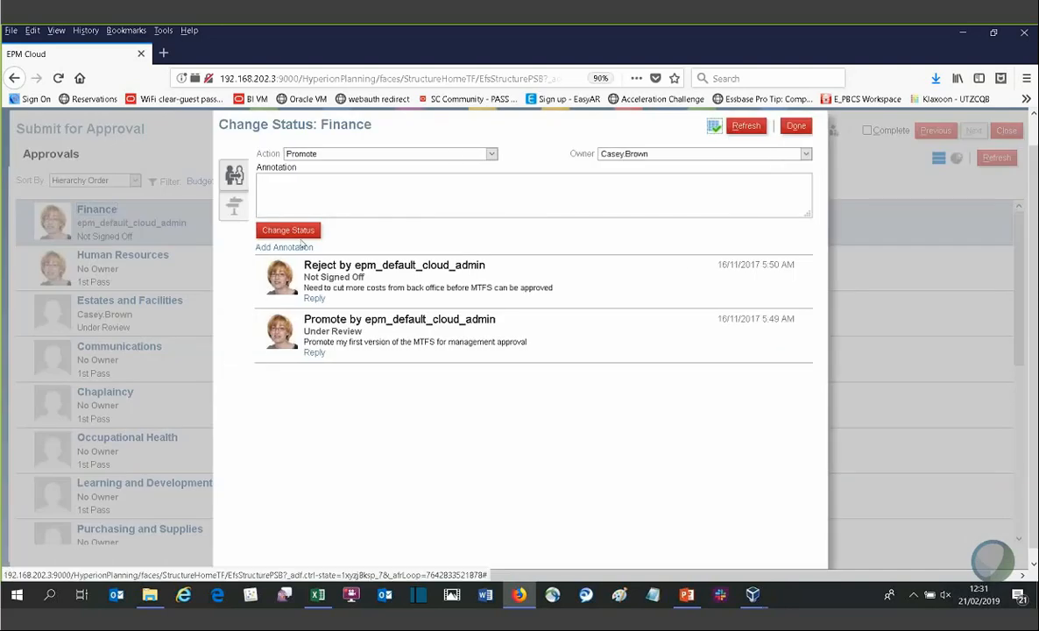
{"action": "left_click", "coordinate": [314, 154]}
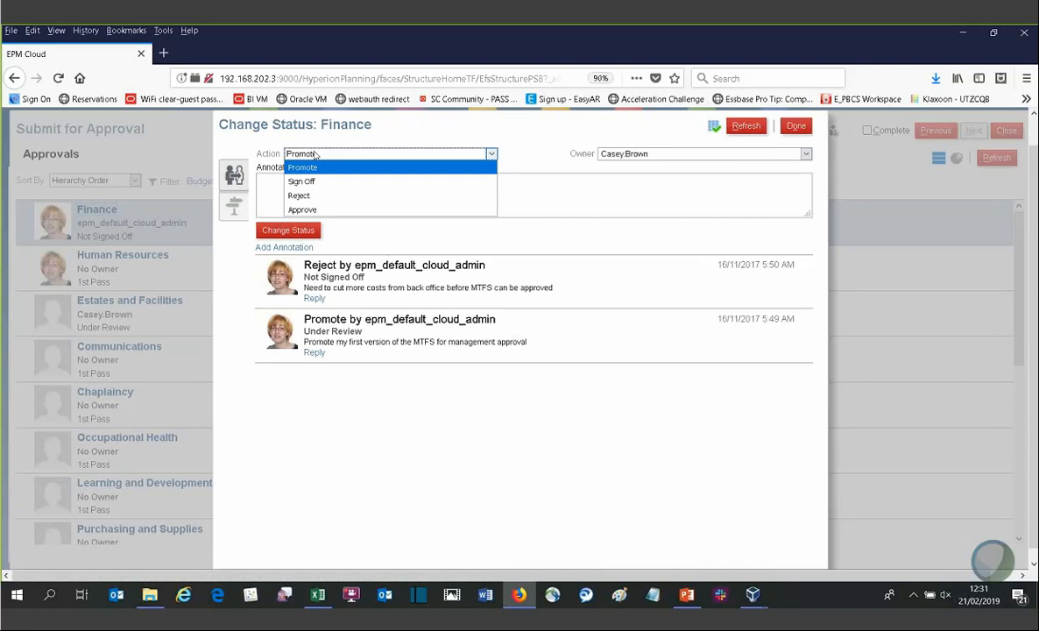
{"action": "left_click", "coordinate": [314, 154]}
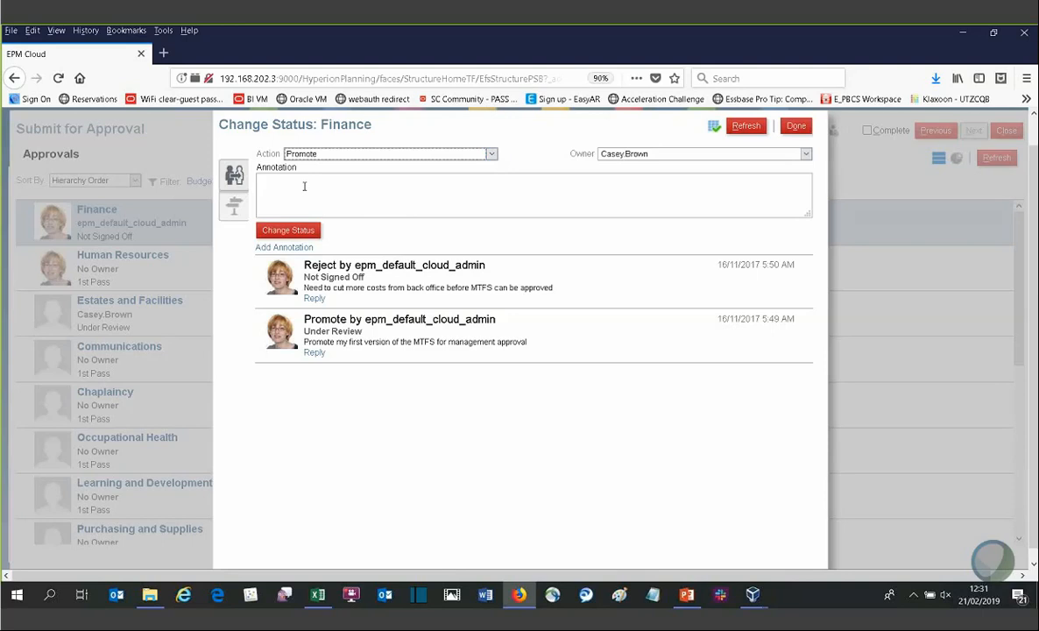
{"action": "left_click", "coordinate": [233, 204]}
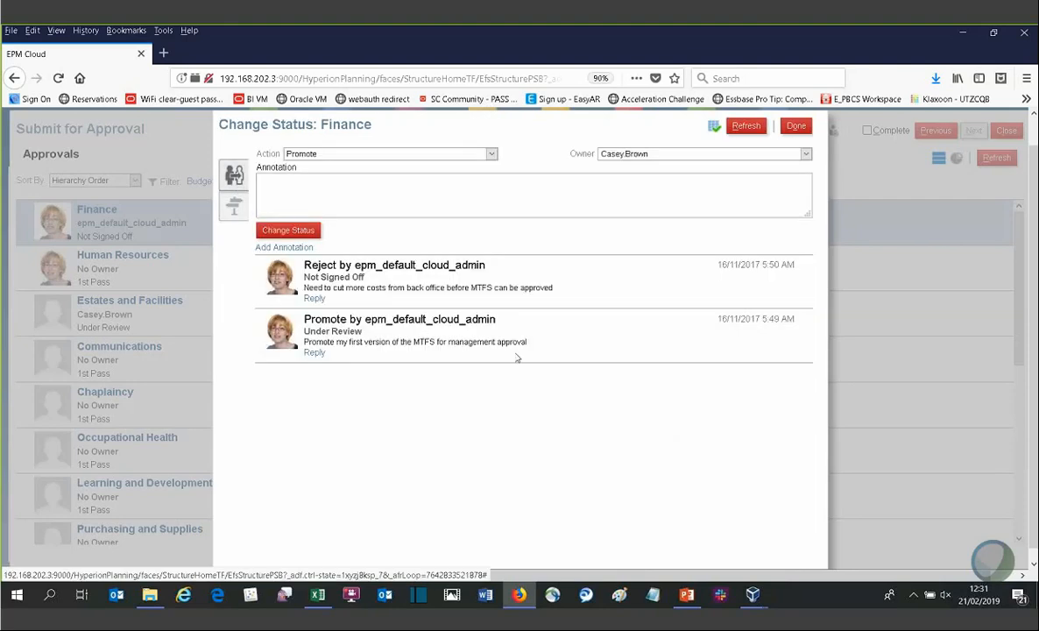
{"action": "left_click", "coordinate": [233, 207]}
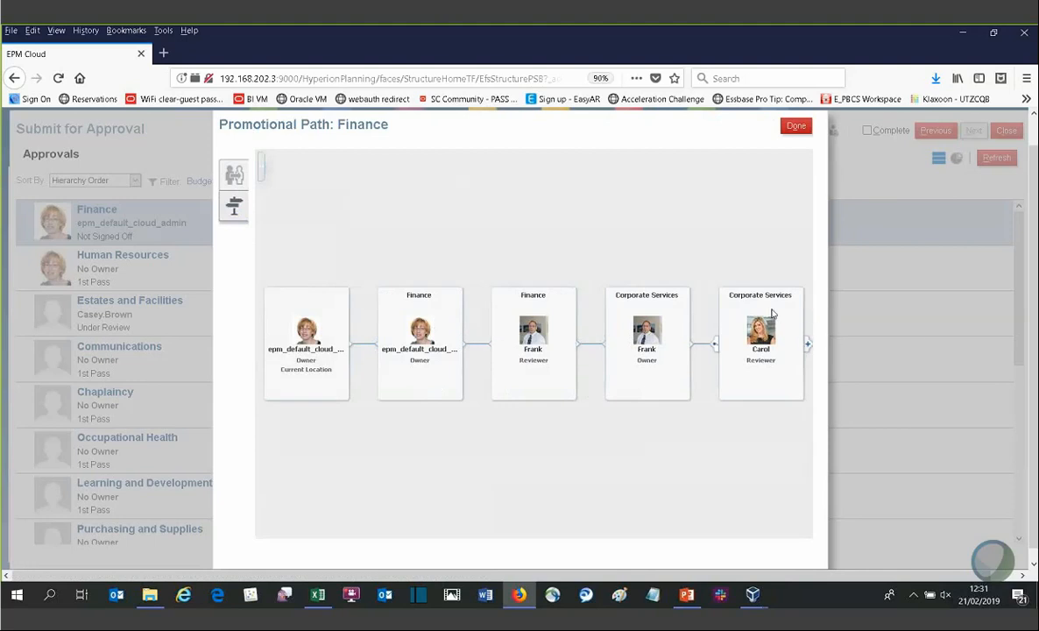
{"action": "left_click", "coordinate": [793, 126]}
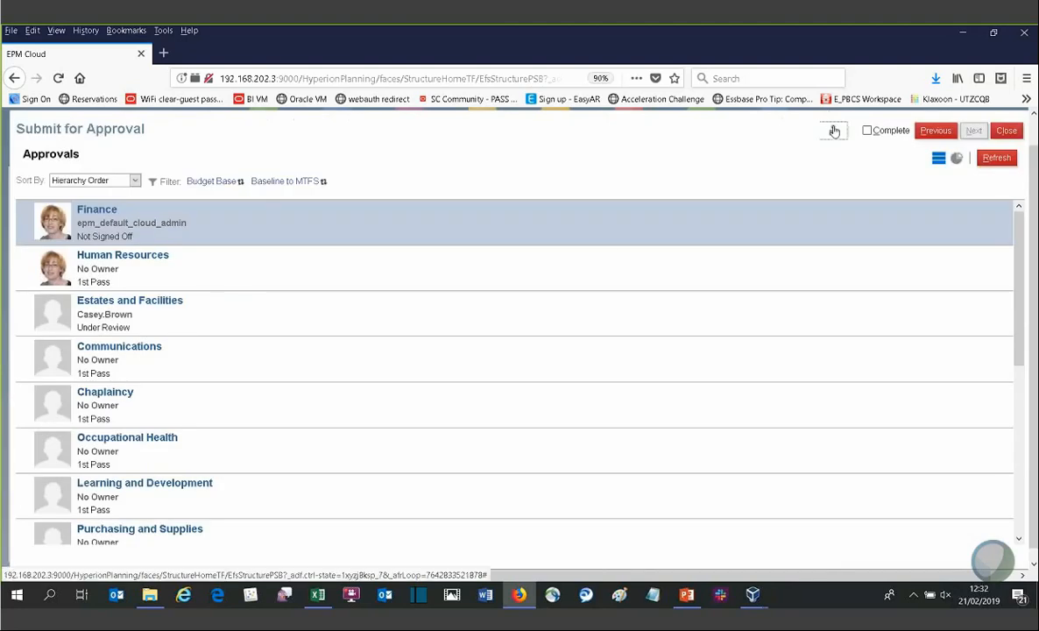
Step: Close the approvals task and open Adjust Re Profile Budget under Prepare Annual Budget's Input Annual Budget
{"action": "left_click", "coordinate": [1005, 131]}
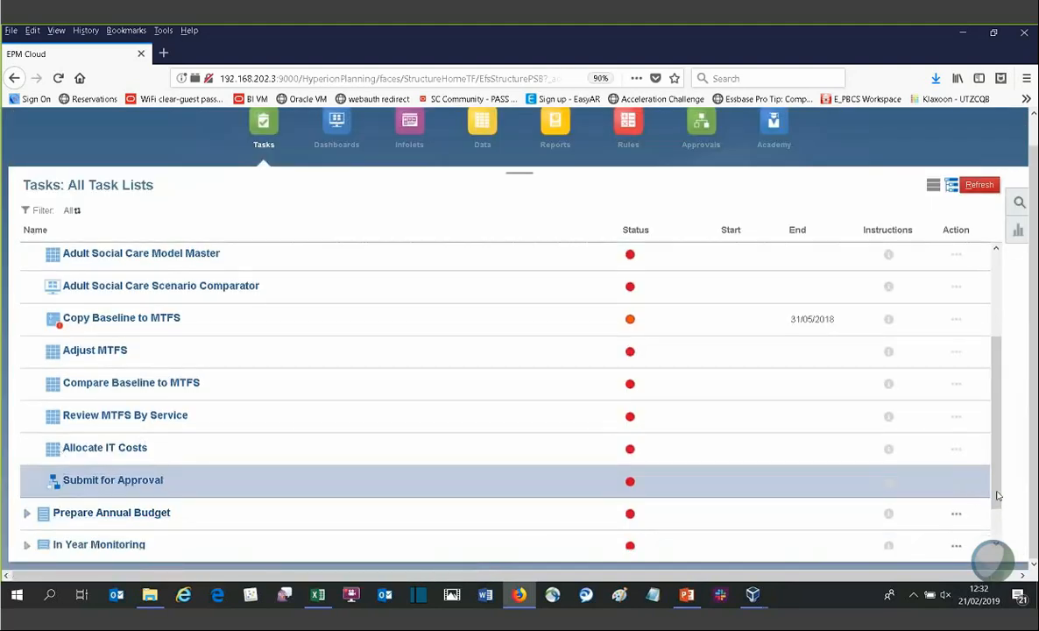
{"action": "left_click_drag", "start_coordinate": [996, 495], "coordinate": [996, 527]}
{"action": "left_click", "coordinate": [25, 470]}
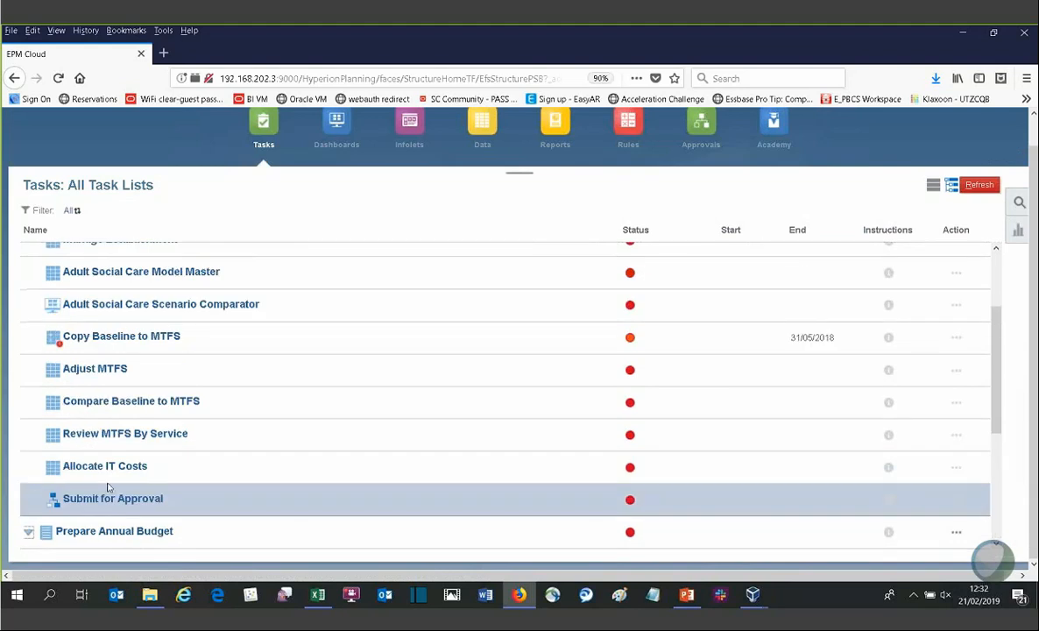
{"action": "scroll", "coordinate": [997, 433], "scroll_direction": "down", "scroll_amount": 3}
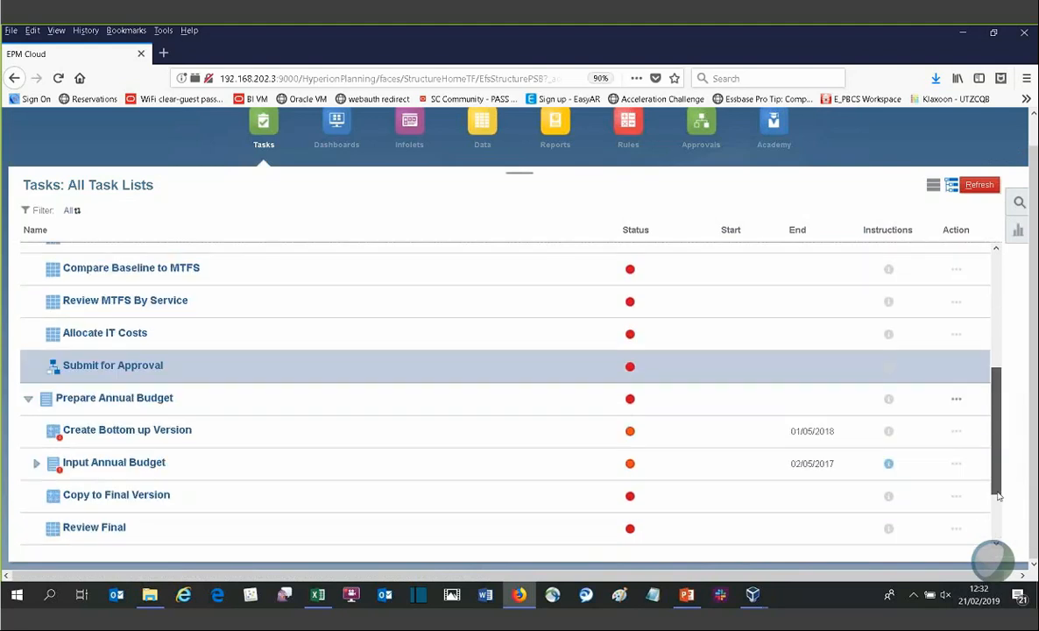
{"action": "scroll", "coordinate": [516, 473], "scroll_direction": "down", "scroll_amount": 1}
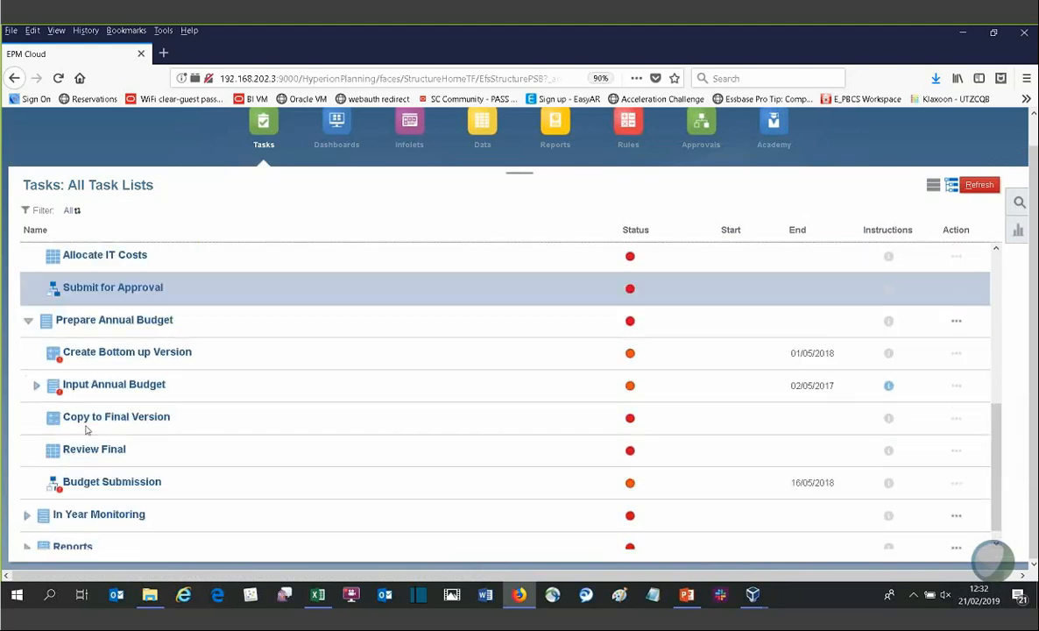
{"action": "left_click", "coordinate": [36, 384]}
{"action": "left_click", "coordinate": [110, 469]}
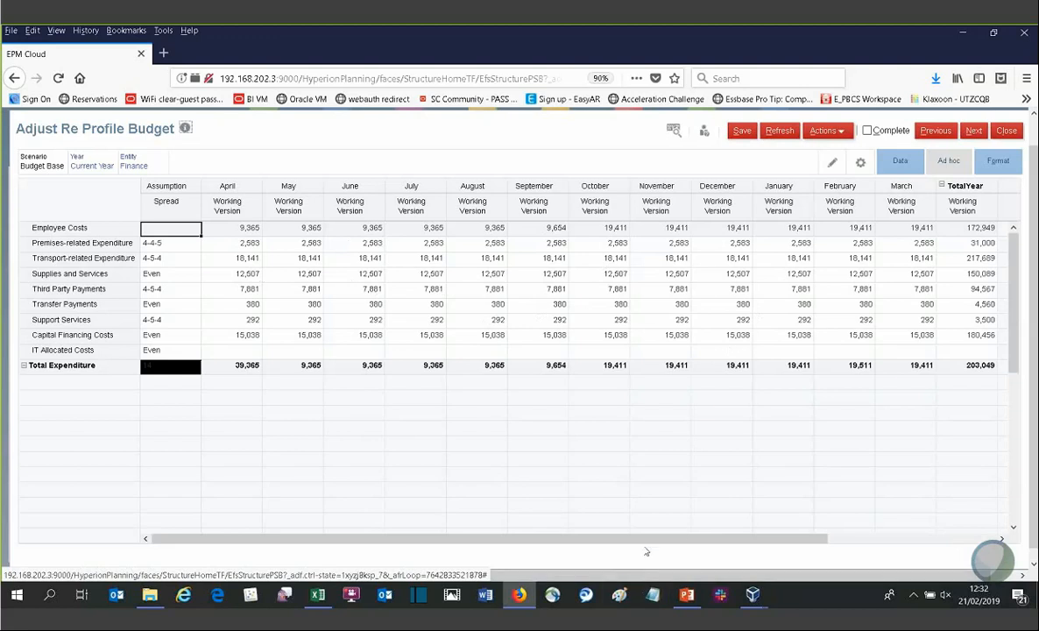
Step: Set the Supplies and Services TotalYear amount to 160,000 so it spreads across the months
{"action": "left_click_drag", "start_coordinate": [651, 541], "coordinate": [799, 539]}
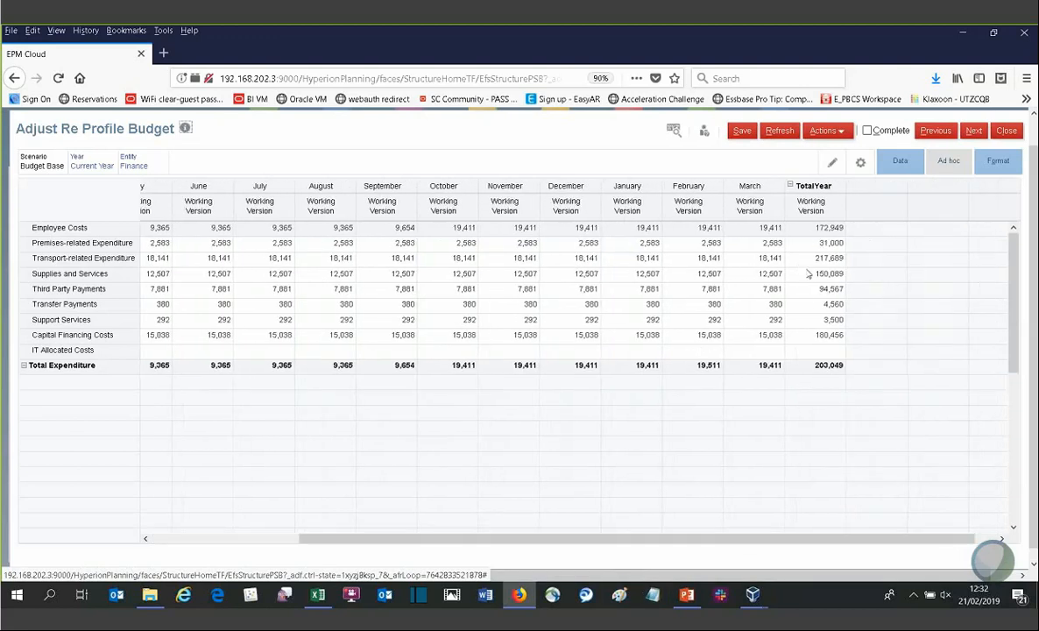
{"action": "left_click", "coordinate": [811, 274]}
{"action": "type", "text": "16000"}
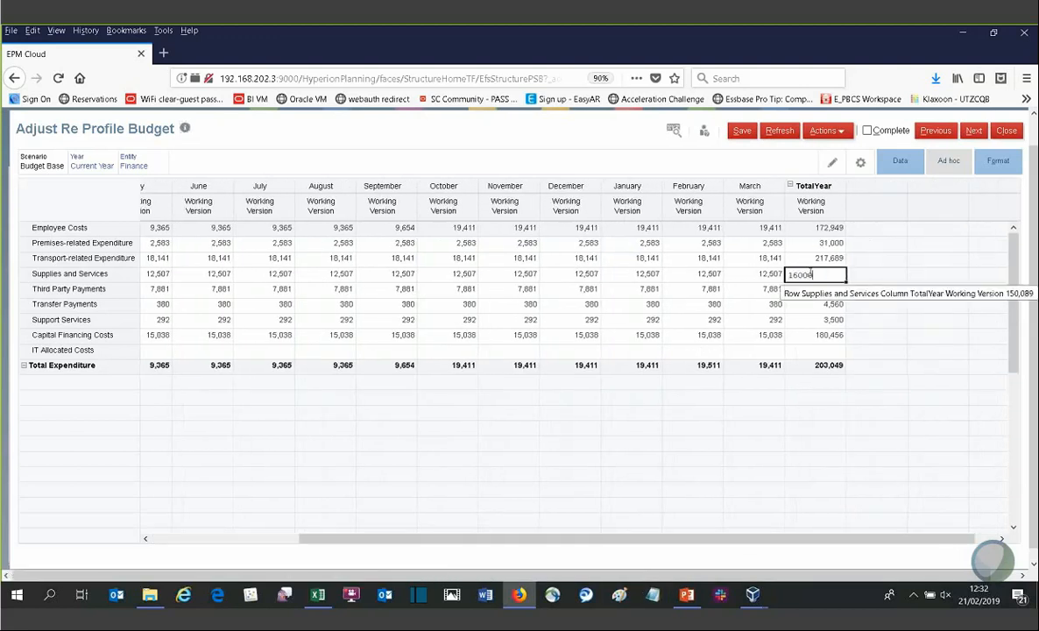
{"action": "type", "text": "60,000"}
{"action": "key", "text": "Return"}
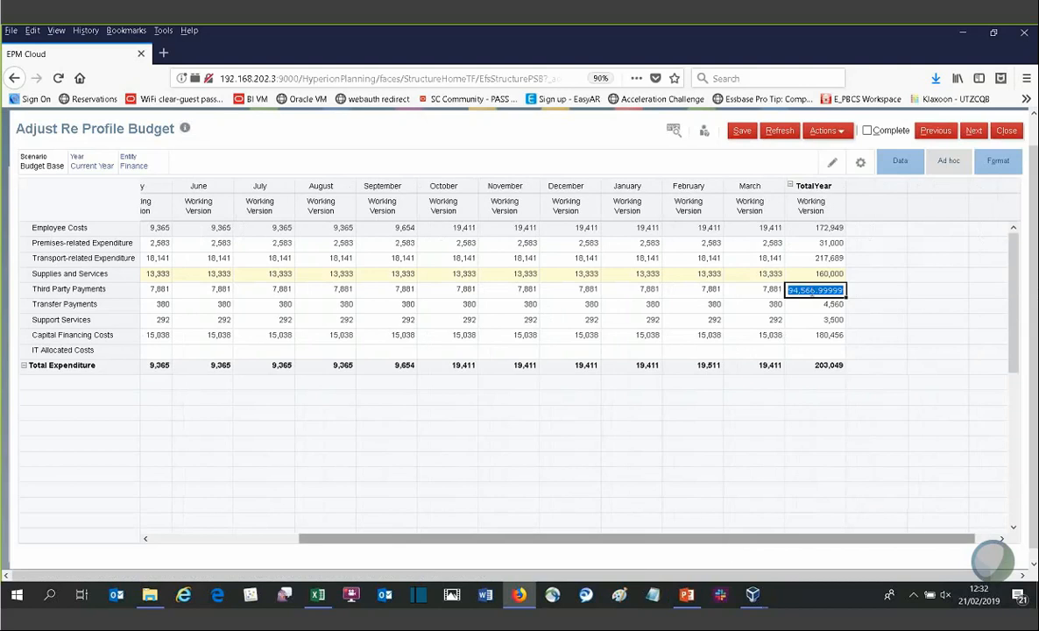
Step: Review the spread options for Third Party Payments, then close the form discarding unsaved changes
{"action": "left_click_drag", "start_coordinate": [783, 540], "coordinate": [456, 531]}
{"action": "left_click", "coordinate": [191, 274]}
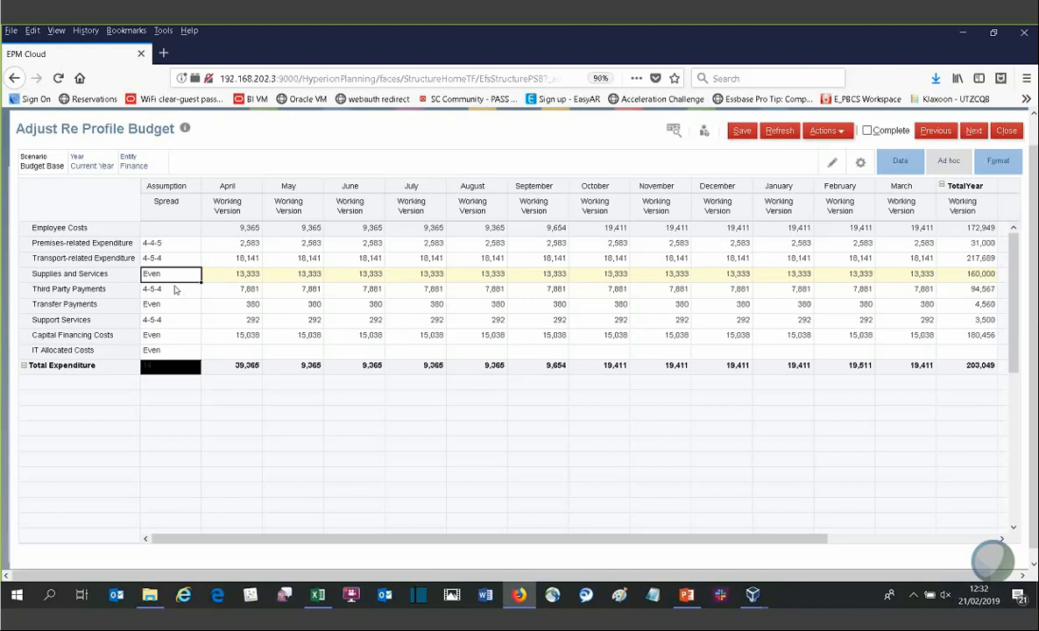
{"action": "left_click", "coordinate": [193, 289]}
{"action": "left_click", "coordinate": [195, 290]}
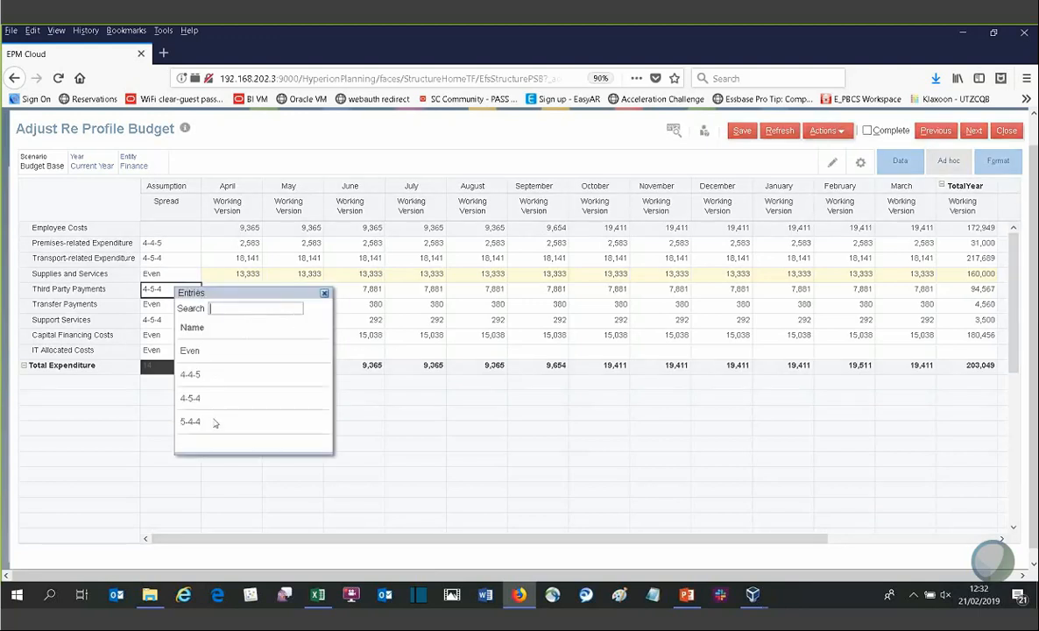
{"action": "left_click", "coordinate": [325, 294]}
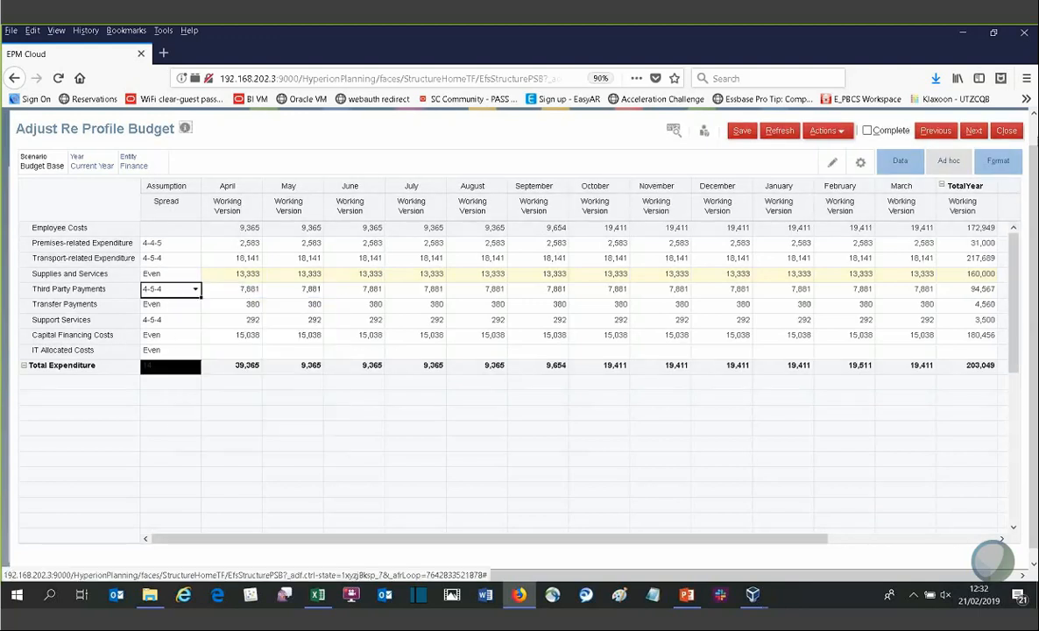
{"action": "left_click", "coordinate": [1012, 132]}
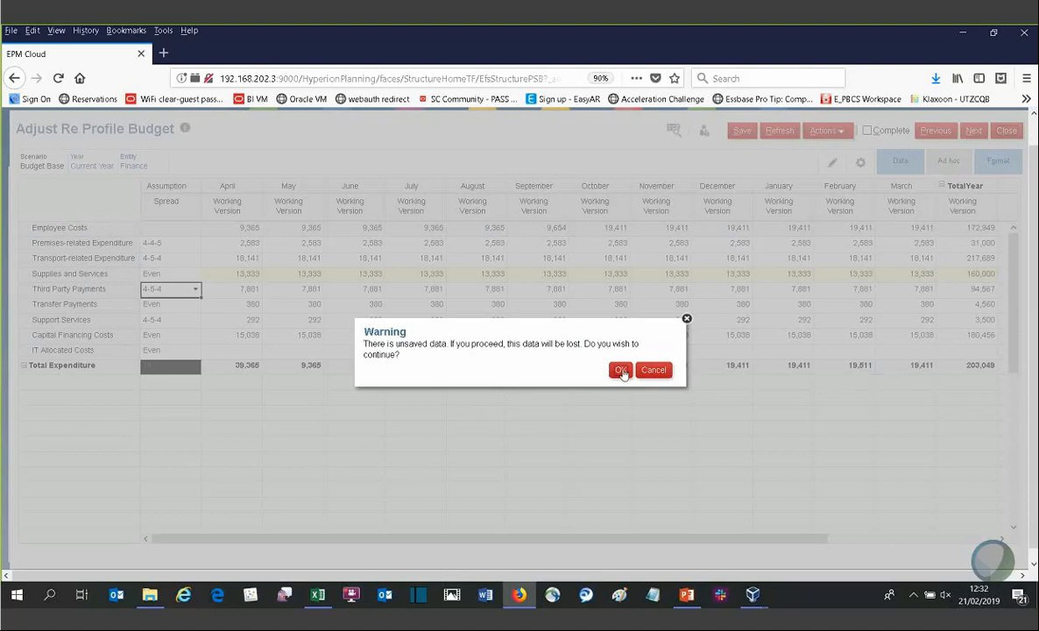
{"action": "left_click", "coordinate": [620, 369]}
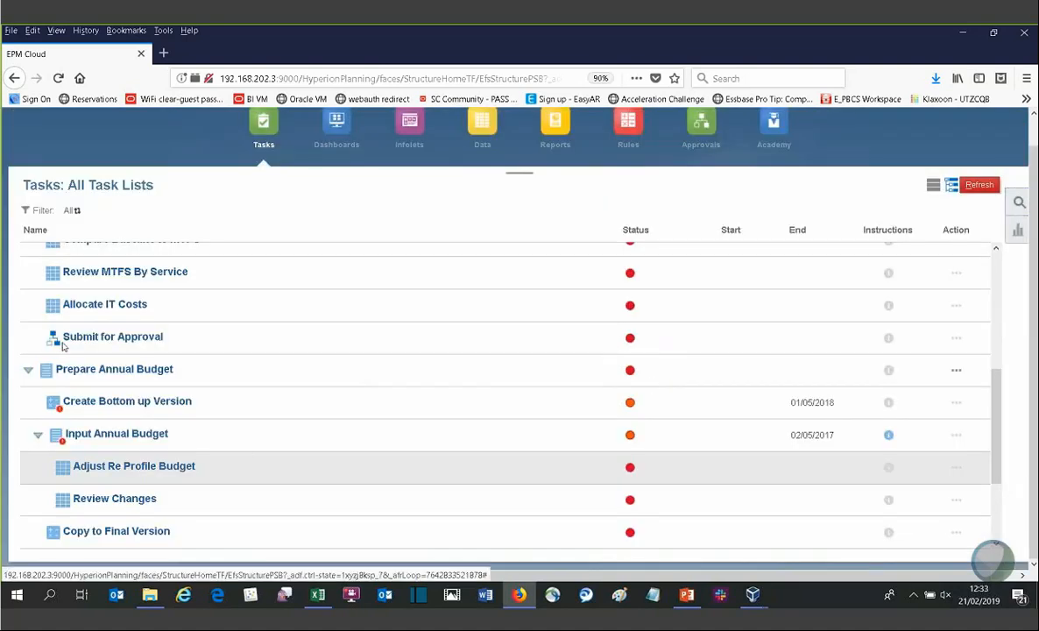
Step: Collapse Prepare Annual Budget and expand the In Year Monitoring task list
{"action": "left_click", "coordinate": [28, 369]}
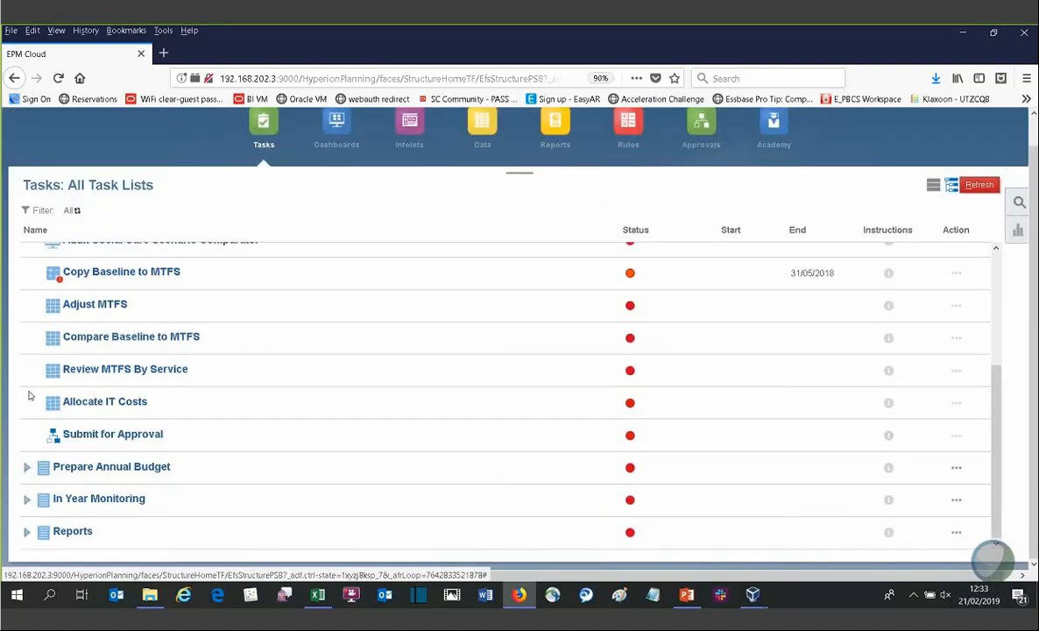
{"action": "left_click", "coordinate": [29, 501]}
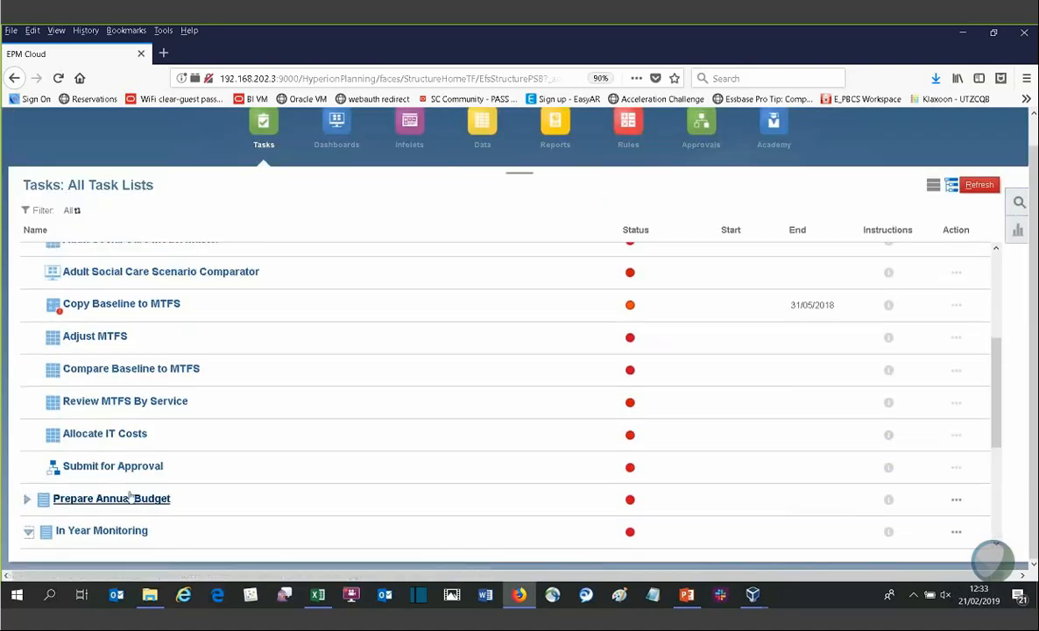
{"action": "left_click_drag", "start_coordinate": [996, 414], "coordinate": [986, 487]}
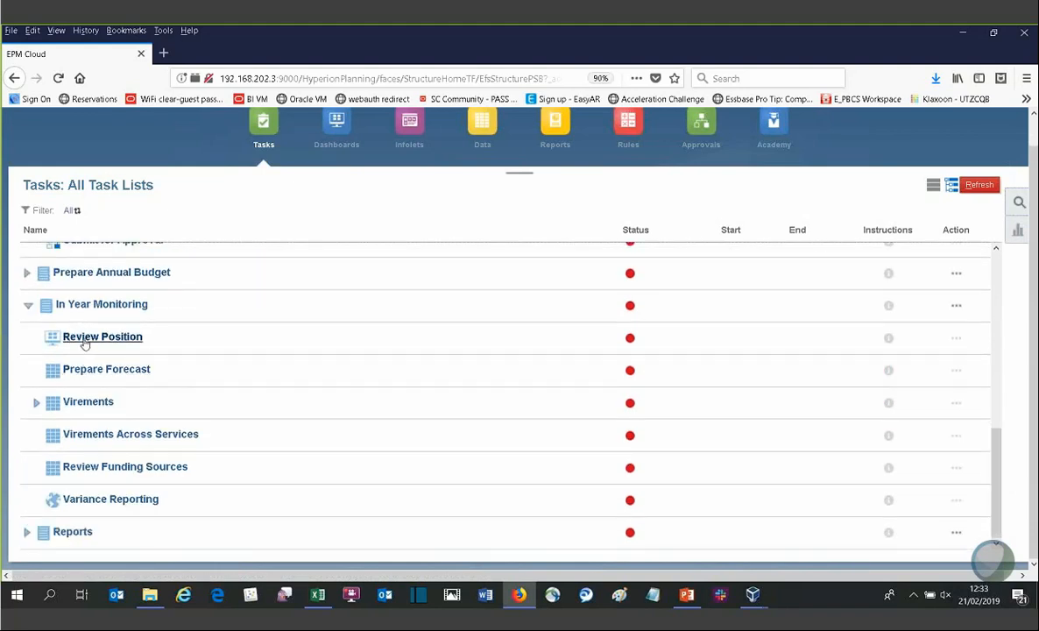
Step: Open the Review Position dashboard, switch the Trend chart to Employee Costs, and close the task
{"action": "left_click", "coordinate": [85, 338]}
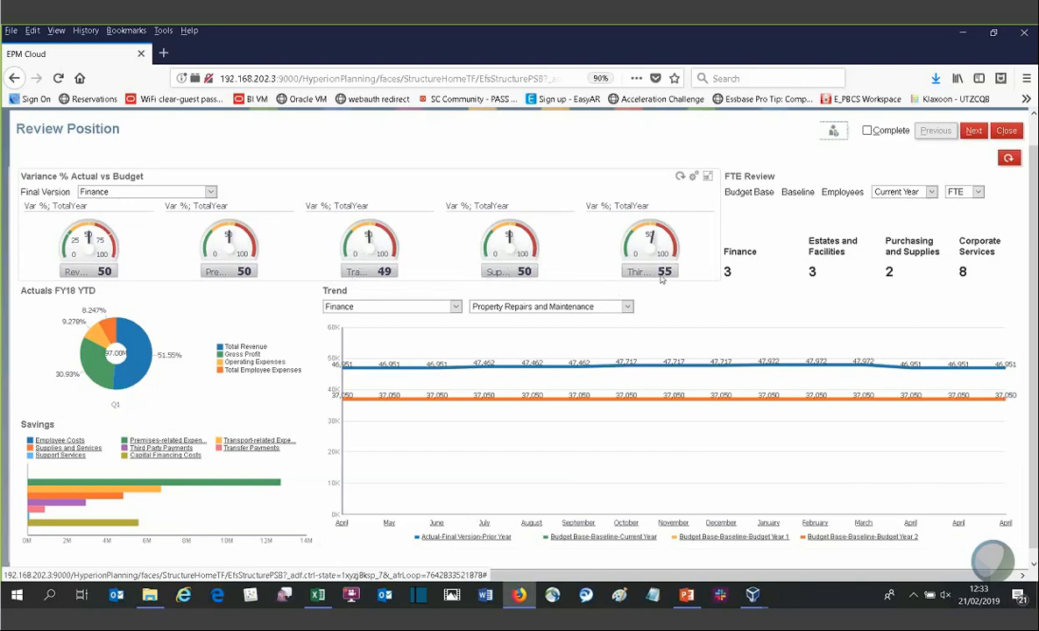
{"action": "mouse_move", "coordinate": [654, 237]}
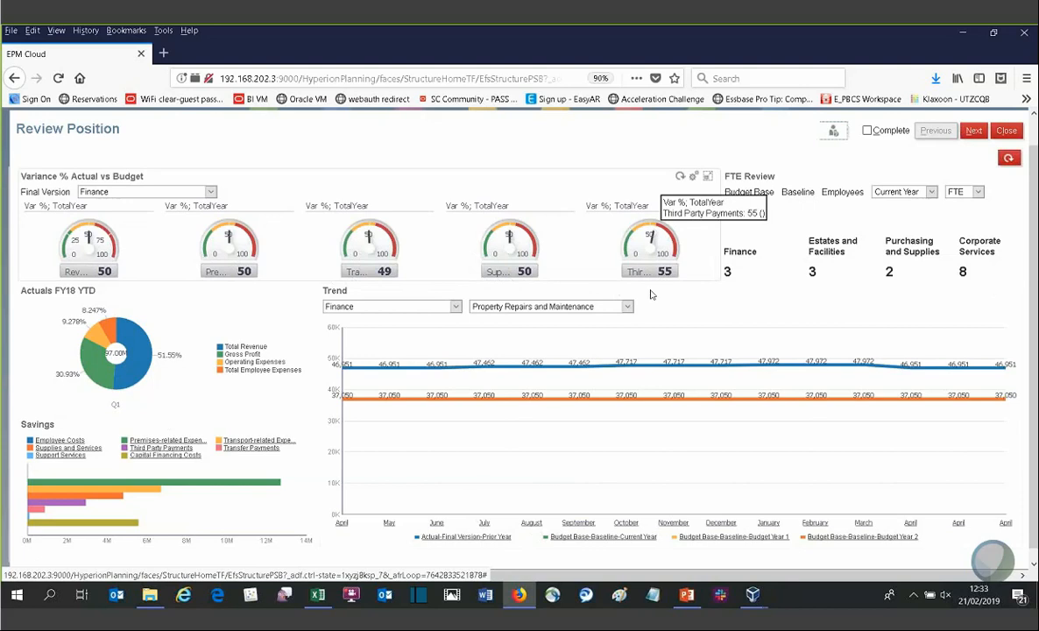
{"action": "left_click", "coordinate": [595, 305]}
{"action": "left_click", "coordinate": [508, 349]}
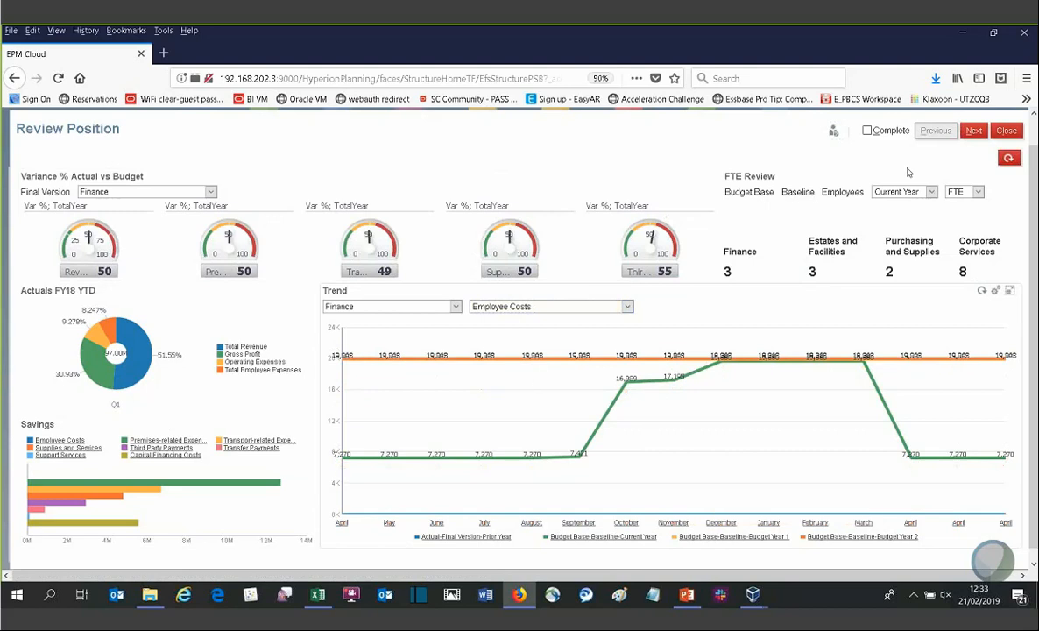
{"action": "left_click", "coordinate": [1005, 131]}
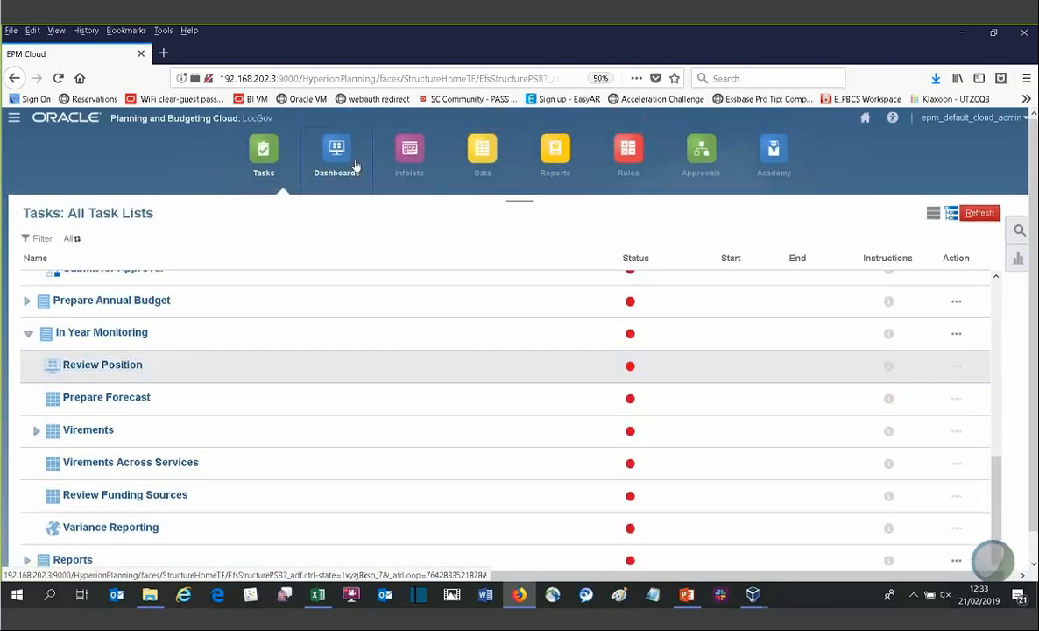
Step: Open the Budget Holder View dashboard in edit mode and add a Bar chart to it
{"action": "left_click", "coordinate": [336, 158]}
{"action": "scroll", "coordinate": [428, 474], "scroll_direction": "down", "scroll_amount": 1}
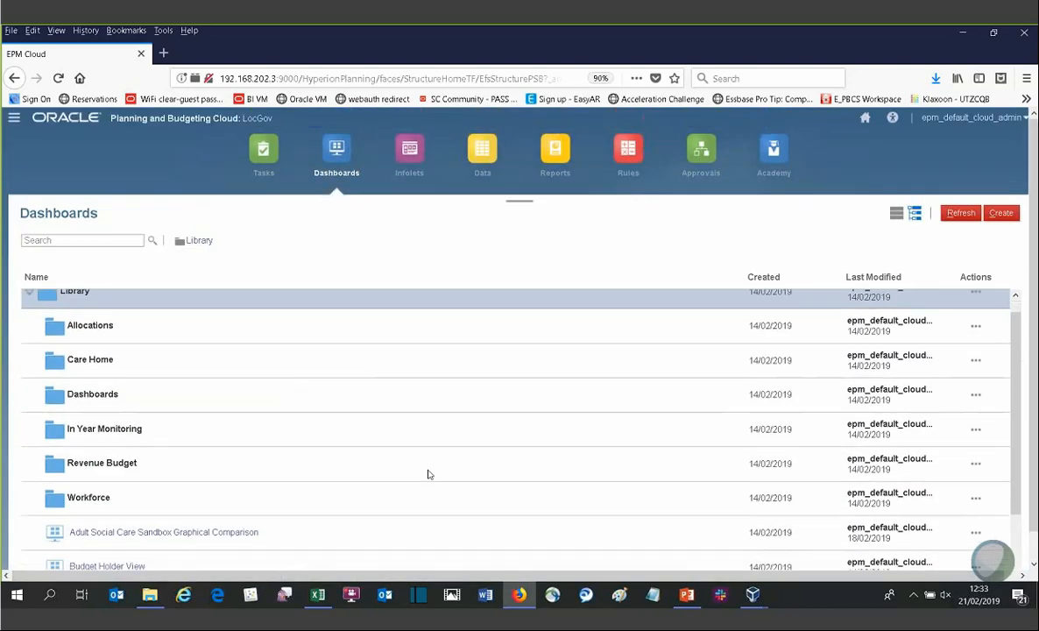
{"action": "left_click", "coordinate": [87, 561]}
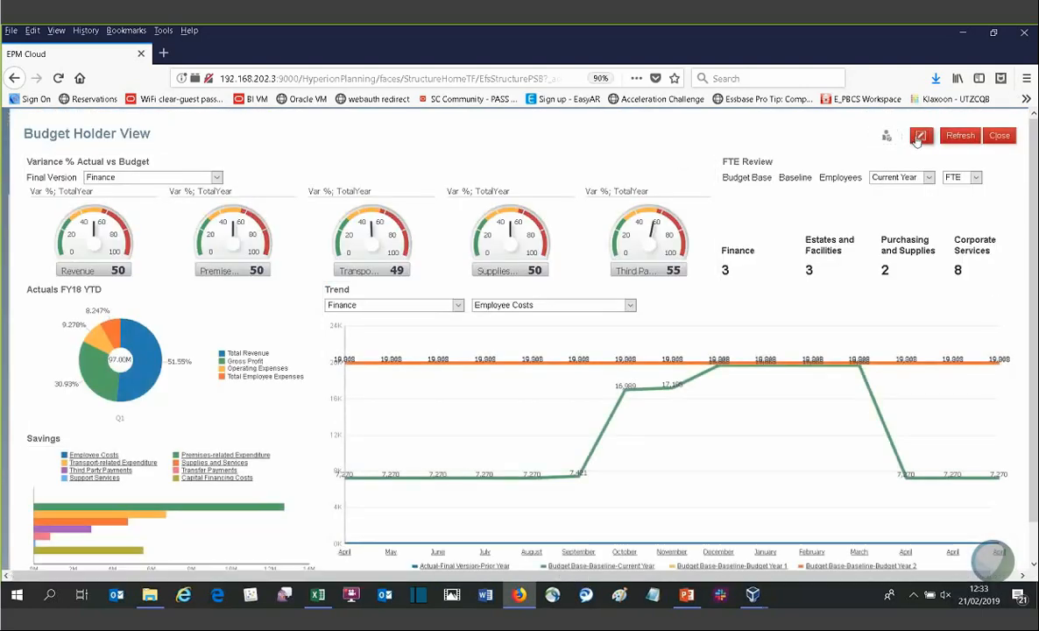
{"action": "left_click", "coordinate": [918, 137]}
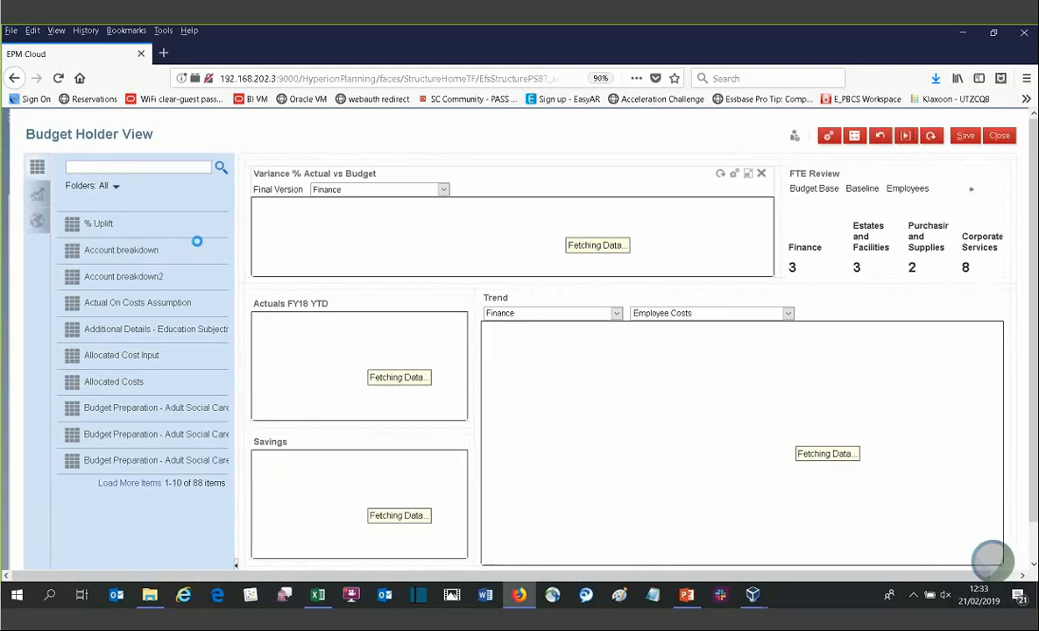
{"action": "left_click", "coordinate": [39, 195]}
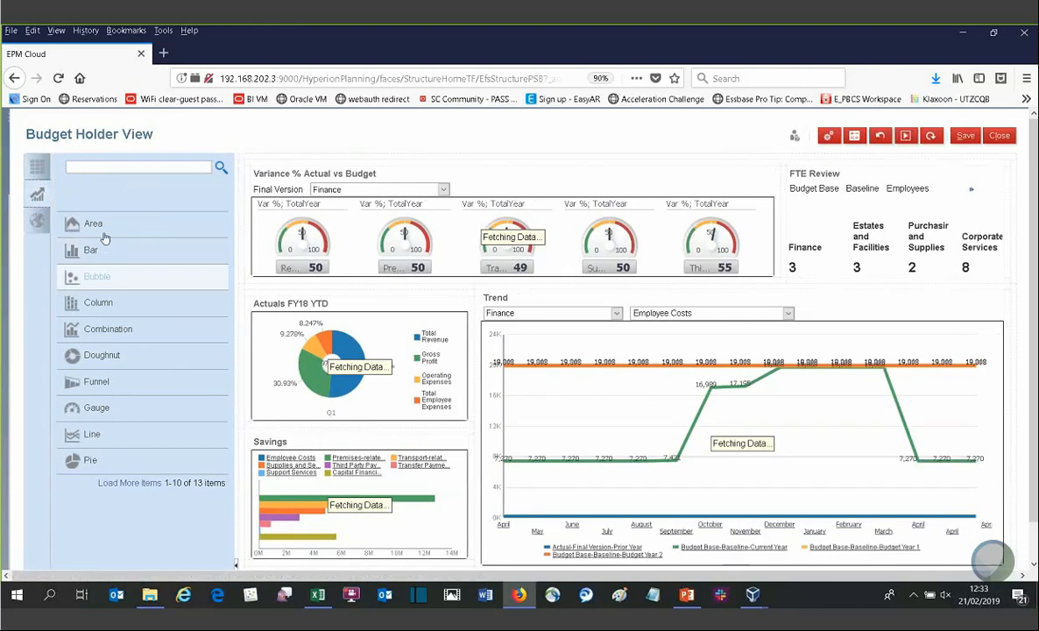
{"action": "left_click_drag", "start_coordinate": [93, 249], "coordinate": [242, 238]}
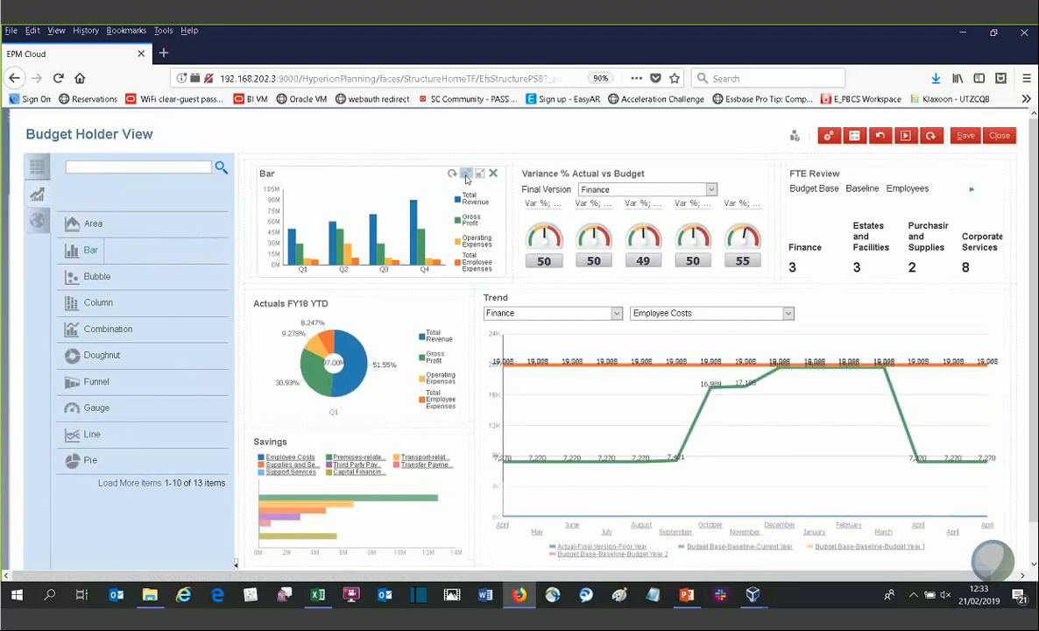
Step: Set the bar chart's data source to the Account breakdown form and close its settings
{"action": "left_click", "coordinate": [466, 175]}
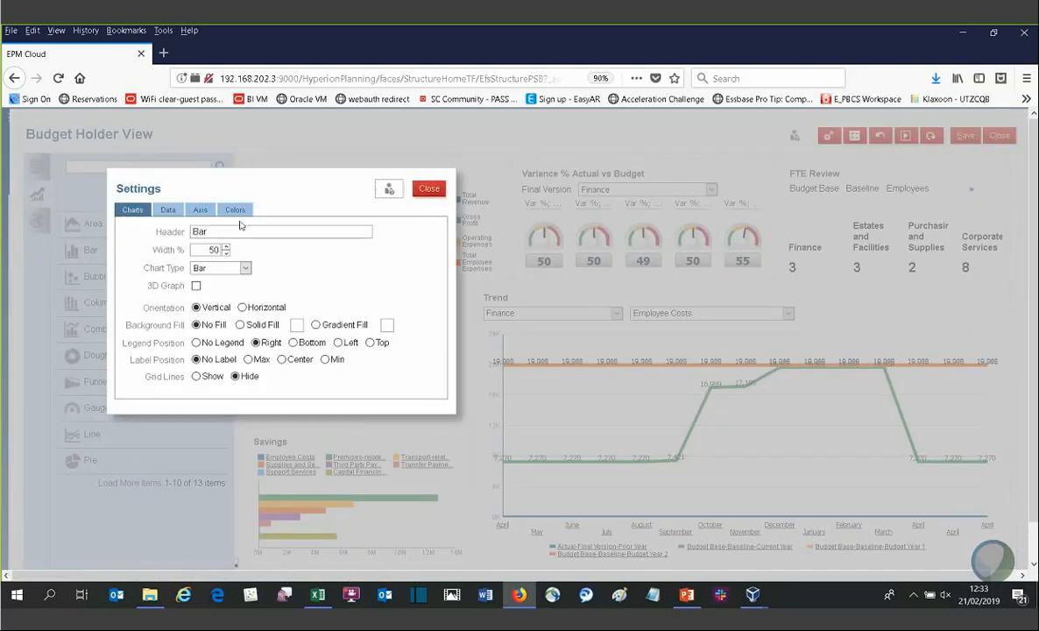
{"action": "left_click", "coordinate": [168, 210]}
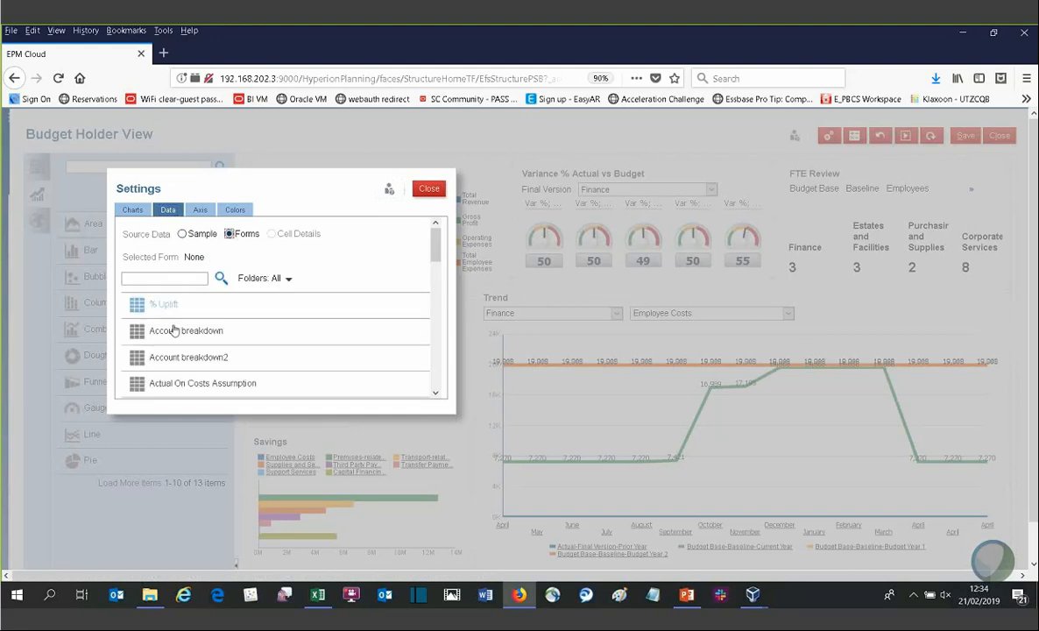
{"action": "left_click", "coordinate": [162, 328]}
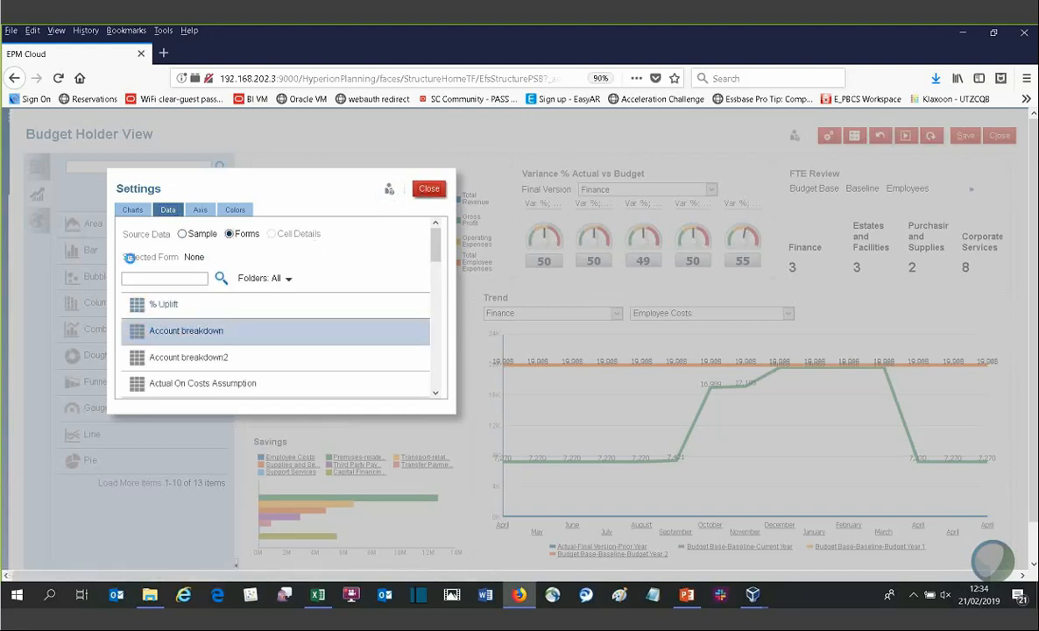
{"action": "left_click", "coordinate": [425, 189]}
Step: Close the dashboard editor without saving the changes to the dashboard definition
{"action": "left_click", "coordinate": [38, 221]}
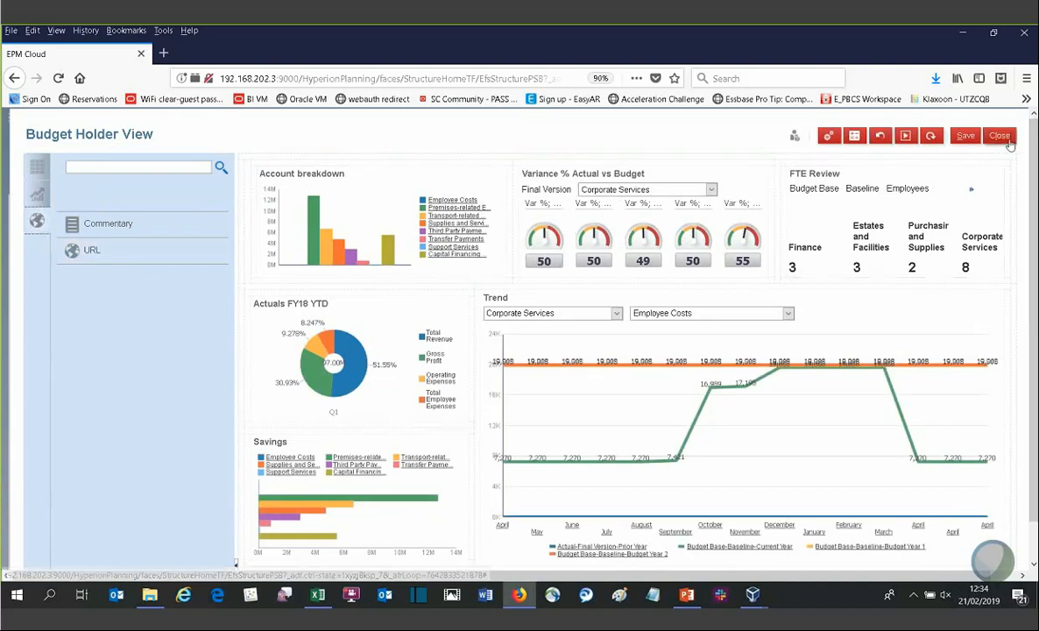
{"action": "left_click", "coordinate": [1005, 138]}
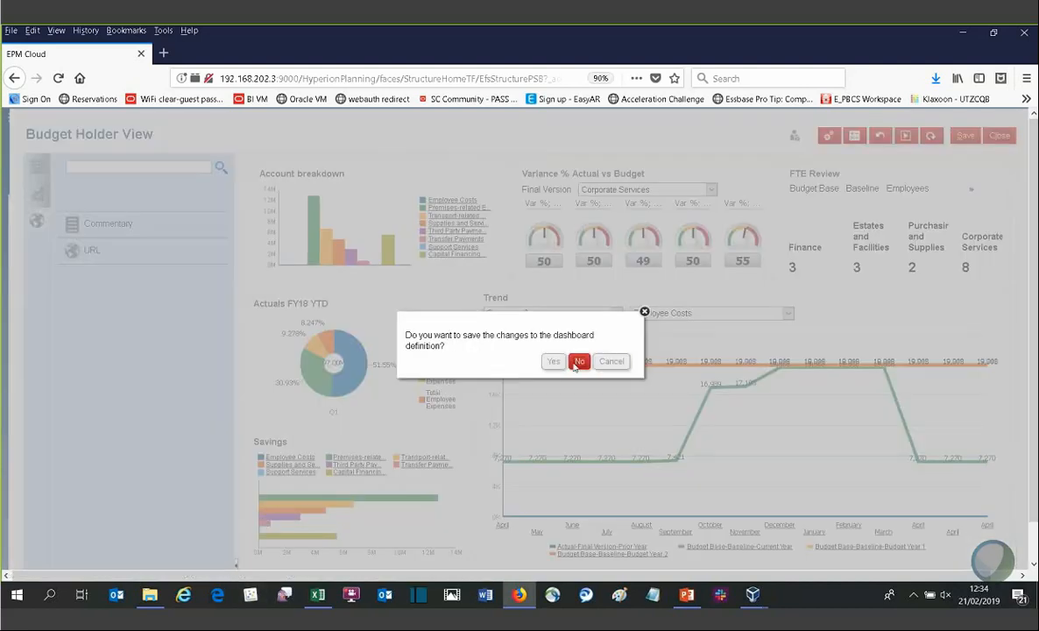
{"action": "left_click", "coordinate": [577, 363]}
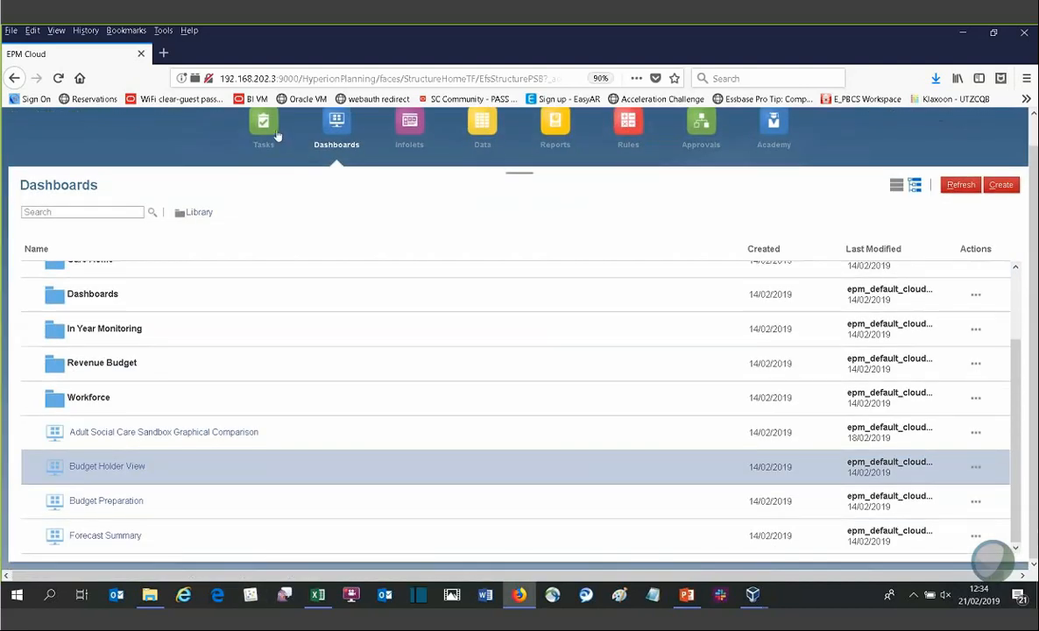
Step: Open Prepare Forecast under In Year Monitoring, review a forecast cell's context menu, and close the form
{"action": "left_click", "coordinate": [267, 140]}
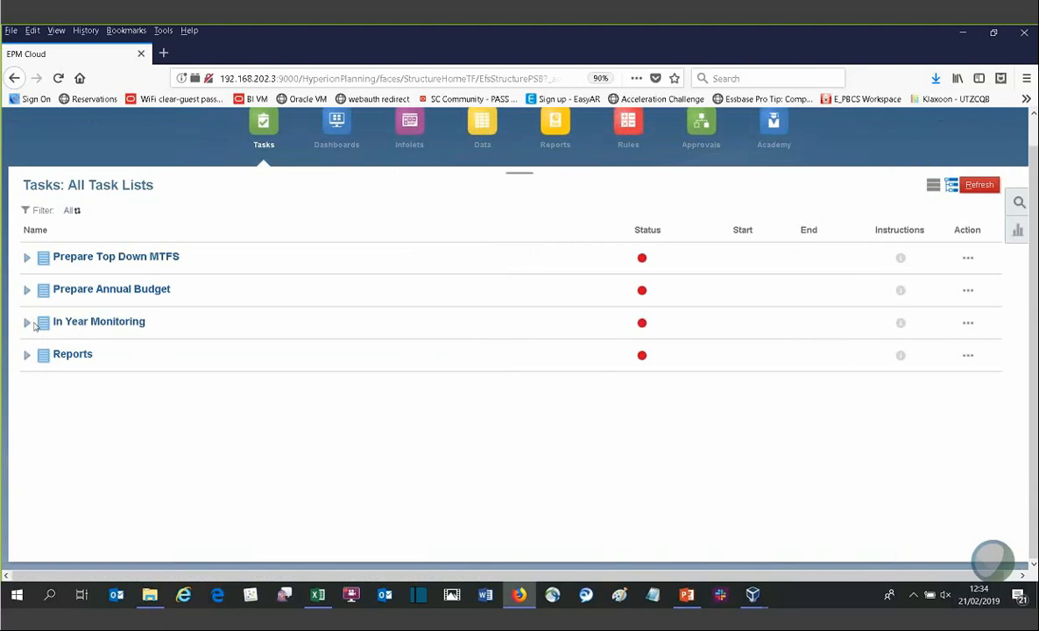
{"action": "left_click", "coordinate": [27, 323]}
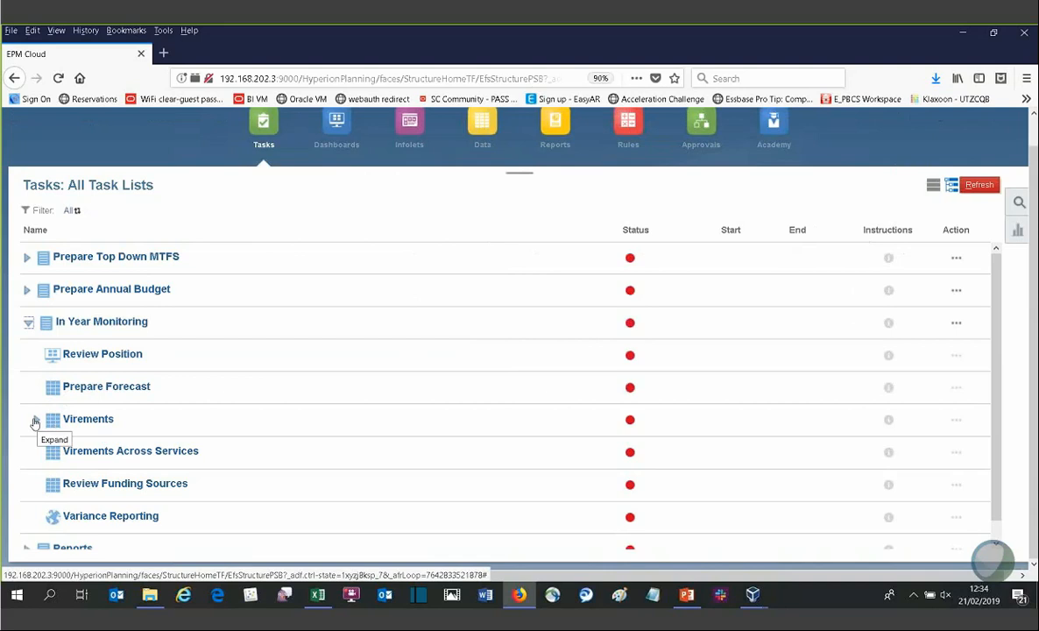
{"action": "left_click", "coordinate": [94, 388]}
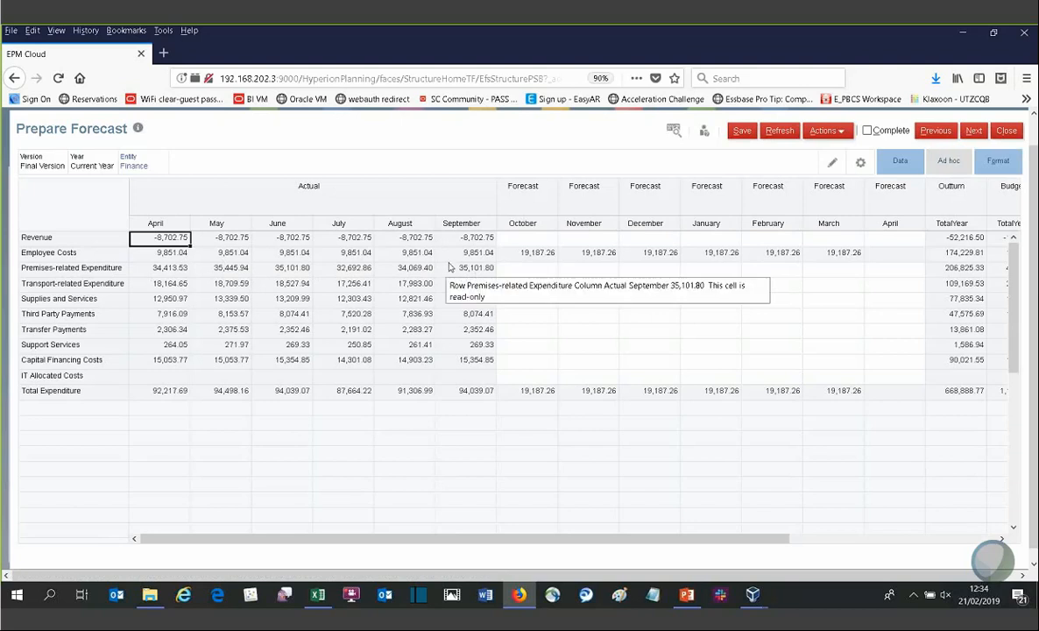
{"action": "left_click", "coordinate": [525, 299]}
{"action": "right_click", "coordinate": [530, 299]}
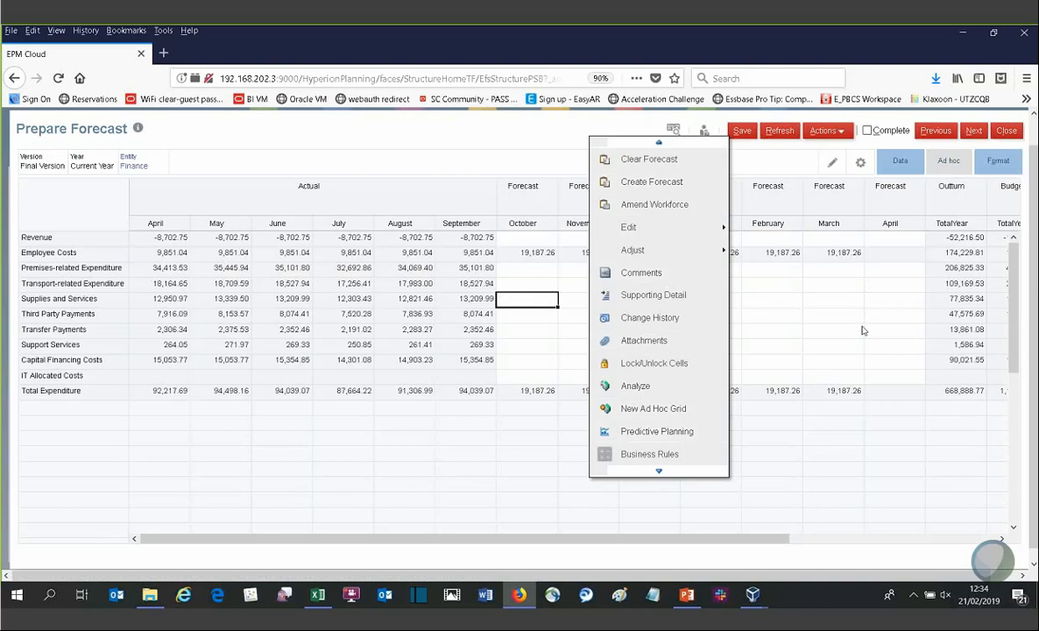
{"action": "left_click", "coordinate": [832, 329]}
{"action": "left_click", "coordinate": [1004, 134]}
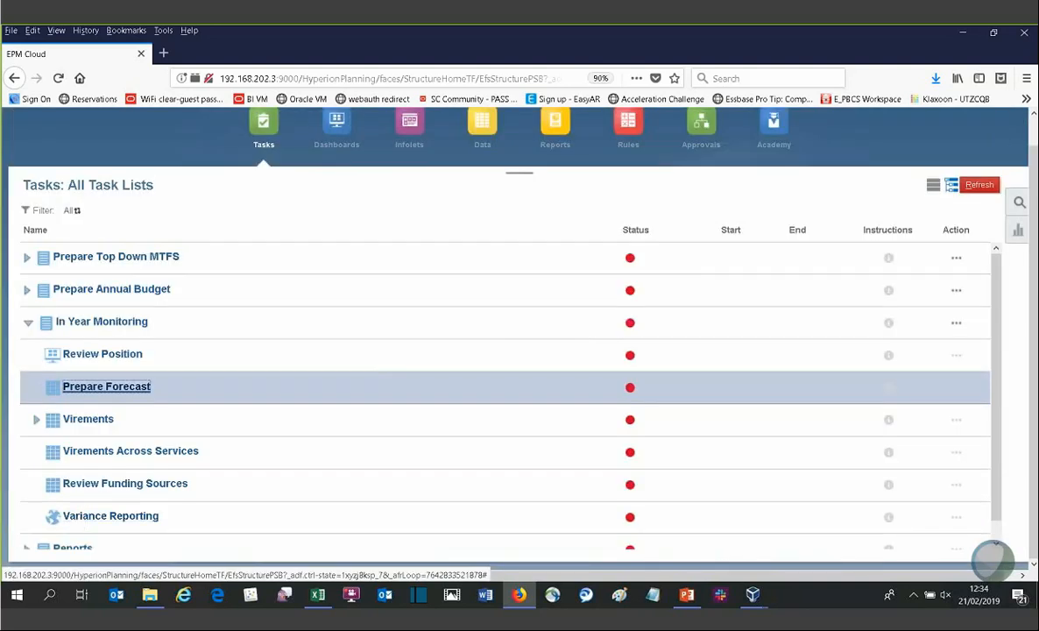
Step: Open the Variance Reporting task to view the variance report, then close its windows and the task
{"action": "left_click", "coordinate": [91, 517]}
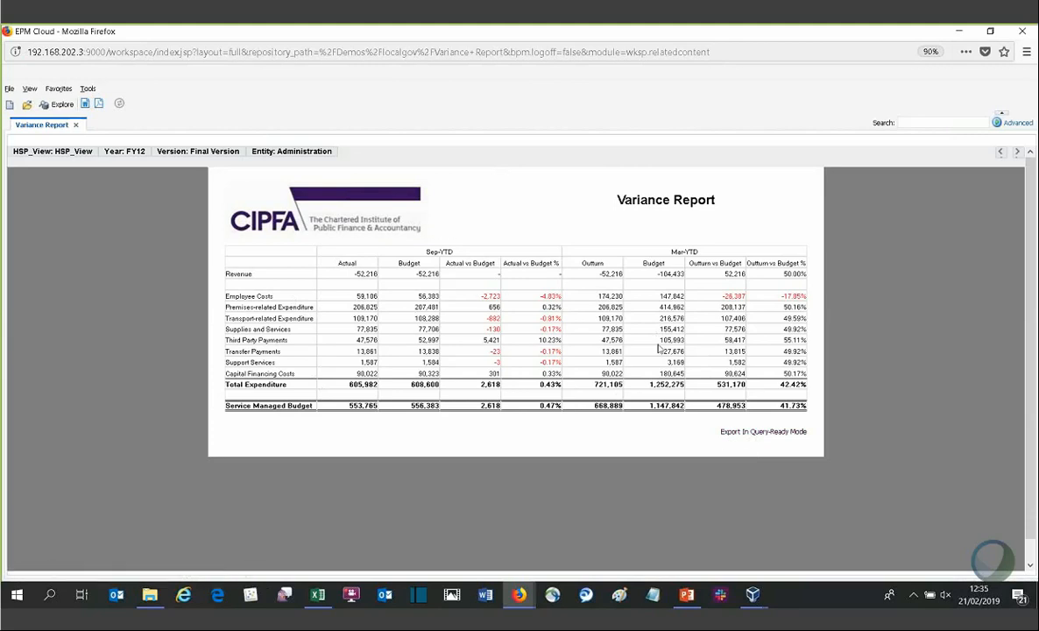
{"action": "left_click", "coordinate": [958, 30]}
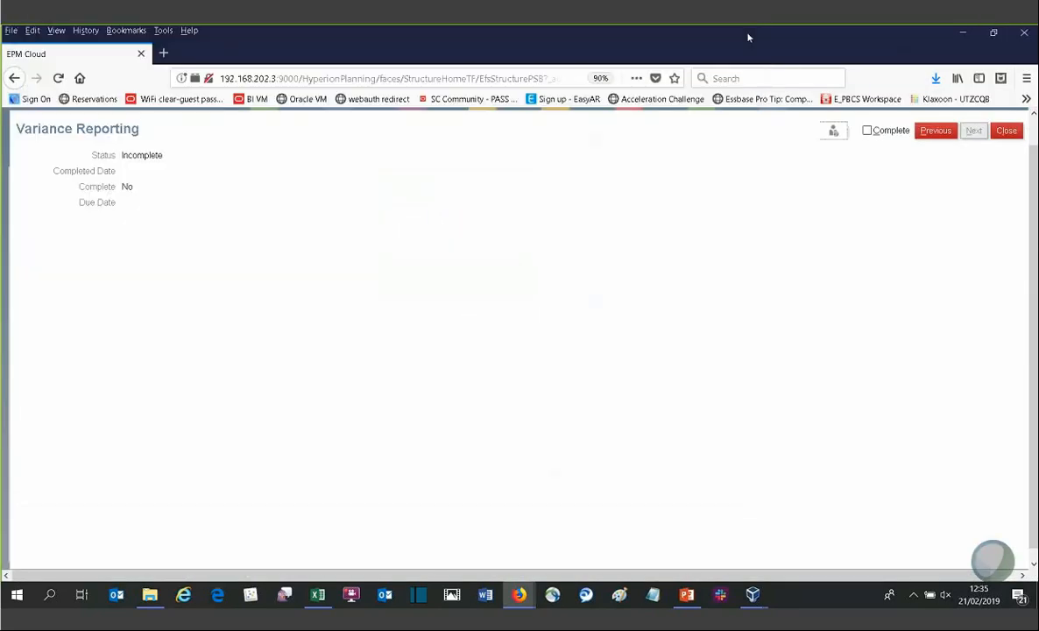
{"action": "left_click", "coordinate": [672, 33]}
{"action": "left_click", "coordinate": [1005, 131]}
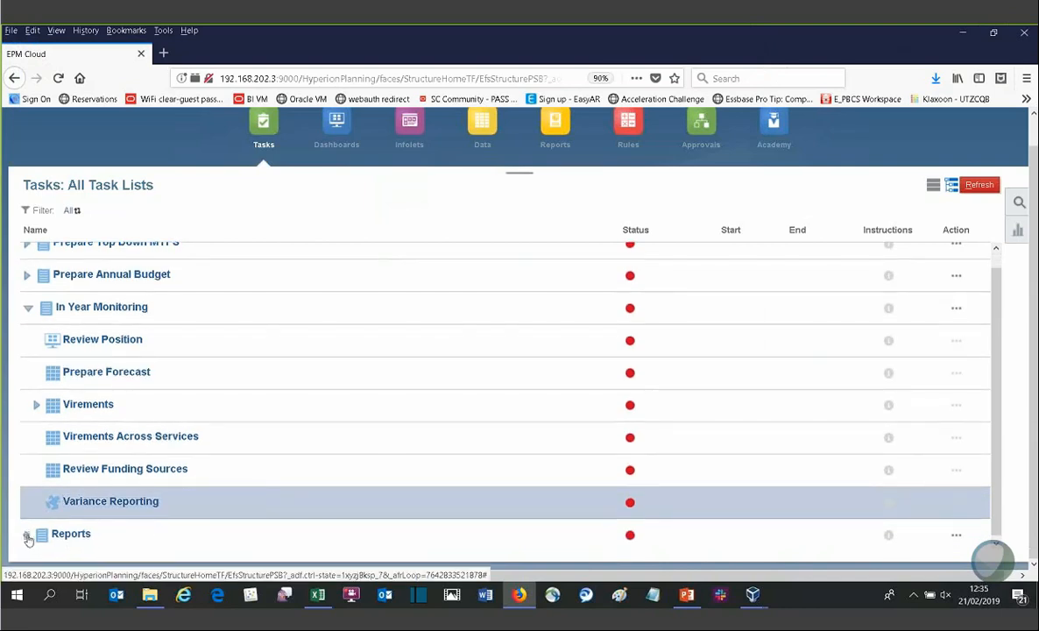
Step: Expand Reports, open the Report Dashboard, view the Social Work report, and close the task
{"action": "left_click", "coordinate": [24, 535]}
{"action": "left_click", "coordinate": [120, 536]}
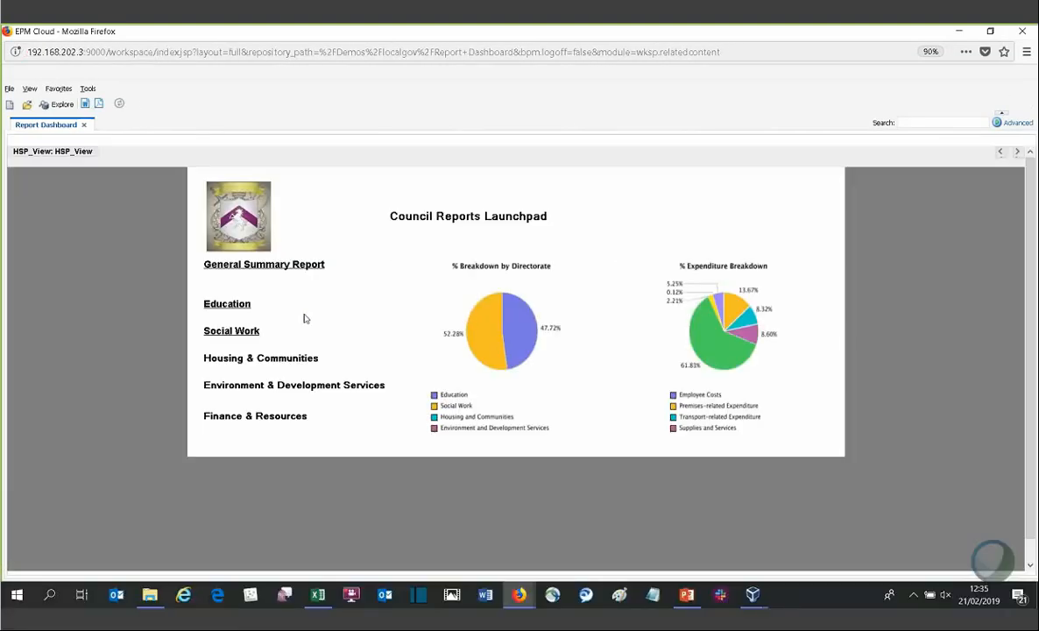
{"action": "left_click", "coordinate": [231, 333]}
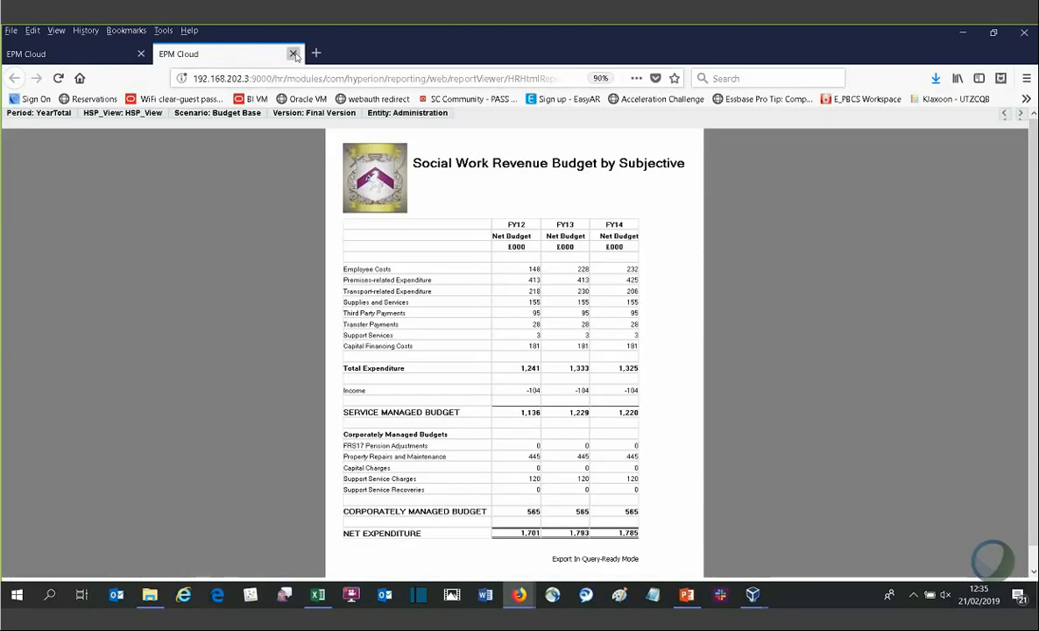
{"action": "left_click", "coordinate": [294, 54]}
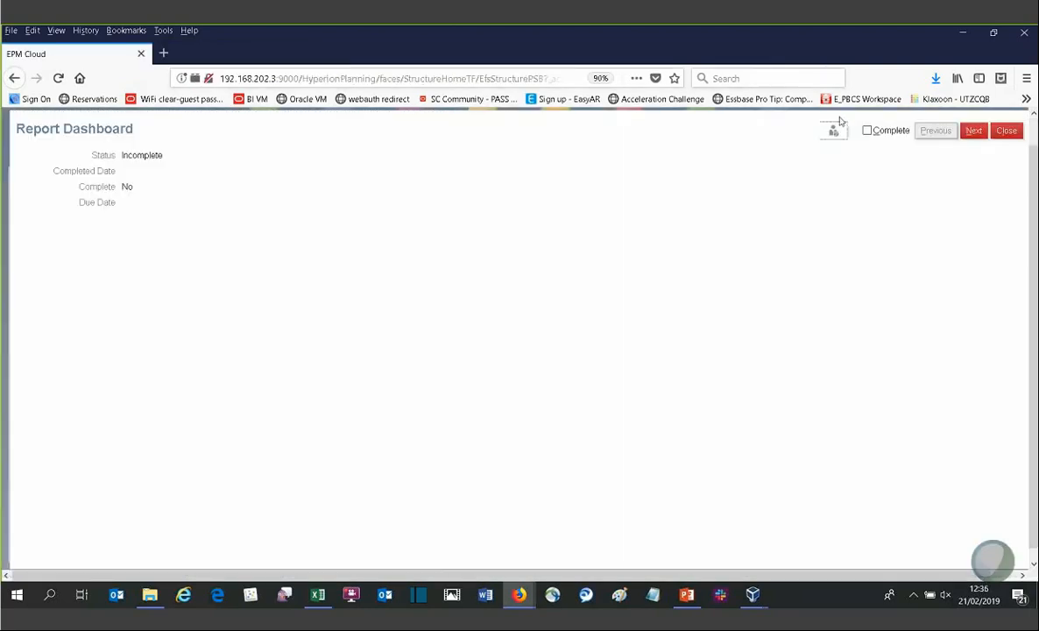
{"action": "left_click", "coordinate": [1005, 129]}
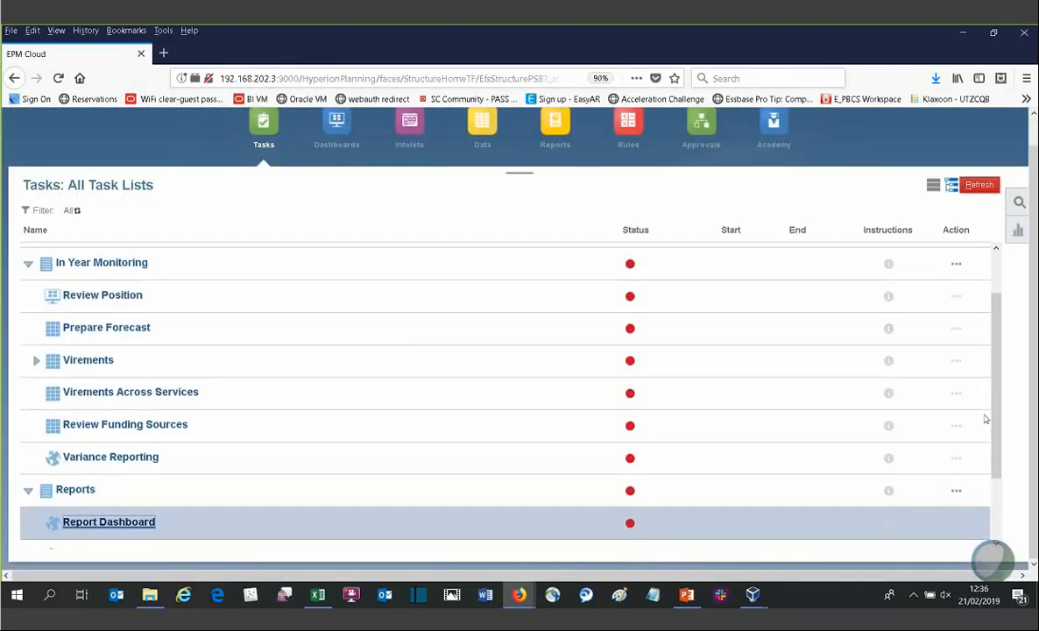
Step: Open Review Establishment, expand an employee's salary costs, close the task, and switch to File Explorer
{"action": "scroll", "coordinate": [232, 499], "scroll_direction": "down", "scroll_amount": 3}
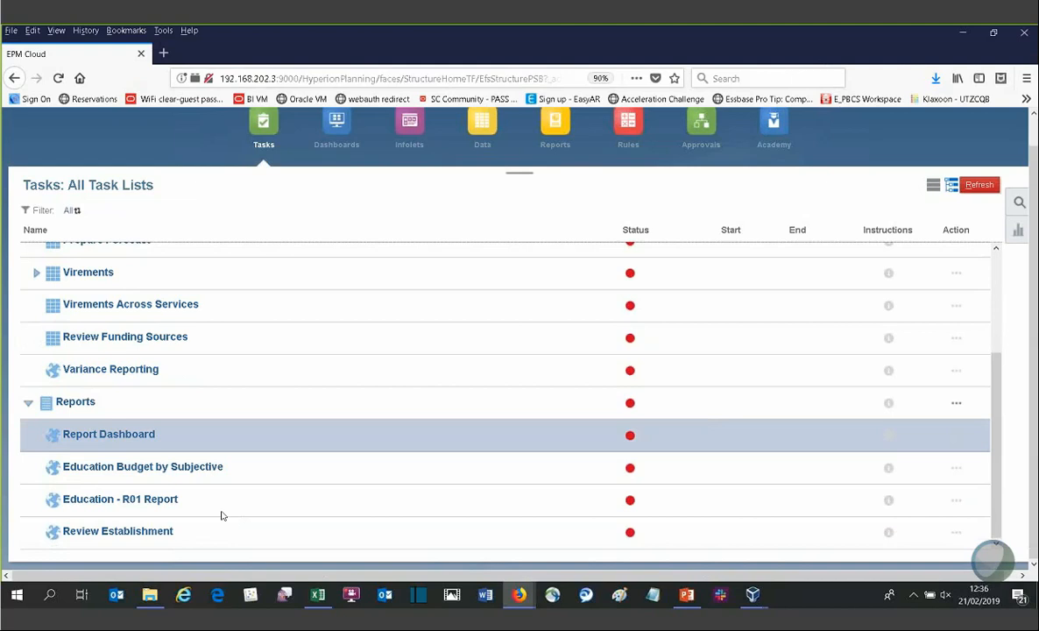
{"action": "left_click", "coordinate": [131, 531]}
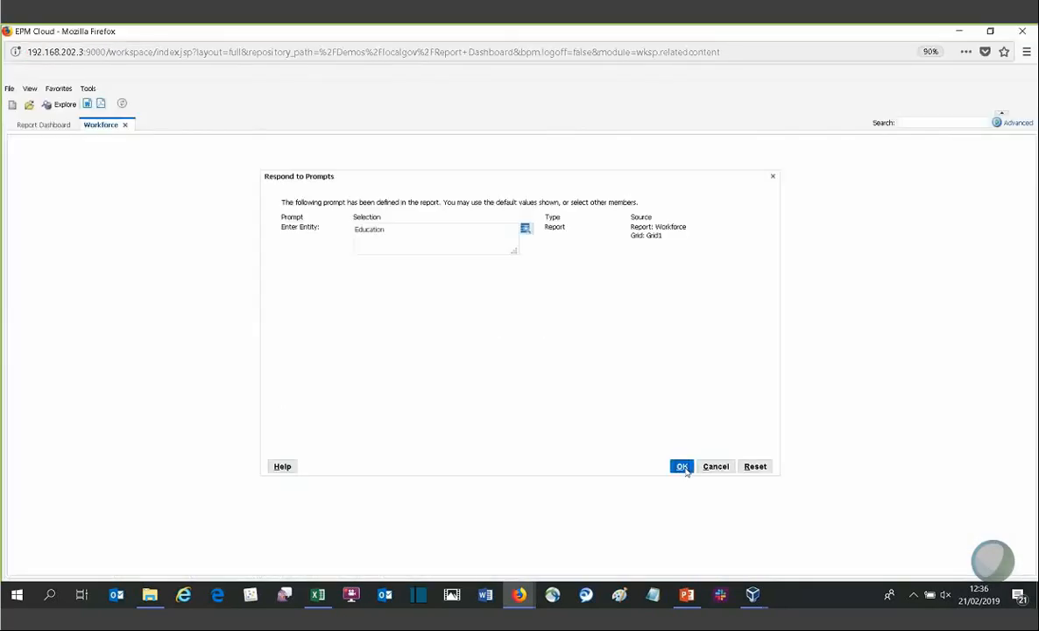
{"action": "left_click", "coordinate": [682, 467]}
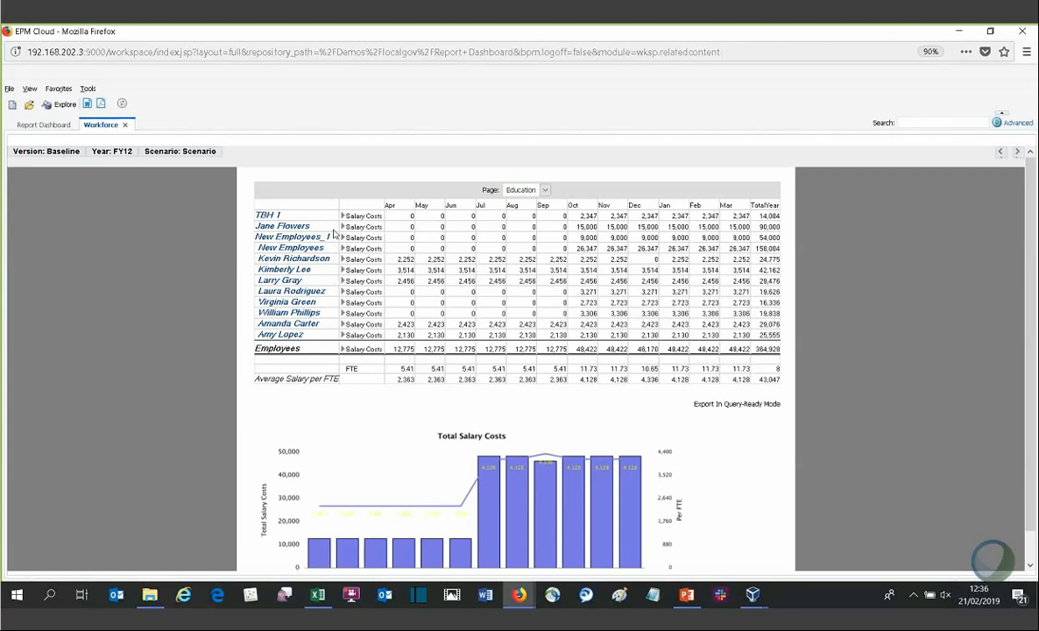
{"action": "left_click", "coordinate": [342, 226]}
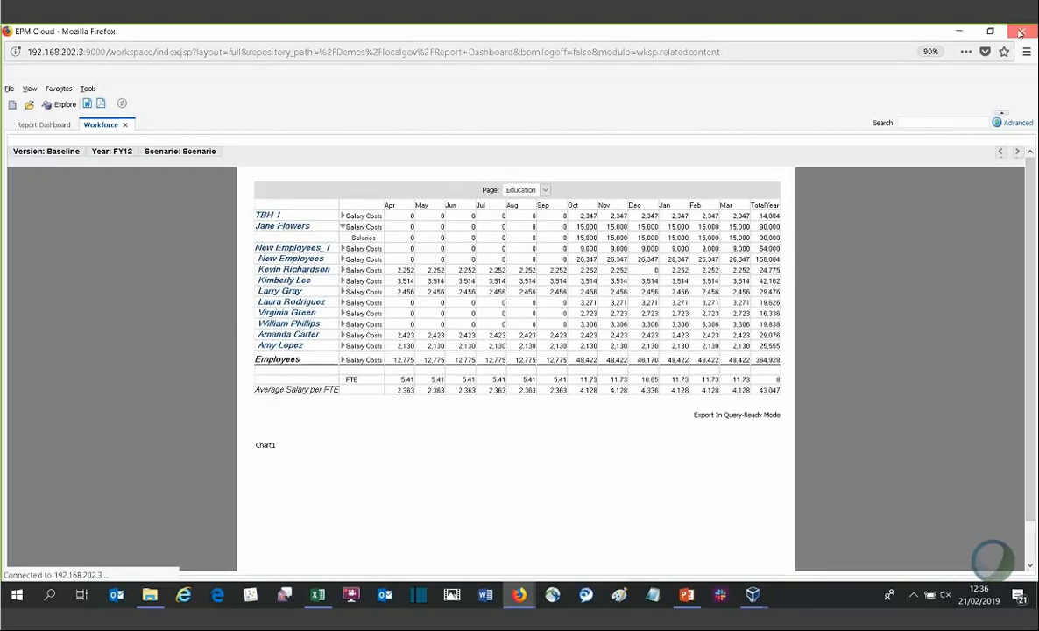
{"action": "left_click", "coordinate": [958, 31]}
{"action": "left_click", "coordinate": [735, 34]}
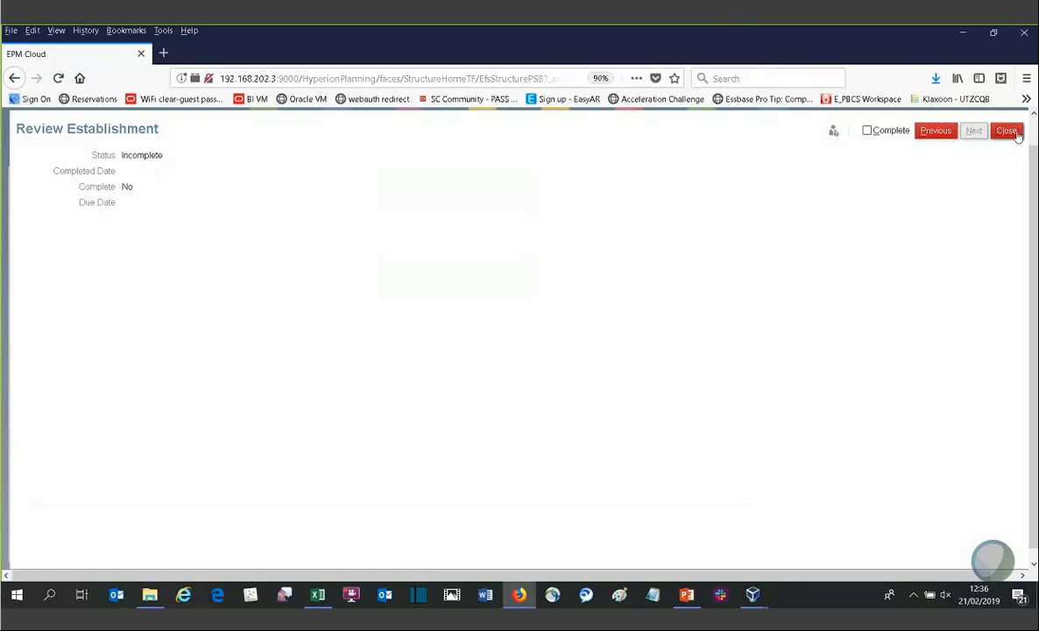
{"action": "left_click", "coordinate": [1006, 130]}
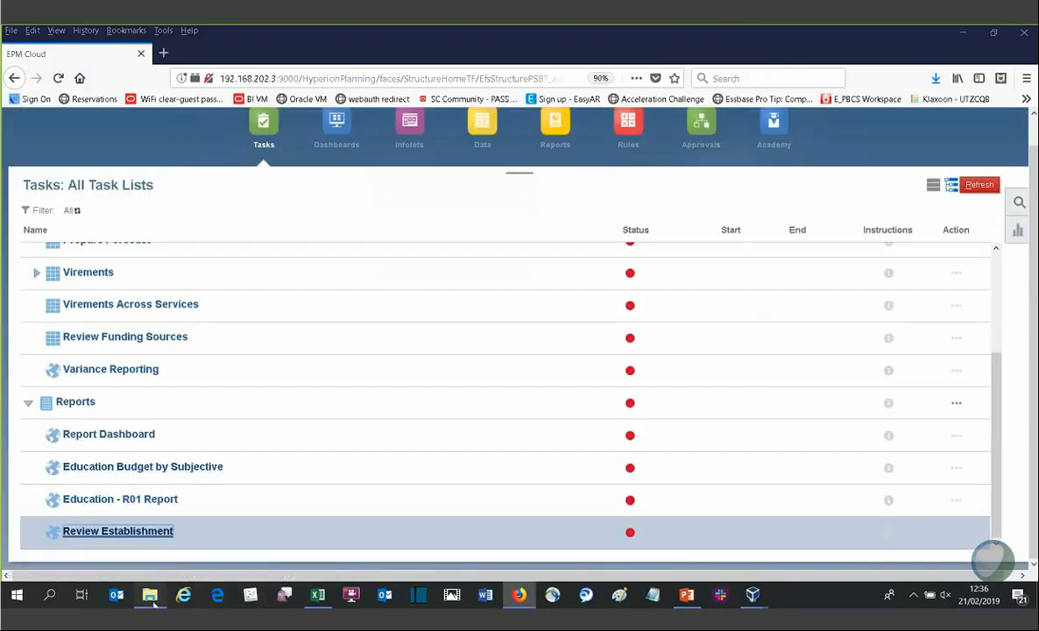
{"action": "left_click", "coordinate": [150, 595]}
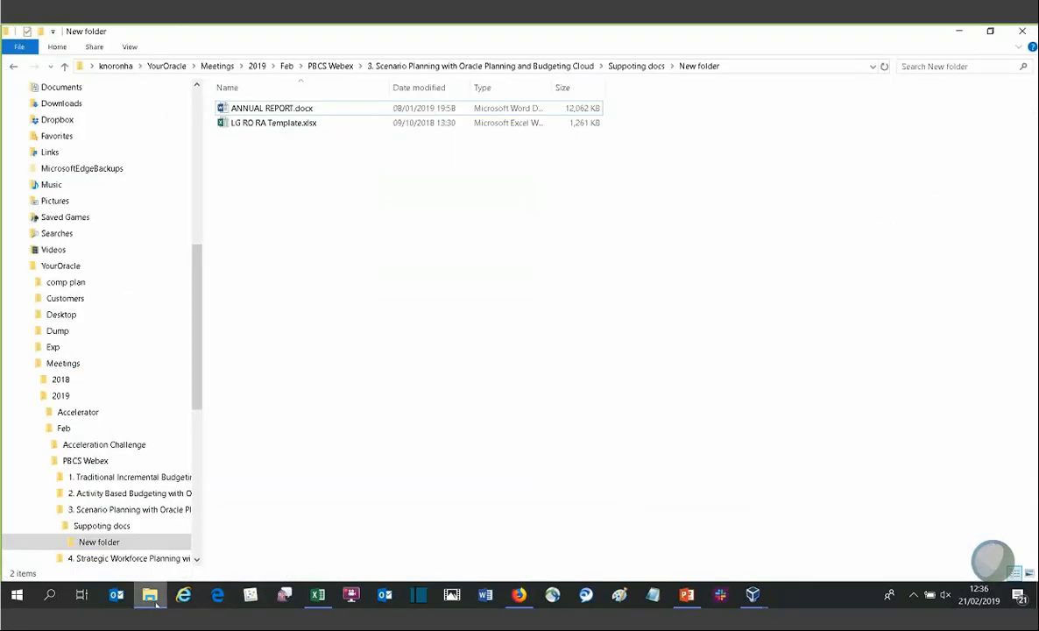
Step: Open the LG RO RA Template.xlsx workbook from the supporting docs folder and maximise its window
{"action": "left_click", "coordinate": [254, 109]}
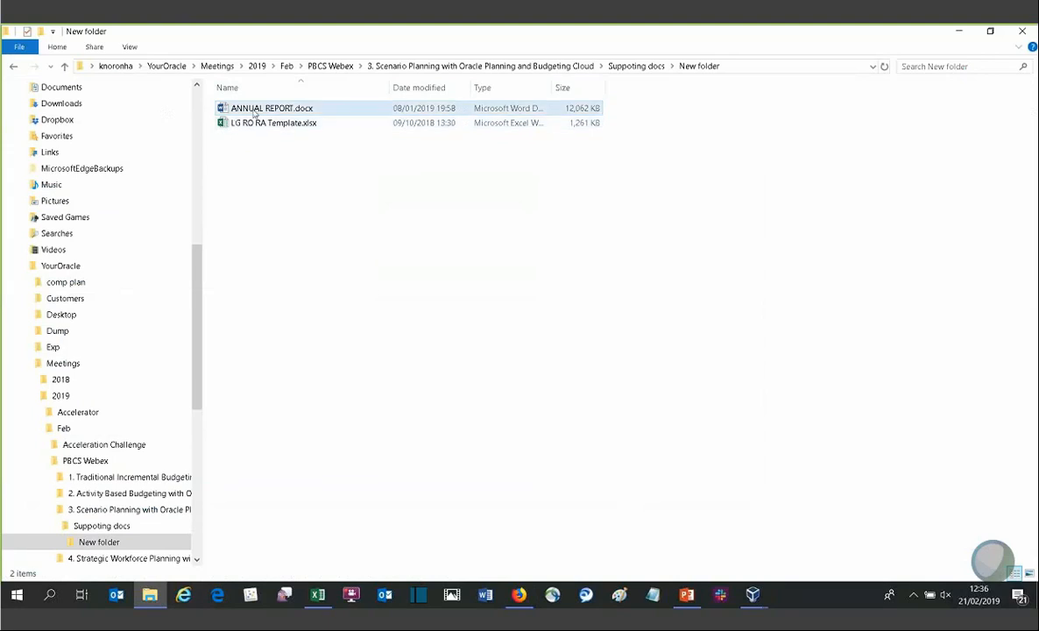
{"action": "left_click", "coordinate": [271, 131]}
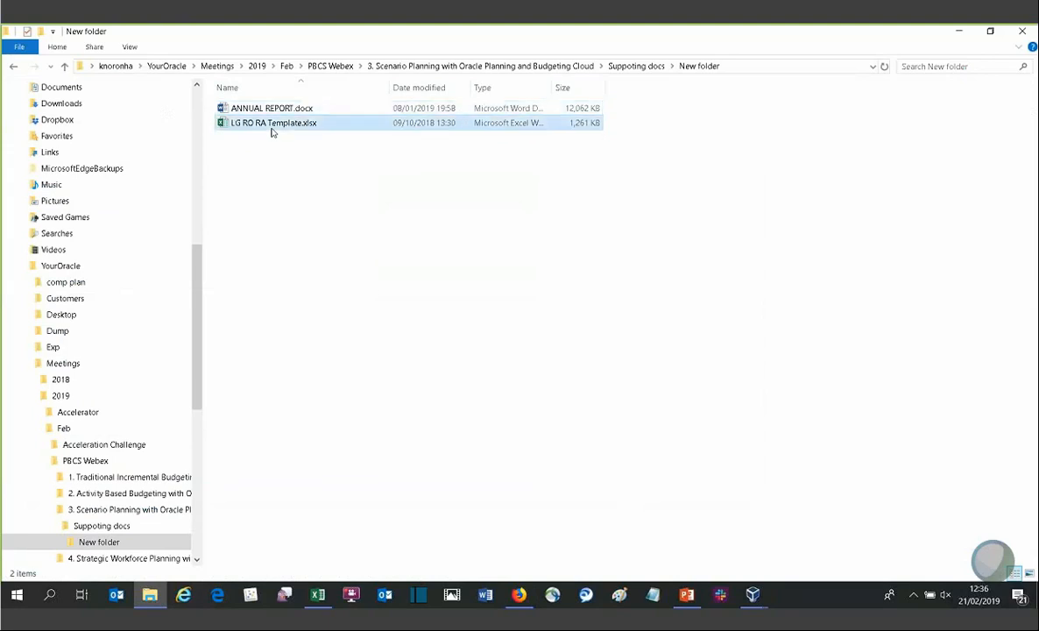
{"action": "double_click", "coordinate": [272, 131]}
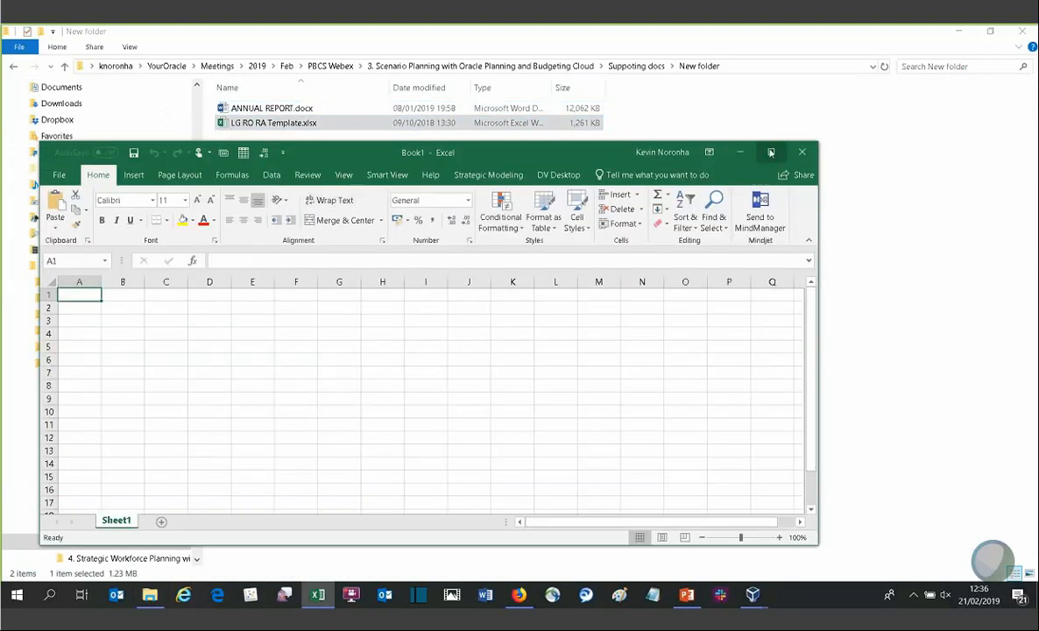
{"action": "left_click", "coordinate": [771, 153]}
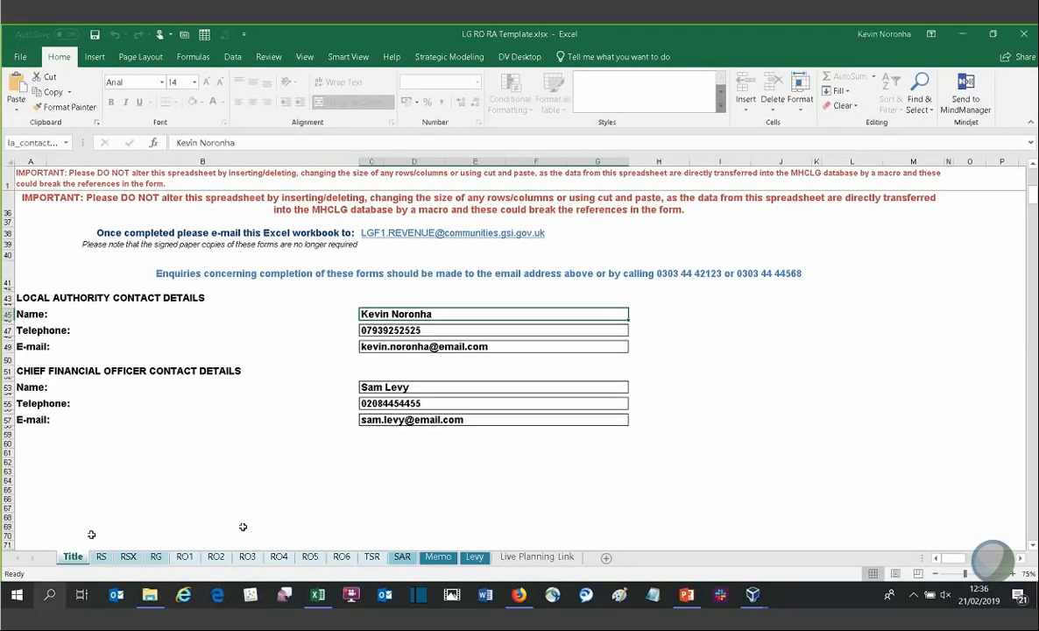
Step: Browse the workbook's RG, RO1, Live Planning Link and RO5 sheets
{"action": "left_click", "coordinate": [157, 556]}
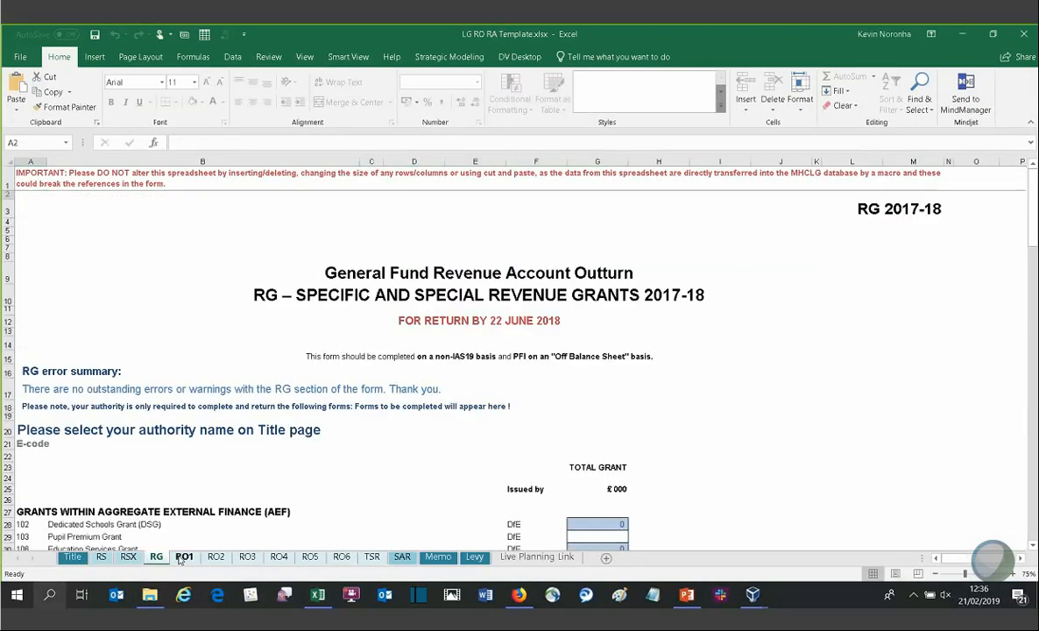
{"action": "left_click", "coordinate": [184, 556]}
{"action": "scroll", "coordinate": [355, 468], "scroll_direction": "down", "scroll_amount": 1}
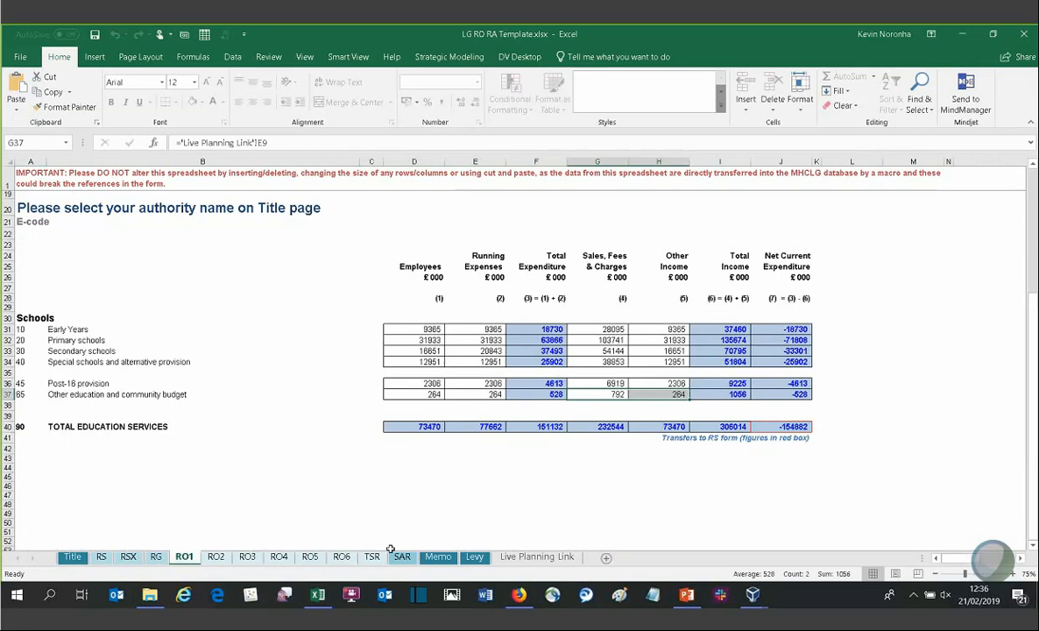
{"action": "left_click", "coordinate": [513, 558]}
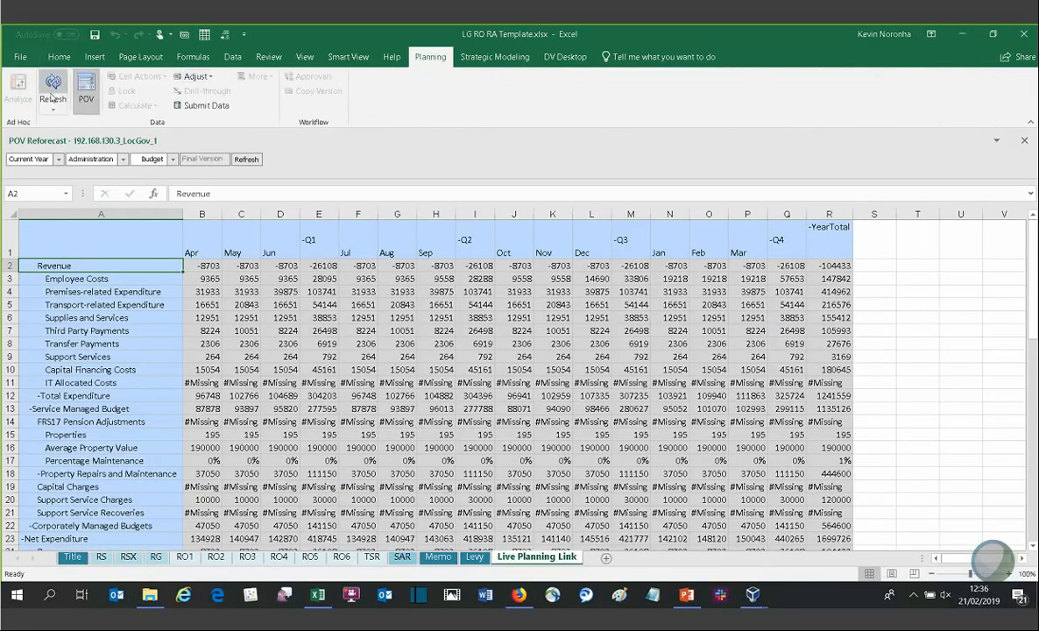
{"action": "left_click", "coordinate": [309, 557]}
{"action": "scroll", "coordinate": [484, 425], "scroll_direction": "down", "scroll_amount": 5}
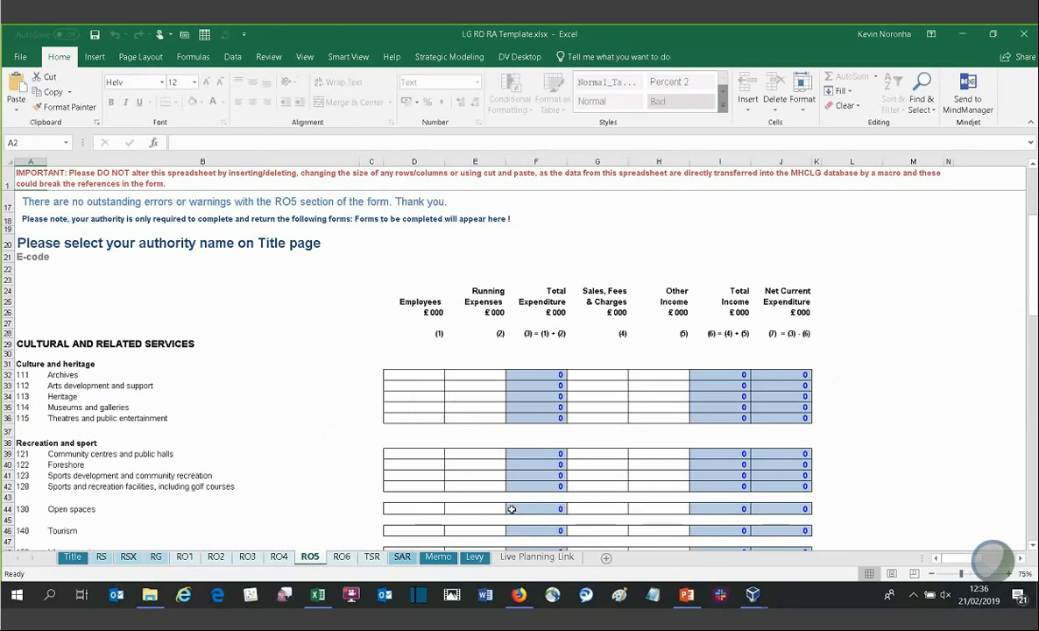
Step: Close the workbook without saving changes
{"action": "left_click", "coordinate": [858, 406]}
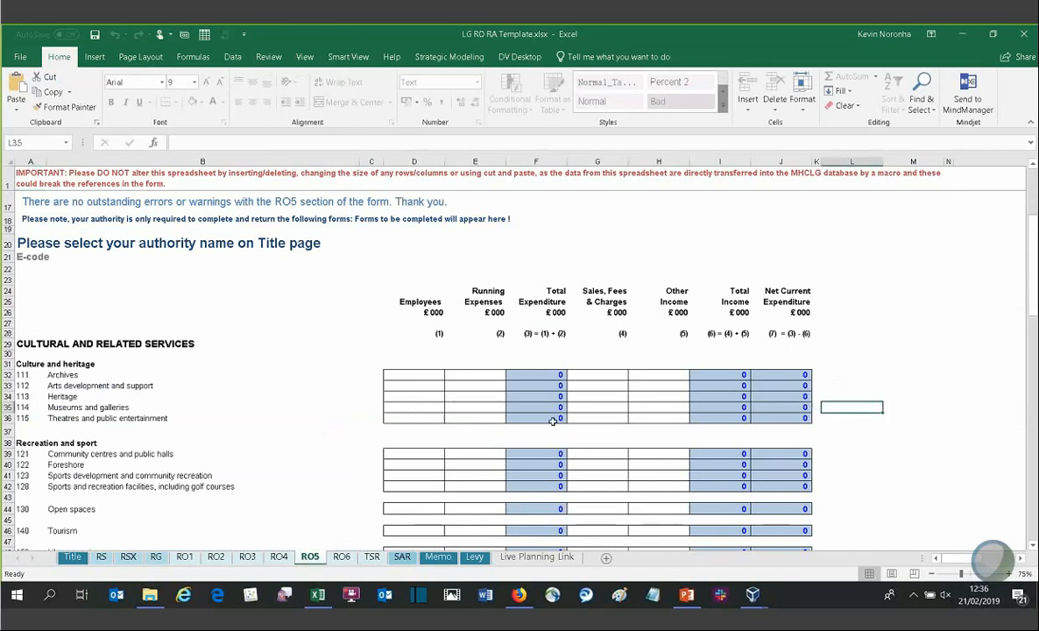
{"action": "left_click", "coordinate": [1023, 33]}
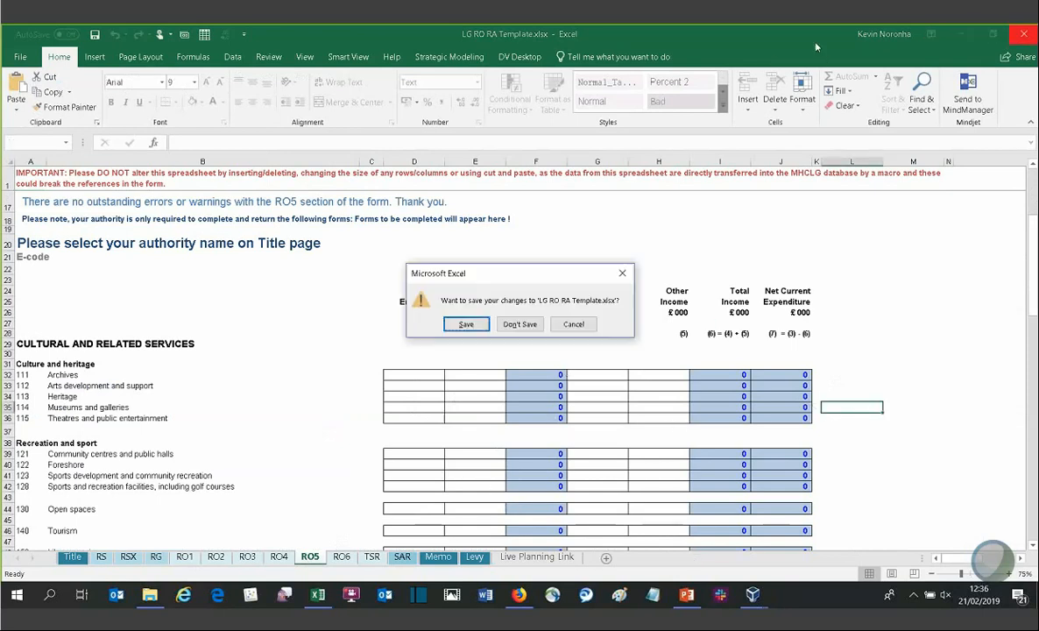
{"action": "left_click", "coordinate": [519, 323]}
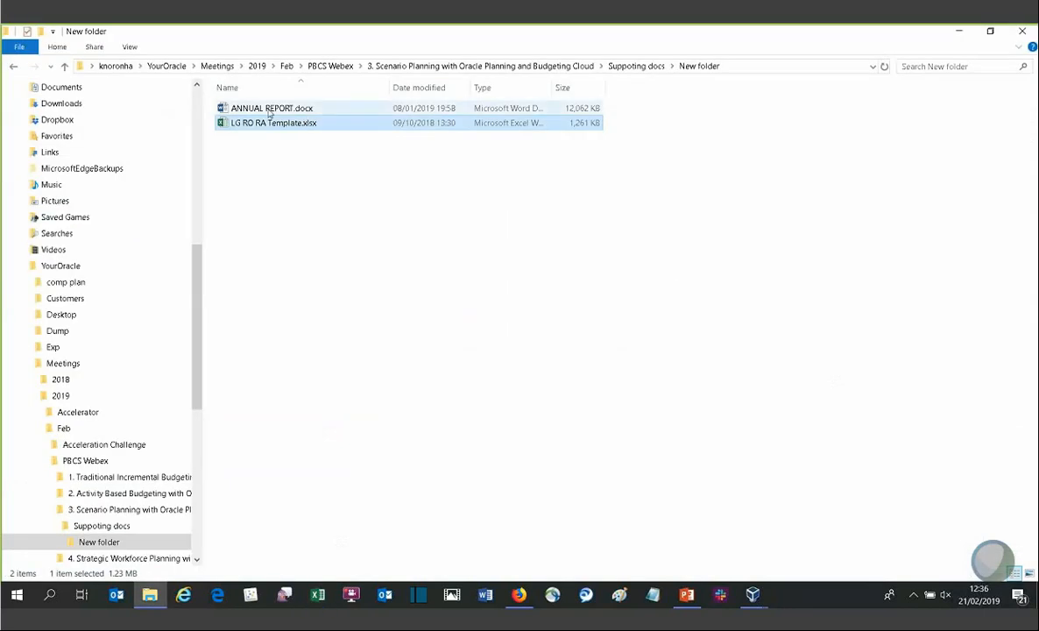
Step: Open ANNUAL REPORT.docx and scroll down to its service expenditure table
{"action": "left_click", "coordinate": [269, 109]}
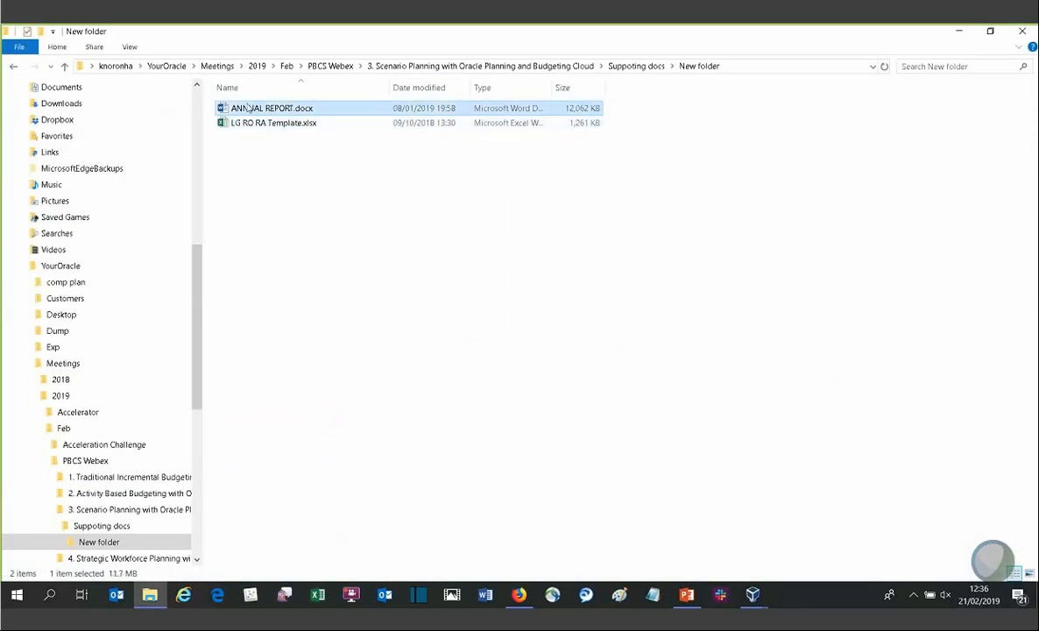
{"action": "double_click", "coordinate": [254, 108]}
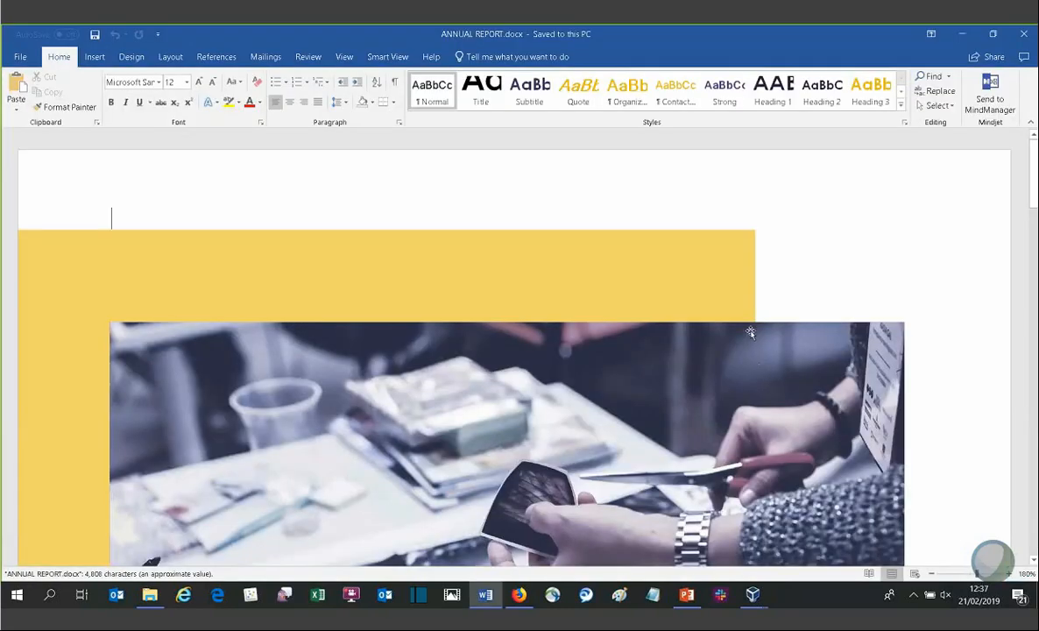
{"action": "scroll", "coordinate": [749, 331], "scroll_direction": "down", "scroll_amount": 4}
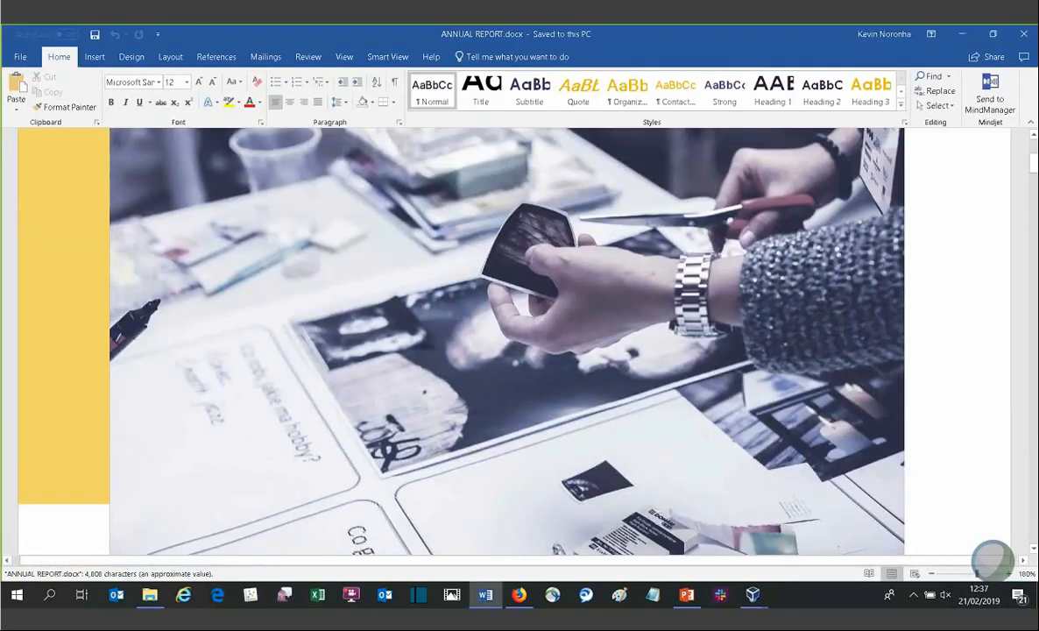
{"action": "left_click_drag", "start_coordinate": [1033, 163], "coordinate": [1031, 338]}
Step: Show the Smart View ribbon in the document, then close Word
{"action": "left_click", "coordinate": [387, 56]}
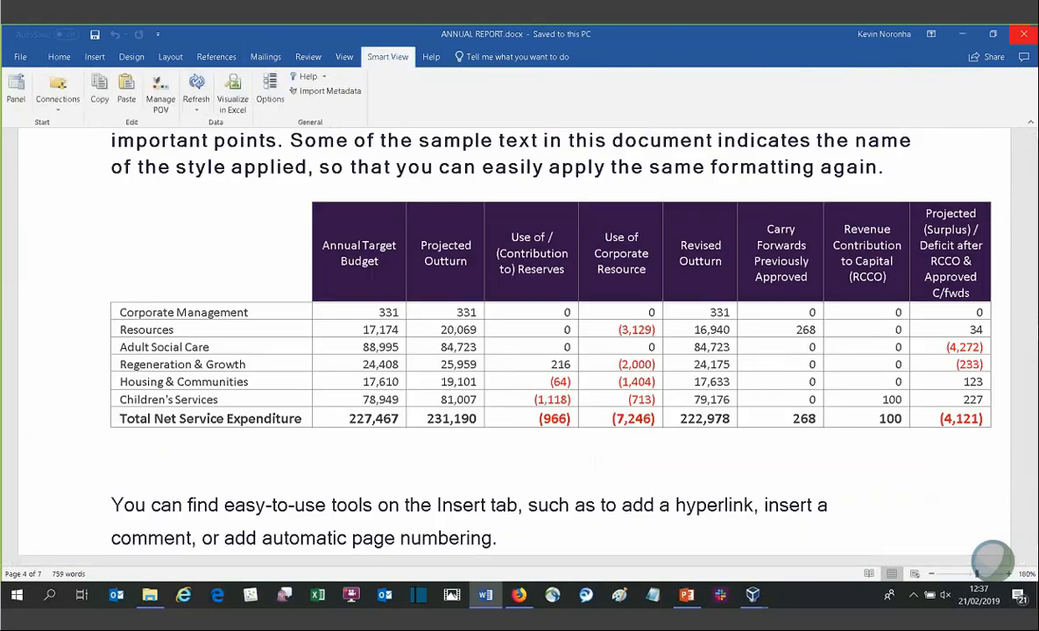
{"action": "left_click", "coordinate": [1024, 34]}
{"action": "left_click", "coordinate": [1025, 33]}
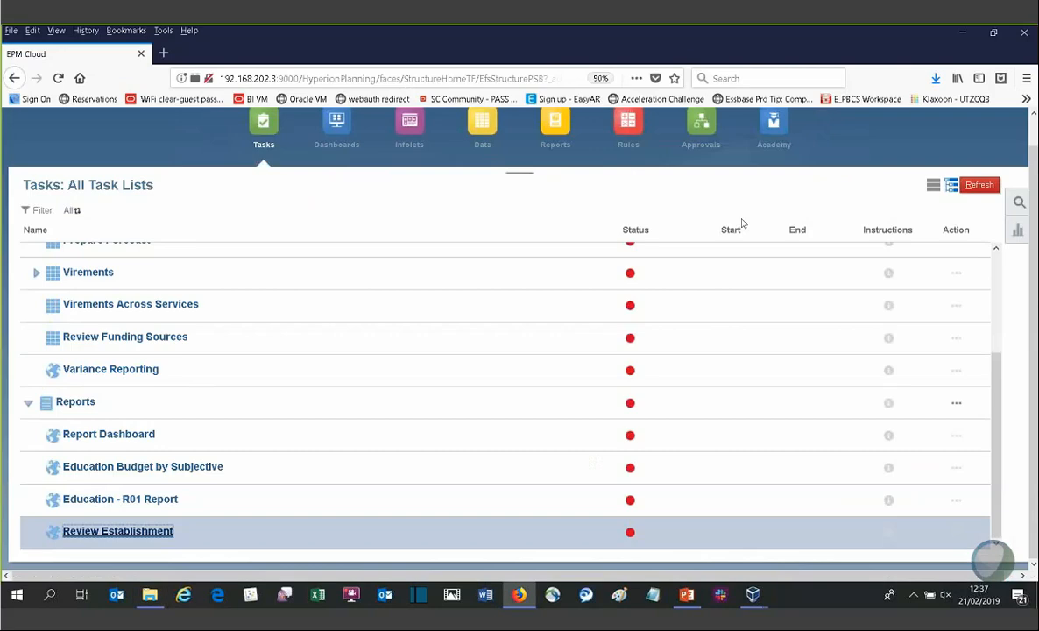
Step: Switch to the demo 2 slides presentation, select slide 10 and start the slide show from it
{"action": "left_click", "coordinate": [684, 596]}
{"action": "scroll", "coordinate": [90, 451], "scroll_direction": "down", "scroll_amount": 1}
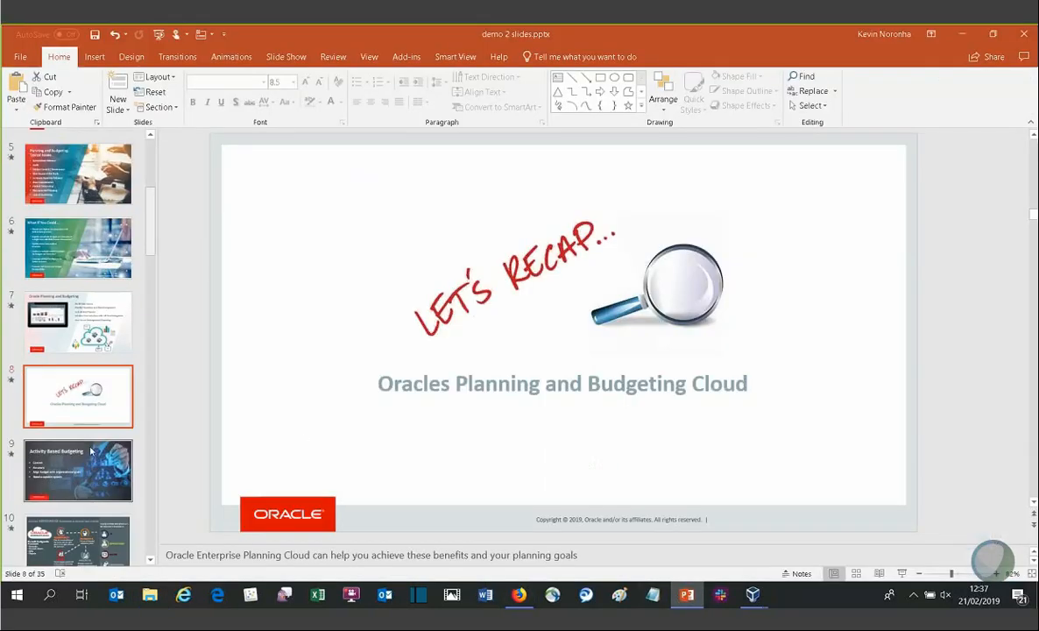
{"action": "scroll", "coordinate": [90, 451], "scroll_direction": "down", "scroll_amount": 2}
{"action": "left_click", "coordinate": [88, 399]}
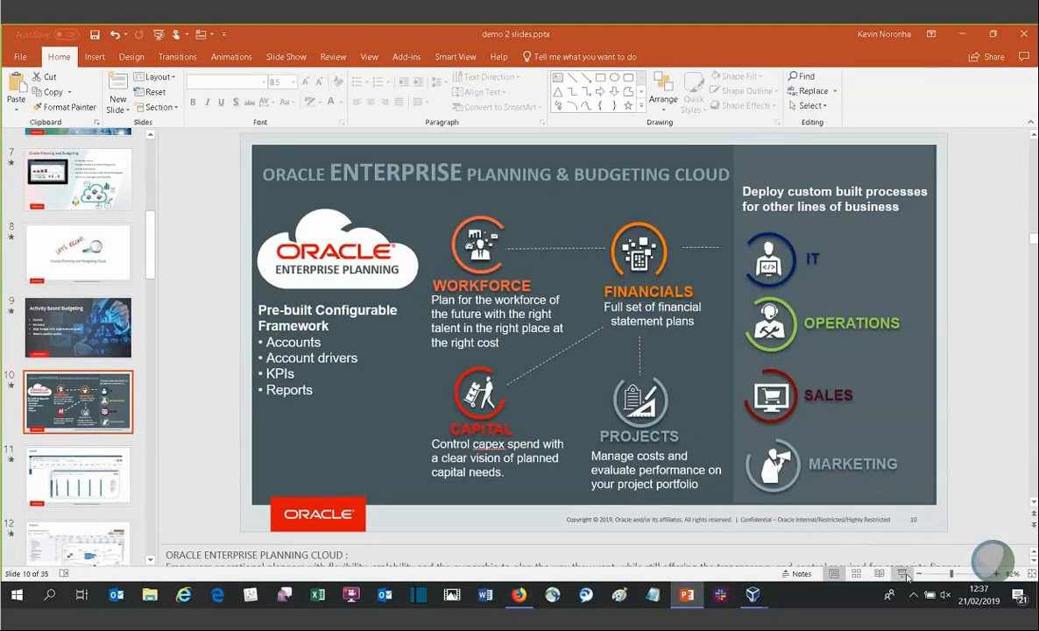
{"action": "left_click", "coordinate": [903, 573]}
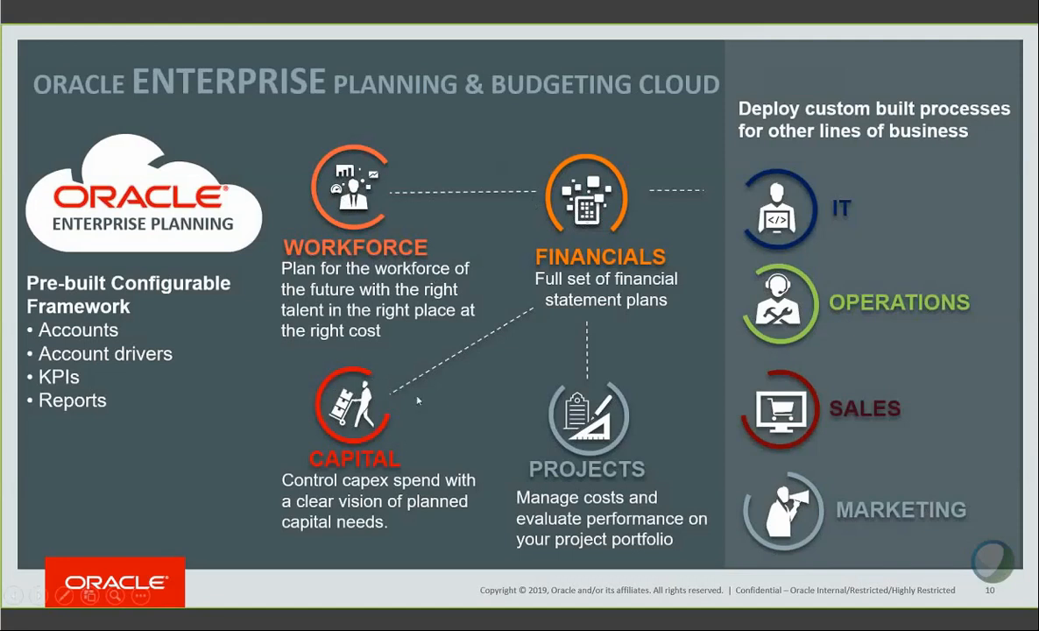
Step: Advance to the mobile analytics video slide, play the embedded video and skip through its timeline
{"action": "left_click", "coordinate": [547, 422]}
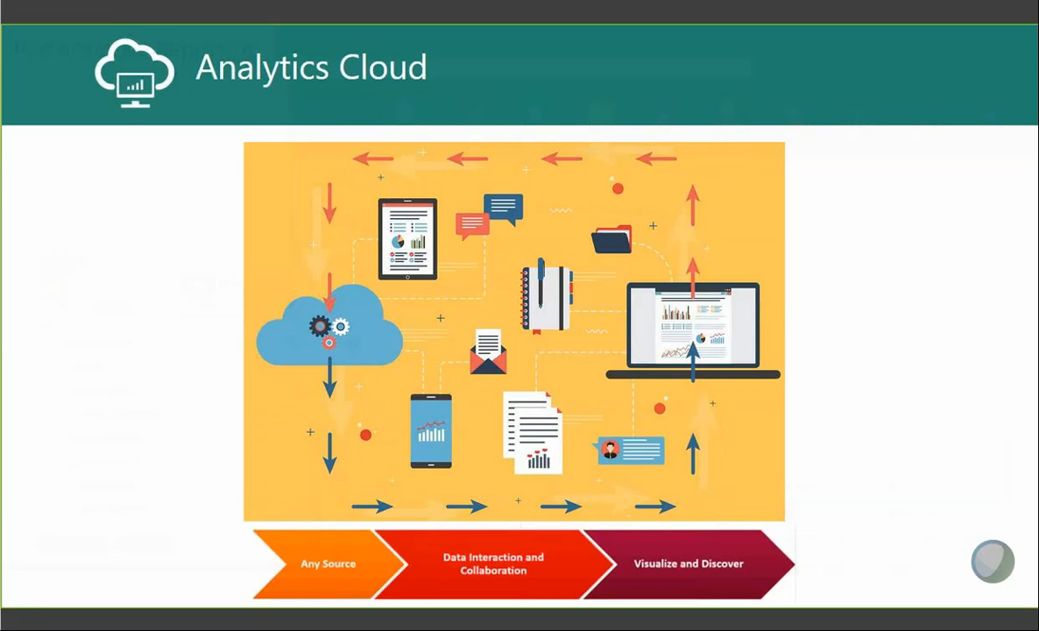
{"action": "key", "text": "Right"}
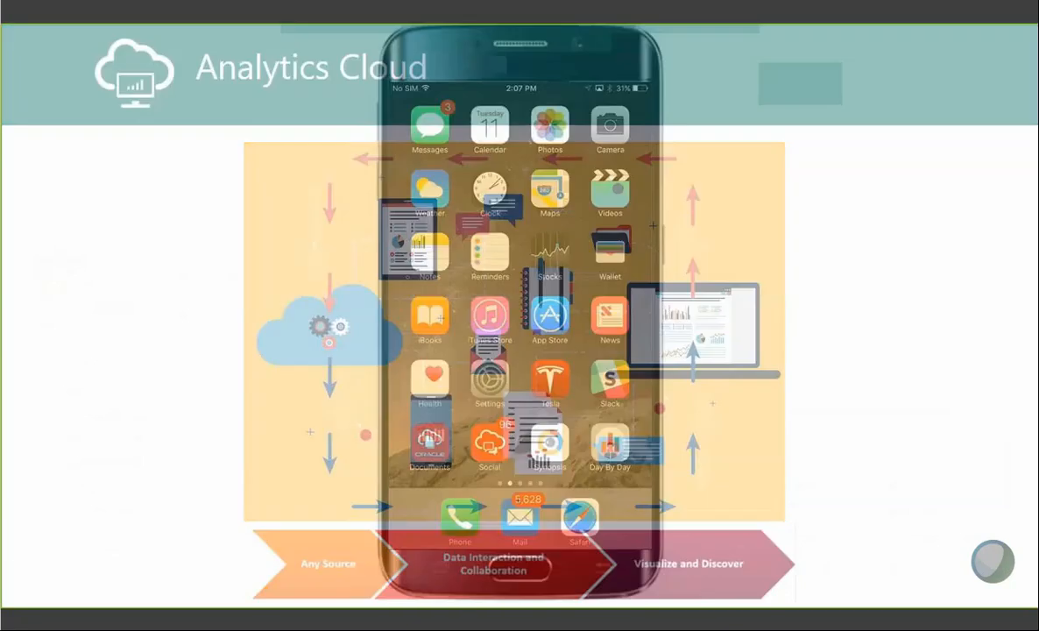
{"action": "mouse_move", "coordinate": [446, 530]}
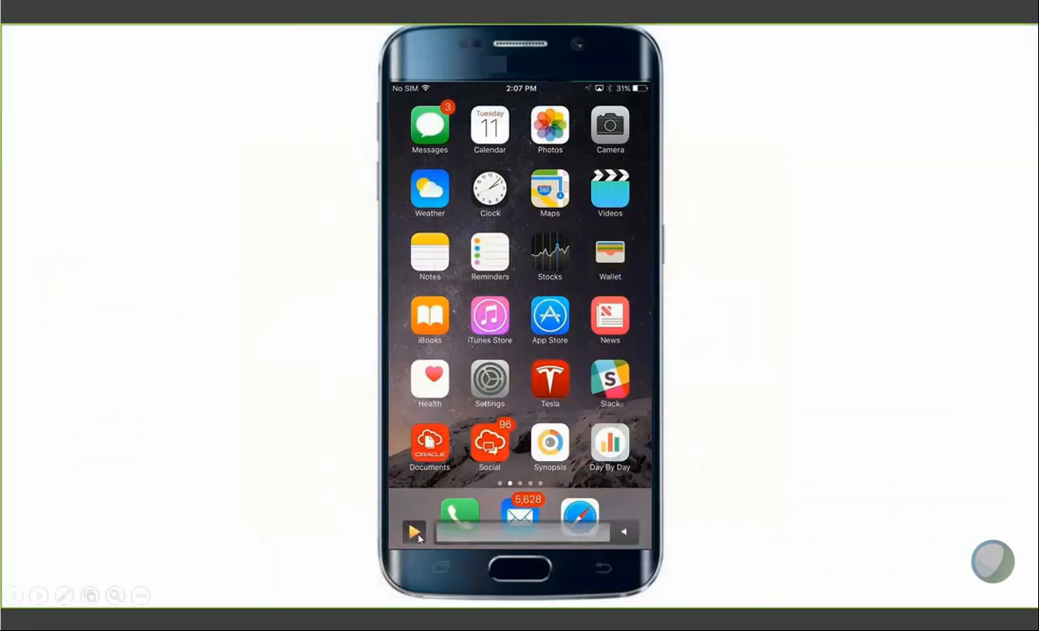
{"action": "left_click", "coordinate": [414, 530]}
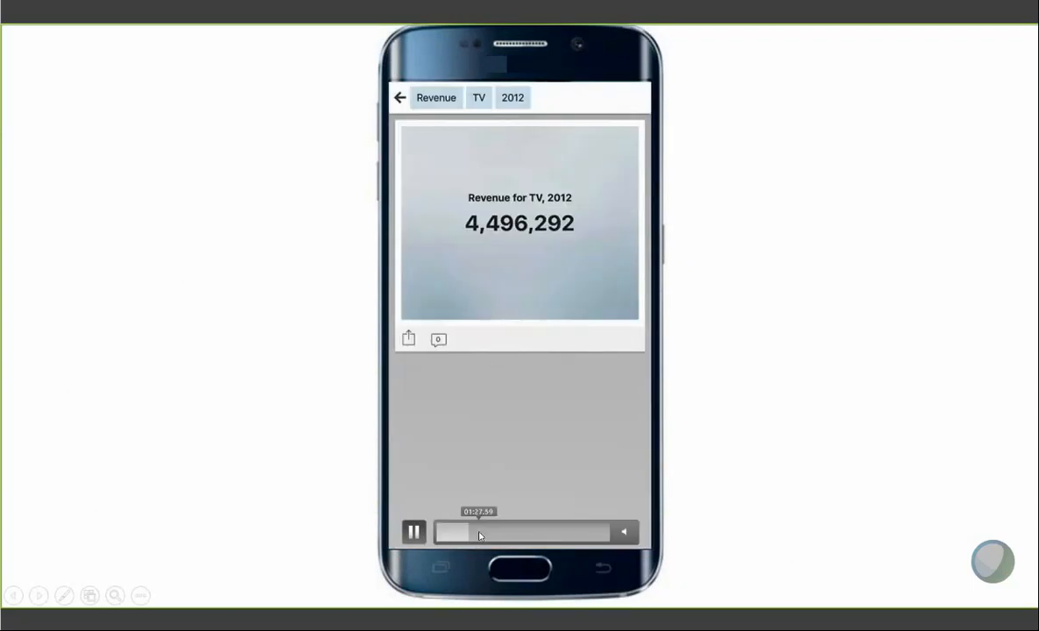
{"action": "left_click", "coordinate": [479, 535]}
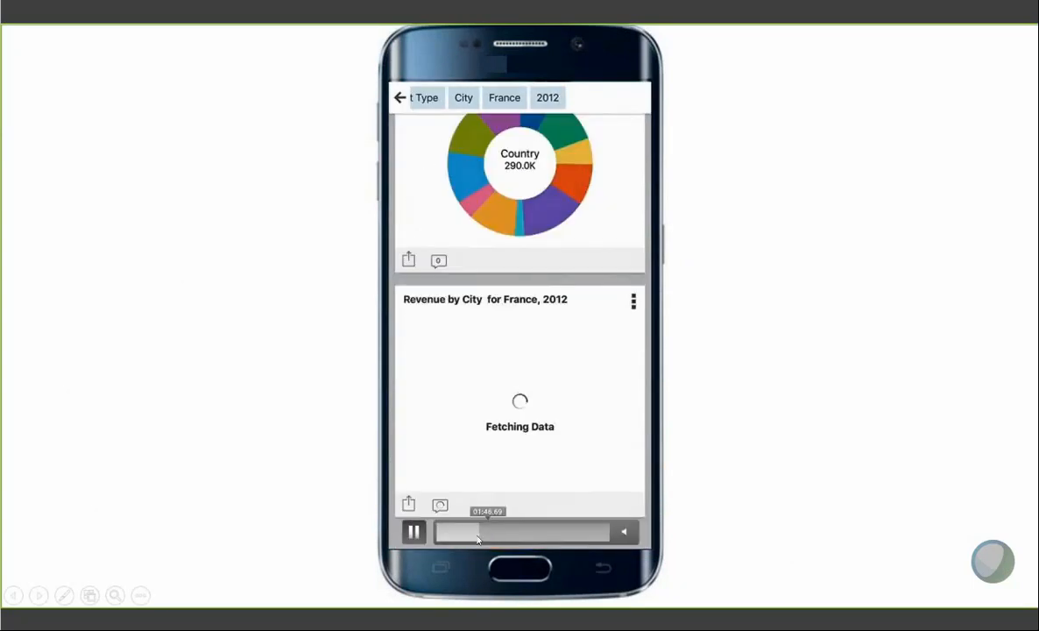
{"action": "left_click", "coordinate": [460, 539]}
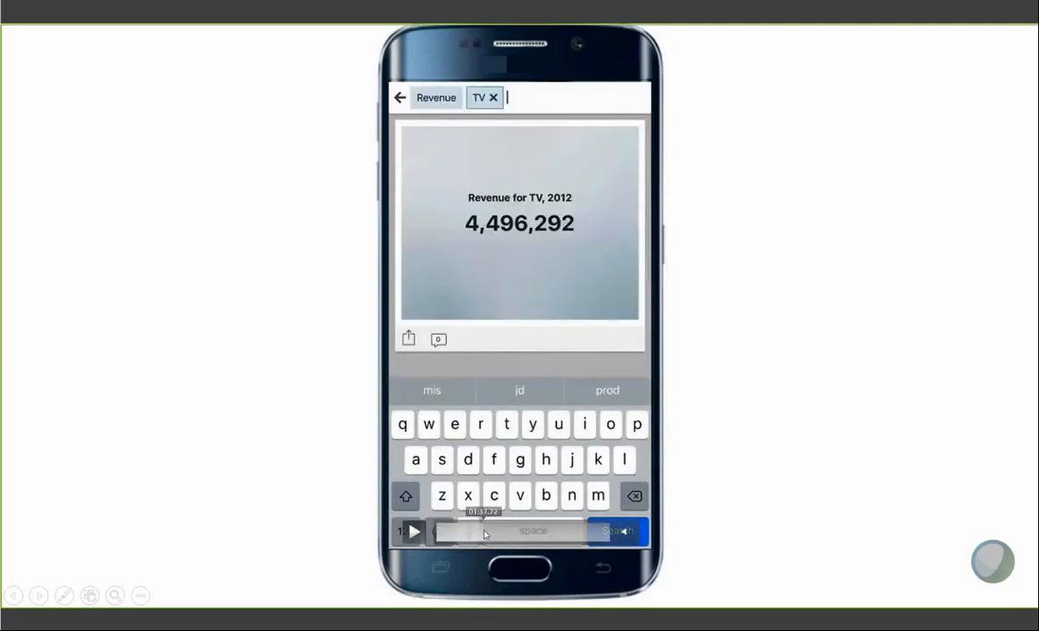
{"action": "left_click", "coordinate": [495, 534]}
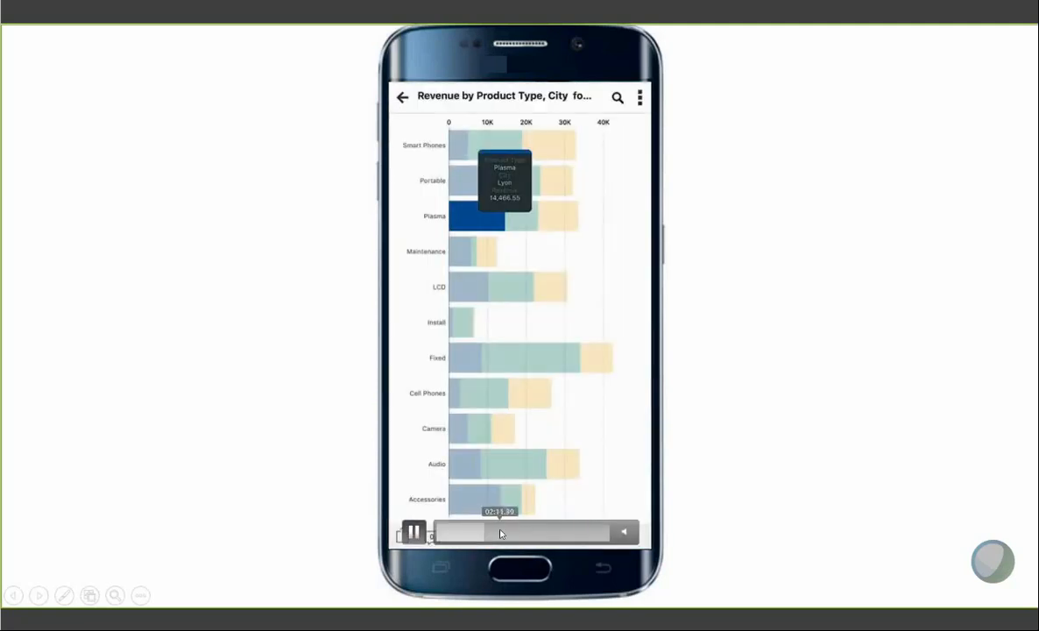
{"action": "left_click", "coordinate": [506, 533]}
{"action": "left_click", "coordinate": [514, 534]}
{"action": "left_click", "coordinate": [540, 537]}
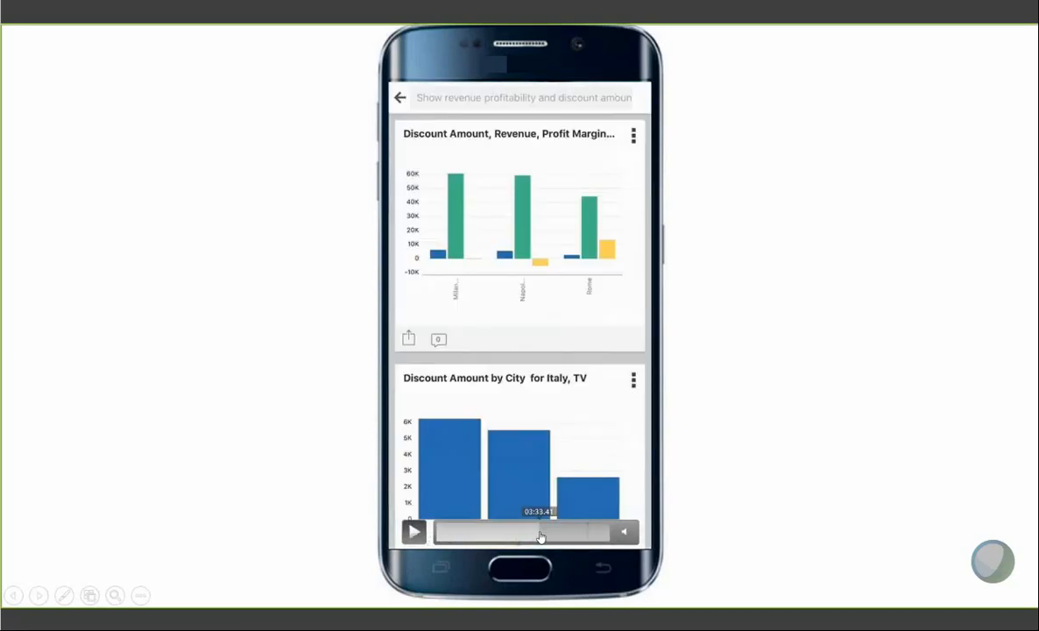
{"action": "left_click", "coordinate": [523, 537]}
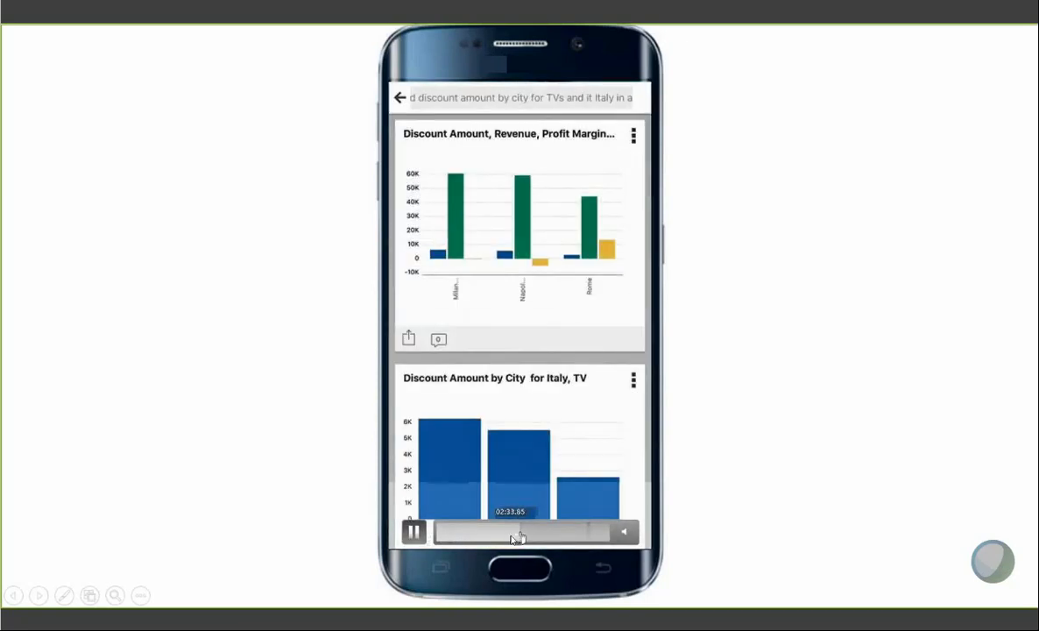
{"action": "left_click", "coordinate": [513, 537]}
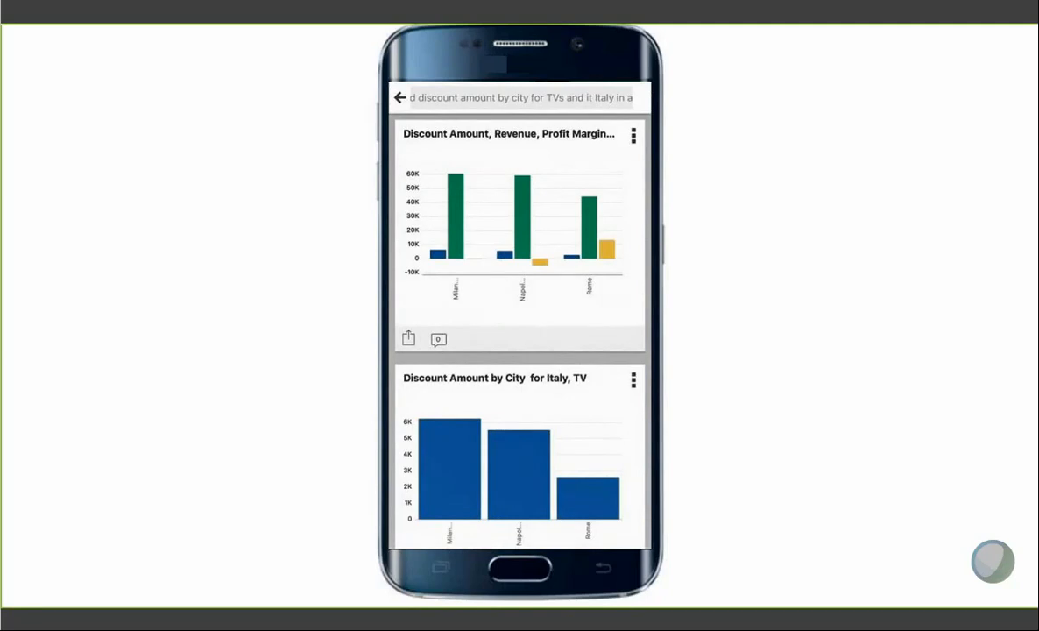
Step: Play the Data Visualization Desktop video on the next slide, skip through it, and advance to the Scenario Modelling slide
{"action": "scroll", "coordinate": [519, 350], "scroll_direction": "down", "scroll_amount": 4}
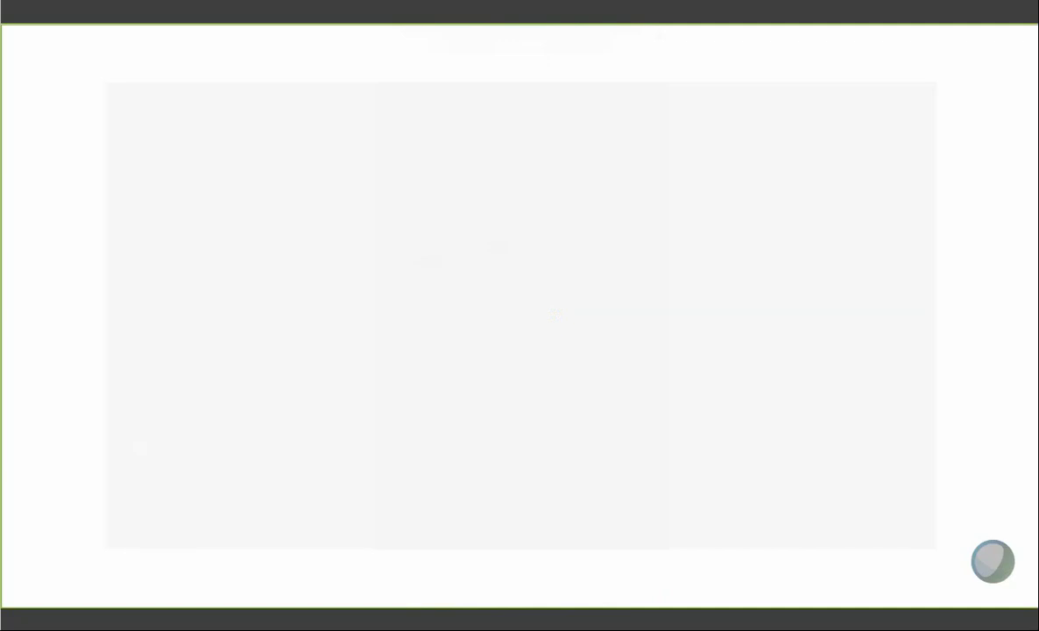
{"action": "mouse_move", "coordinate": [207, 501]}
{"action": "left_click", "coordinate": [130, 531]}
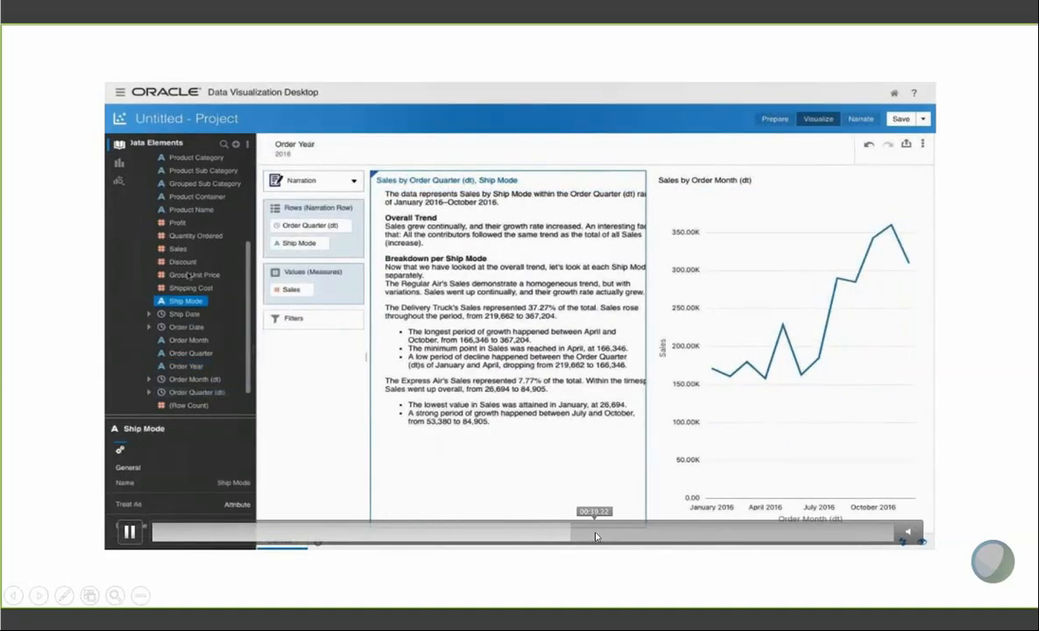
{"action": "left_click", "coordinate": [613, 535]}
{"action": "left_click", "coordinate": [635, 534]}
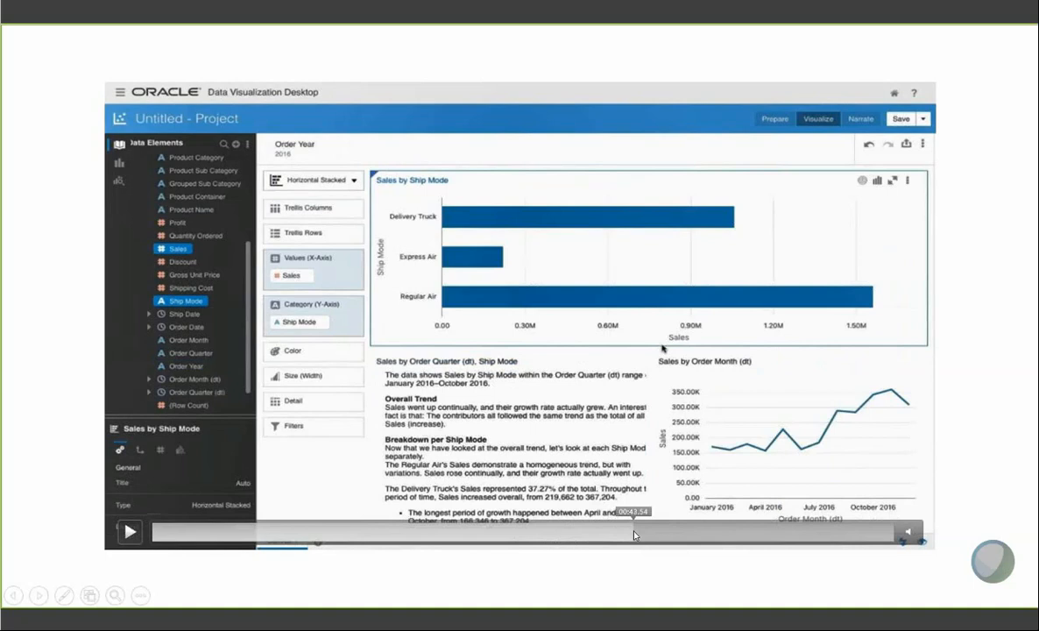
{"action": "left_click", "coordinate": [647, 534]}
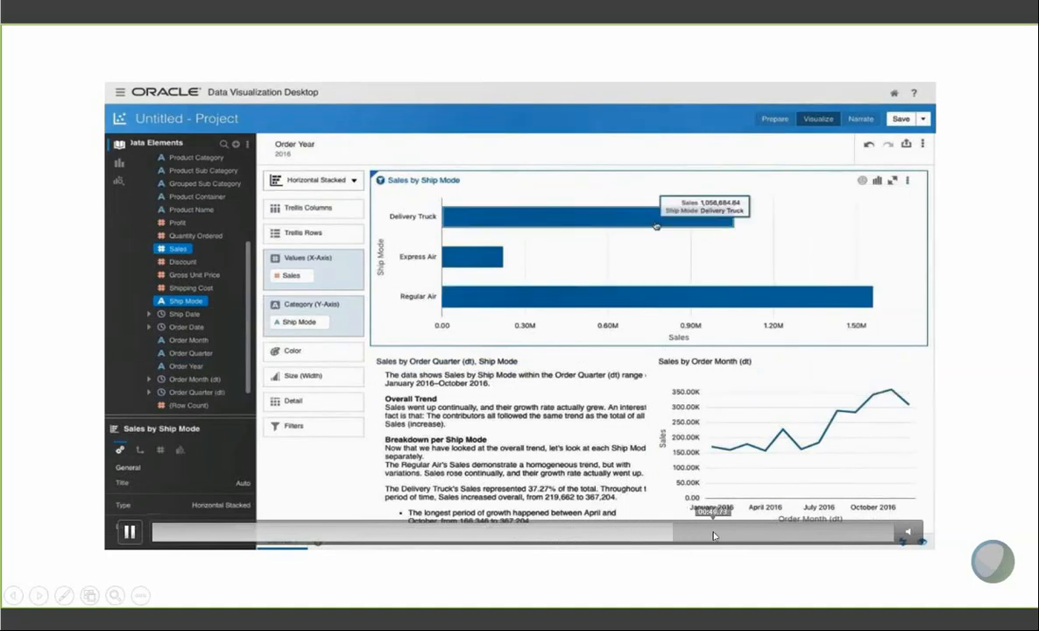
{"action": "left_click", "coordinate": [713, 536]}
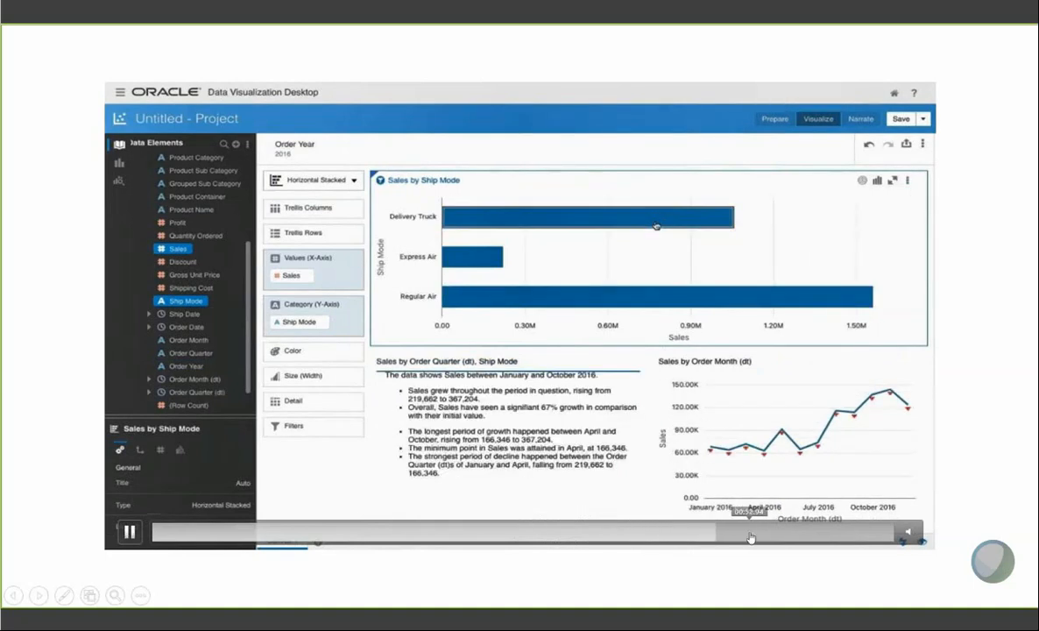
{"action": "left_click", "coordinate": [750, 536]}
{"action": "left_click", "coordinate": [780, 536]}
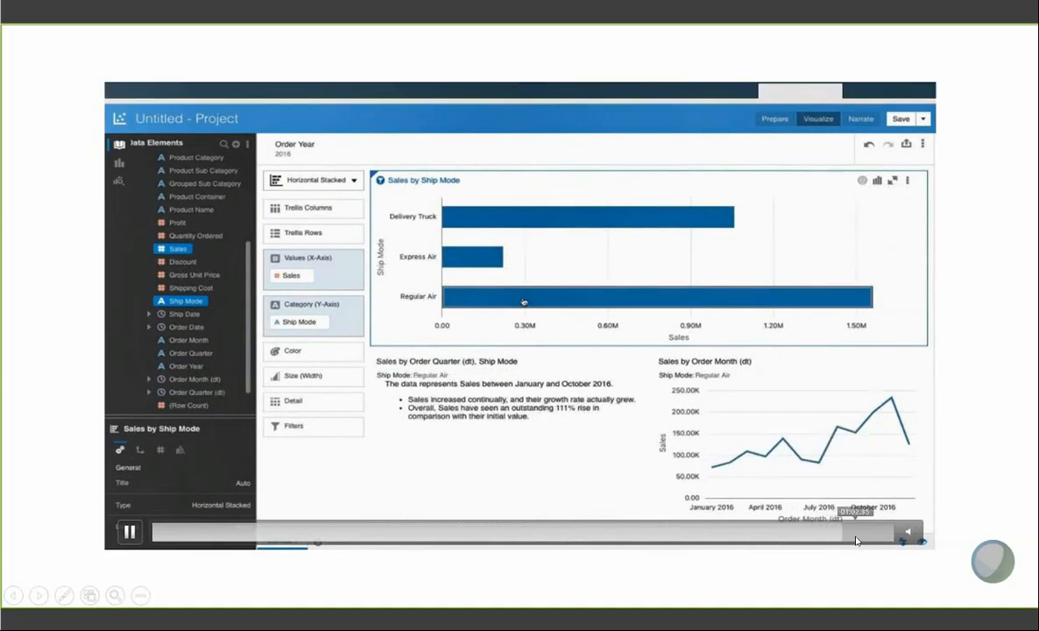
{"action": "left_click", "coordinate": [852, 536]}
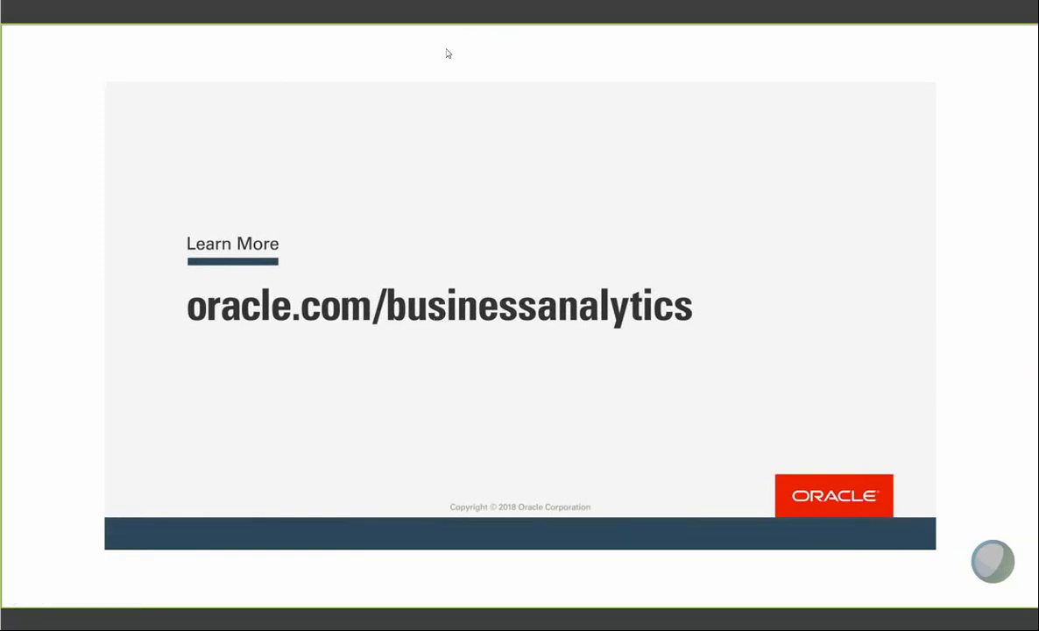
{"action": "key", "text": "Right"}
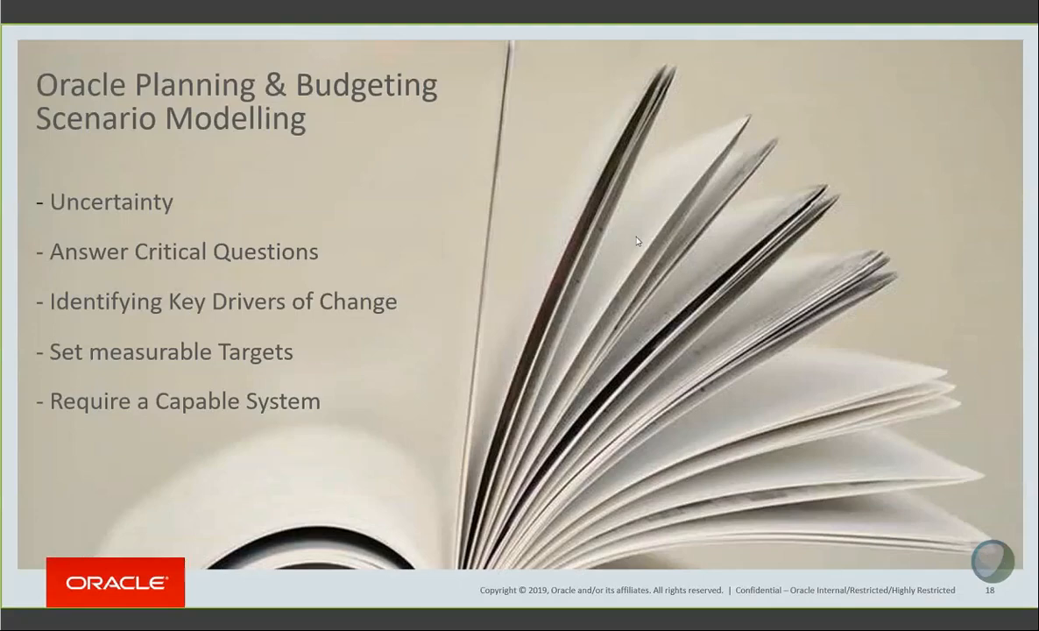
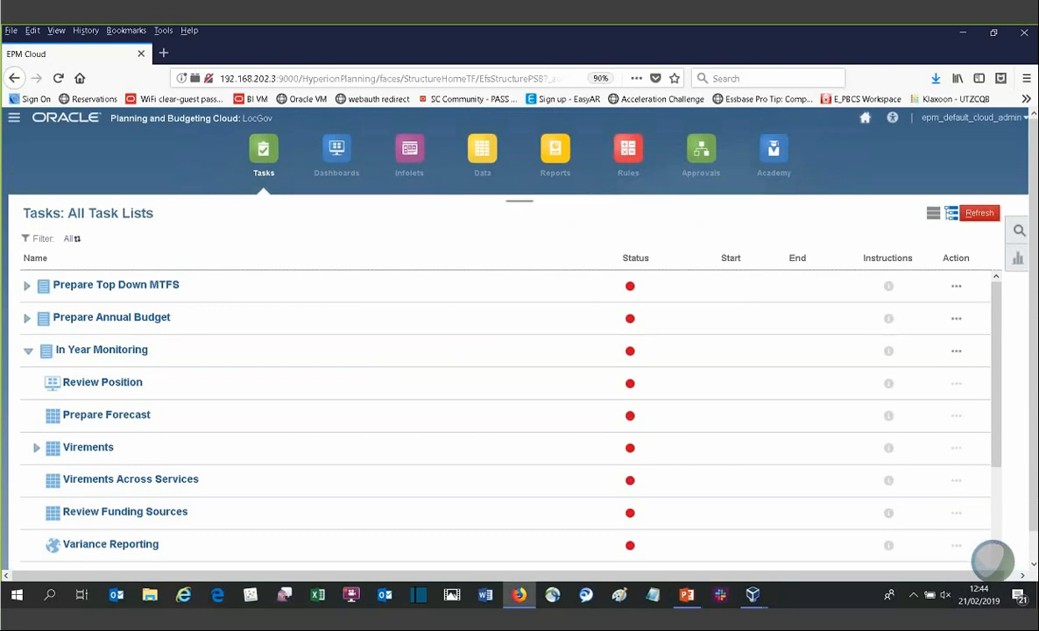
Step: Go back to the home page, open the task lists and expand the Prepare Top Down MTFS task list
{"action": "left_click", "coordinate": [864, 118]}
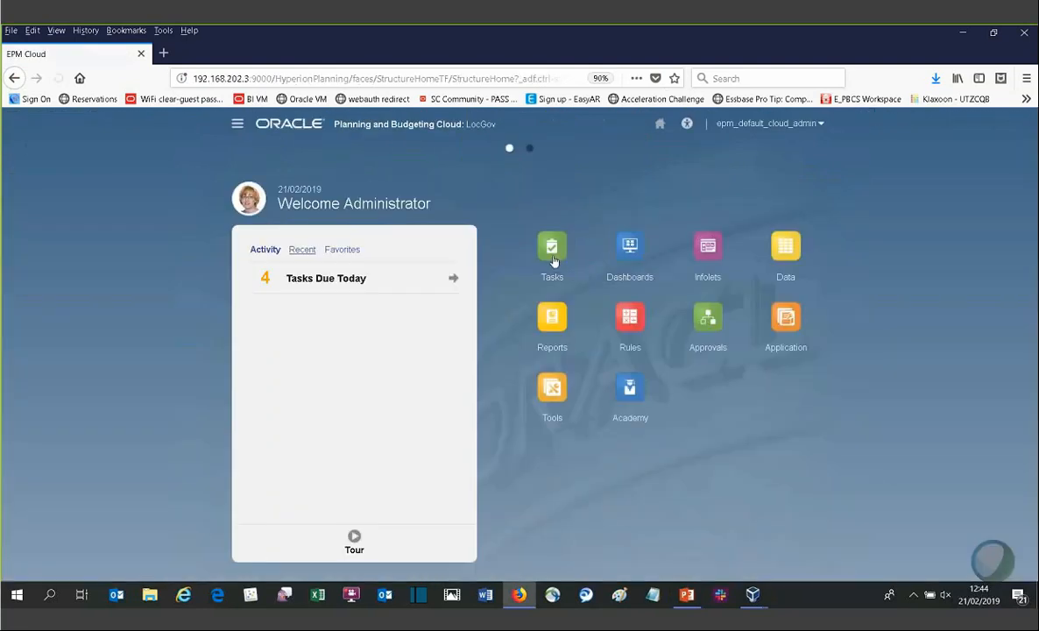
{"action": "left_click", "coordinate": [554, 256]}
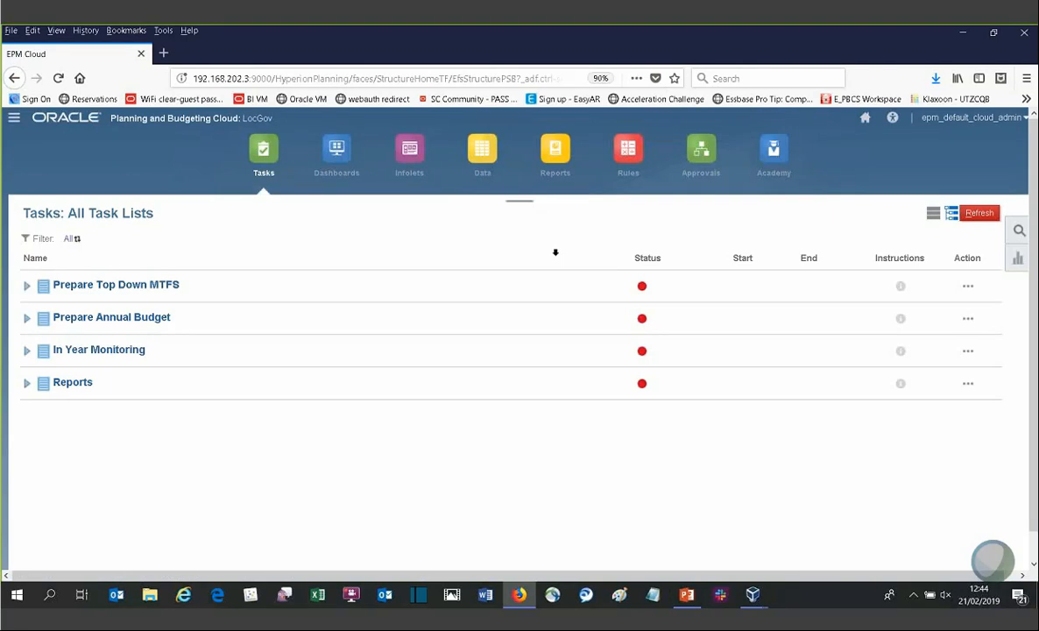
{"action": "left_click", "coordinate": [29, 293]}
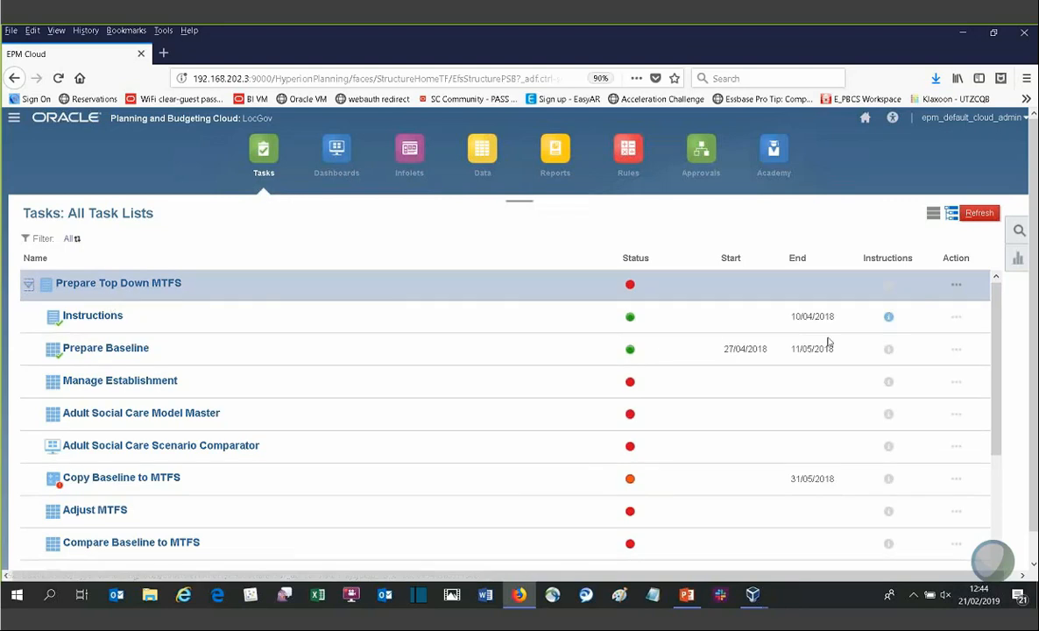
{"action": "scroll", "coordinate": [927, 341], "scroll_direction": "down", "scroll_amount": 1}
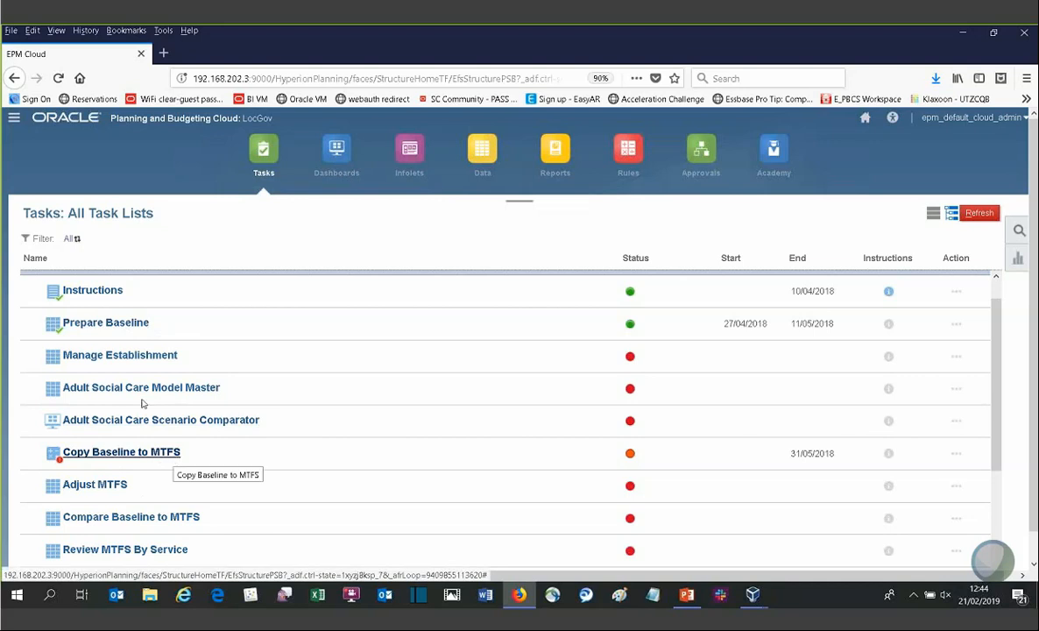
Step: Open the Prepare Baseline task form and close it again
{"action": "left_click", "coordinate": [122, 331]}
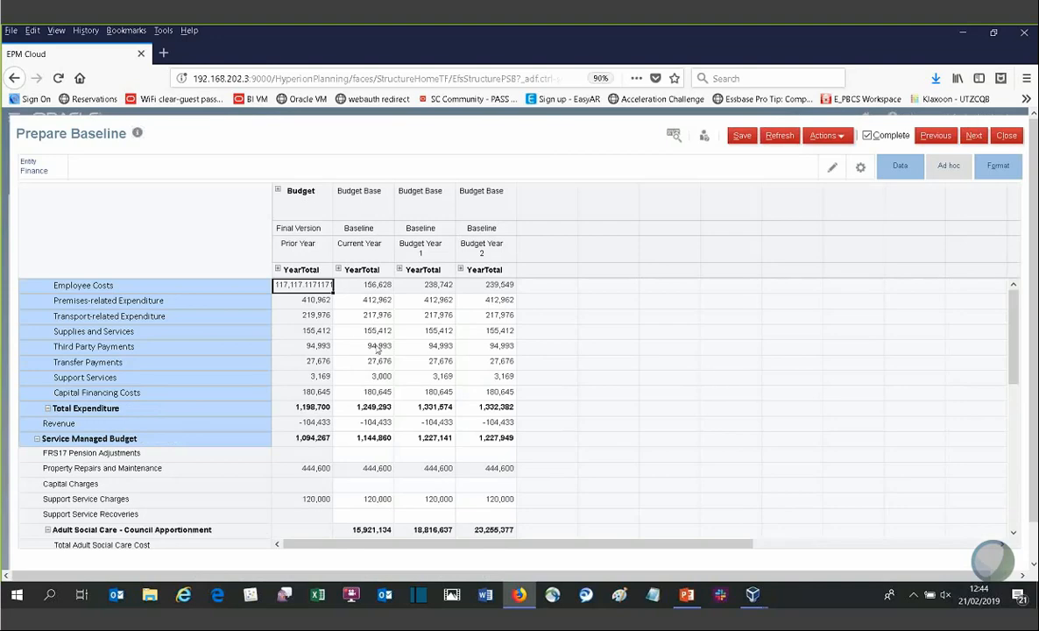
{"action": "left_click", "coordinate": [1007, 136]}
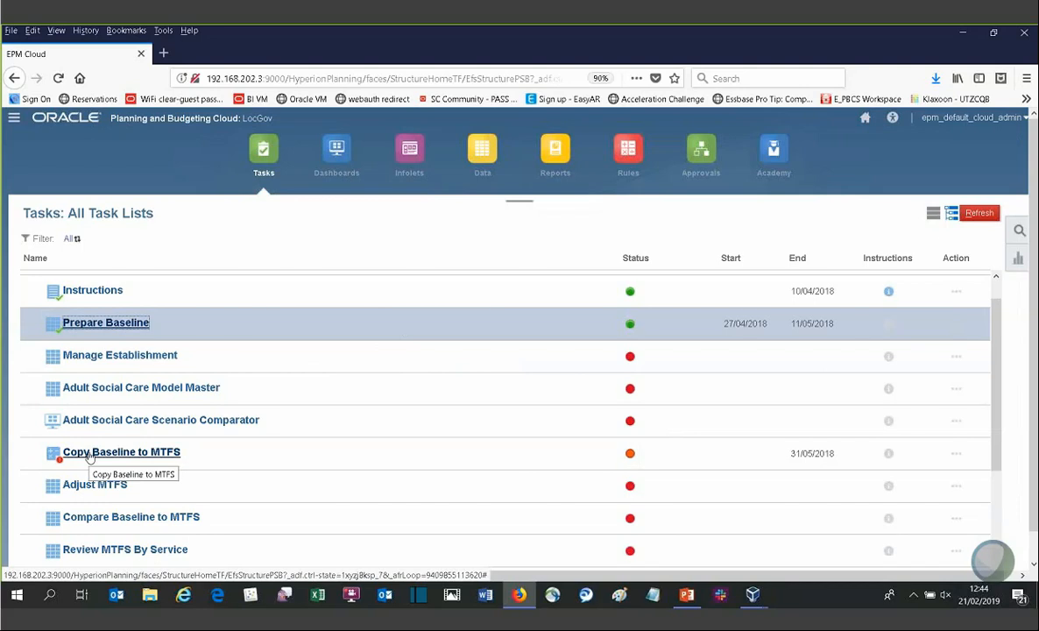
Step: Run the Copy Baseline to Version1 business rule from the Copy Baseline to MTFS task and close the task
{"action": "left_click", "coordinate": [165, 454]}
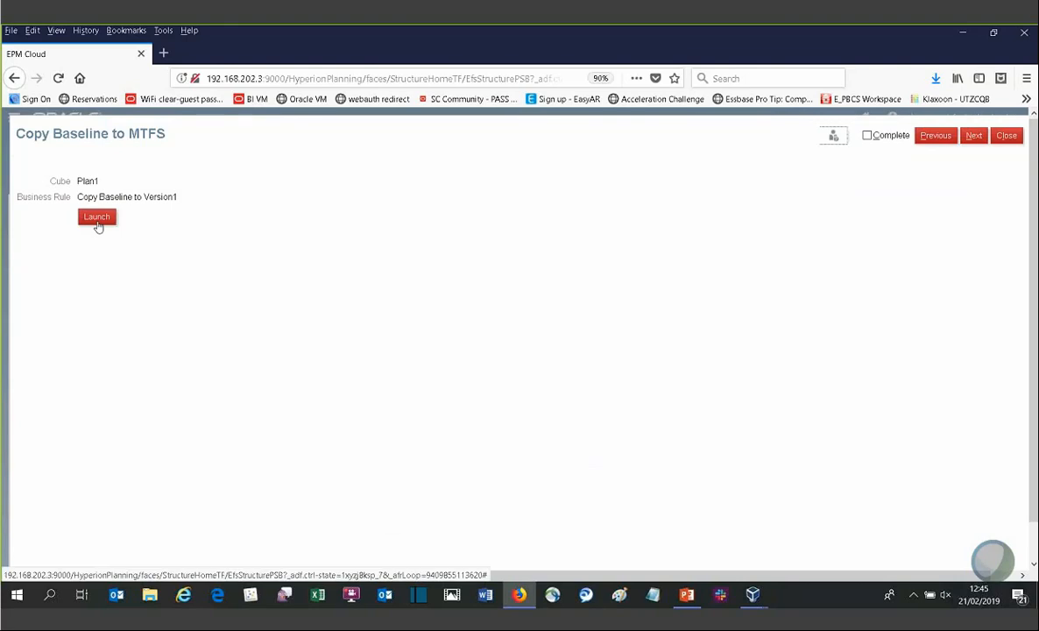
{"action": "left_click", "coordinate": [97, 217]}
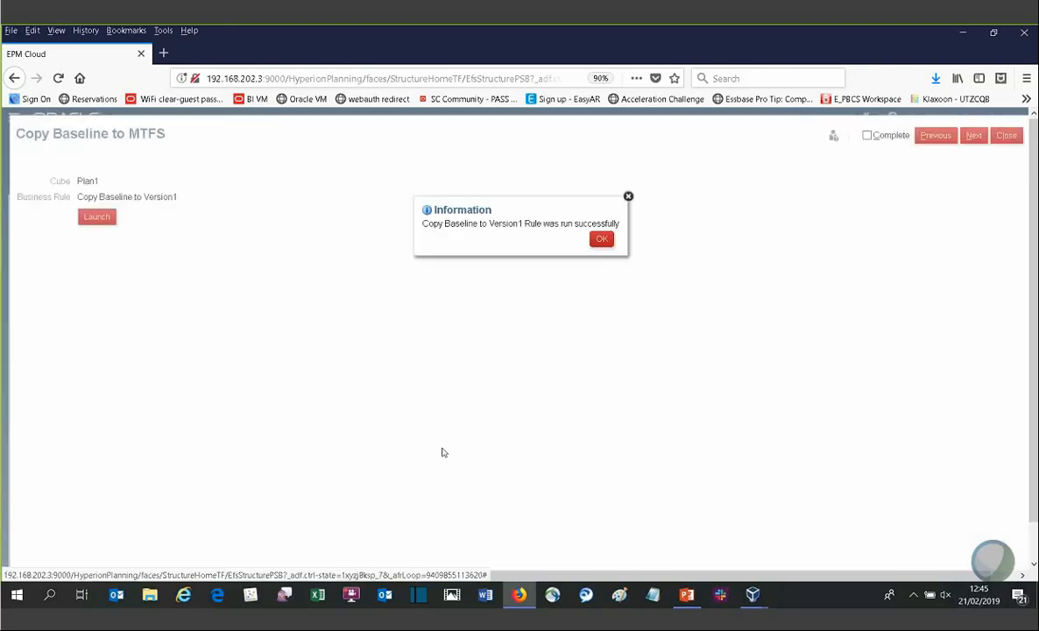
{"action": "left_click", "coordinate": [601, 238]}
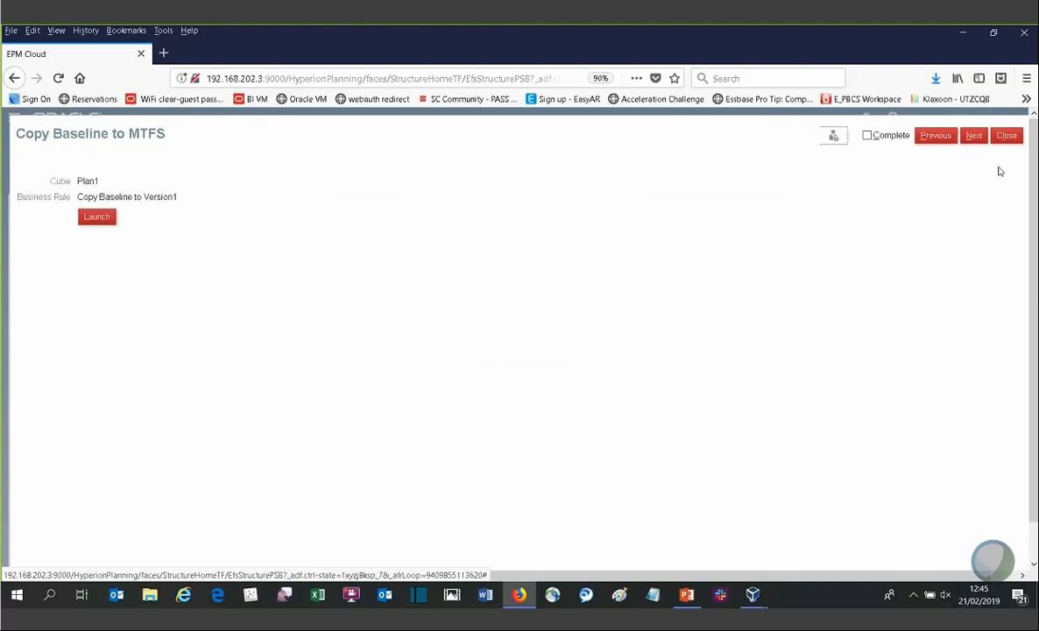
{"action": "left_click", "coordinate": [1005, 136]}
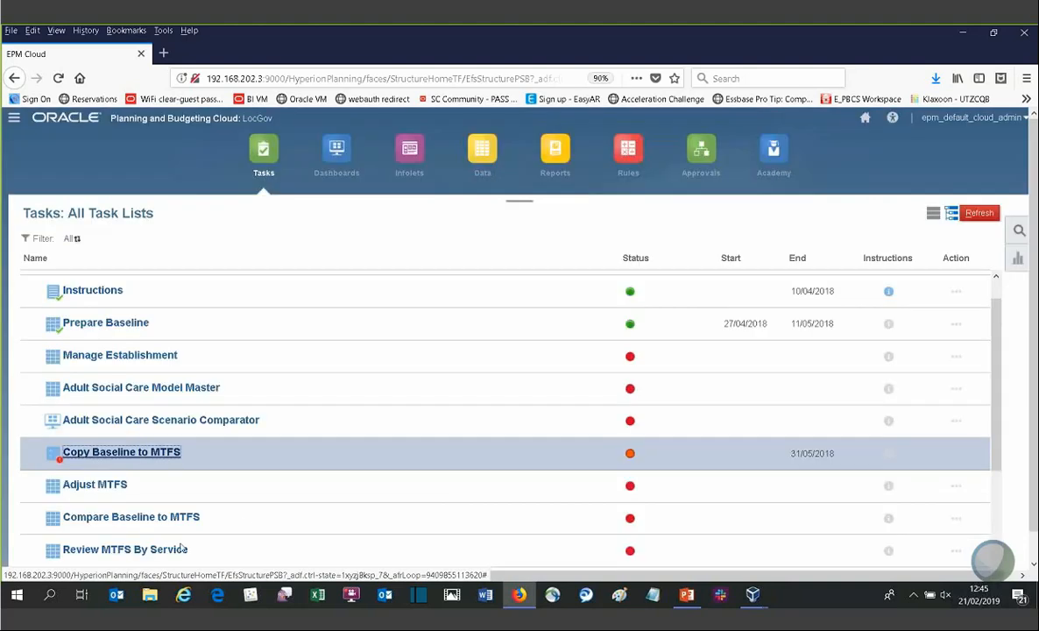
Step: Open the Compare Baseline to MTFS form and close it
{"action": "left_click", "coordinate": [108, 517]}
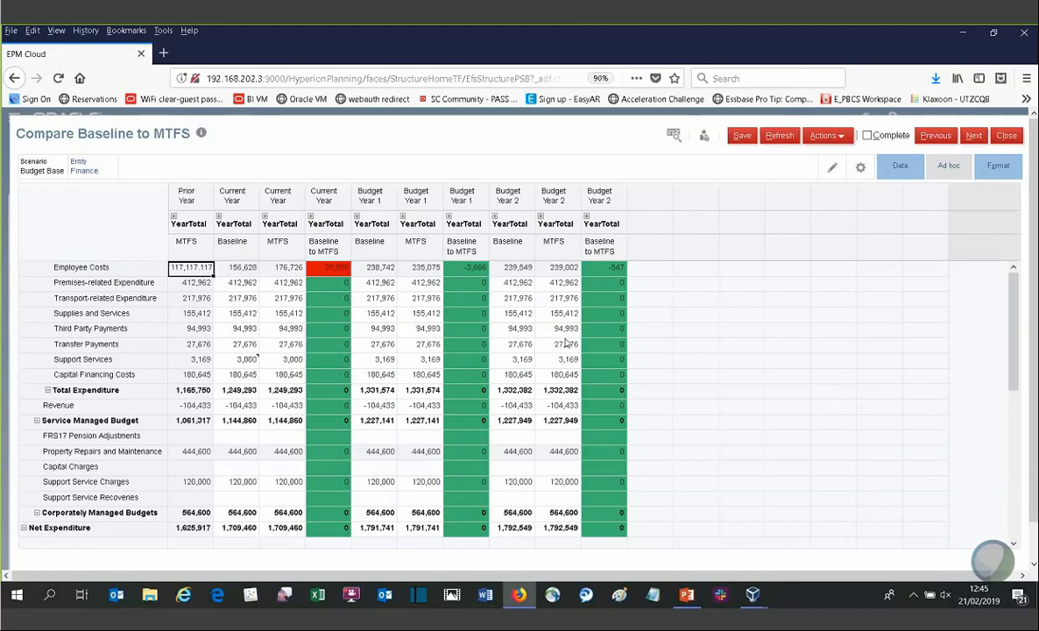
{"action": "left_click", "coordinate": [1006, 134]}
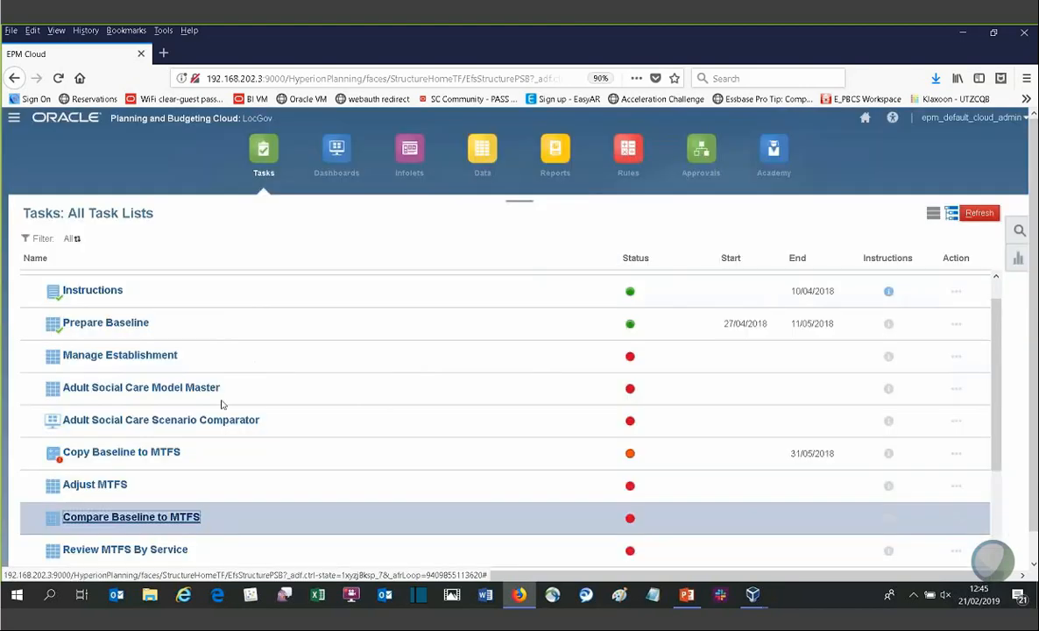
Step: In Prepare Baseline, set Current Year Supplies and Services to 140,000 and leave the form, accepting the unsaved-data prompt
{"action": "left_click", "coordinate": [123, 324]}
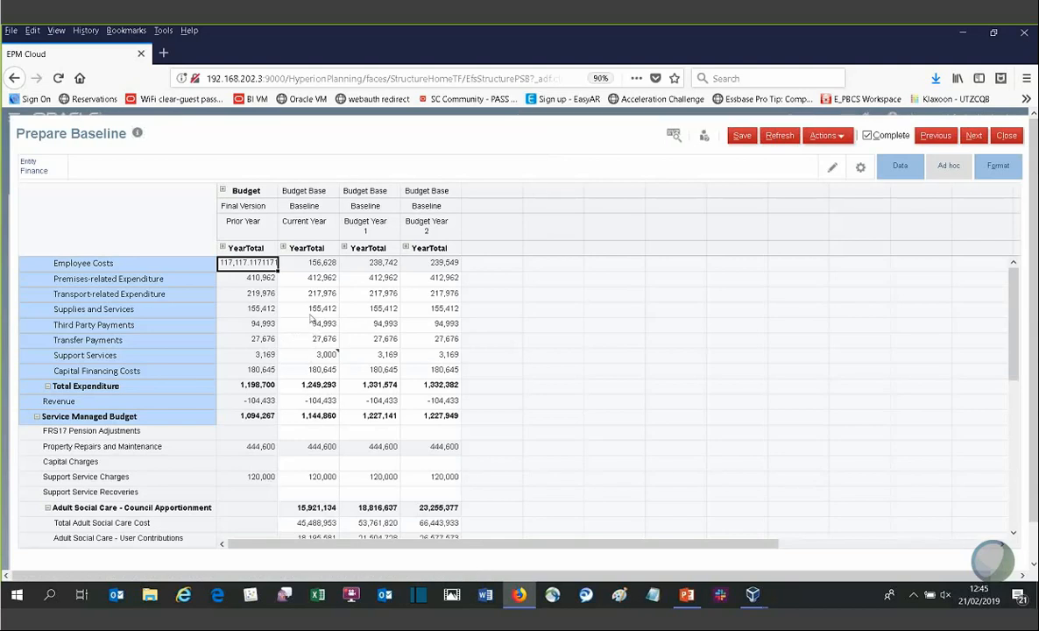
{"action": "left_click", "coordinate": [316, 308]}
{"action": "type", "text": "140000"}
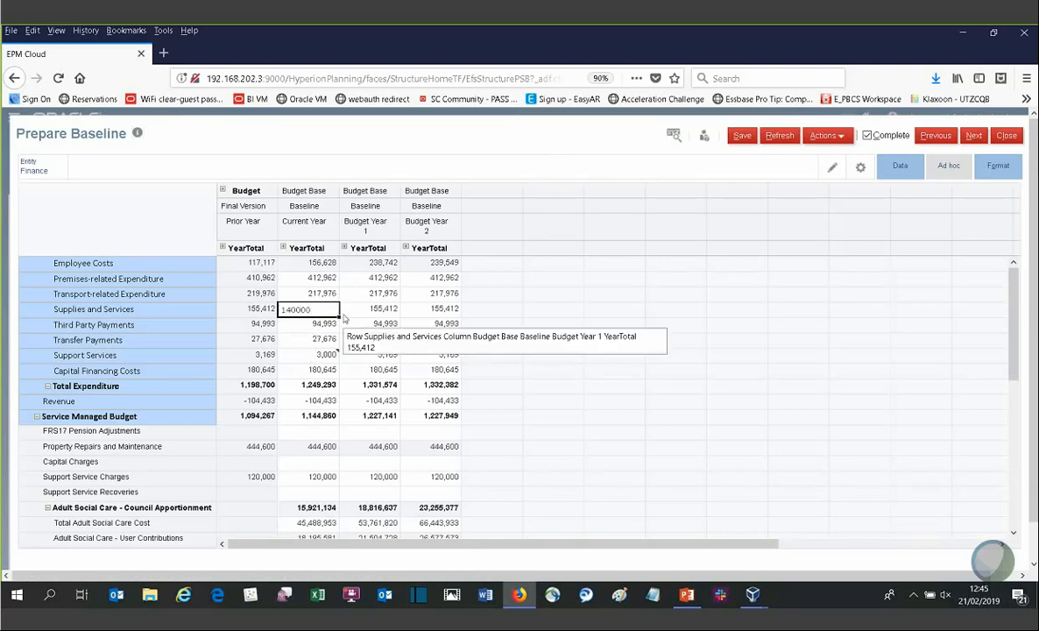
{"action": "key", "text": "Return"}
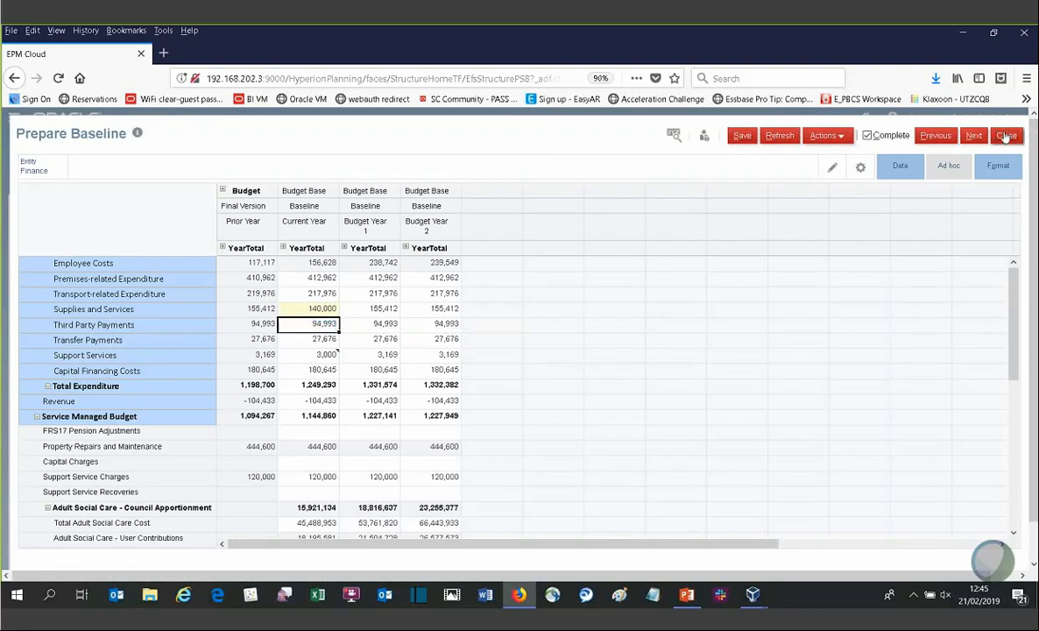
{"action": "left_click", "coordinate": [936, 135]}
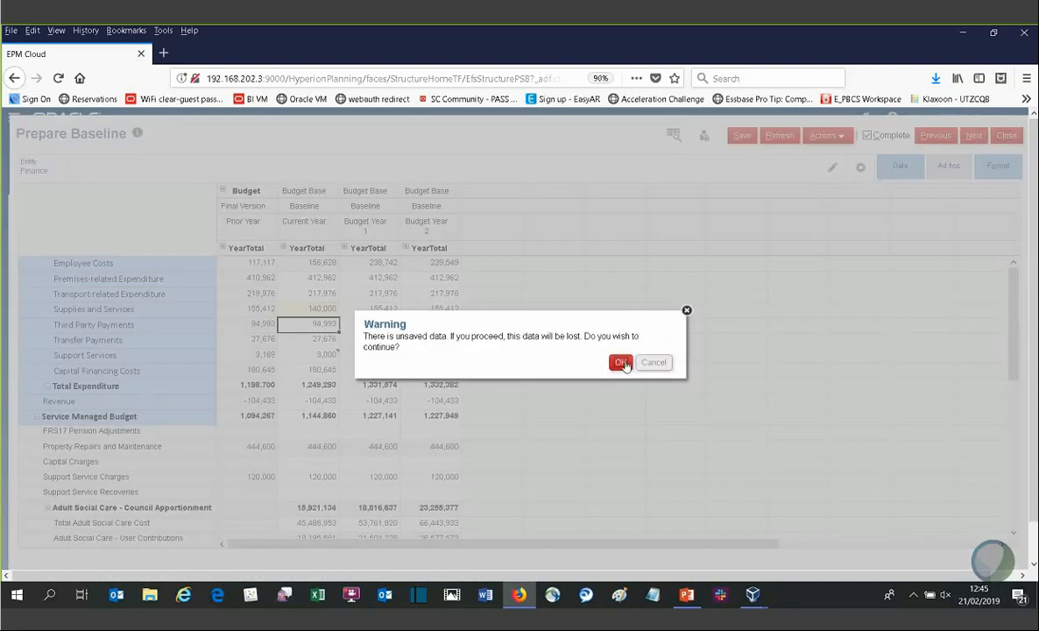
{"action": "left_click", "coordinate": [621, 362]}
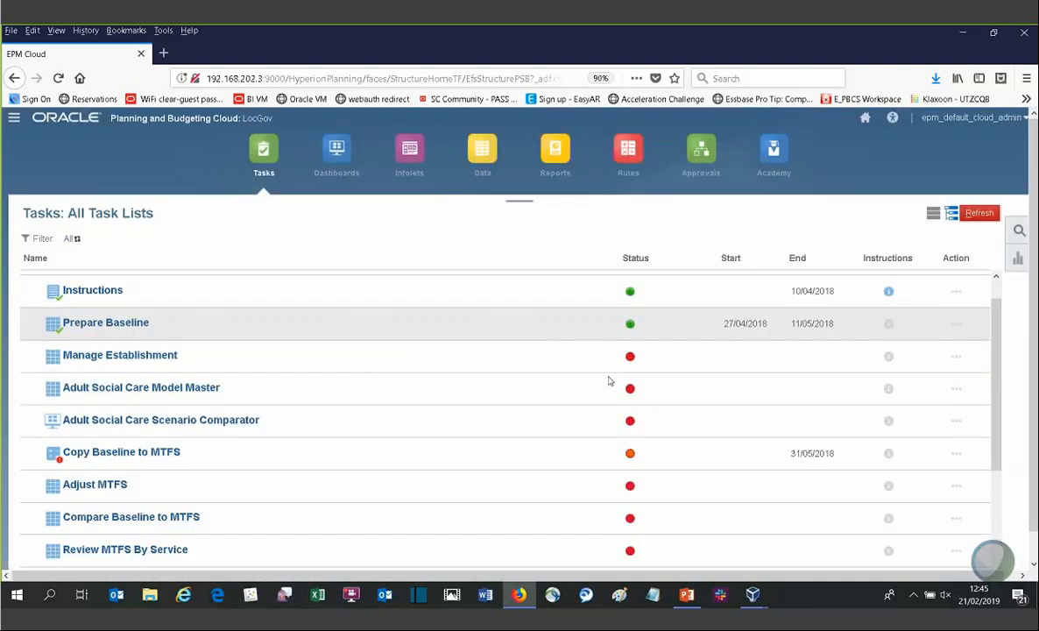
Step: Open Compare Baseline to MTFS to review the Current Year baseline versus MTFS variances, then close it
{"action": "left_click", "coordinate": [158, 521]}
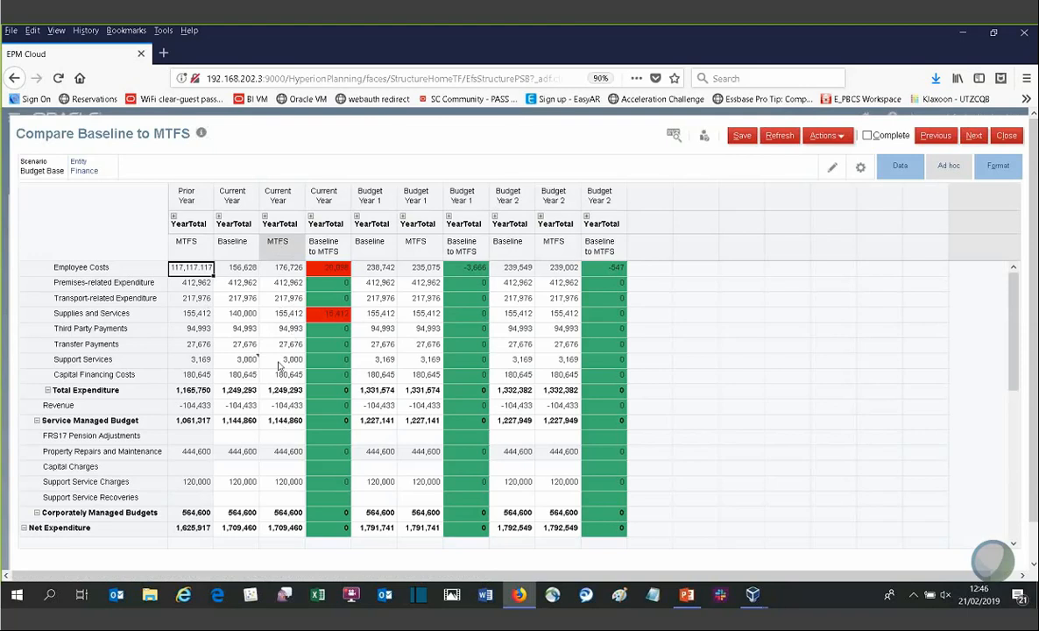
{"action": "left_click", "coordinate": [282, 391]}
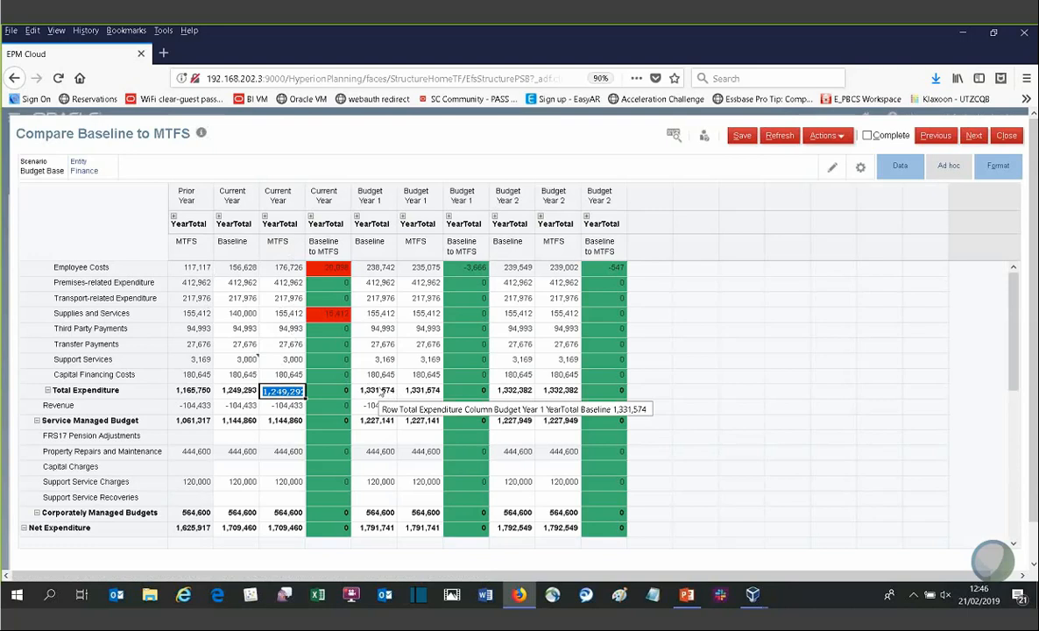
{"action": "left_click", "coordinate": [1009, 136]}
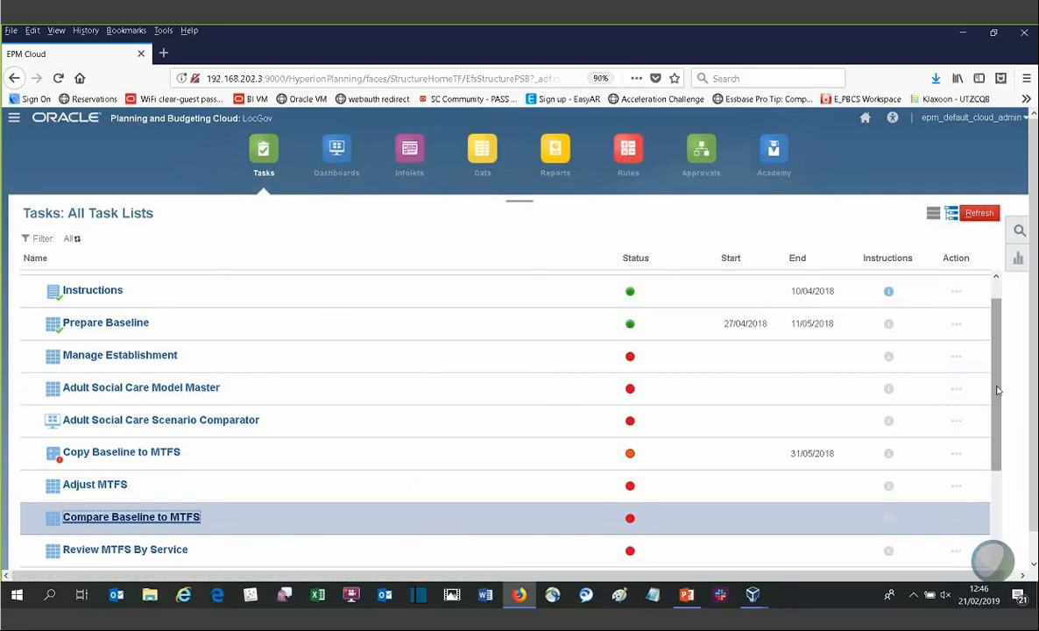
{"action": "scroll", "coordinate": [996, 390], "scroll_direction": "up", "scroll_amount": 1}
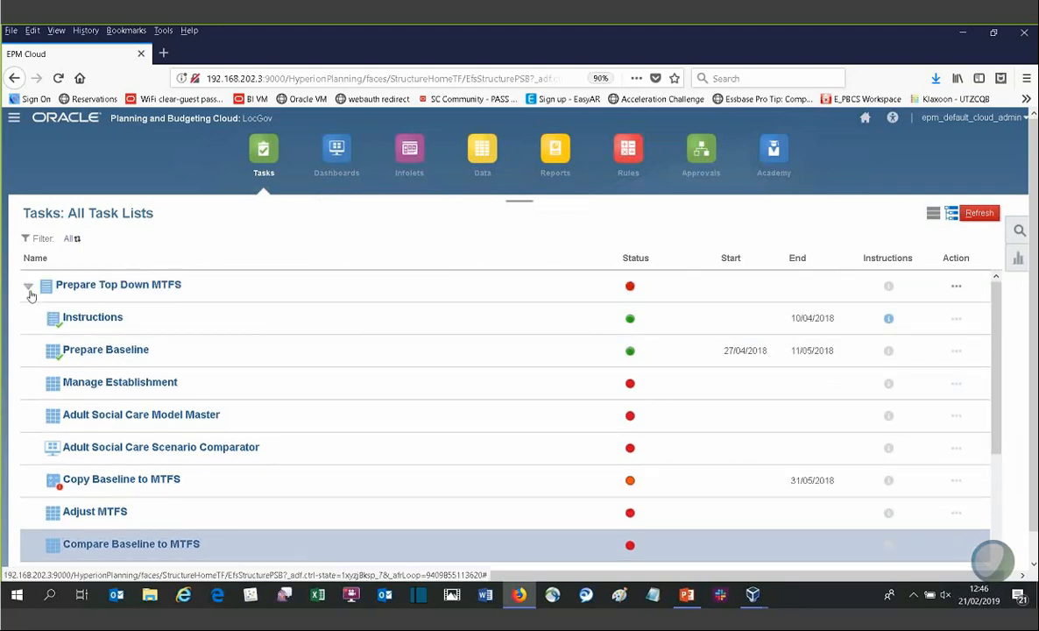
{"action": "left_click", "coordinate": [28, 287]}
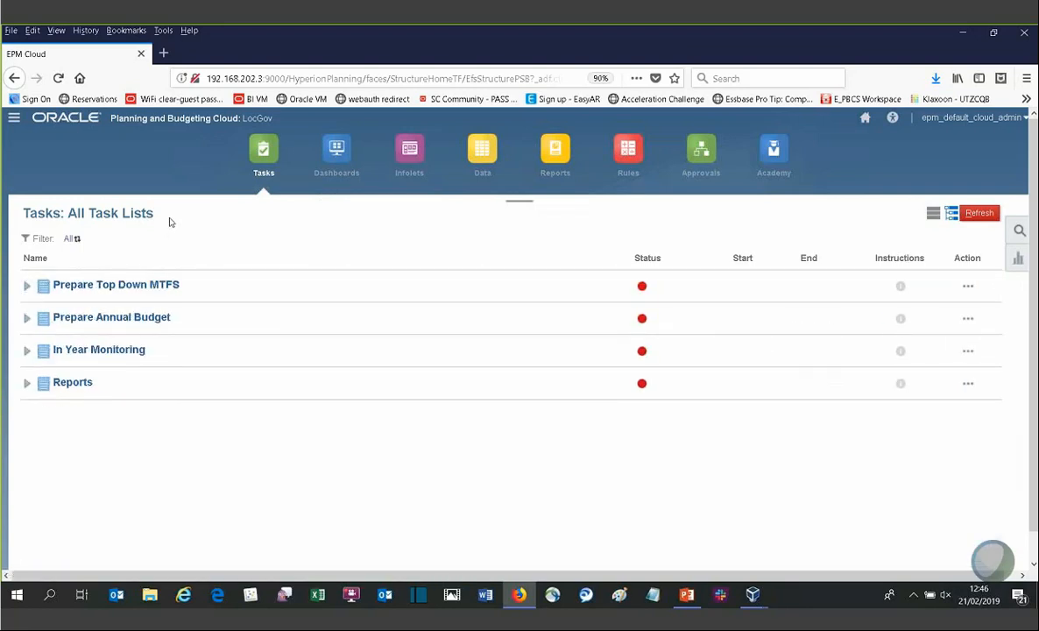
{"action": "left_click", "coordinate": [29, 286]}
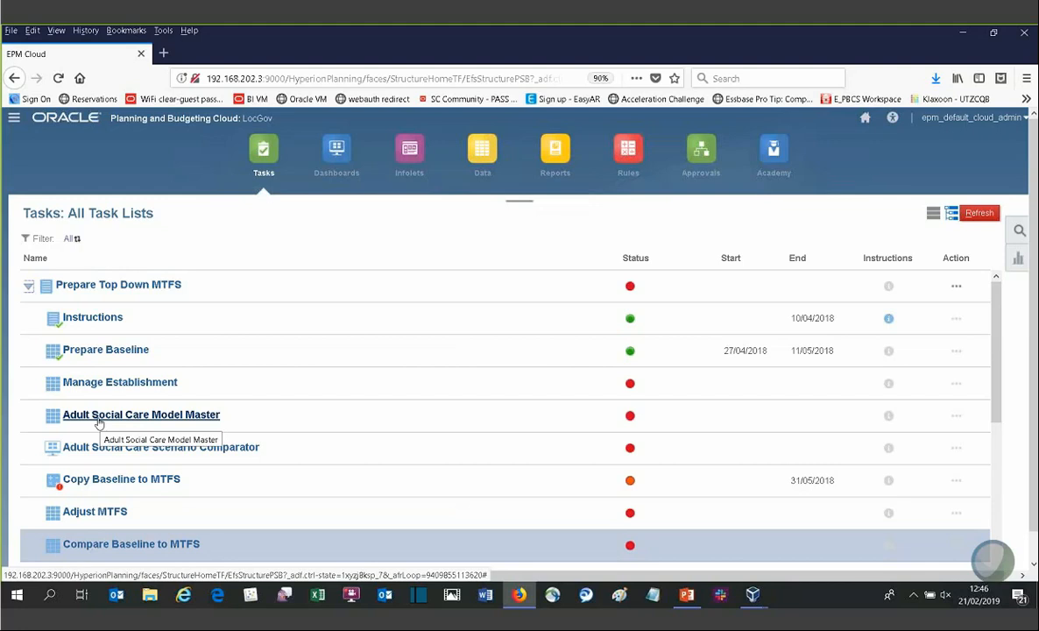
Step: Open Adult Social Care Model Master and browse its Care Type & Savings Analysis and Population Overlay tabs before closing it
{"action": "left_click", "coordinate": [146, 417]}
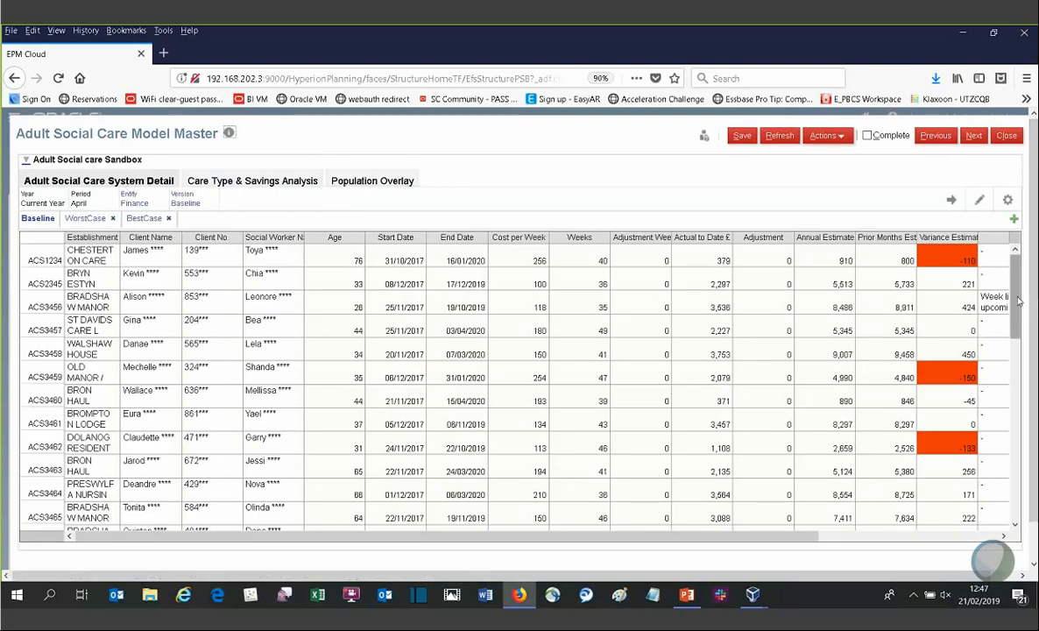
{"action": "left_click", "coordinate": [250, 181]}
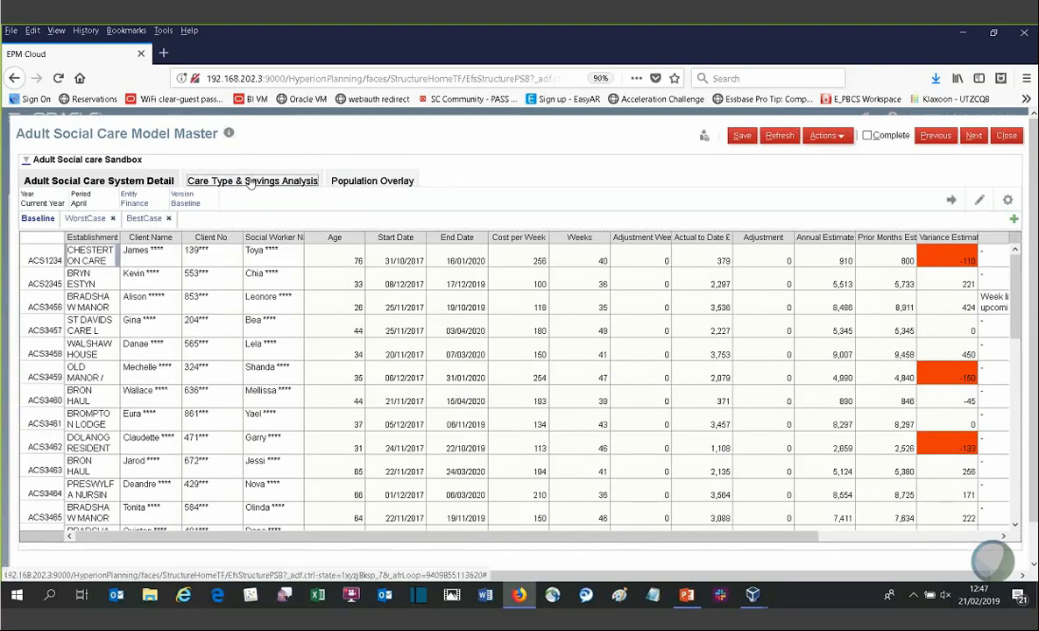
{"action": "left_click", "coordinate": [378, 181]}
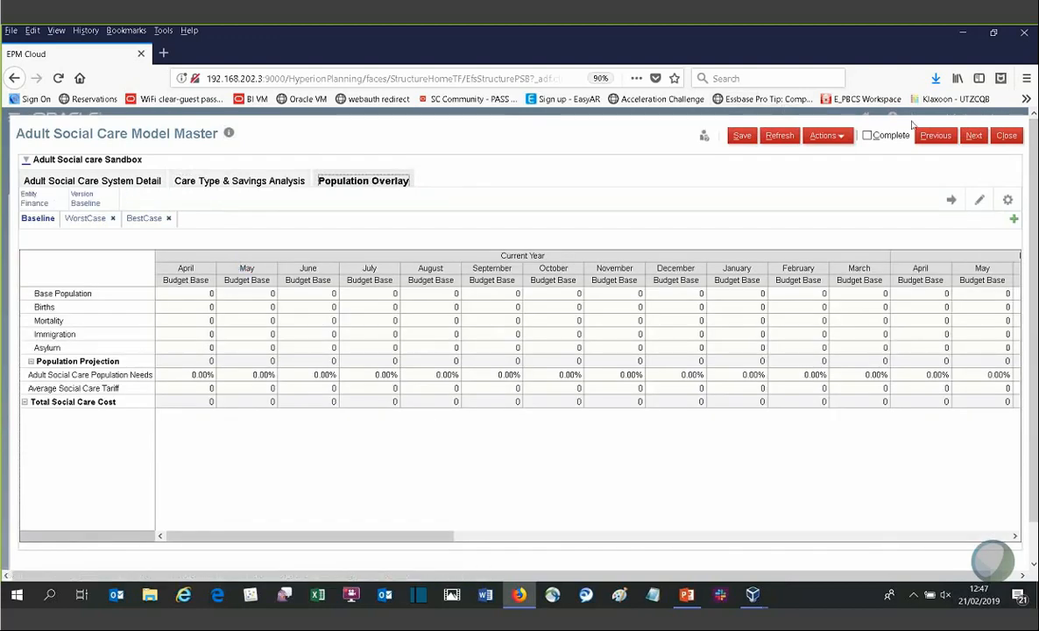
{"action": "left_click", "coordinate": [780, 136]}
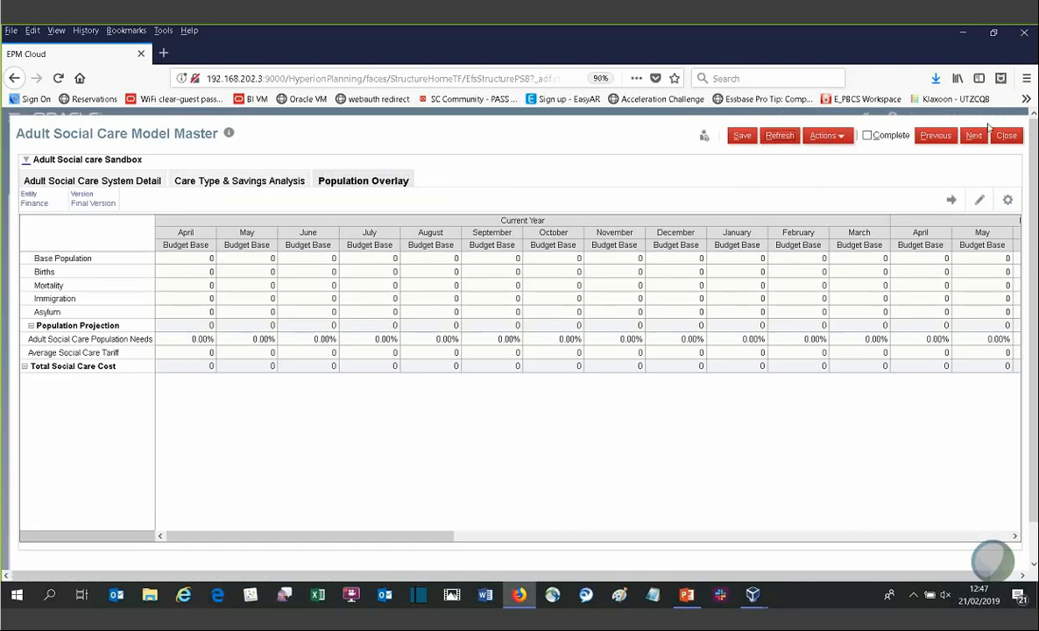
{"action": "left_click", "coordinate": [1007, 136]}
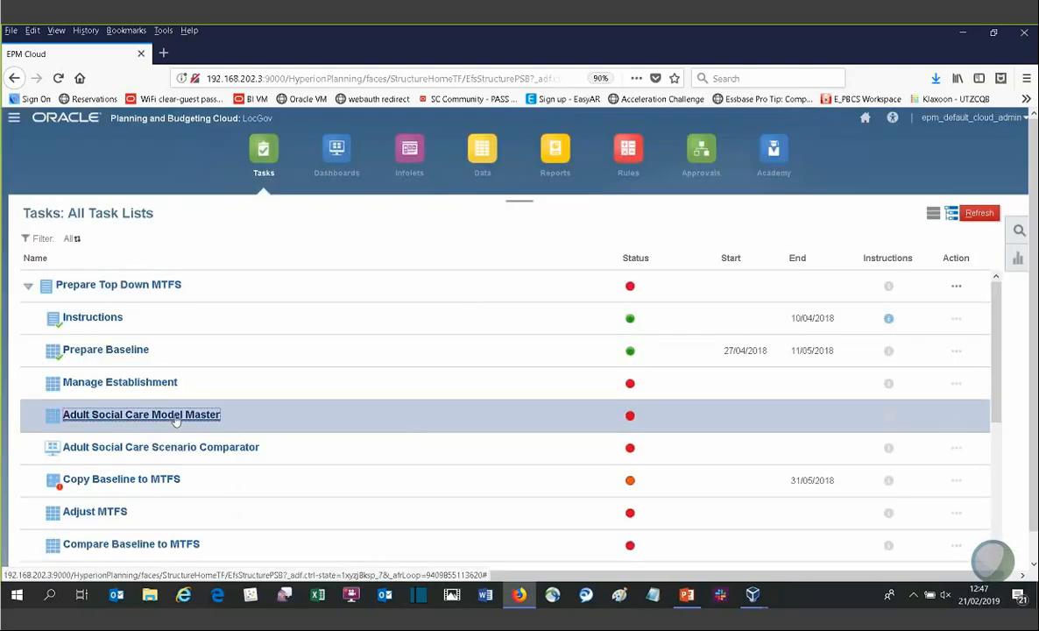
Step: Reopen Adult Social Care Model Master and go through Care Type & Savings Analysis to the Population Overlay tab
{"action": "left_click", "coordinate": [175, 416]}
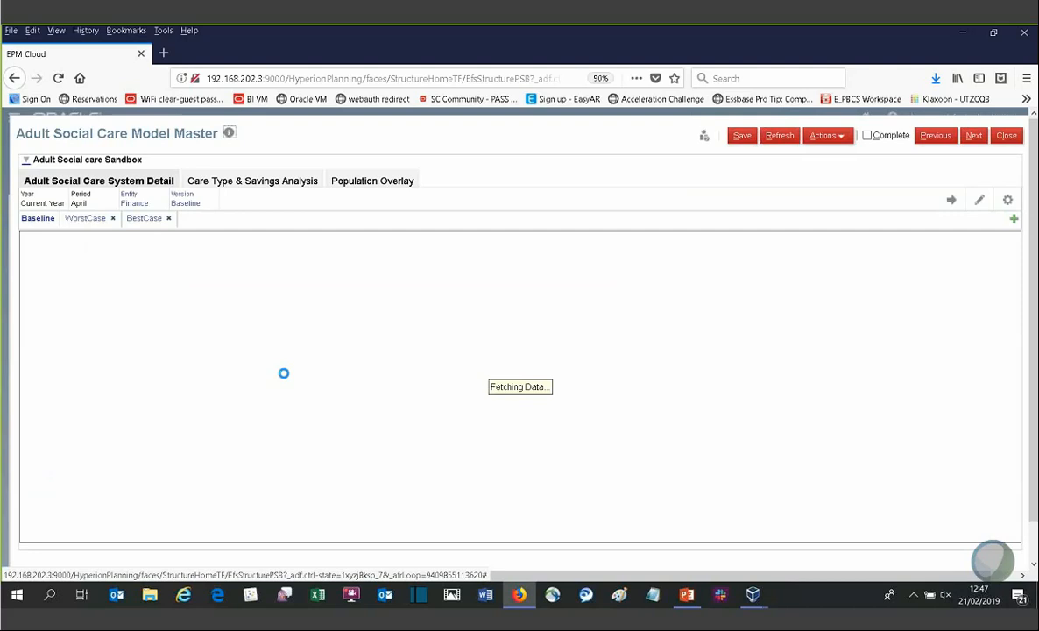
{"action": "left_click", "coordinate": [250, 181]}
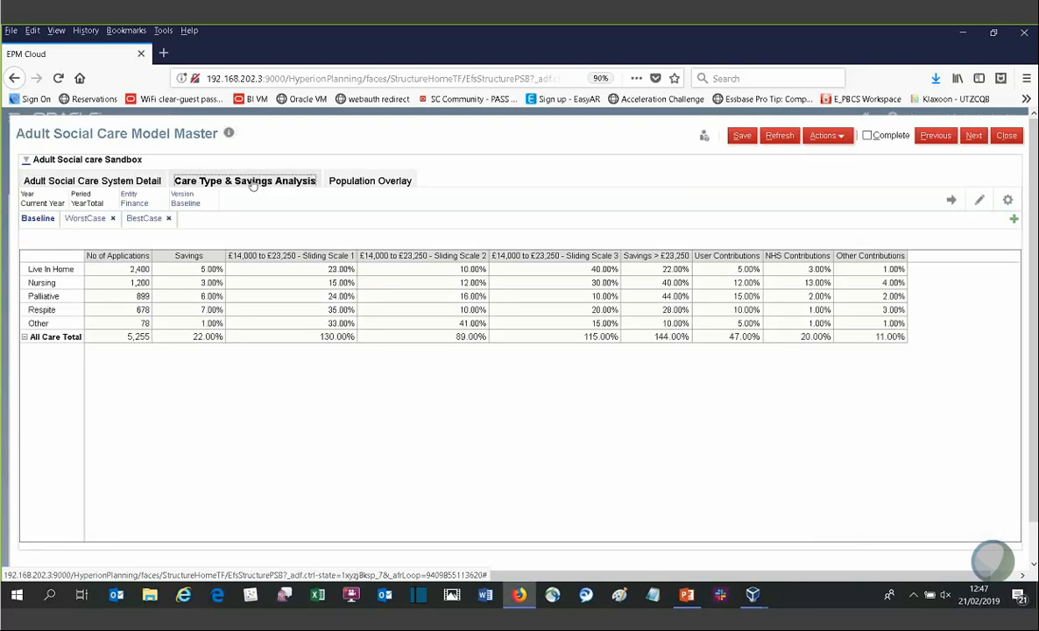
{"action": "left_click", "coordinate": [349, 183]}
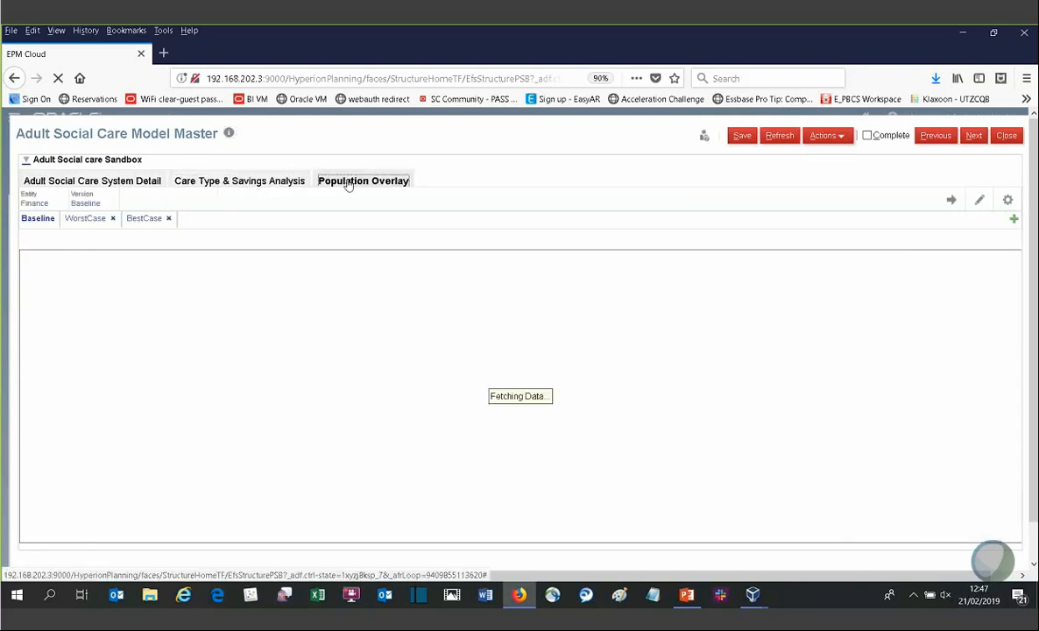
Step: Switch the Population Overlay between the Baseline, WorstCase and BestCase scenarios, then move on to the Scenario Comparator task
{"action": "left_click", "coordinate": [38, 220]}
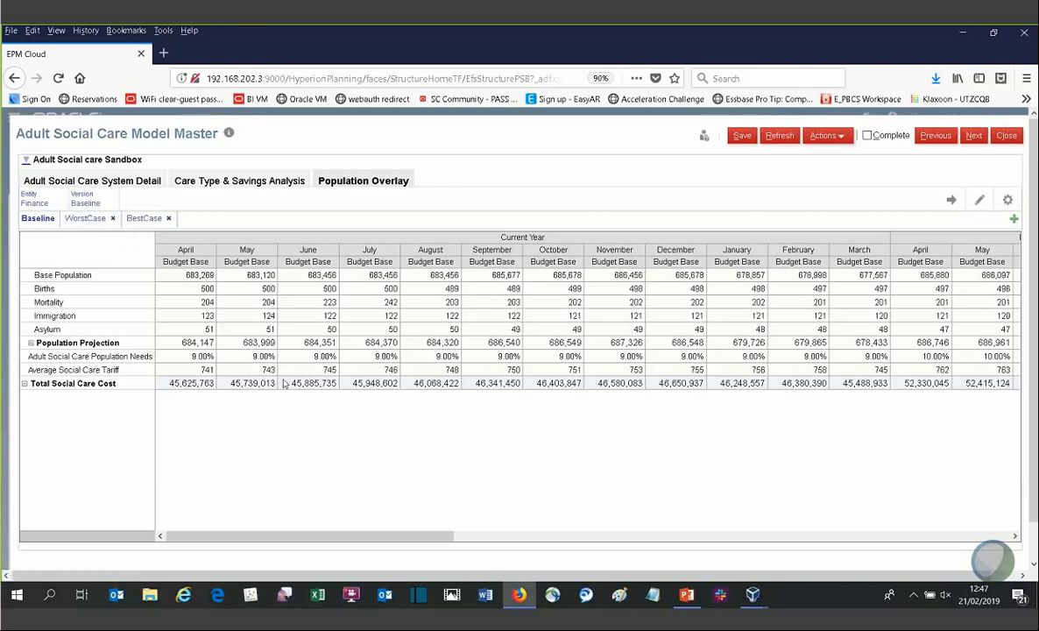
{"action": "left_click", "coordinate": [87, 223]}
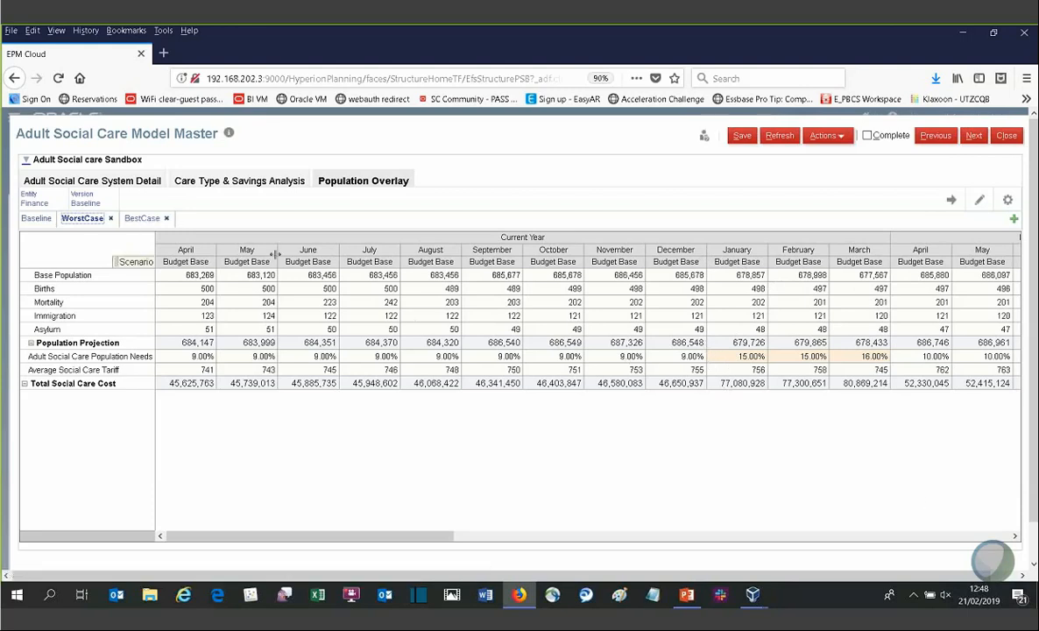
{"action": "left_click", "coordinate": [144, 219]}
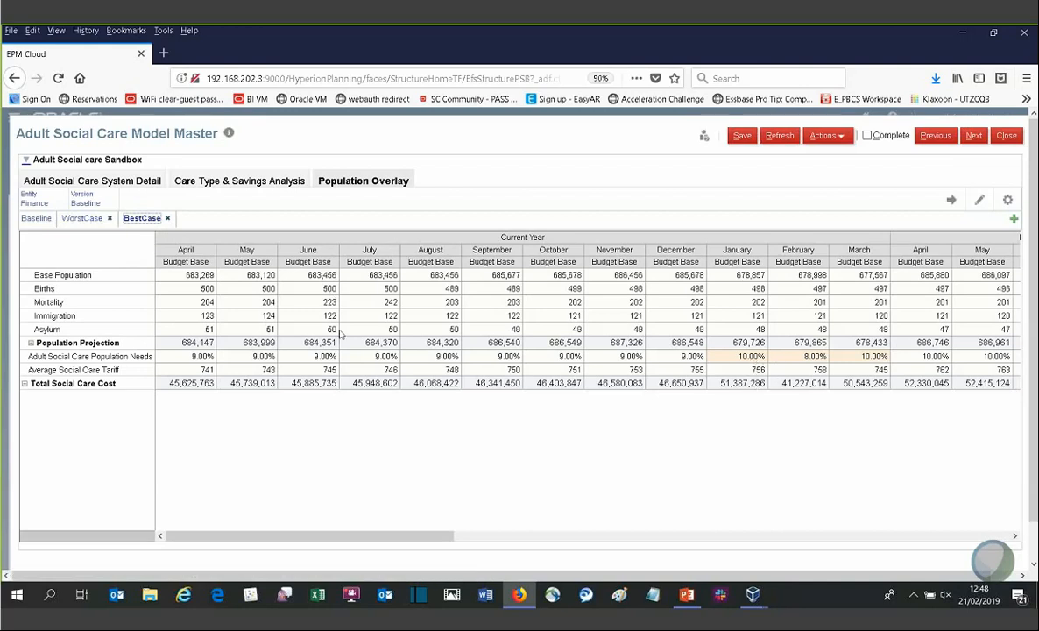
{"action": "left_click", "coordinate": [972, 137]}
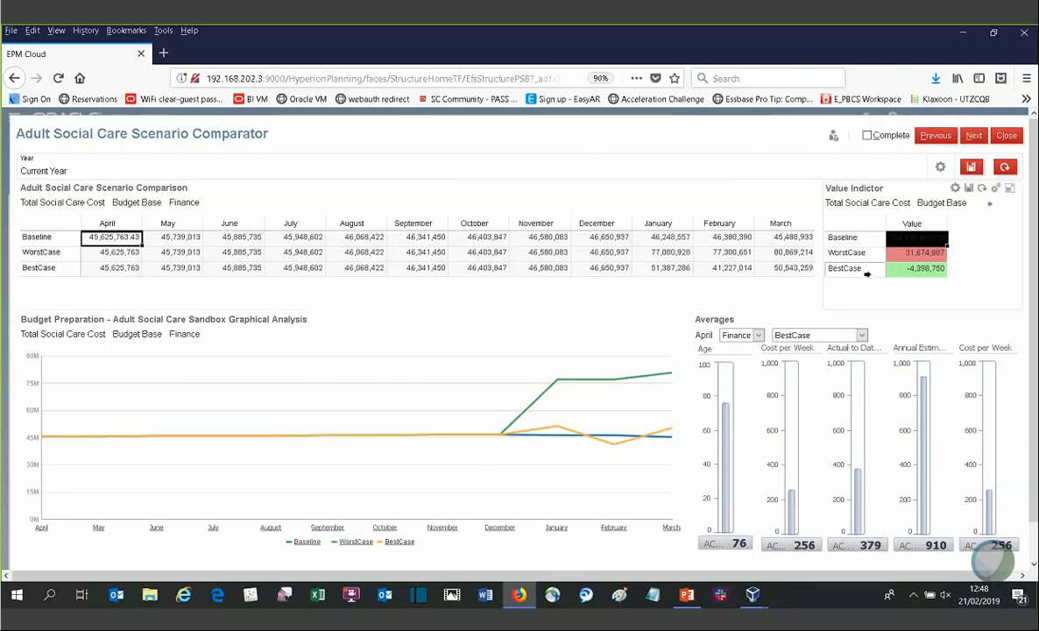
Step: Check the version choices in the Averages panel of the Scenario Comparator, then return to the Adult Social Care Model Master task
{"action": "mouse_move", "coordinate": [725, 401]}
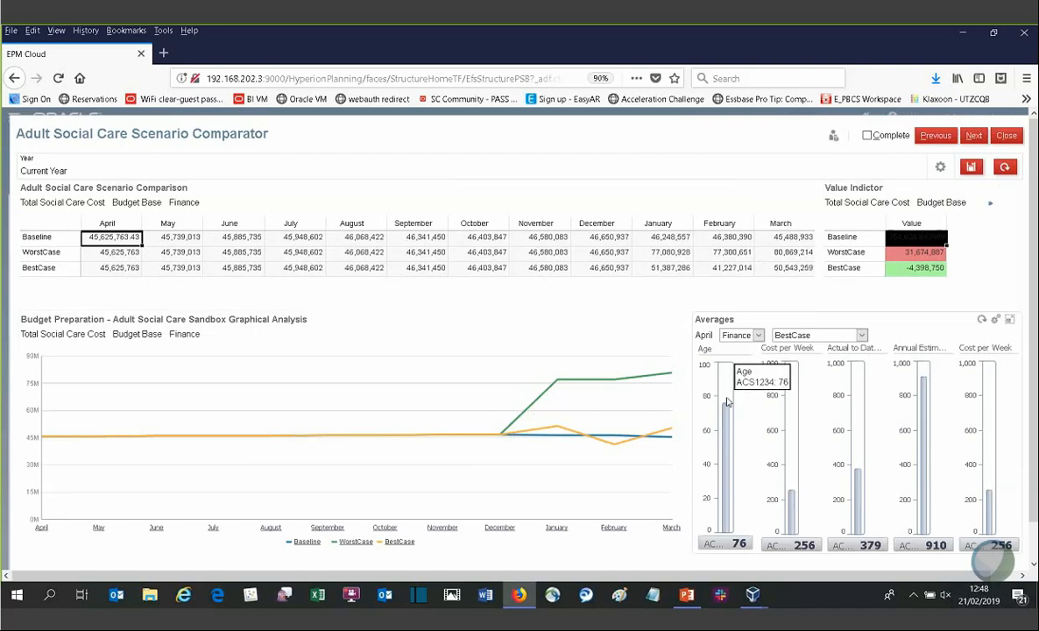
{"action": "left_click", "coordinate": [801, 340]}
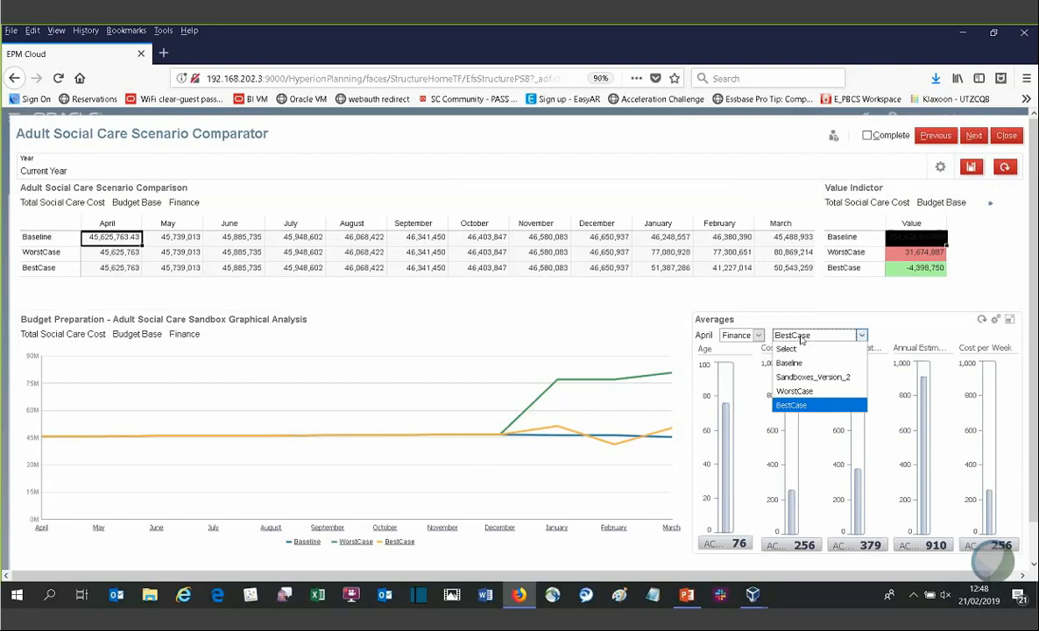
{"action": "left_click", "coordinate": [801, 340]}
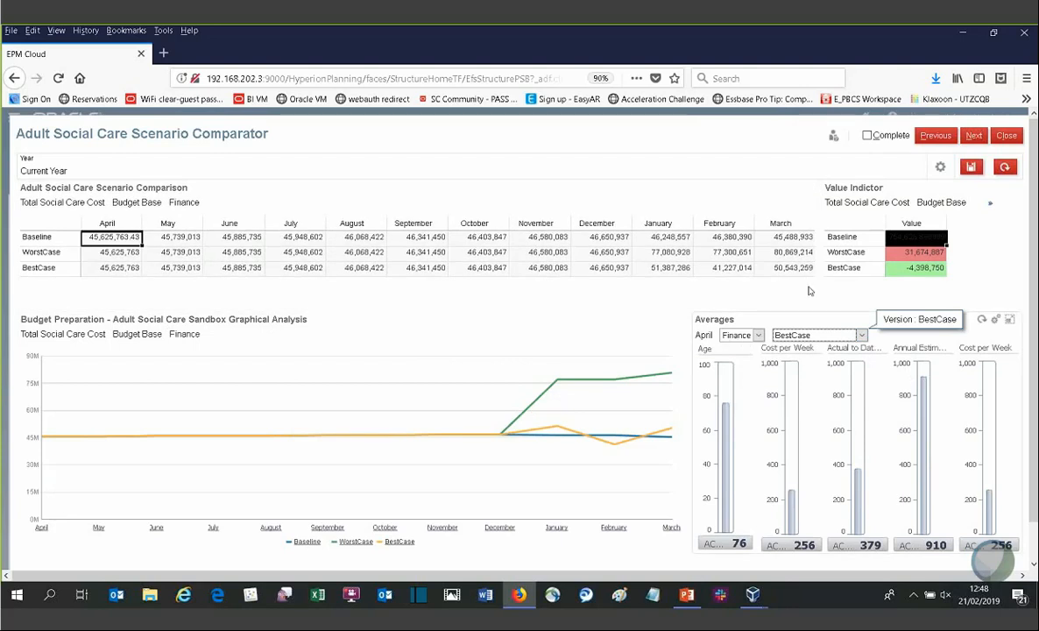
{"action": "left_click", "coordinate": [936, 137]}
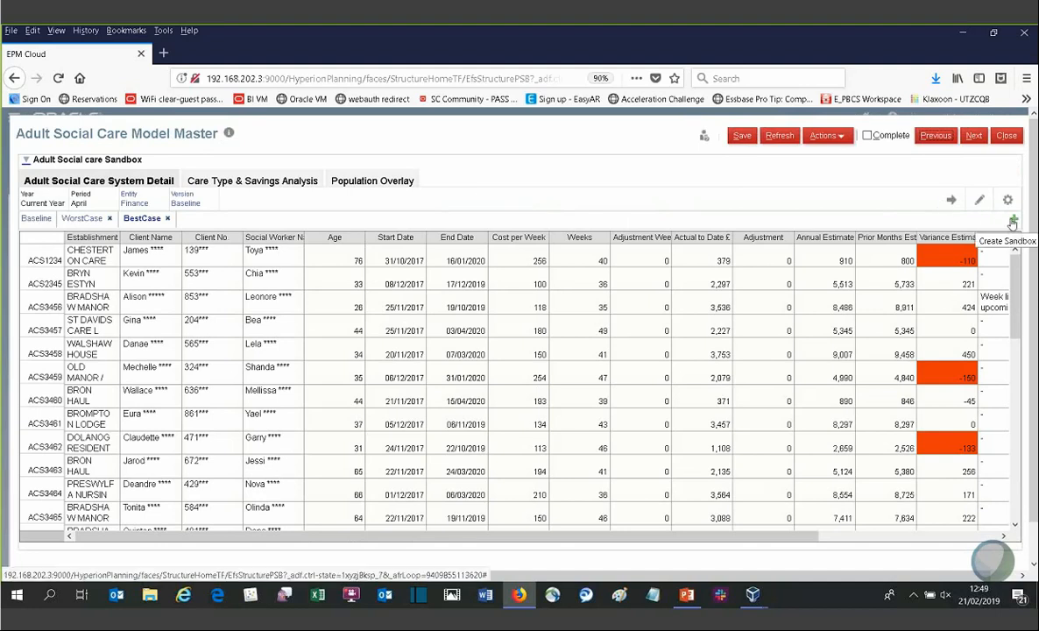
Step: On the Population Overlay tab, create a new sandbox named Moderate from the Baseline
{"action": "left_click", "coordinate": [36, 218]}
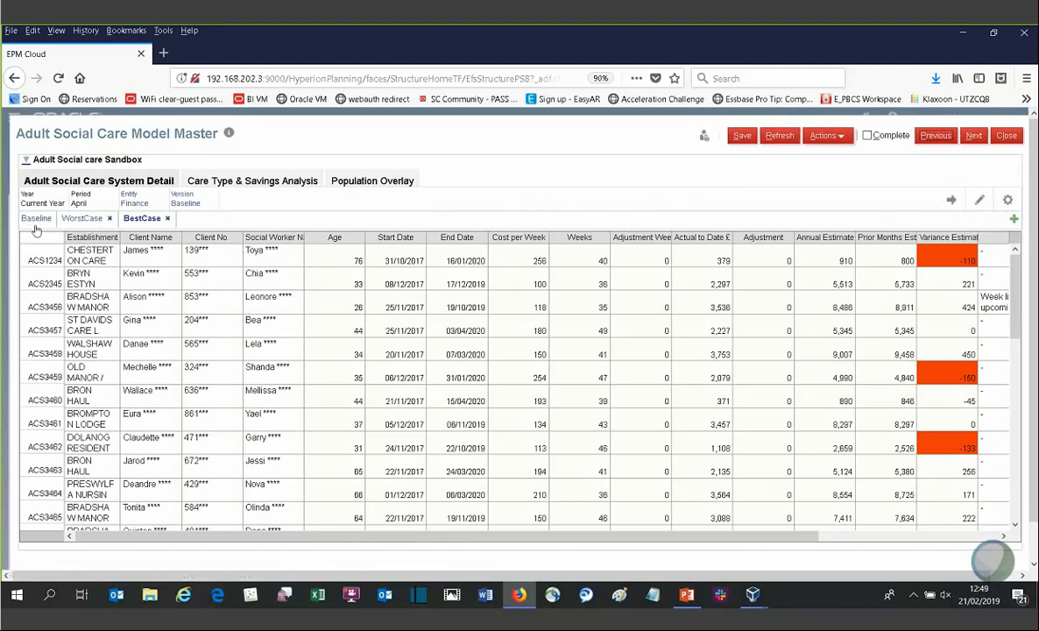
{"action": "left_click", "coordinate": [359, 182]}
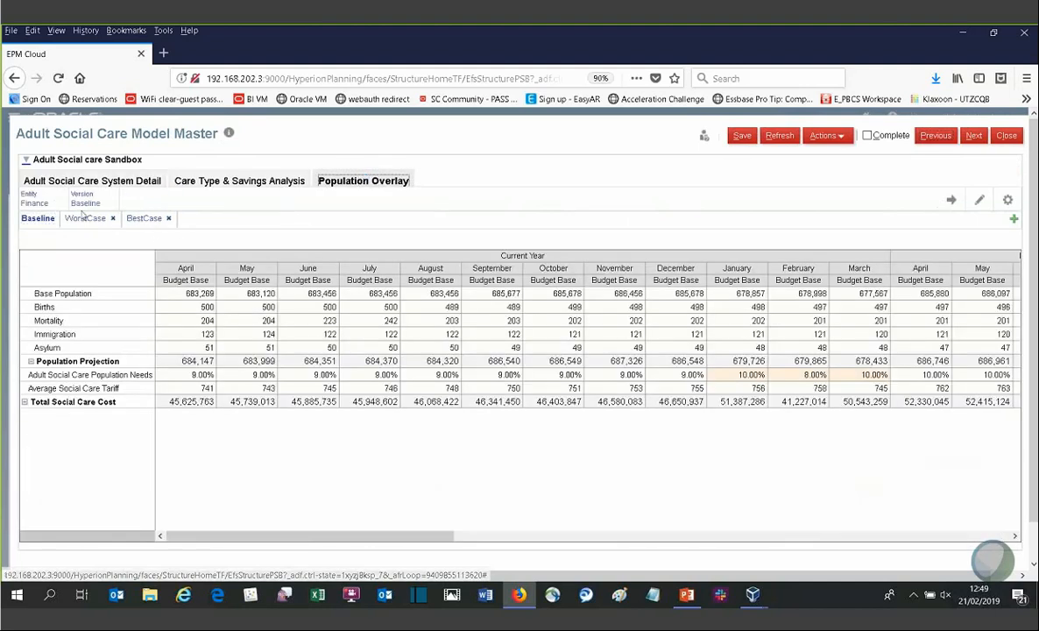
{"action": "left_click", "coordinate": [41, 219]}
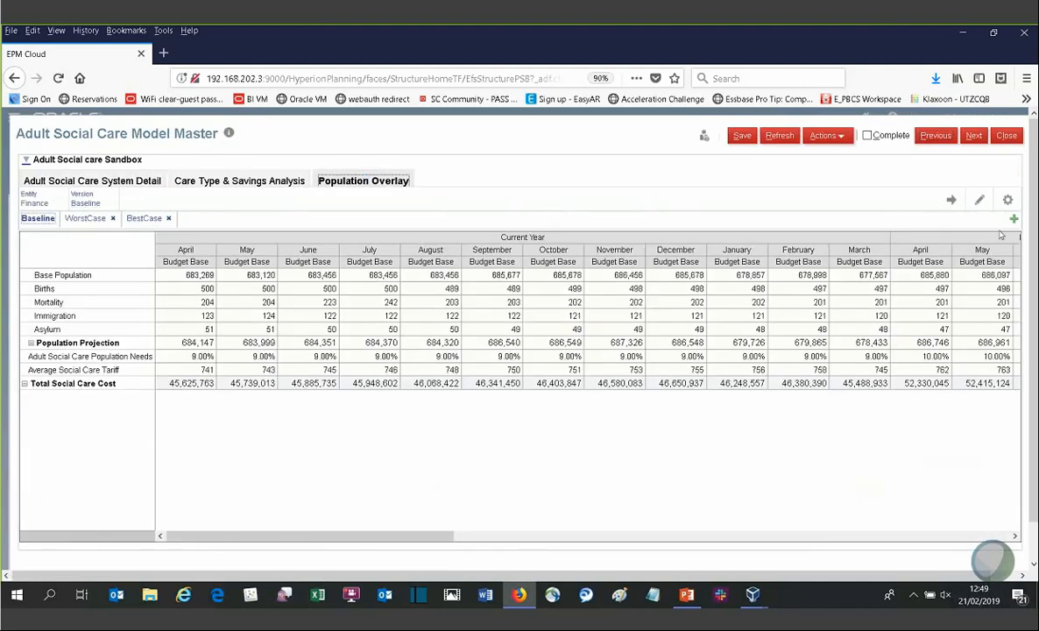
{"action": "left_click", "coordinate": [1013, 221]}
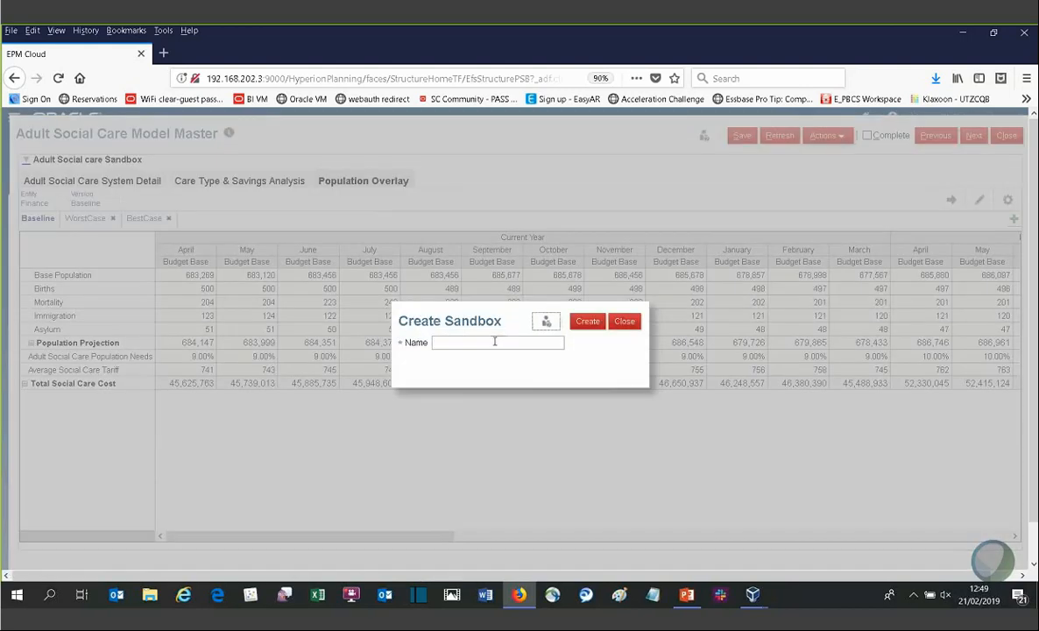
{"action": "type", "text": "mod"}
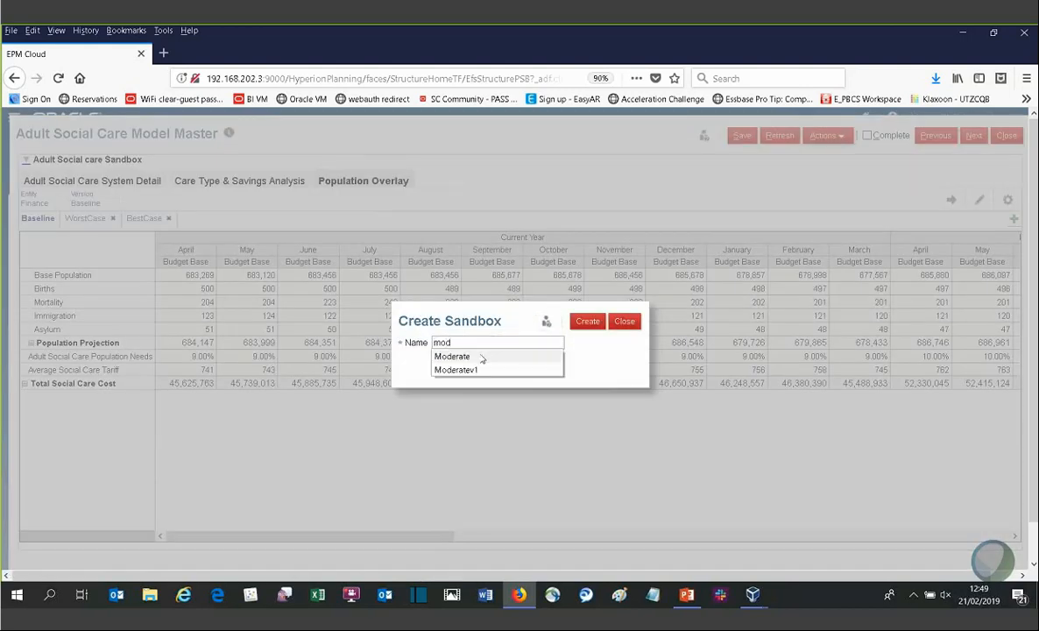
{"action": "left_click", "coordinate": [480, 356]}
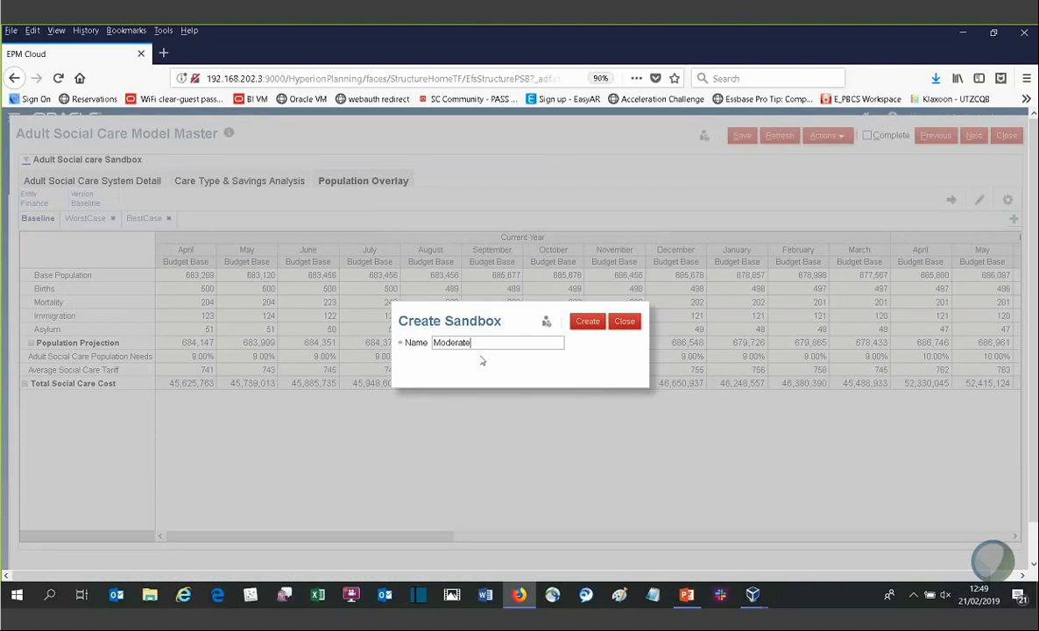
{"action": "left_click", "coordinate": [587, 322]}
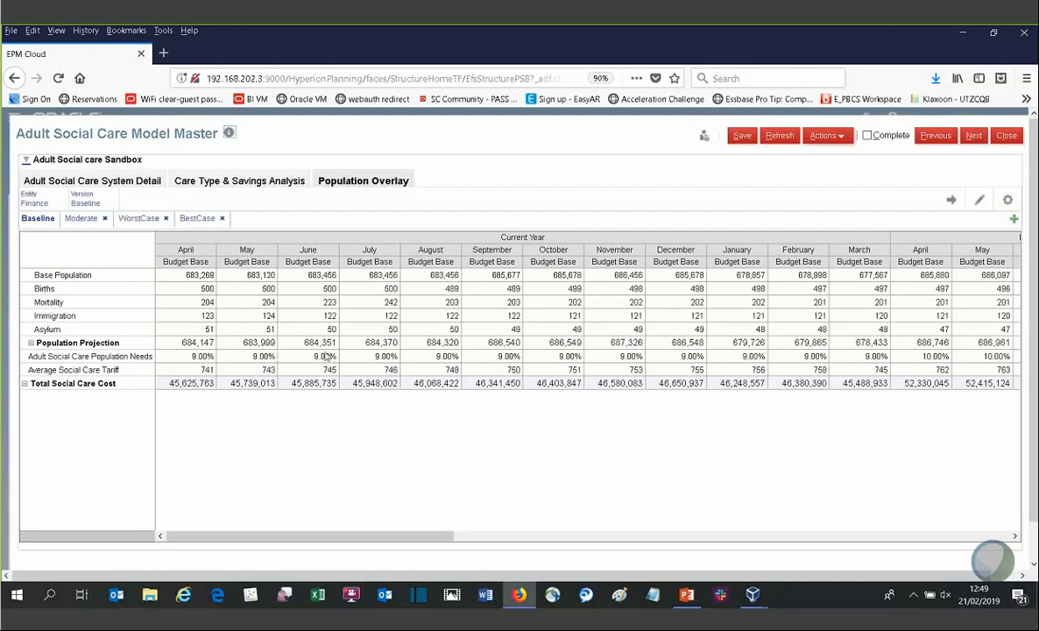
Step: In the Moderate sandbox, set Adult Social Care Population Needs to 10%, 11% and 12% for January, February and March, then save
{"action": "left_click", "coordinate": [81, 218]}
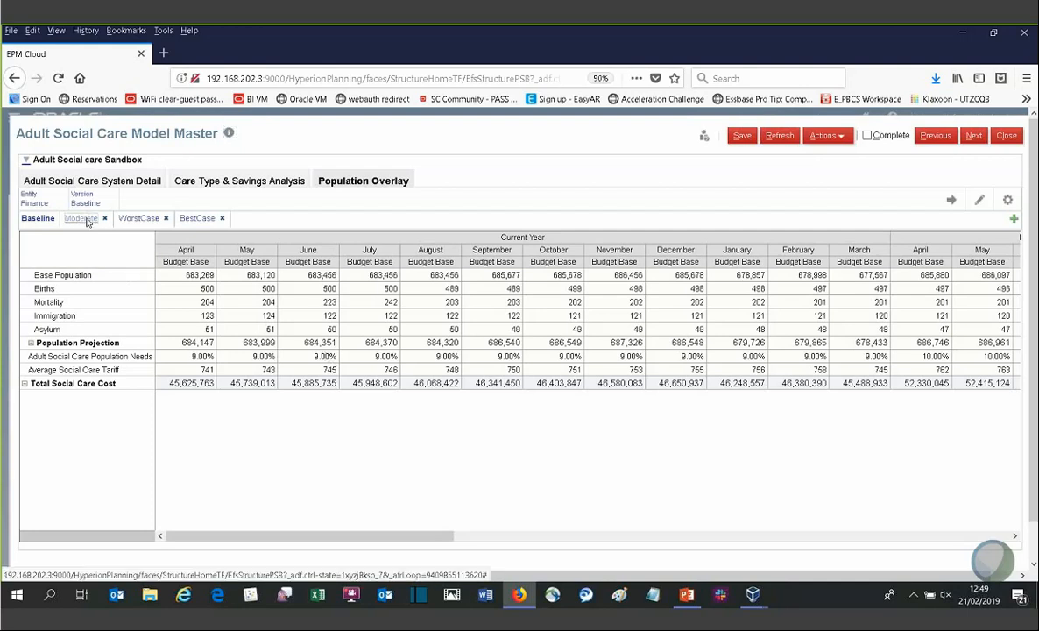
{"action": "left_click", "coordinate": [740, 357]}
{"action": "type", "text": "10"}
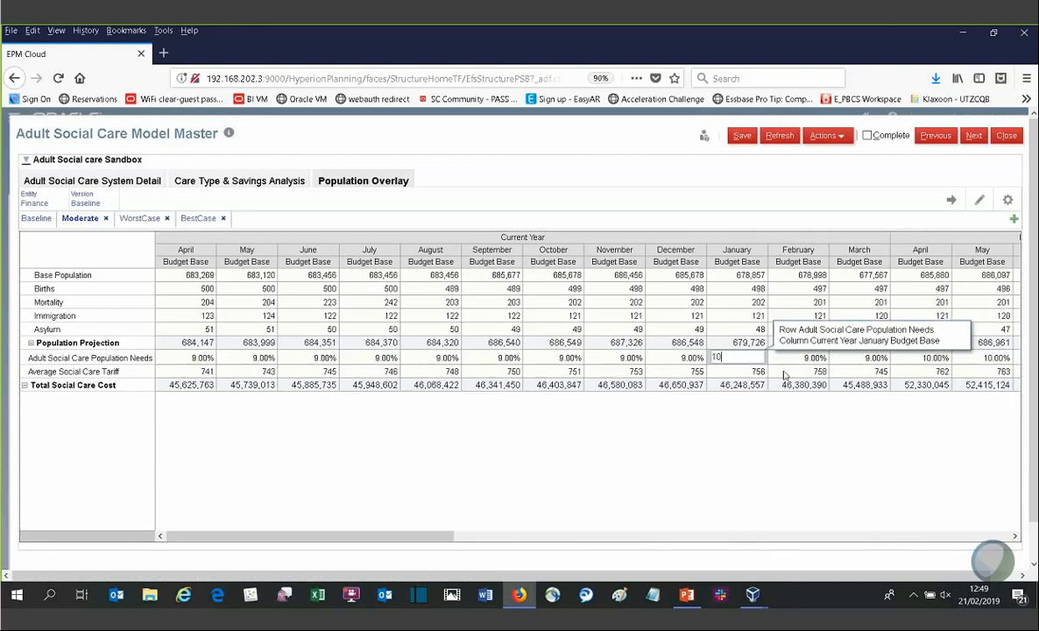
{"action": "key", "text": "Return"}
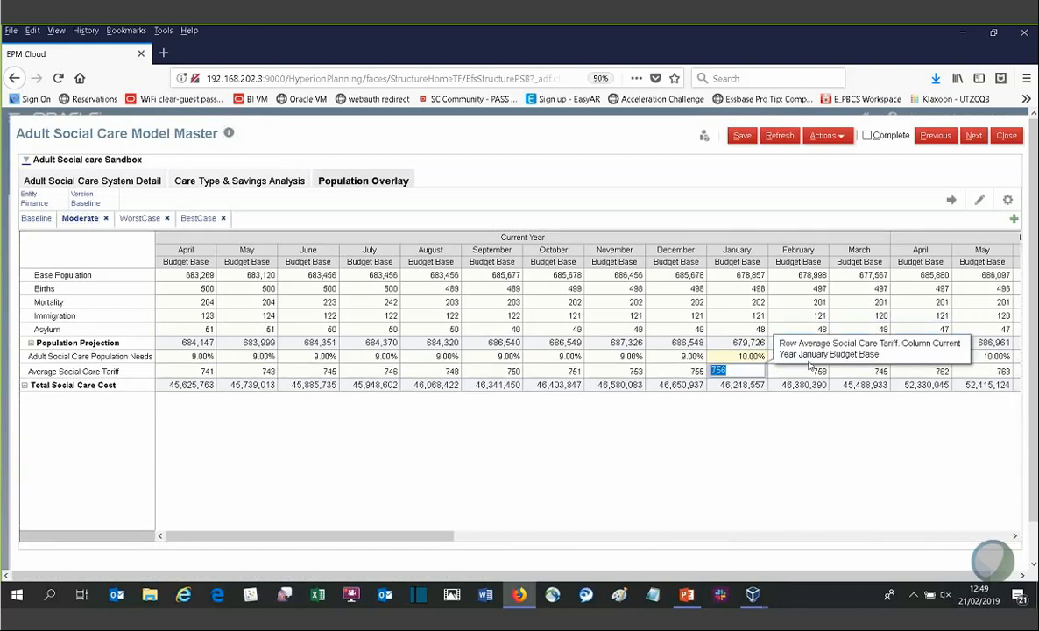
{"action": "left_click", "coordinate": [799, 386]}
{"action": "left_click", "coordinate": [804, 357]}
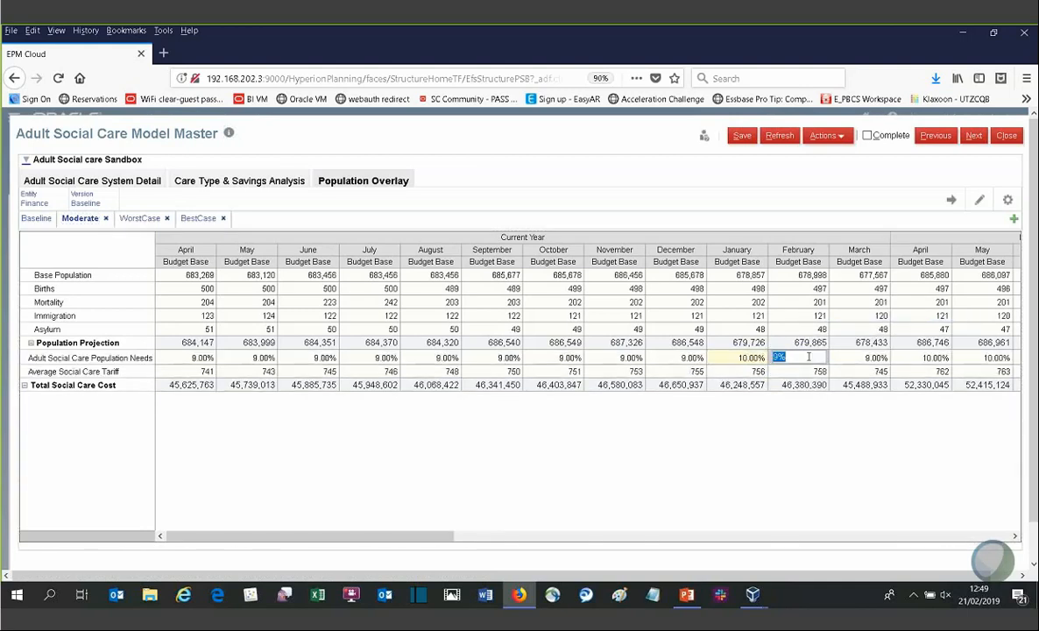
{"action": "type", "text": "11"}
{"action": "key", "text": "Return"}
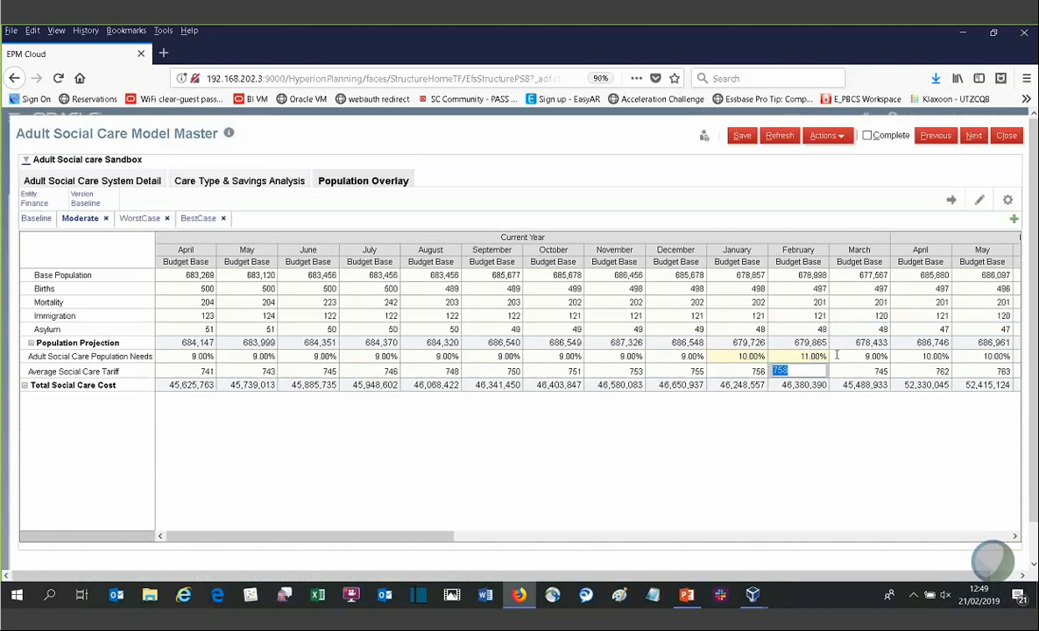
{"action": "left_click", "coordinate": [848, 357]}
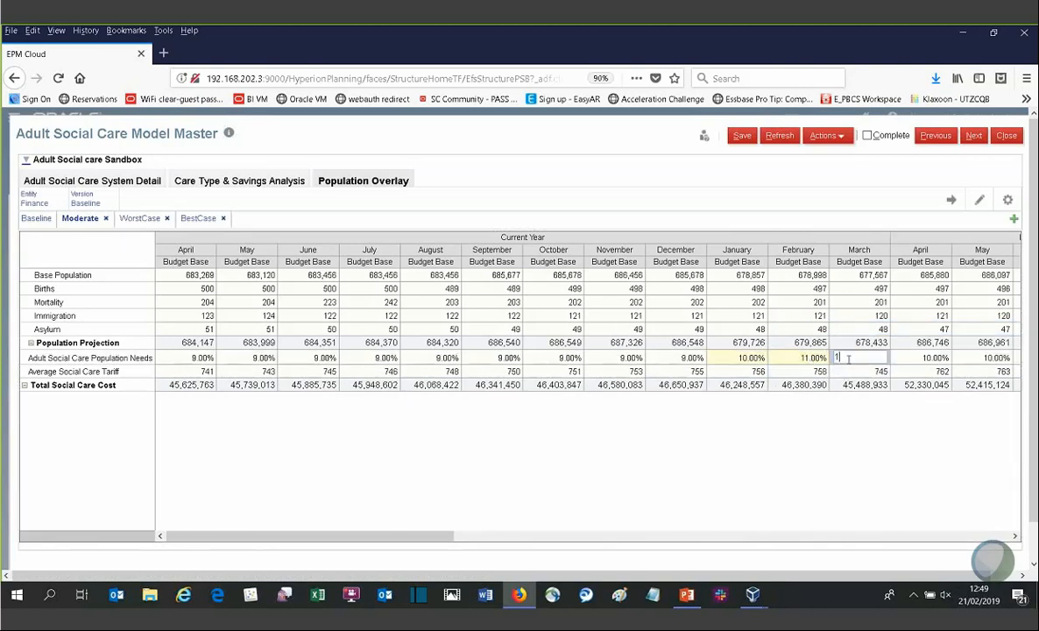
{"action": "type", "text": "12.00"}
{"action": "type", "text": "%"}
{"action": "key", "text": "Return"}
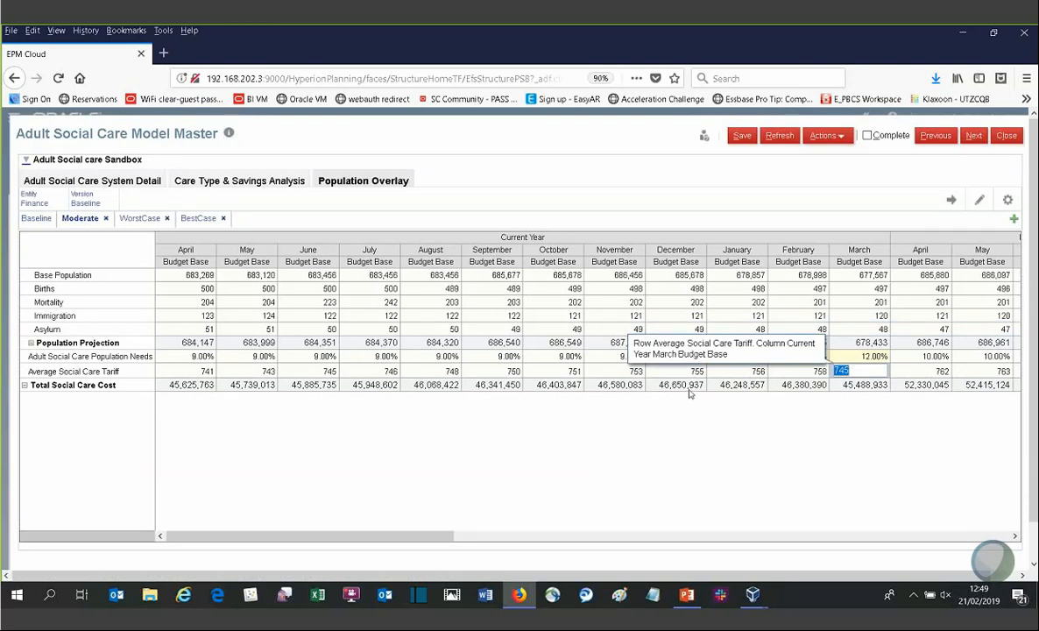
{"action": "left_click", "coordinate": [762, 421]}
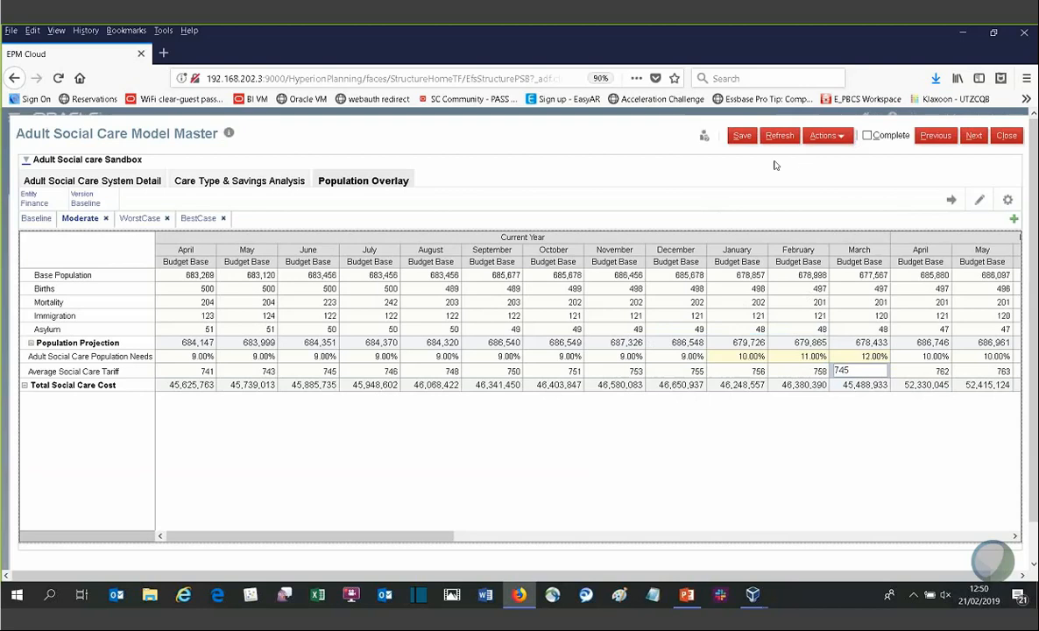
{"action": "left_click", "coordinate": [742, 138]}
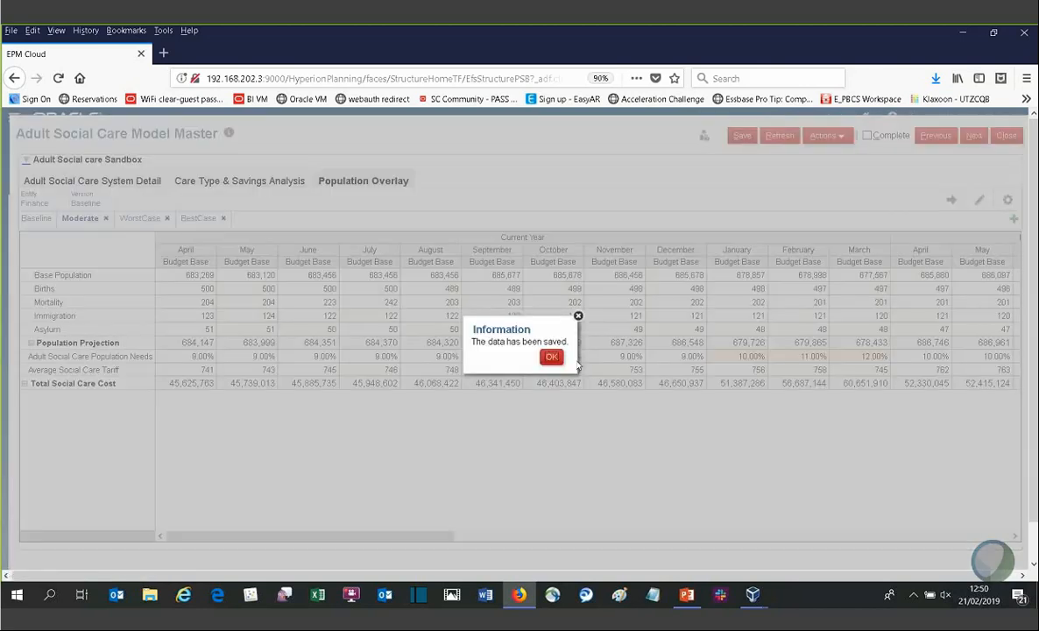
{"action": "left_click", "coordinate": [551, 356]}
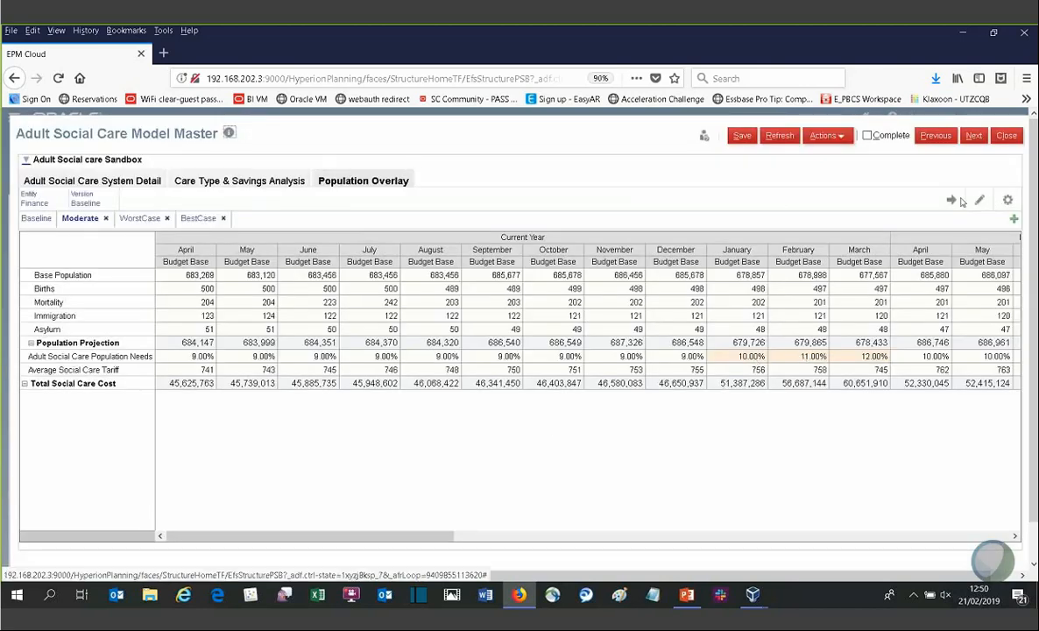
Step: Open the Scenario Comparator to review the Moderate scenario against the others, then go back to the Model Master
{"action": "left_click", "coordinate": [973, 136]}
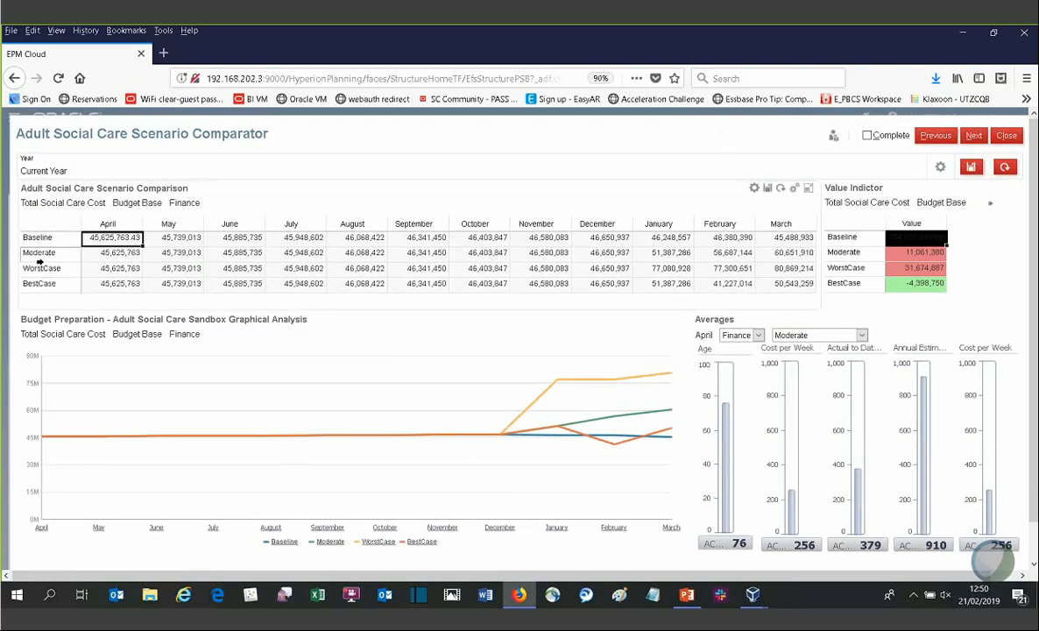
{"action": "left_click", "coordinate": [934, 135]}
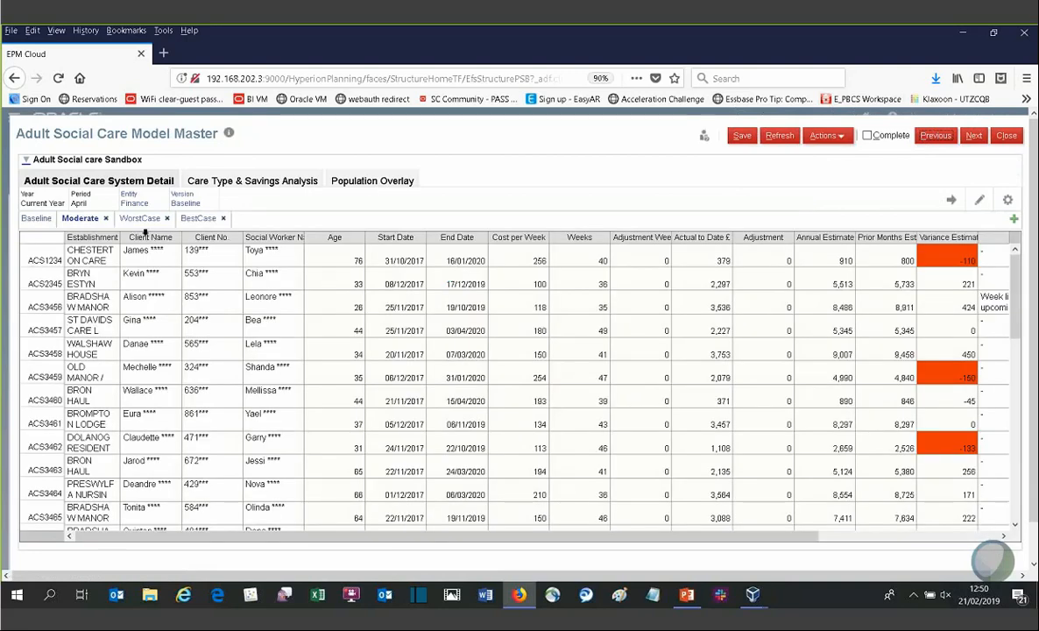
Step: Compare the WorstCase and Baseline sandboxes on the Population Overlay tab
{"action": "left_click", "coordinate": [143, 221]}
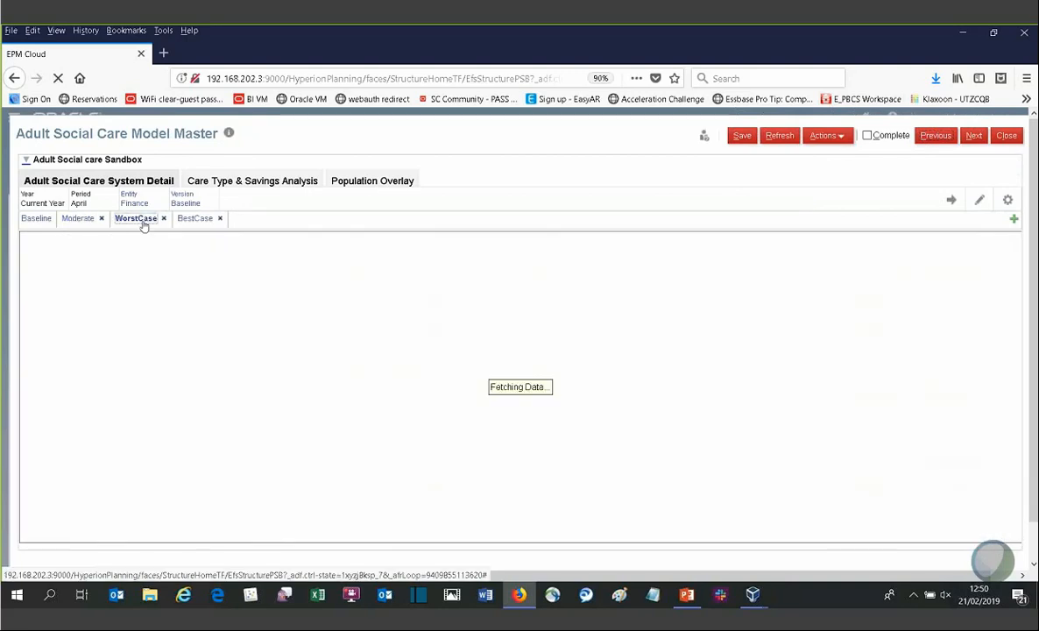
{"action": "left_click", "coordinate": [372, 180]}
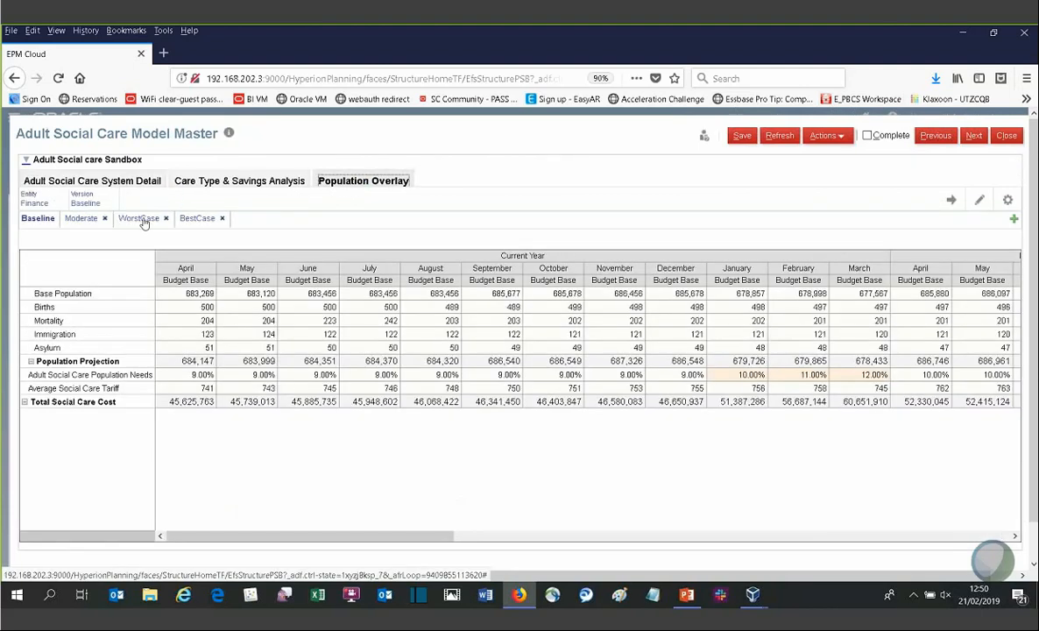
{"action": "left_click", "coordinate": [142, 219]}
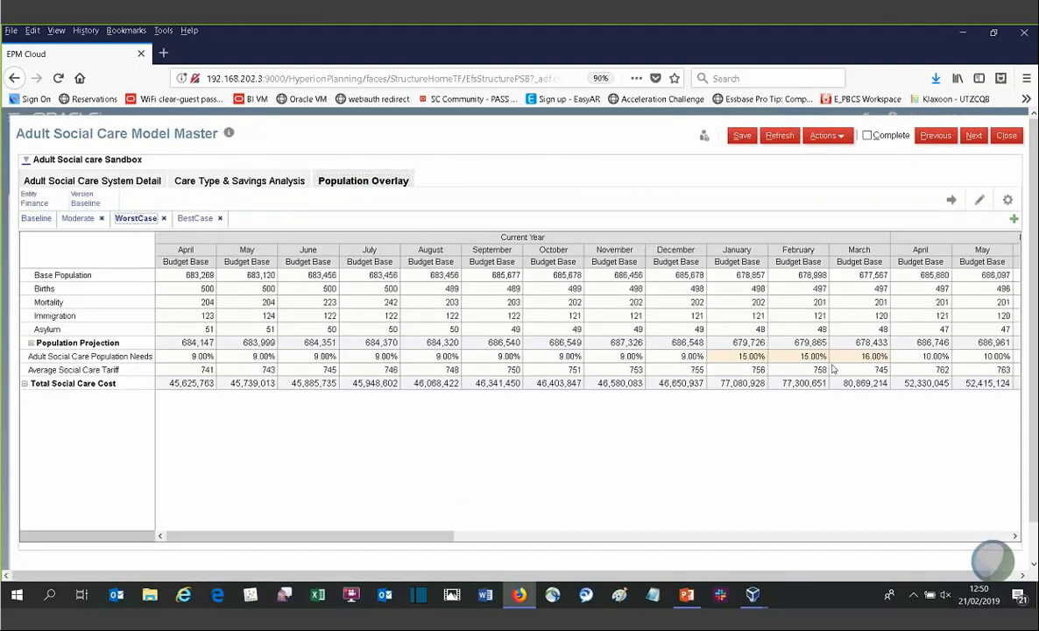
{"action": "left_click", "coordinate": [39, 222]}
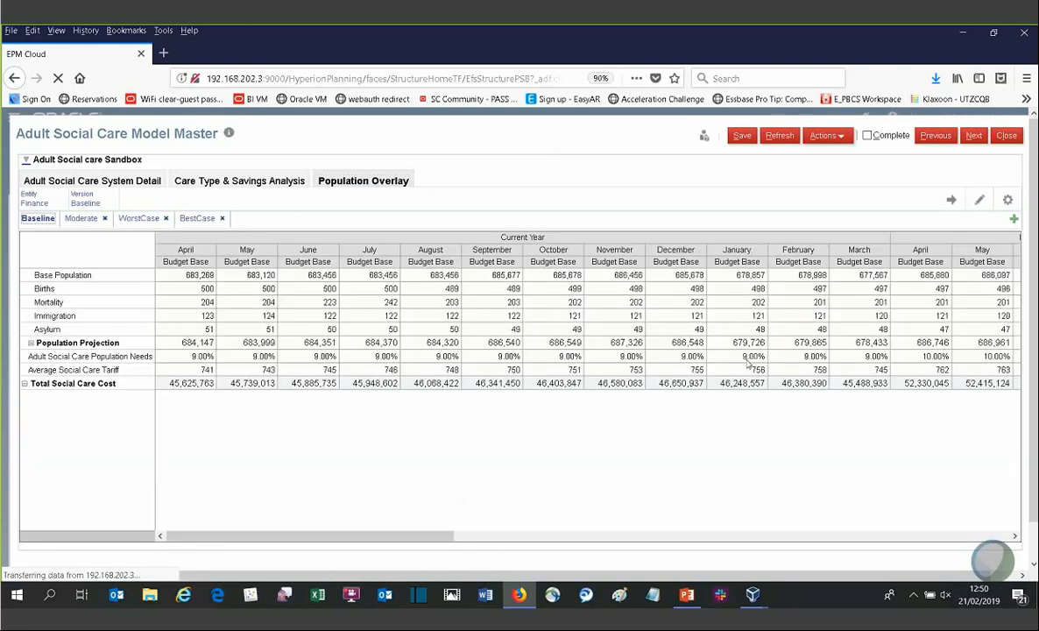
{"action": "left_click", "coordinate": [142, 222]}
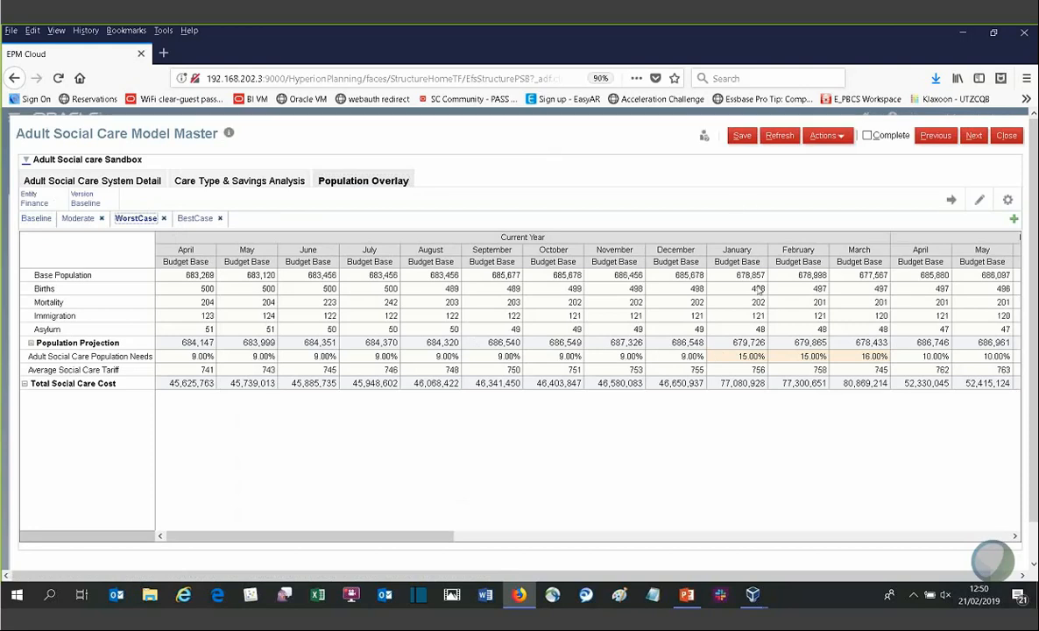
Step: Publish the WorstCase sandbox and confirm the publication
{"action": "left_click", "coordinate": [826, 136]}
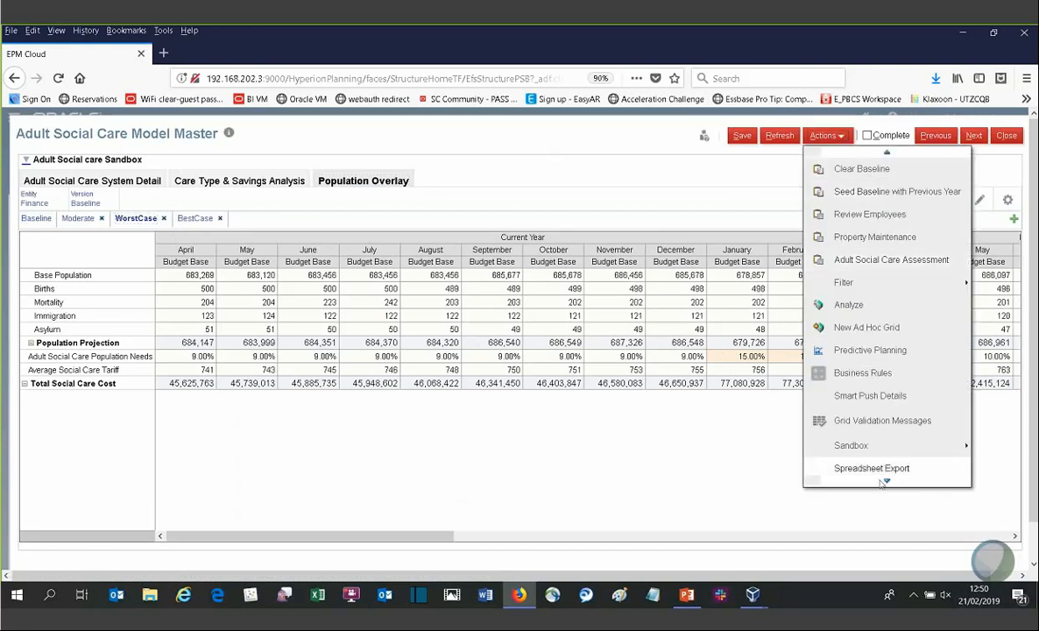
{"action": "mouse_move", "coordinate": [876, 445]}
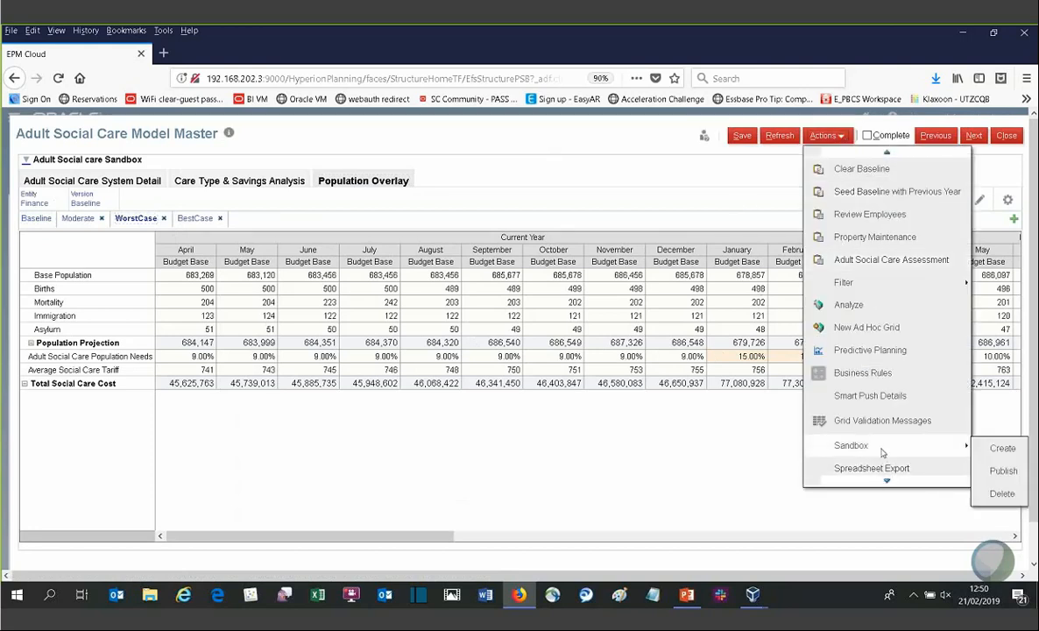
{"action": "left_click", "coordinate": [1003, 471]}
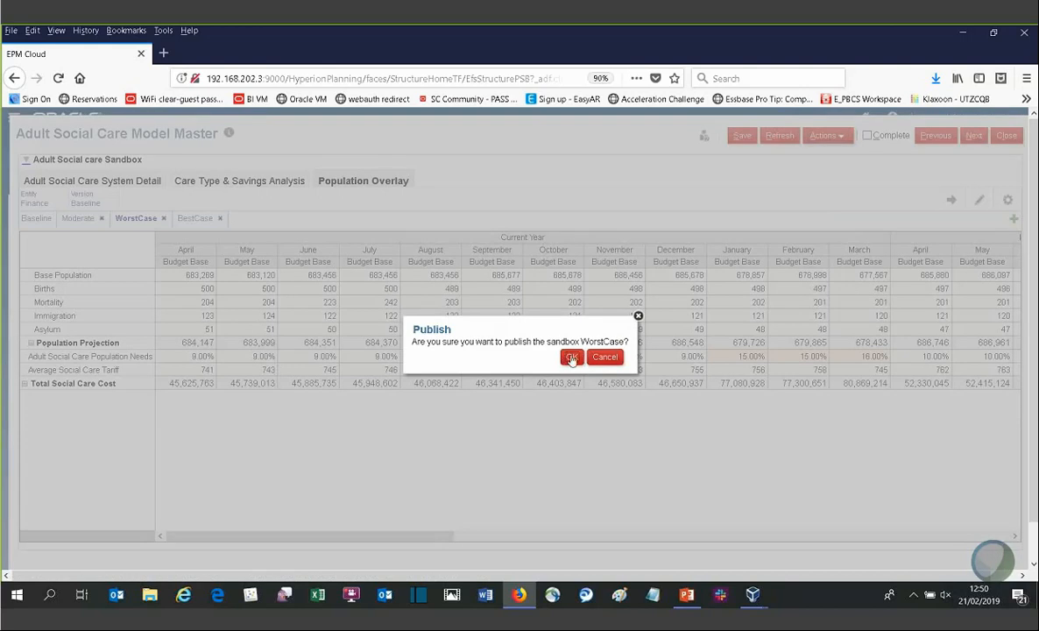
{"action": "left_click", "coordinate": [571, 357]}
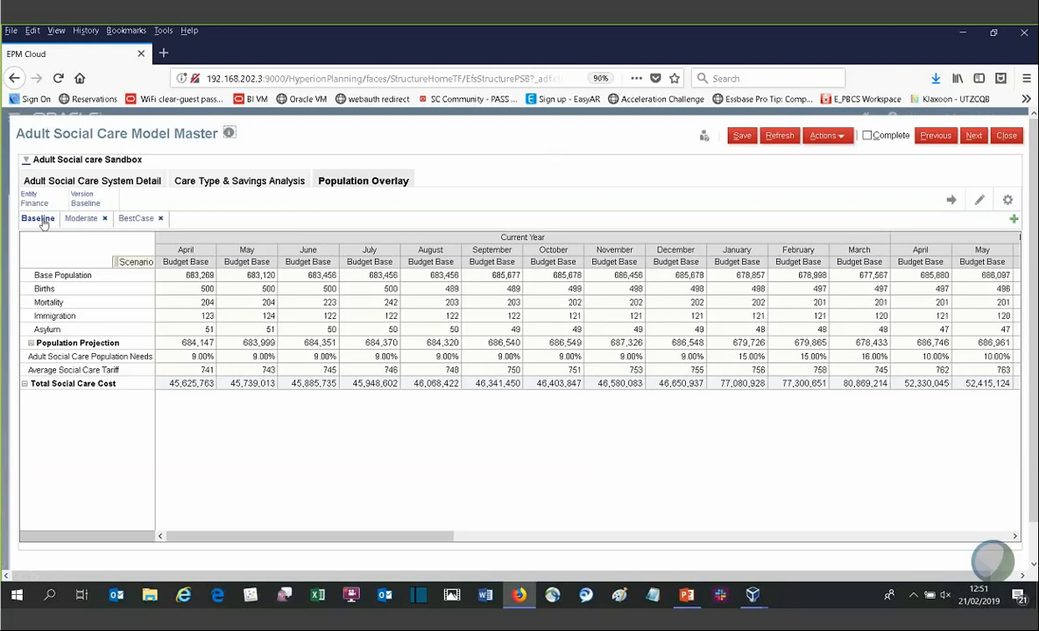
Step: Switch to Adult Social Care System Detail and open the context options for the Age column before dismissing them
{"action": "left_click", "coordinate": [71, 182]}
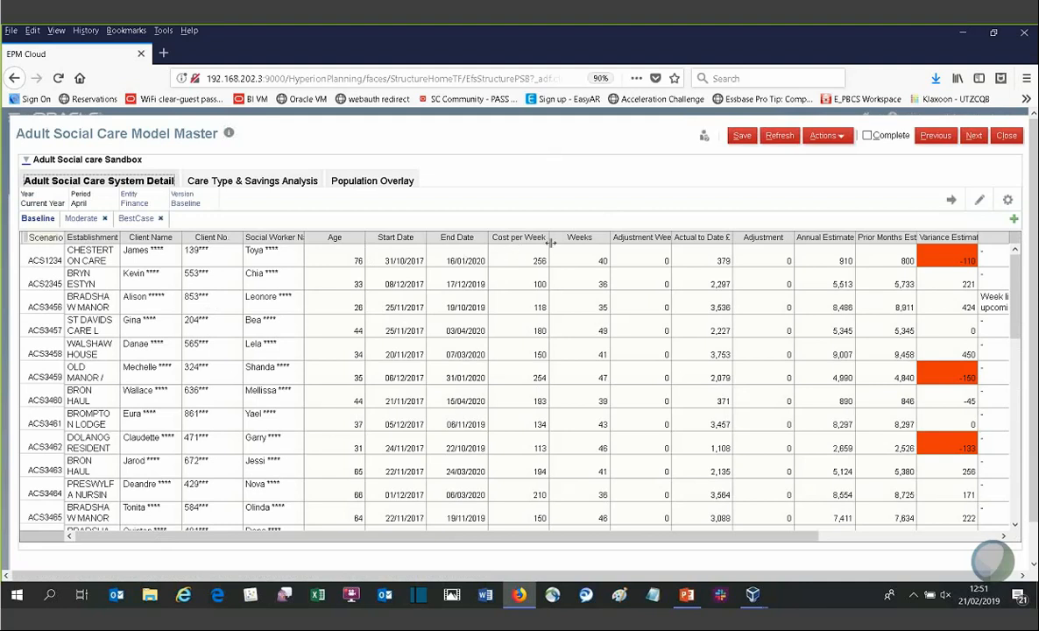
{"action": "left_click", "coordinate": [320, 235]}
{"action": "right_click", "coordinate": [328, 246]}
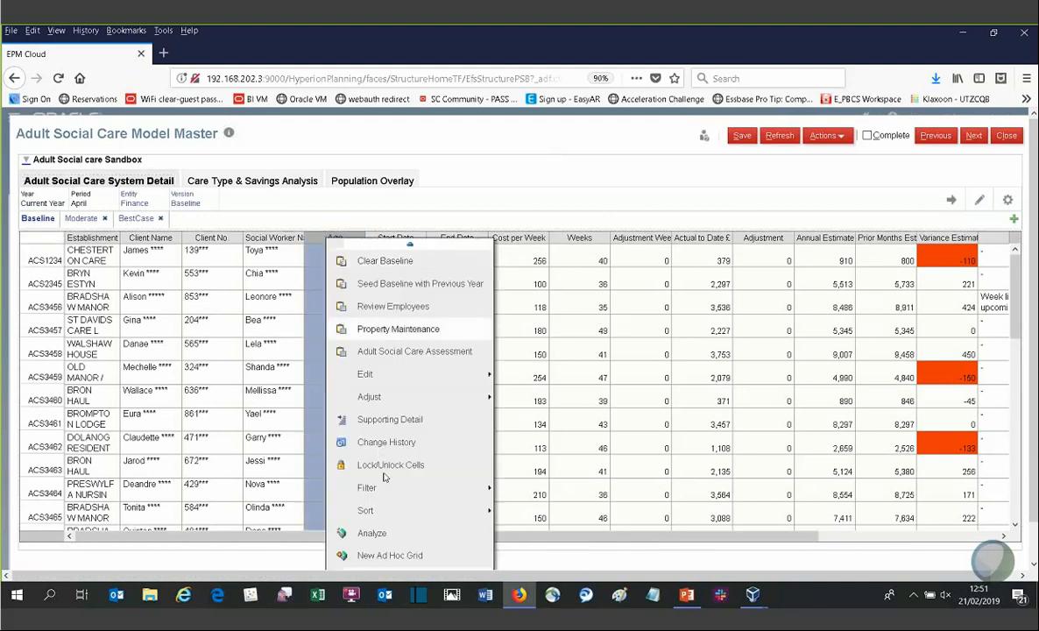
{"action": "mouse_move", "coordinate": [454, 489]}
{"action": "left_click", "coordinate": [524, 491]}
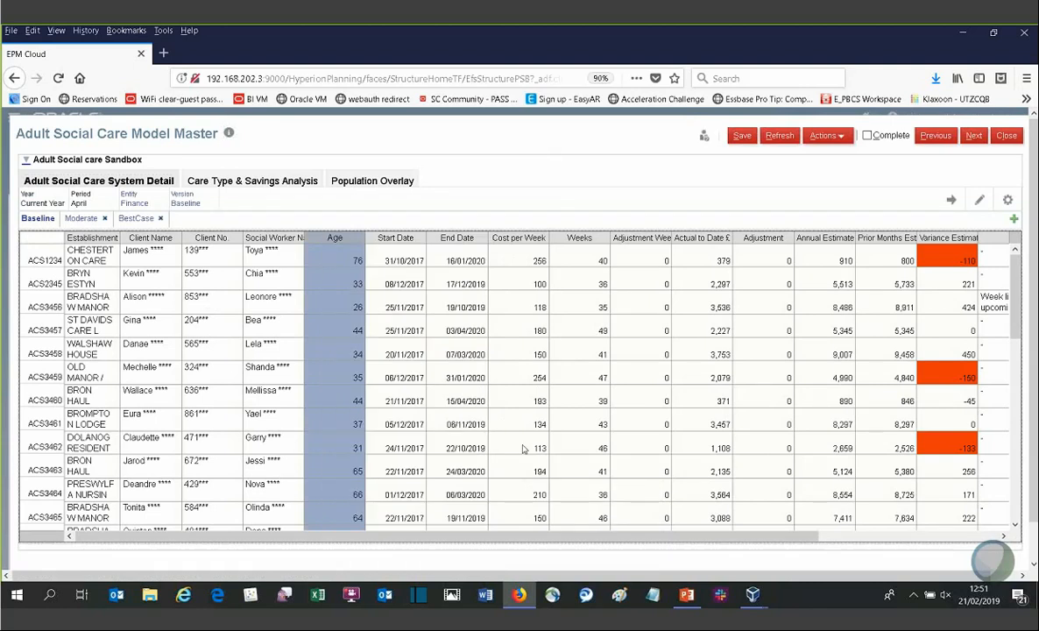
Step: Filter the Age column to keep only values greater than 50
{"action": "left_click", "coordinate": [457, 349]}
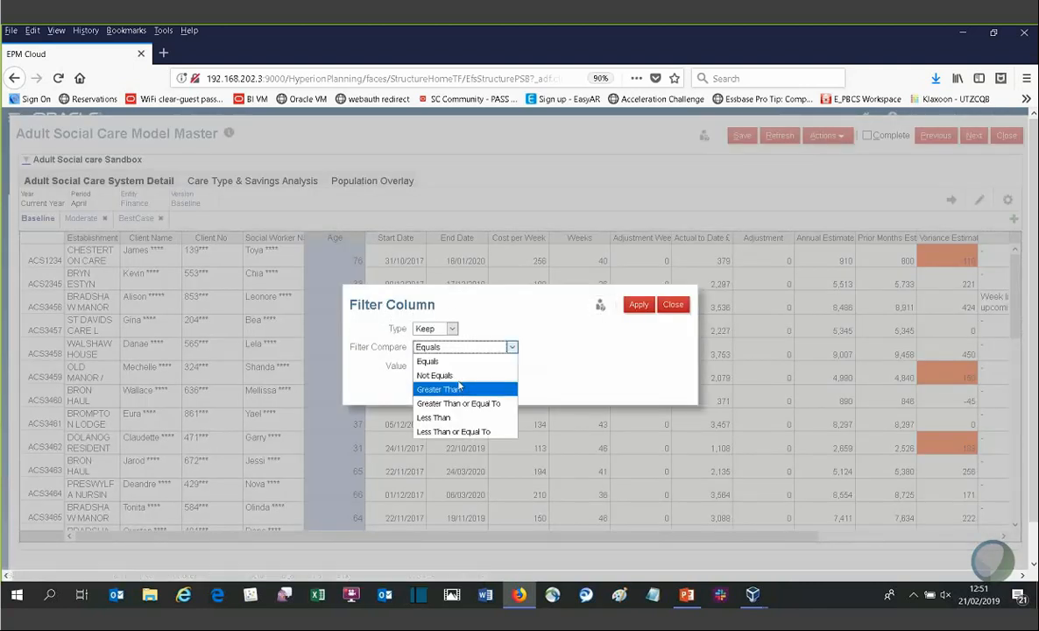
{"action": "left_click", "coordinate": [457, 388]}
{"action": "left_click", "coordinate": [454, 364]}
{"action": "type", "text": "50"}
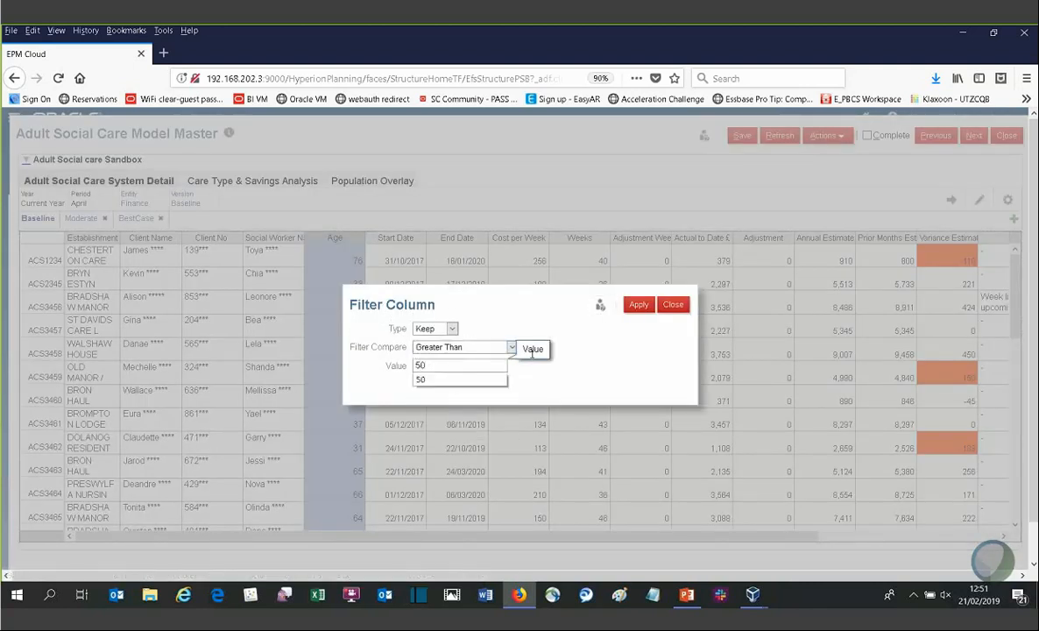
{"action": "left_click", "coordinate": [638, 304]}
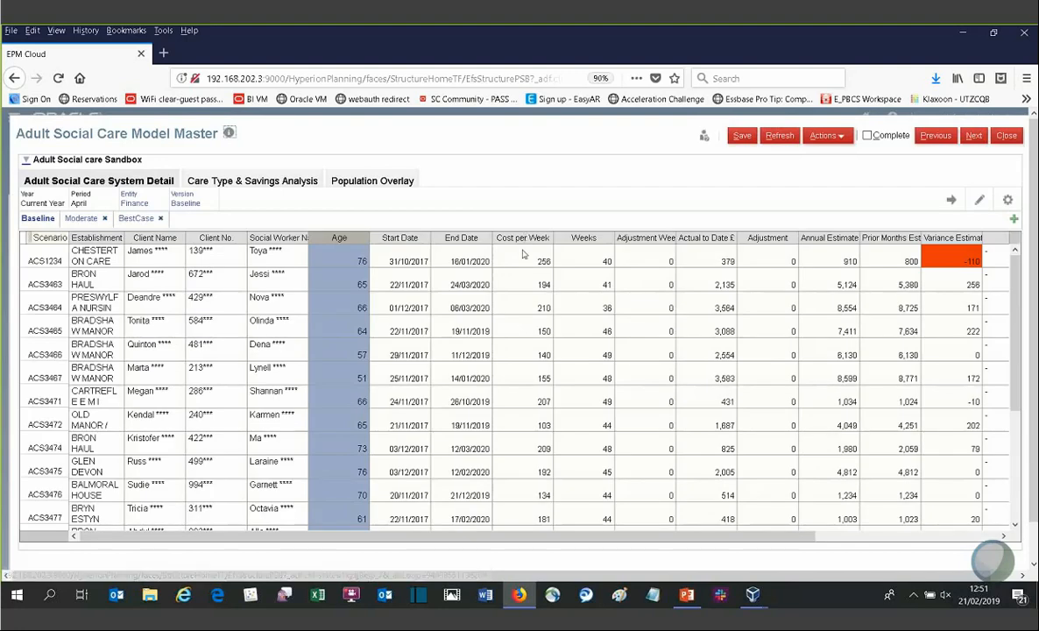
Step: Filter the Cost per Week column to keep only values greater than 100
{"action": "right_click", "coordinate": [523, 253]}
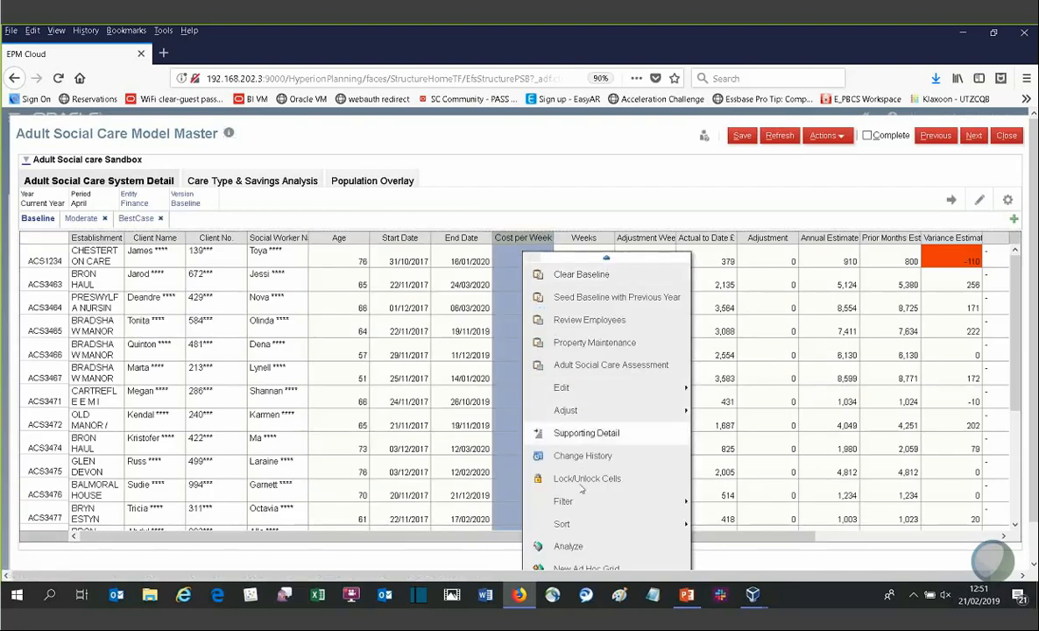
{"action": "mouse_move", "coordinate": [582, 501]}
{"action": "left_click", "coordinate": [712, 403]}
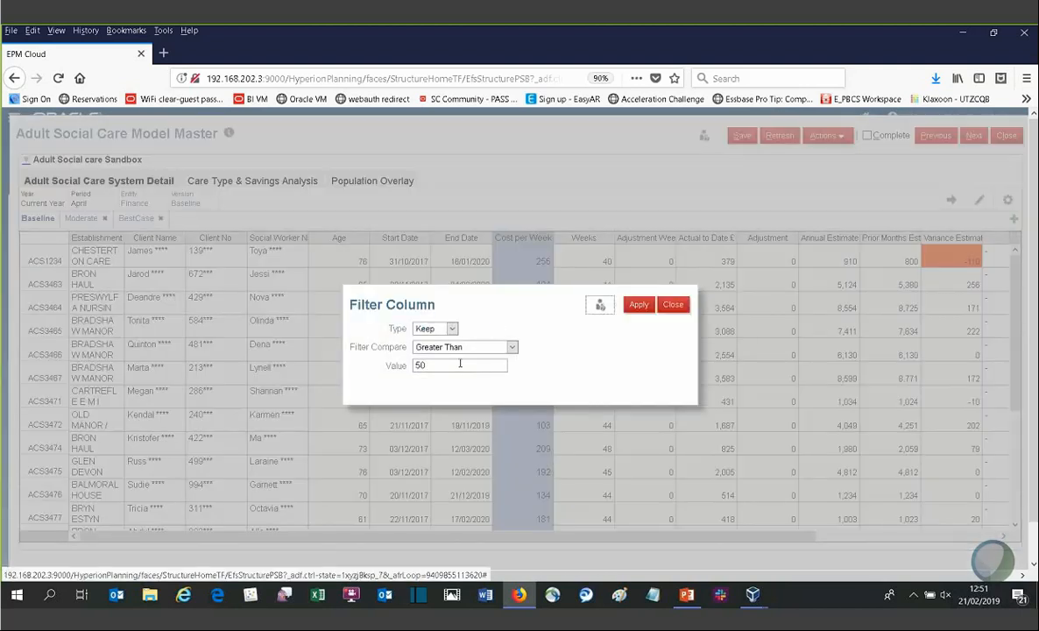
{"action": "left_click_drag", "start_coordinate": [457, 364], "coordinate": [386, 363]}
{"action": "type", "text": "100"}
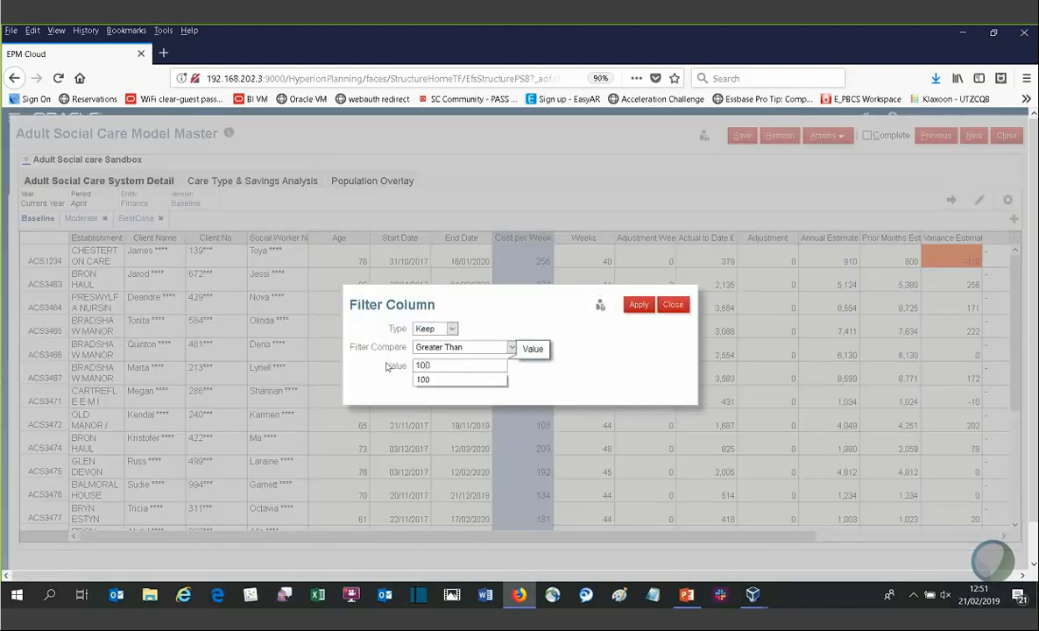
{"action": "left_click", "coordinate": [638, 305]}
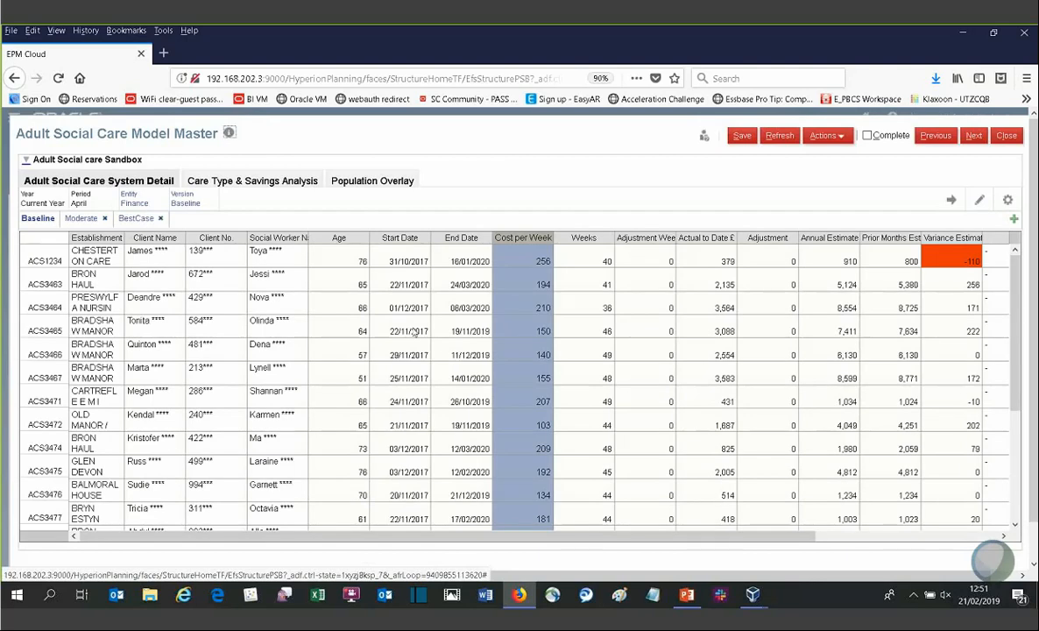
Step: Inspect the context options for an End Date cell, then close the Model Master form
{"action": "left_click", "coordinate": [464, 305]}
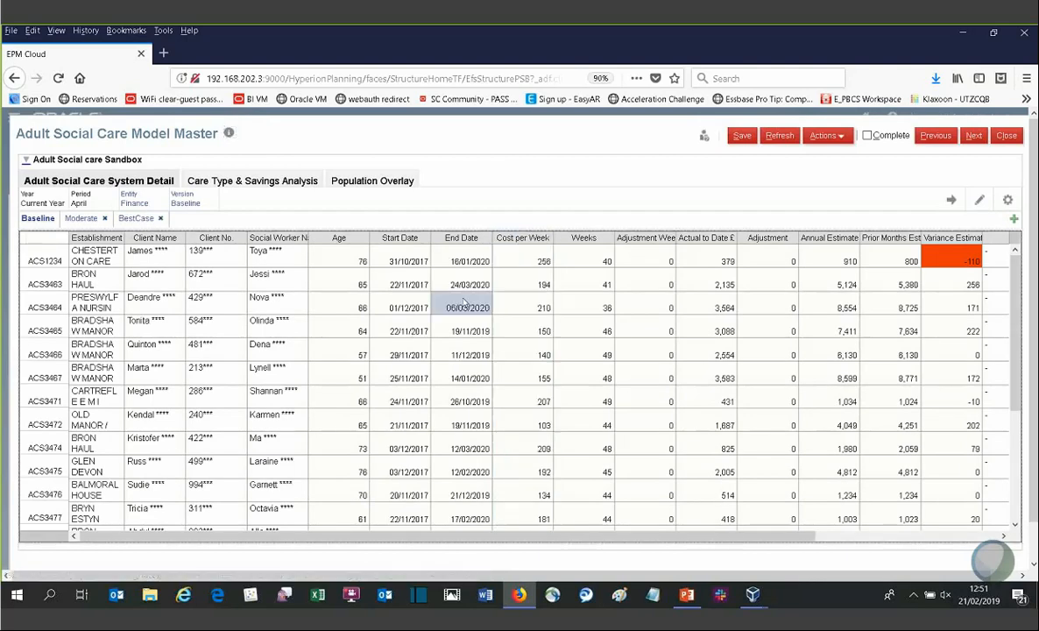
{"action": "right_click", "coordinate": [464, 303]}
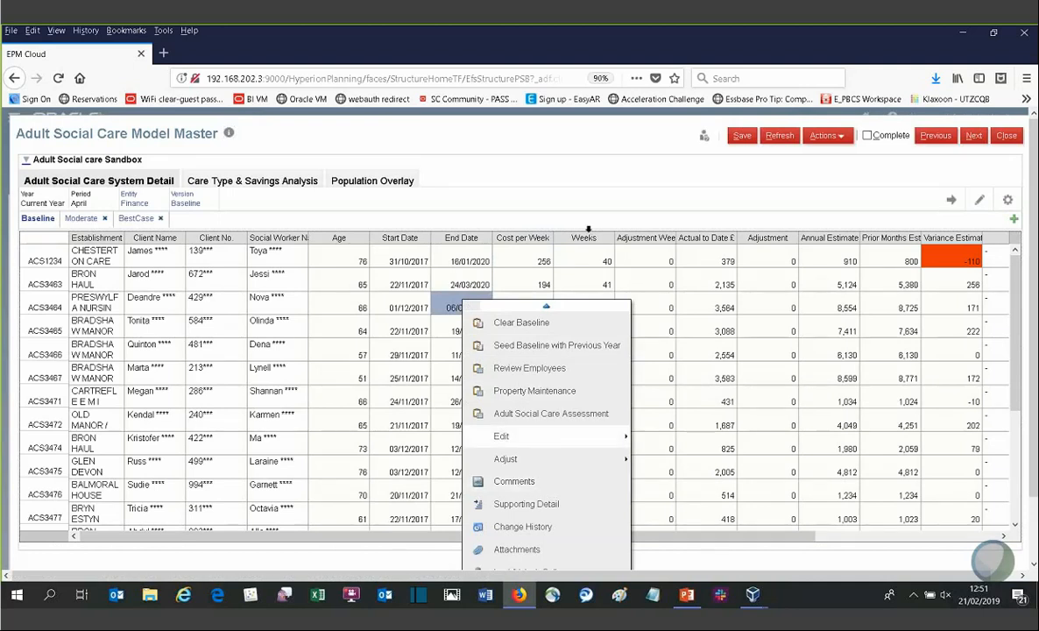
{"action": "left_click", "coordinate": [545, 207]}
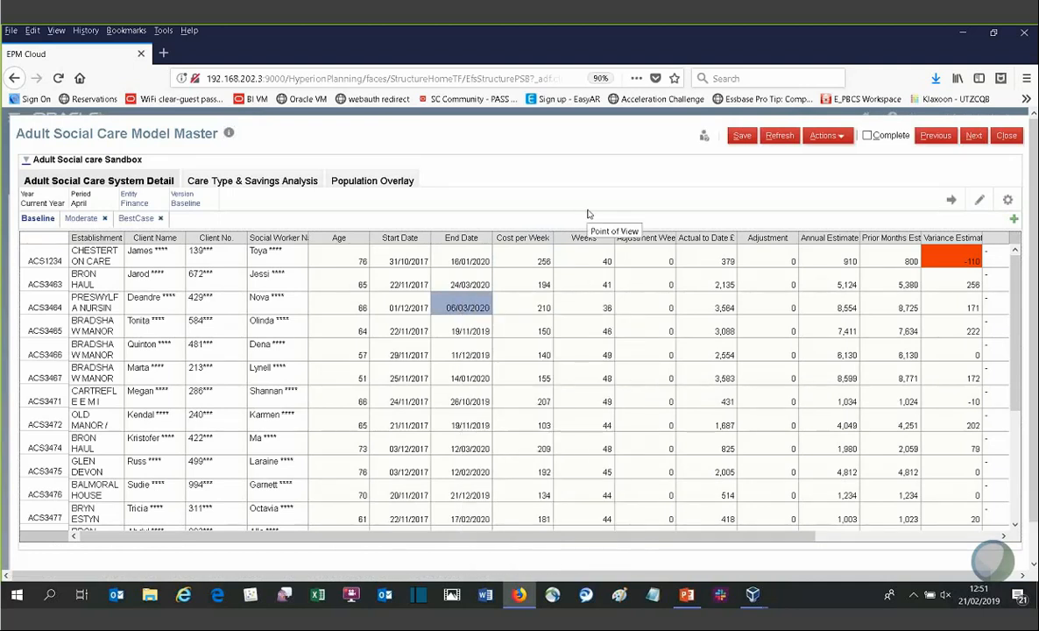
{"action": "left_click", "coordinate": [1007, 136]}
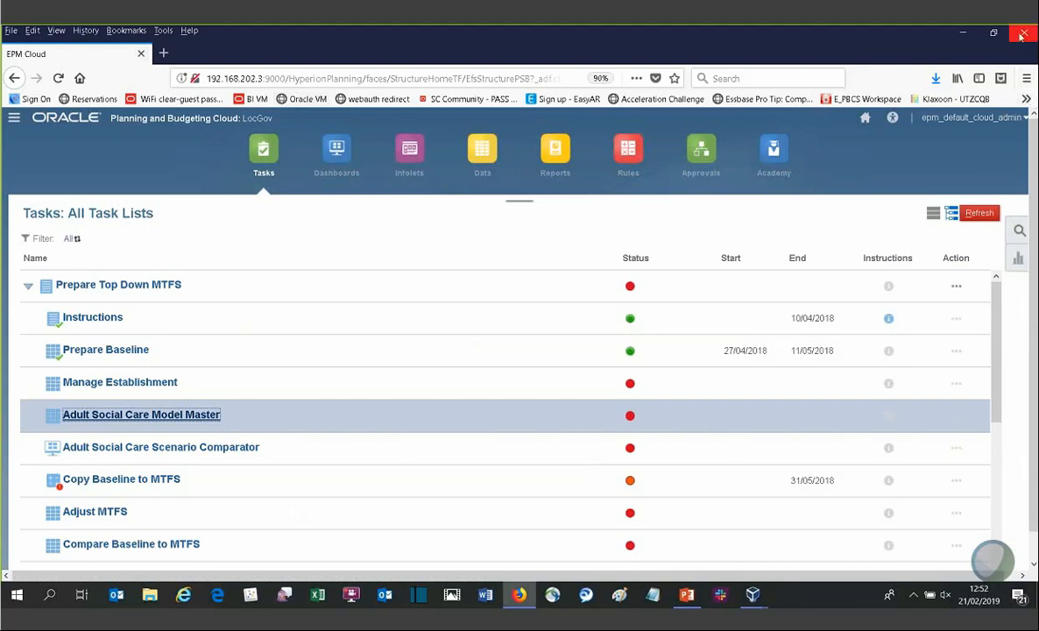
Step: Minimize the browser, launch the Enterprise Oracle Planning and Budgeting Cloud desktop shortcut, and sign in
{"action": "left_click", "coordinate": [961, 32]}
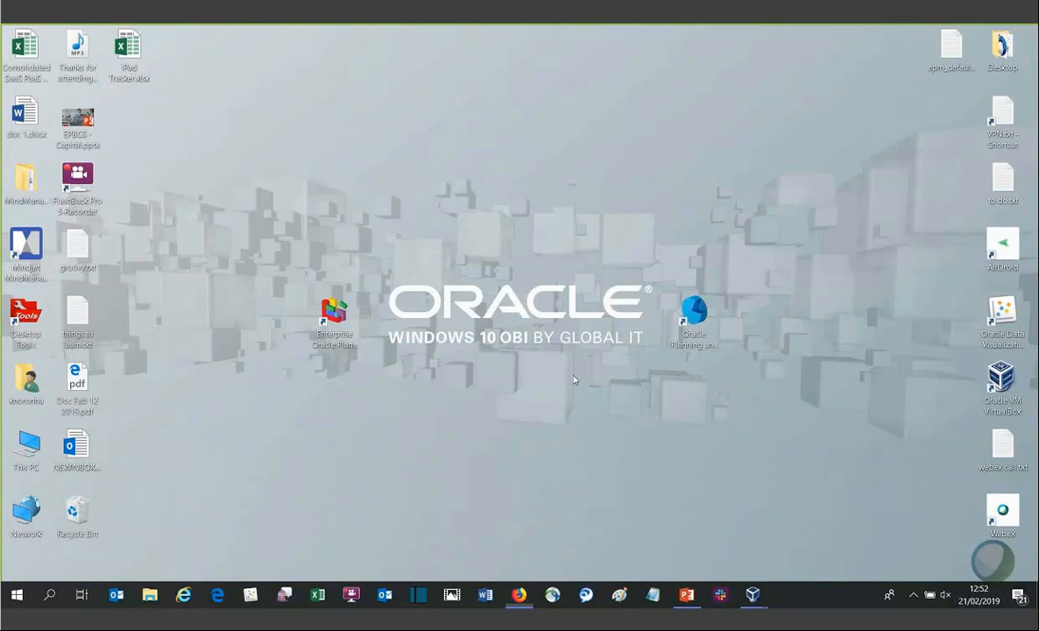
{"action": "left_click", "coordinate": [340, 341]}
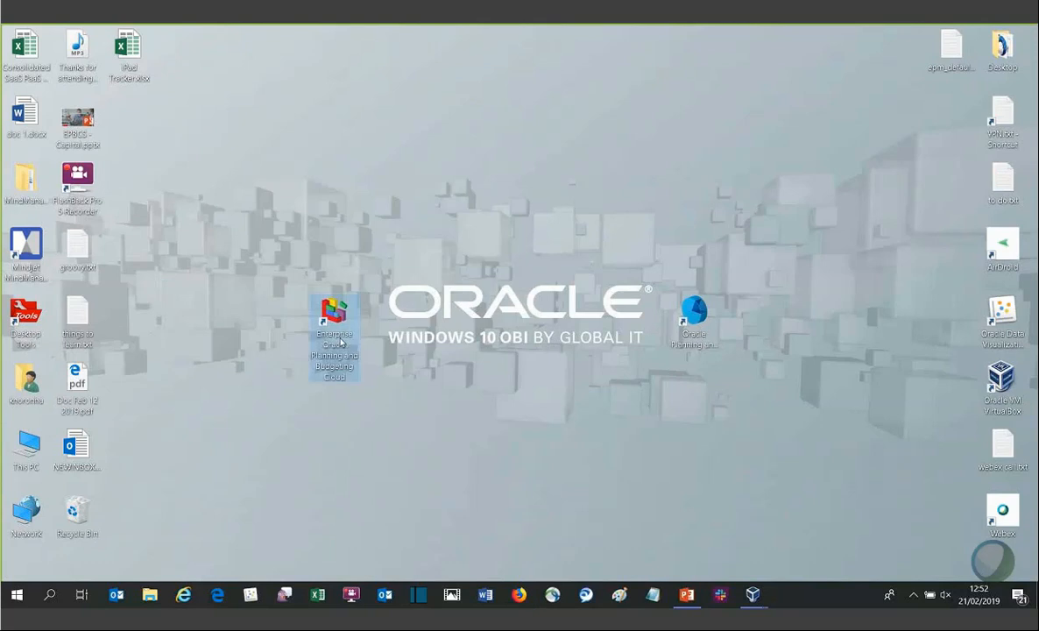
{"action": "double_click", "coordinate": [339, 342]}
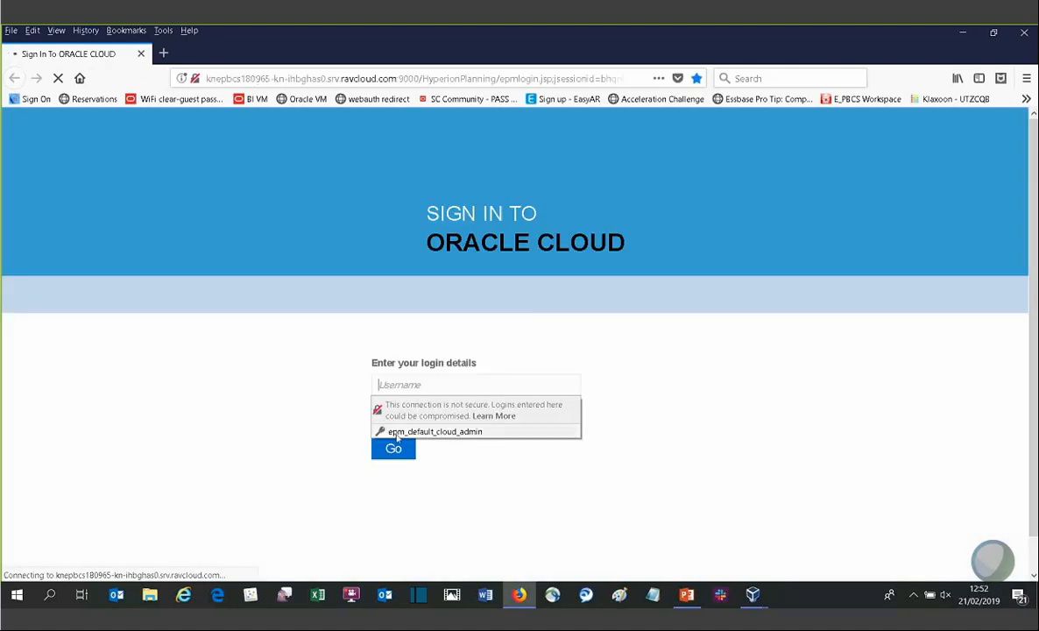
{"action": "left_click", "coordinate": [396, 438]}
{"action": "left_click", "coordinate": [394, 447]}
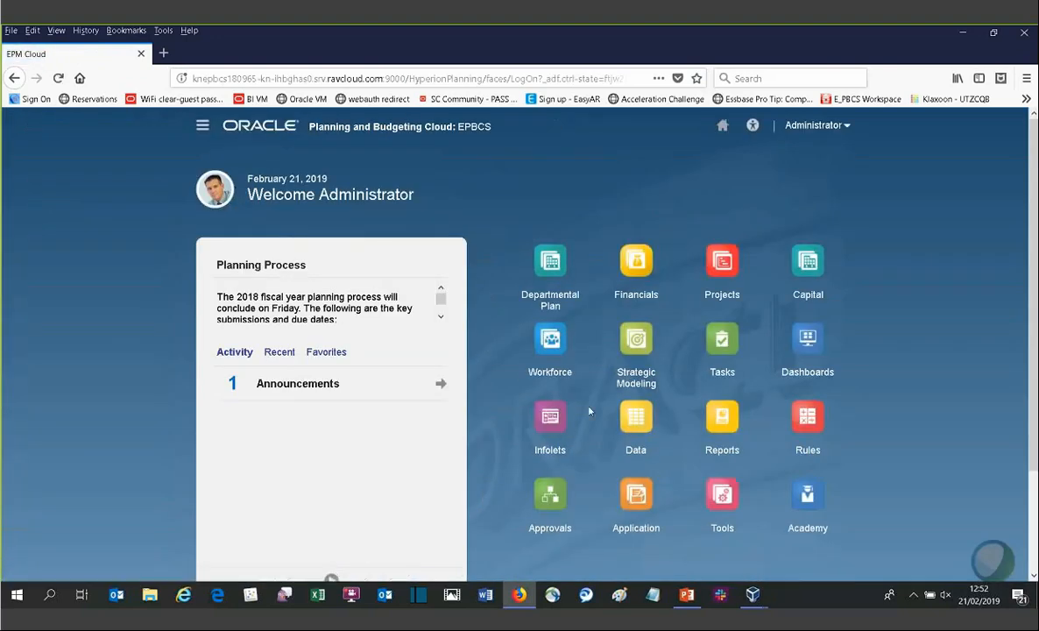
Step: Open Model View under Strategic Modeling
{"action": "left_click", "coordinate": [639, 348]}
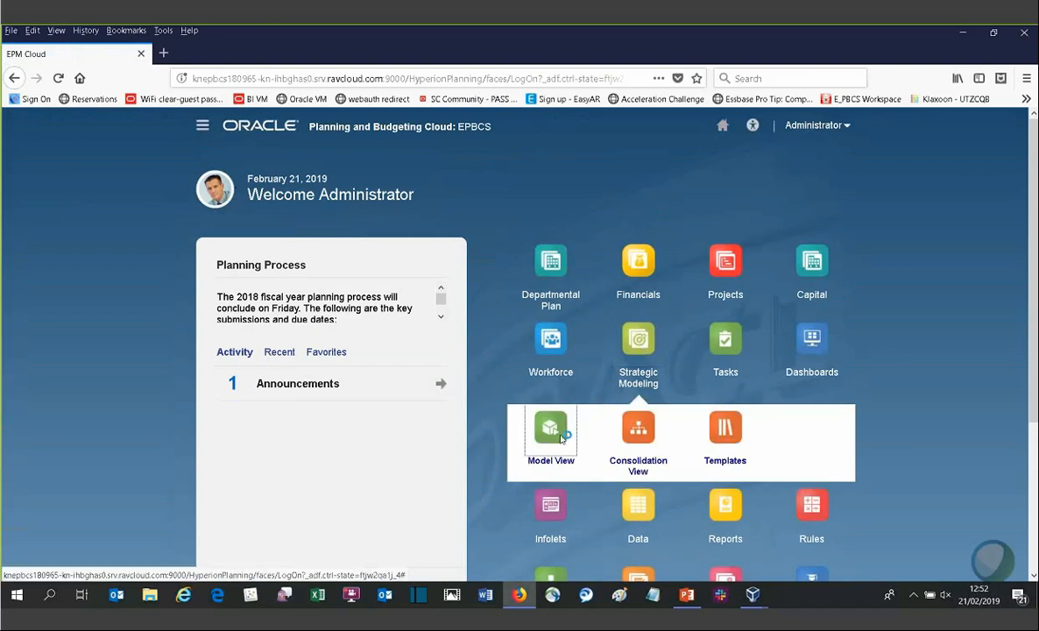
{"action": "left_click", "coordinate": [562, 437]}
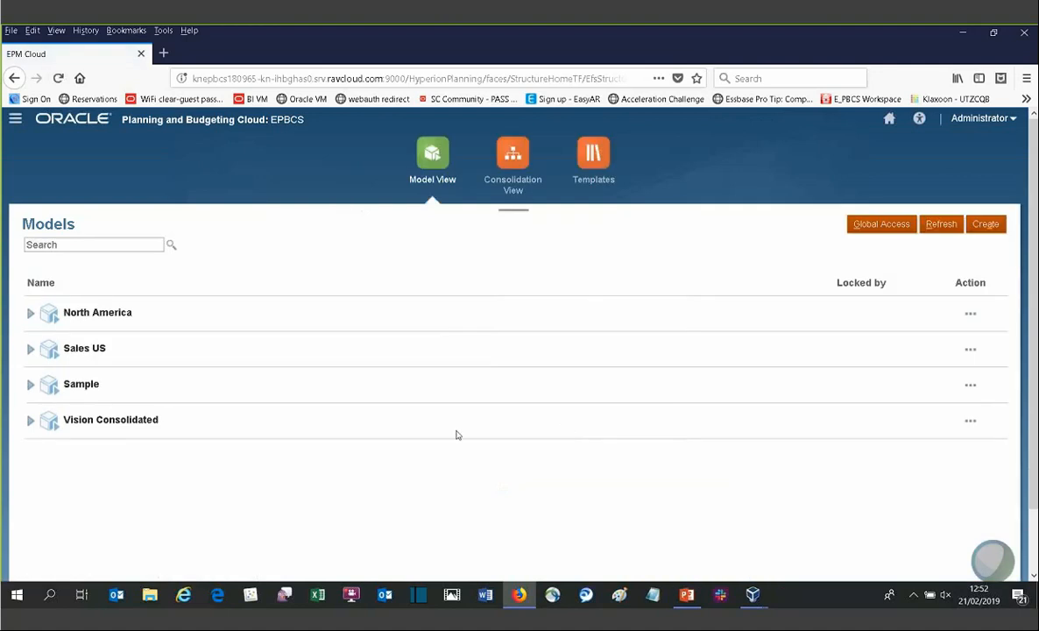
Step: Open the Create New Model wizard to review the Create Model From options, then cancel it
{"action": "left_click", "coordinate": [990, 227]}
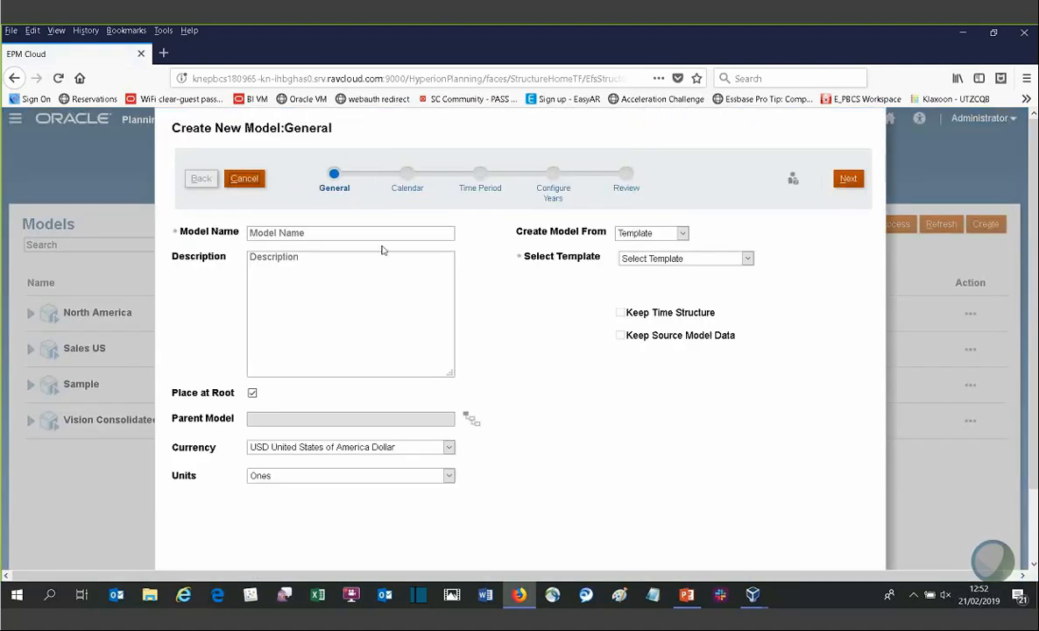
{"action": "left_click", "coordinate": [631, 235]}
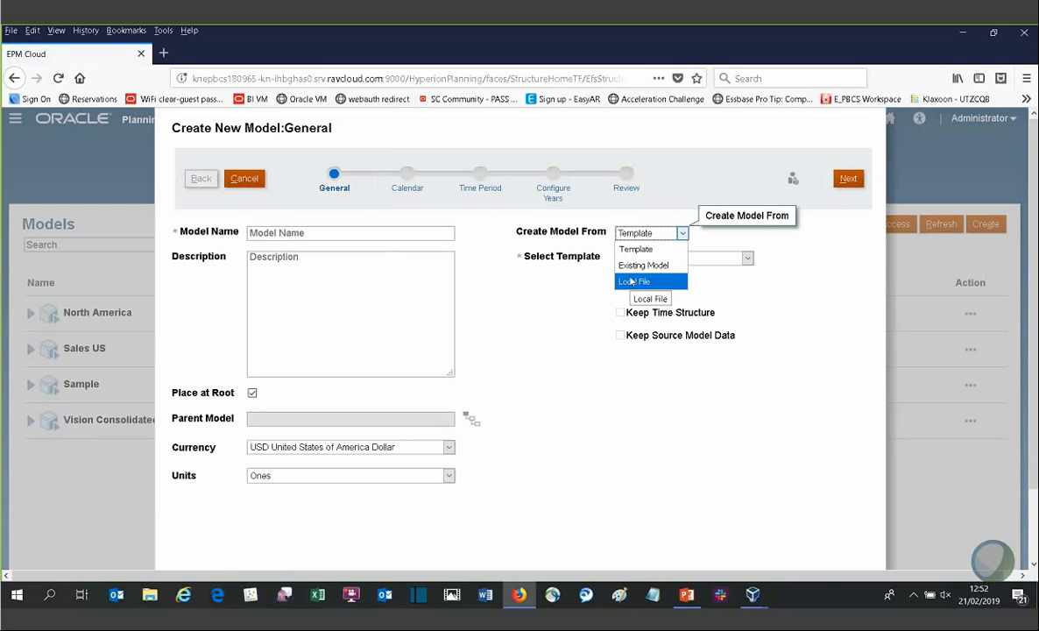
{"action": "left_click", "coordinate": [245, 180]}
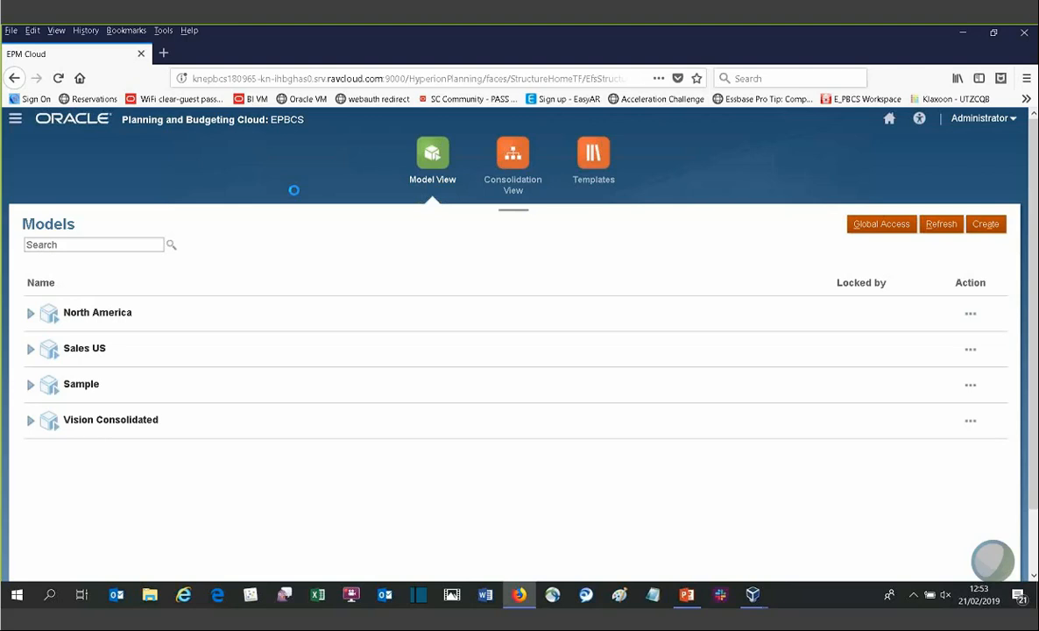
Step: Return home and open the Strategic Plan under Departmental Plan
{"action": "left_click", "coordinate": [889, 119]}
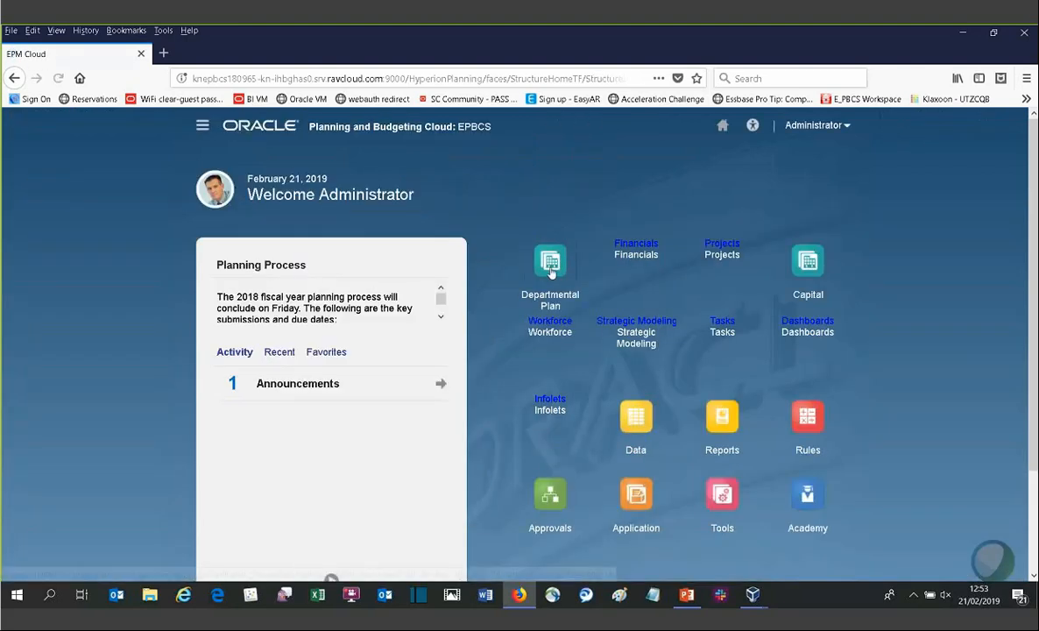
{"action": "left_click", "coordinate": [550, 267]}
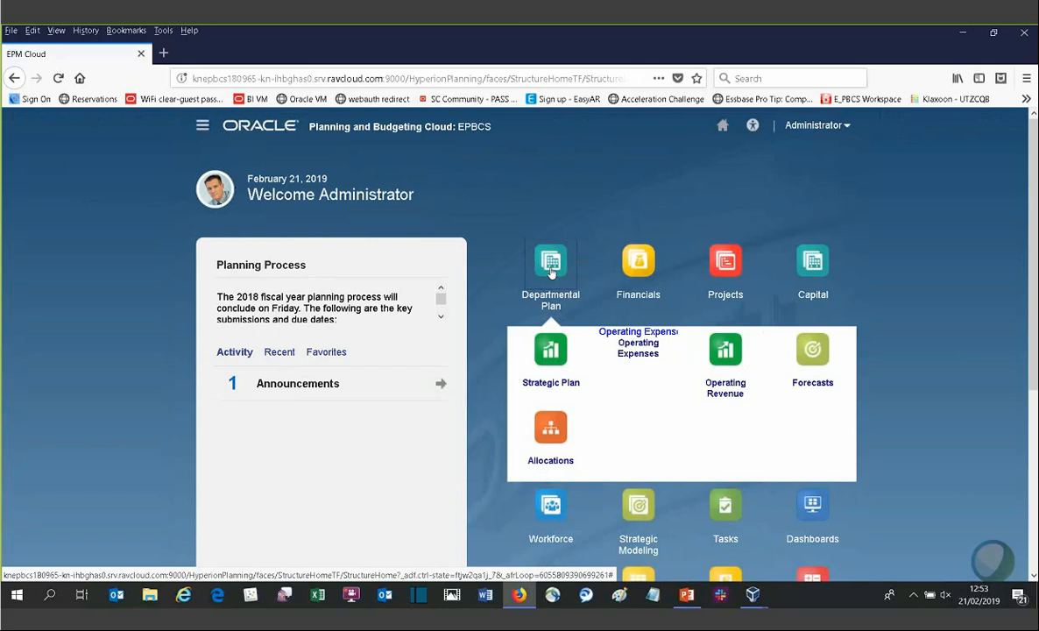
{"action": "left_click", "coordinate": [551, 366]}
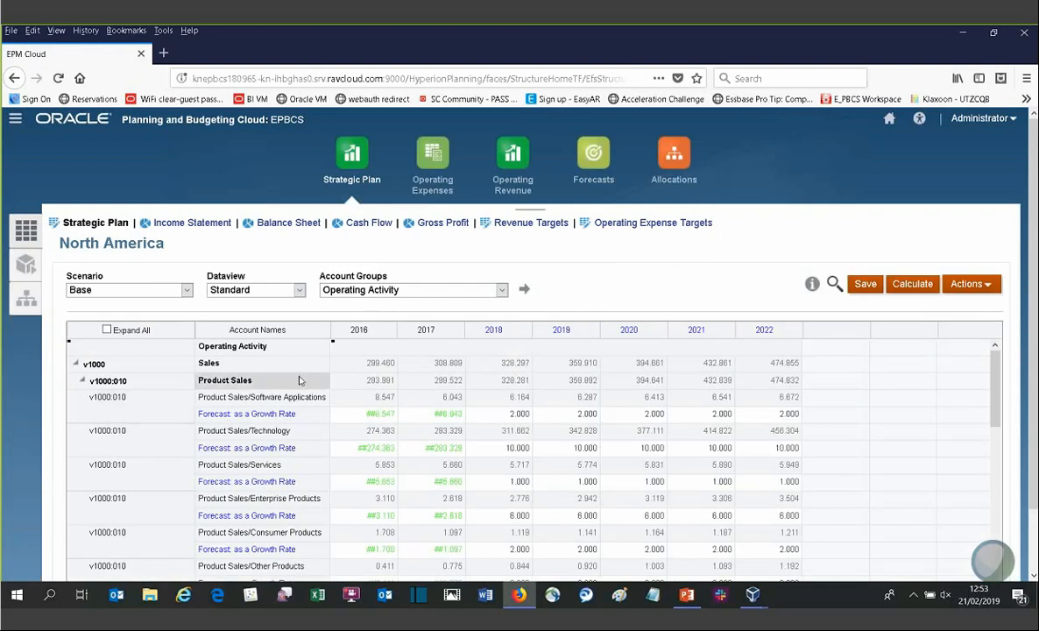
Step: Review the North America Strategic Plan grid's account rows, scenario options and 2018 forecast cells
{"action": "scroll", "coordinate": [289, 411], "scroll_direction": "down", "scroll_amount": 1}
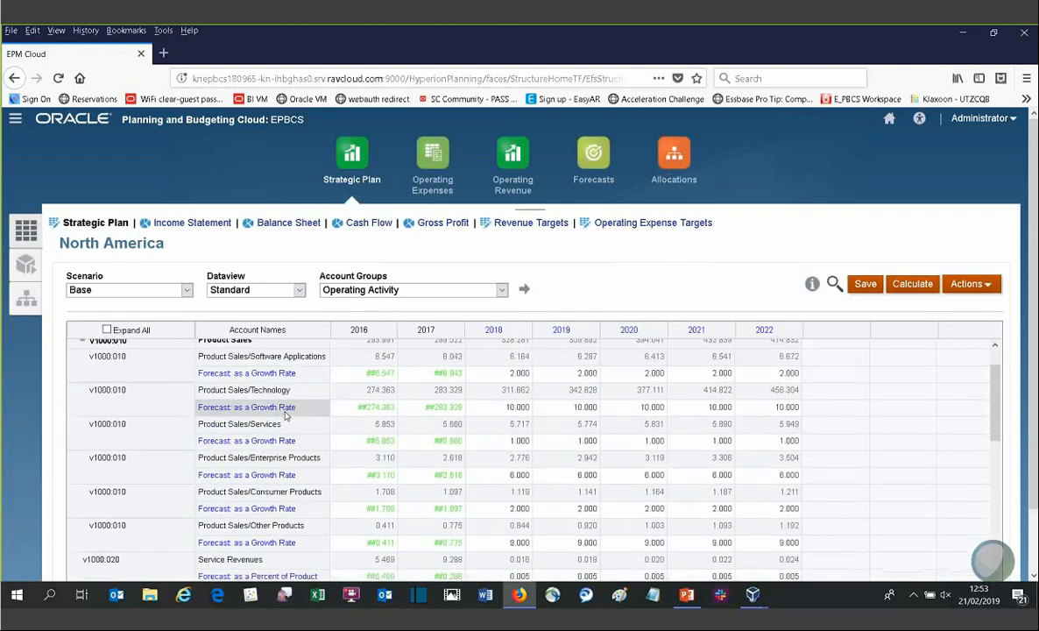
{"action": "scroll", "coordinate": [285, 416], "scroll_direction": "down", "scroll_amount": 5}
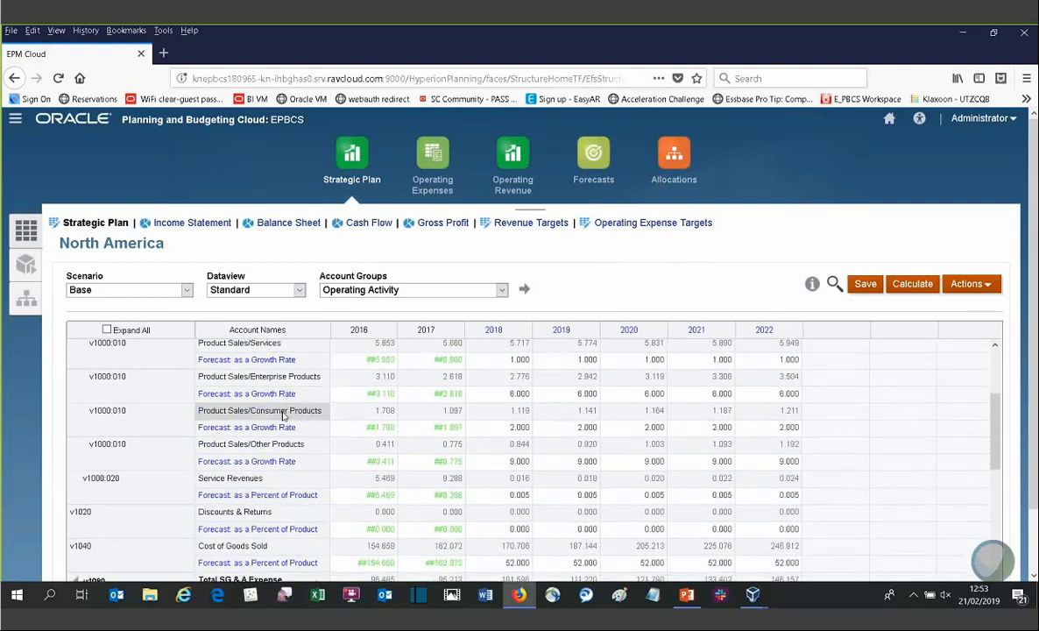
{"action": "scroll", "coordinate": [283, 415], "scroll_direction": "up", "scroll_amount": 1}
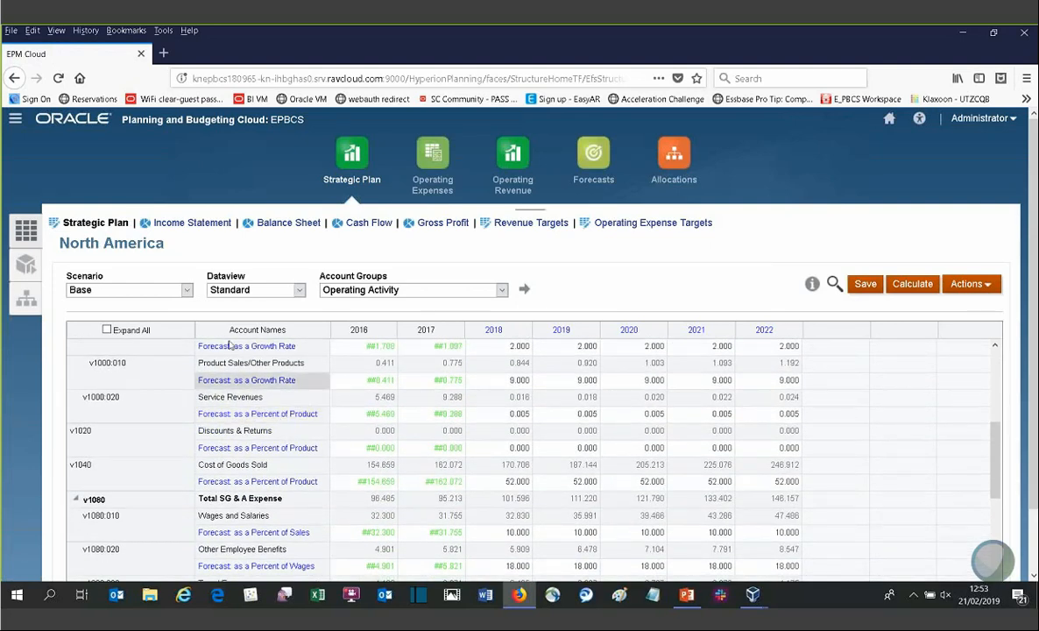
{"action": "left_click", "coordinate": [171, 292]}
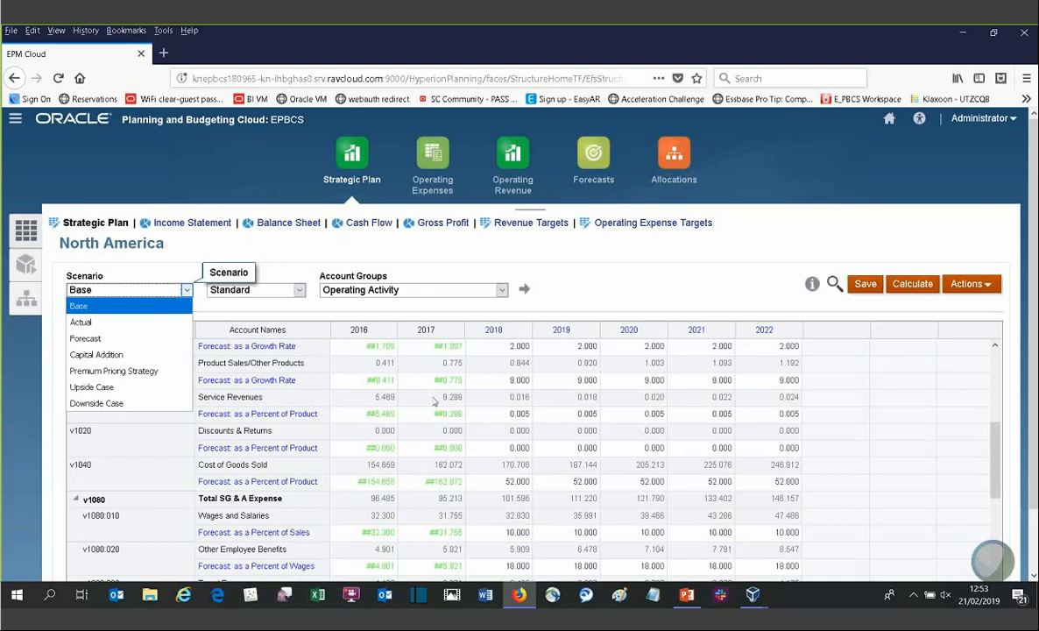
{"action": "left_click", "coordinate": [494, 399]}
{"action": "left_click", "coordinate": [498, 398]}
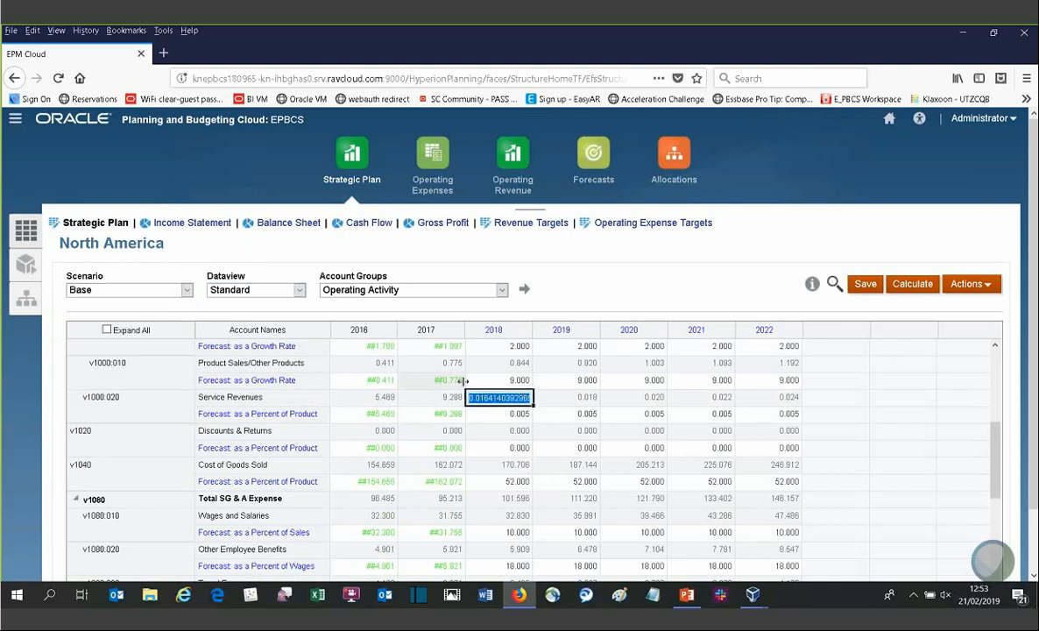
{"action": "left_click", "coordinate": [522, 380]}
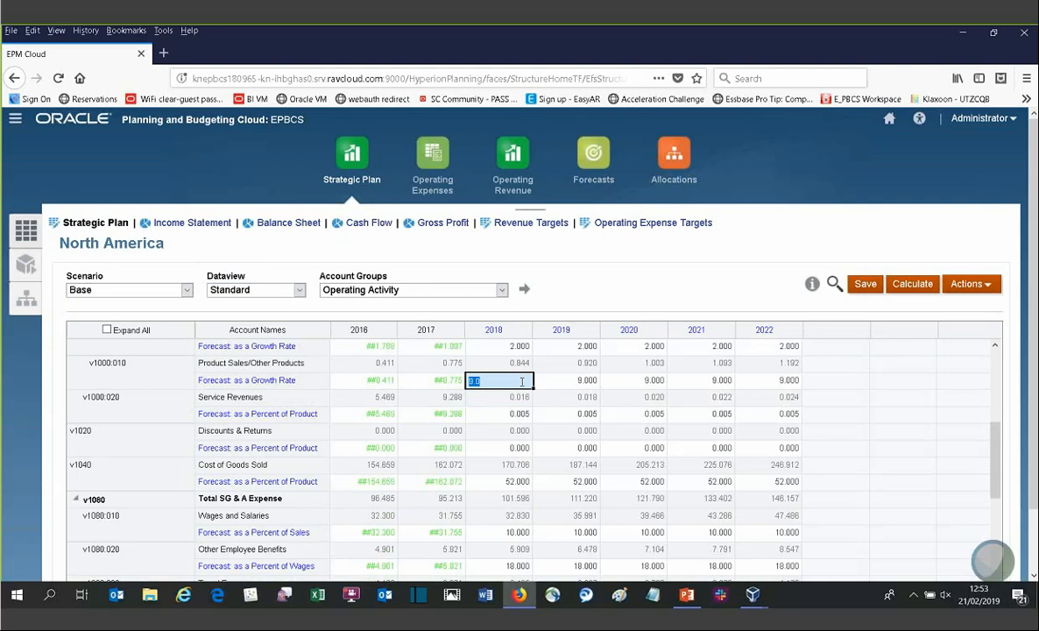
Step: Open Account Forecast for the selected Other Products 2018 growth-rate cell and acknowledge the dialog
{"action": "left_click", "coordinate": [963, 284]}
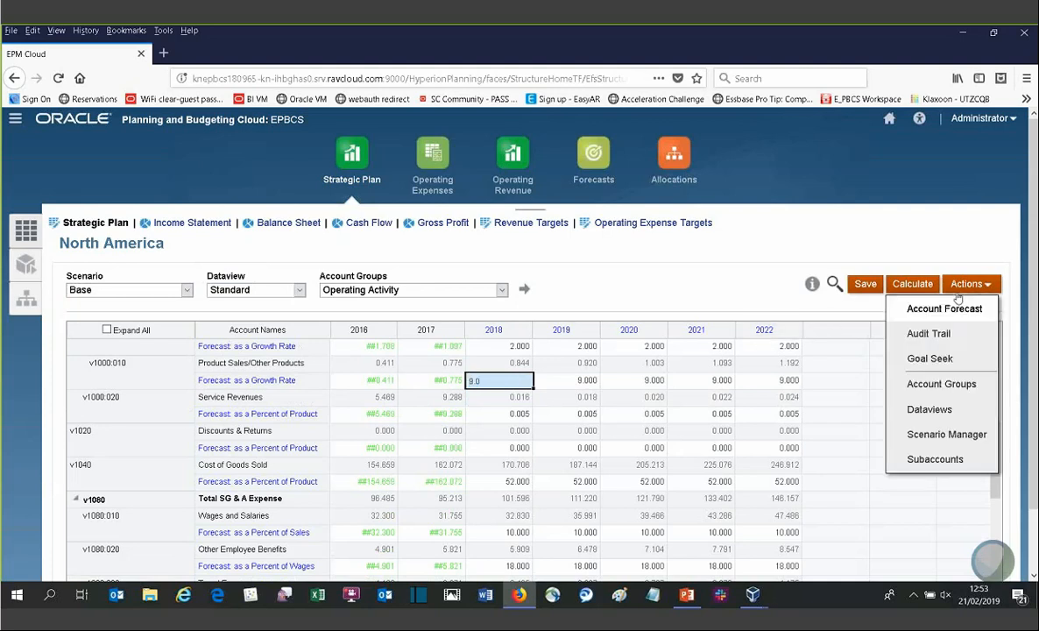
{"action": "left_click", "coordinate": [931, 312]}
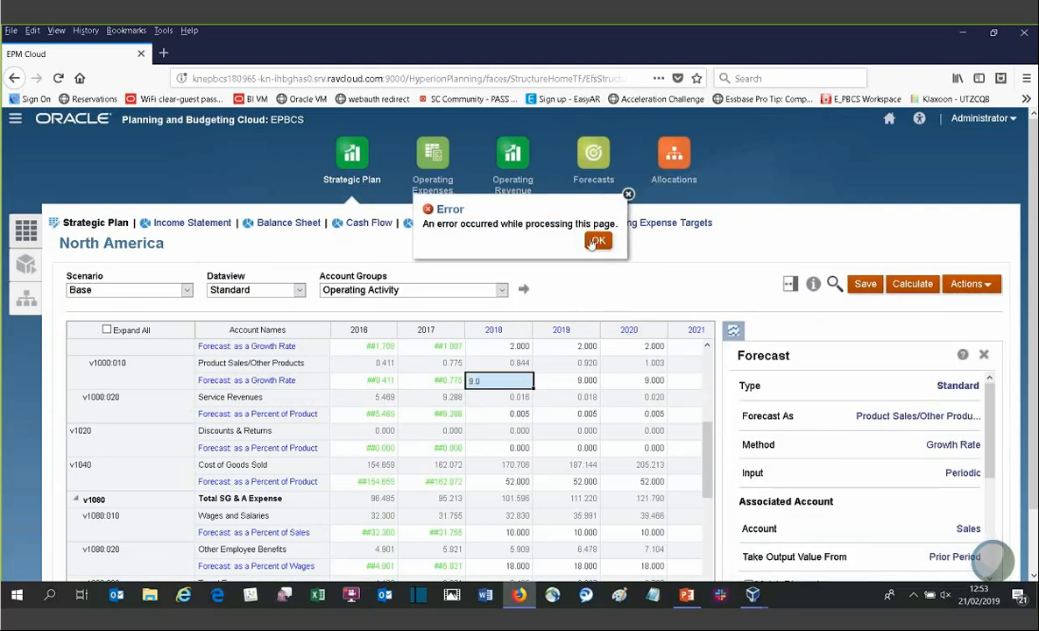
{"action": "left_click", "coordinate": [598, 240]}
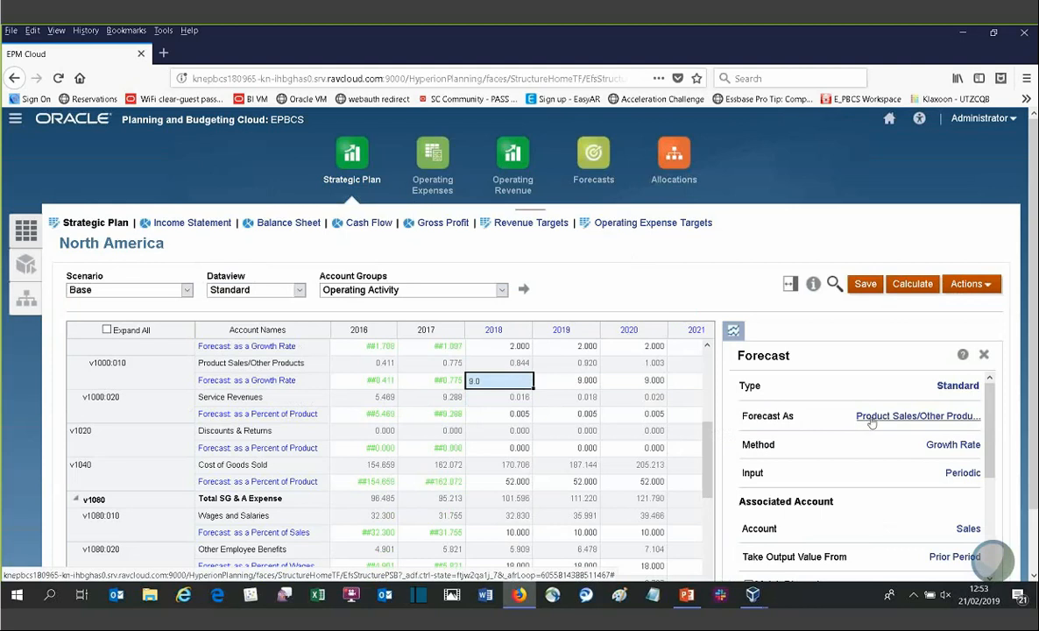
Step: Review the forecast Method options in the Forecast panel, then close the list
{"action": "left_click", "coordinate": [952, 445]}
{"action": "left_click", "coordinate": [951, 445]}
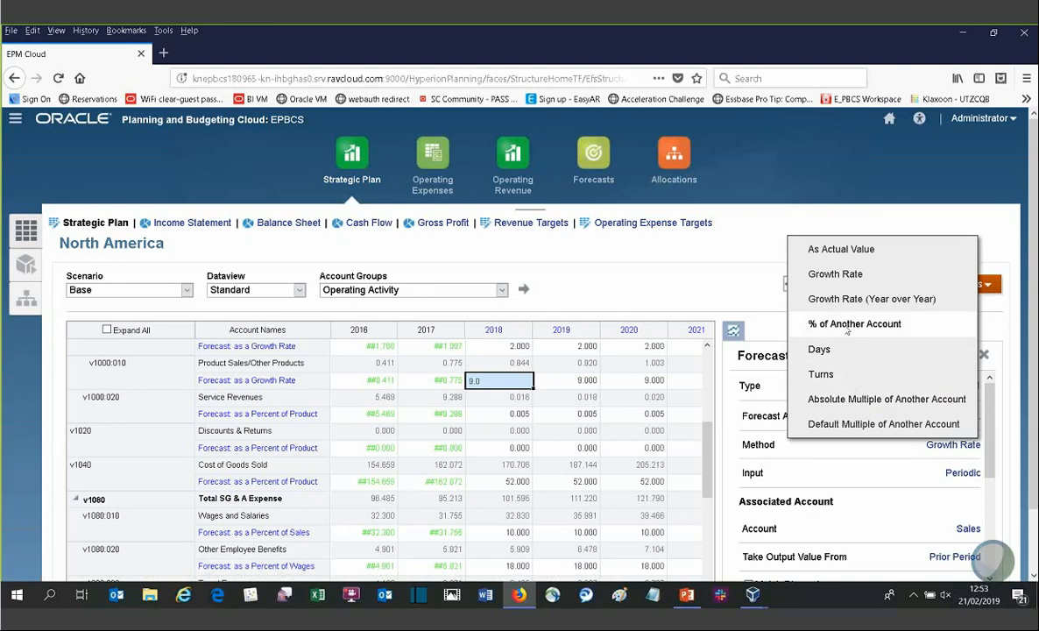
{"action": "left_click", "coordinate": [728, 248]}
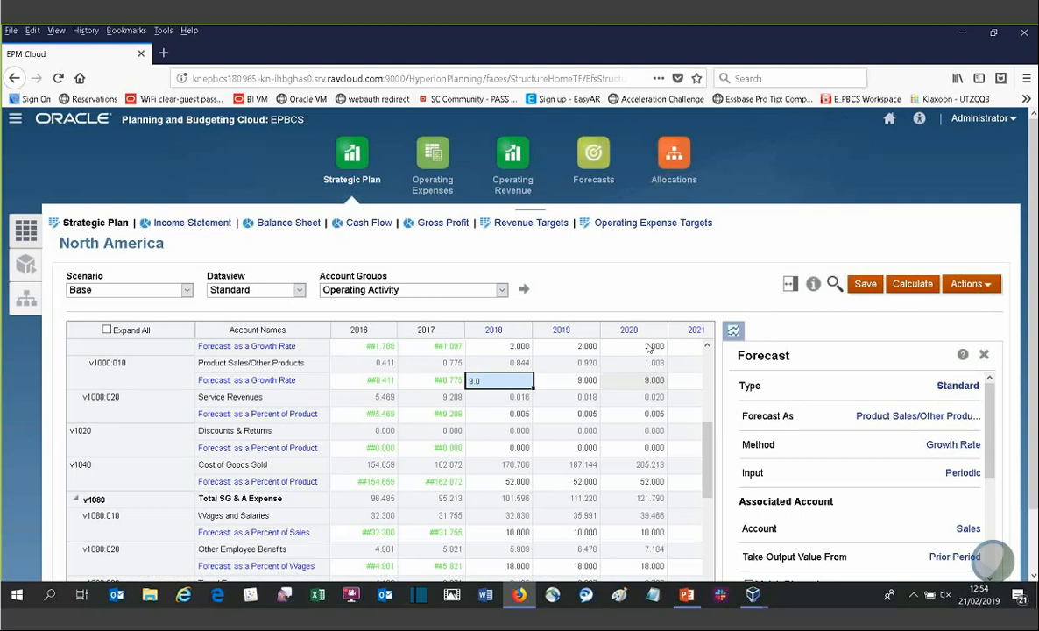
Step: Switch the Strategic Plan scenario to Upside Case and try to open the Income Statement, dismissing the error
{"action": "left_click", "coordinate": [175, 288]}
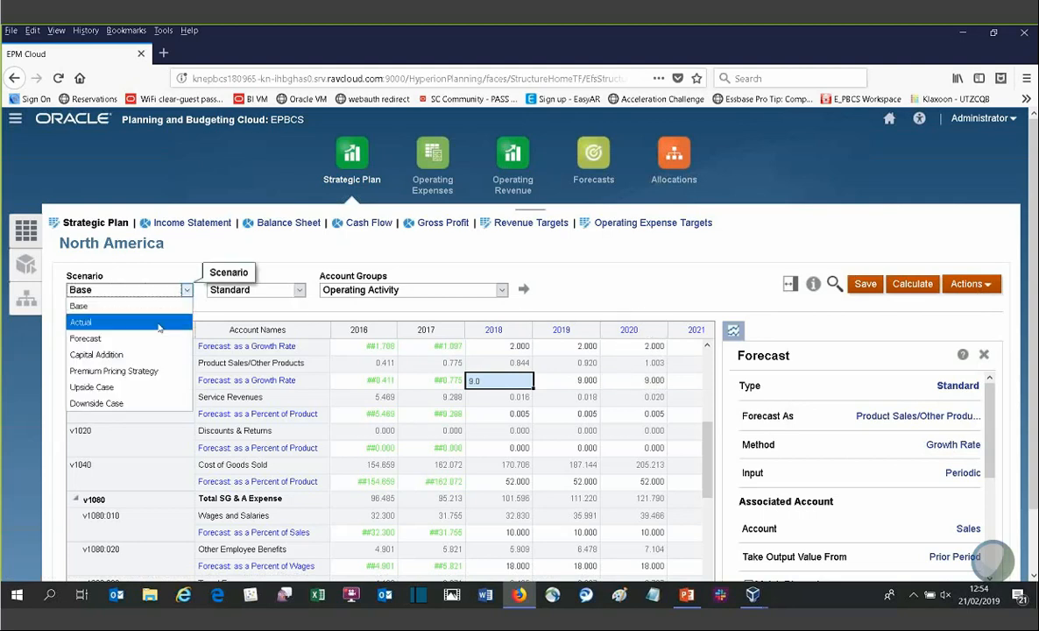
{"action": "left_click", "coordinate": [132, 386]}
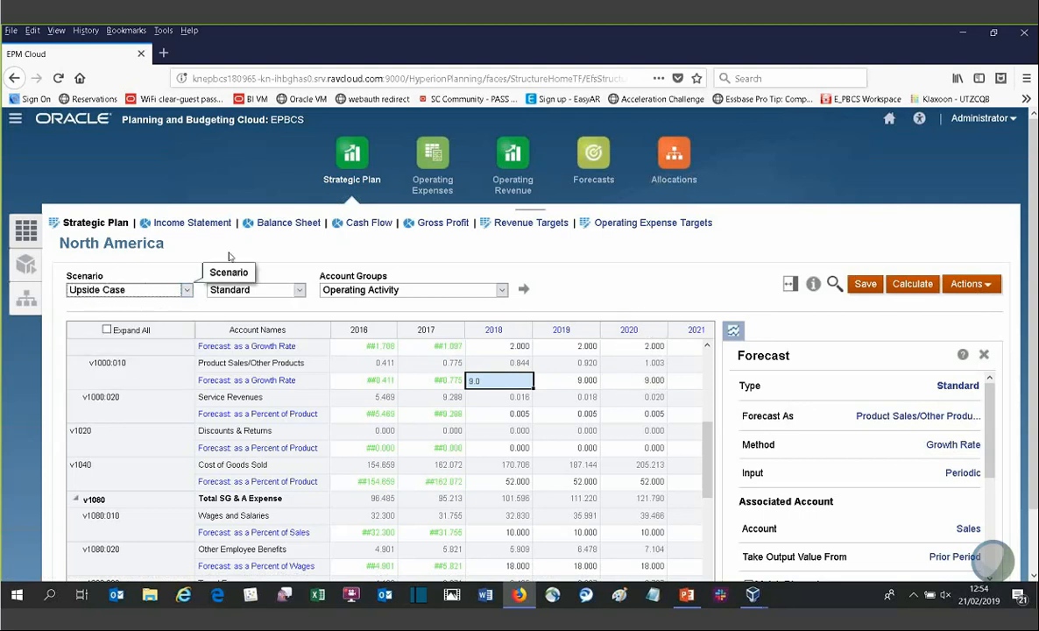
{"action": "left_click", "coordinate": [179, 225]}
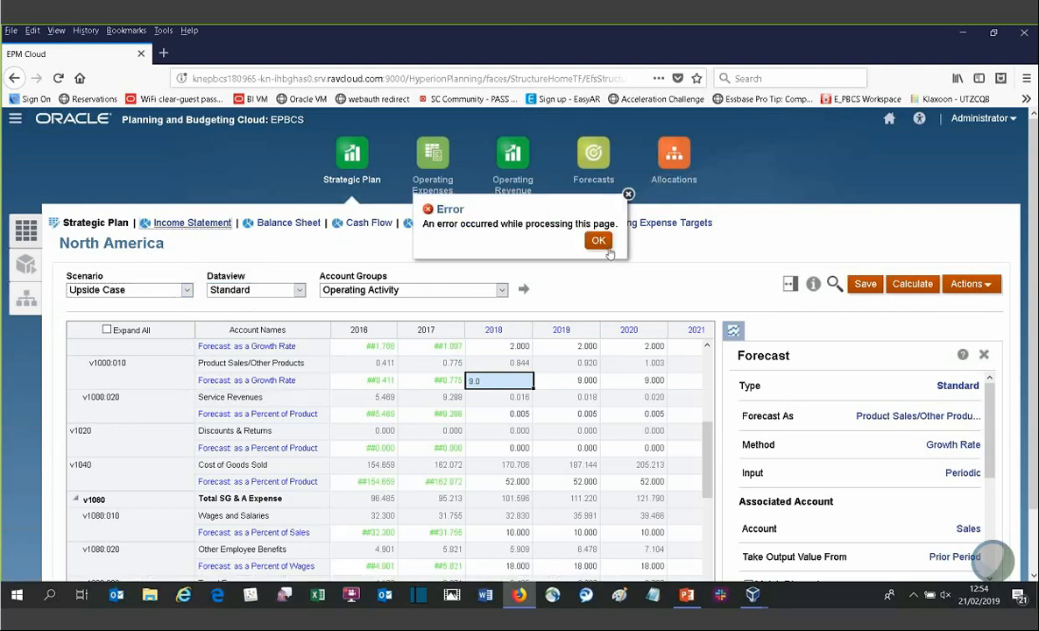
{"action": "left_click", "coordinate": [599, 239]}
{"action": "key", "text": "Tab"}
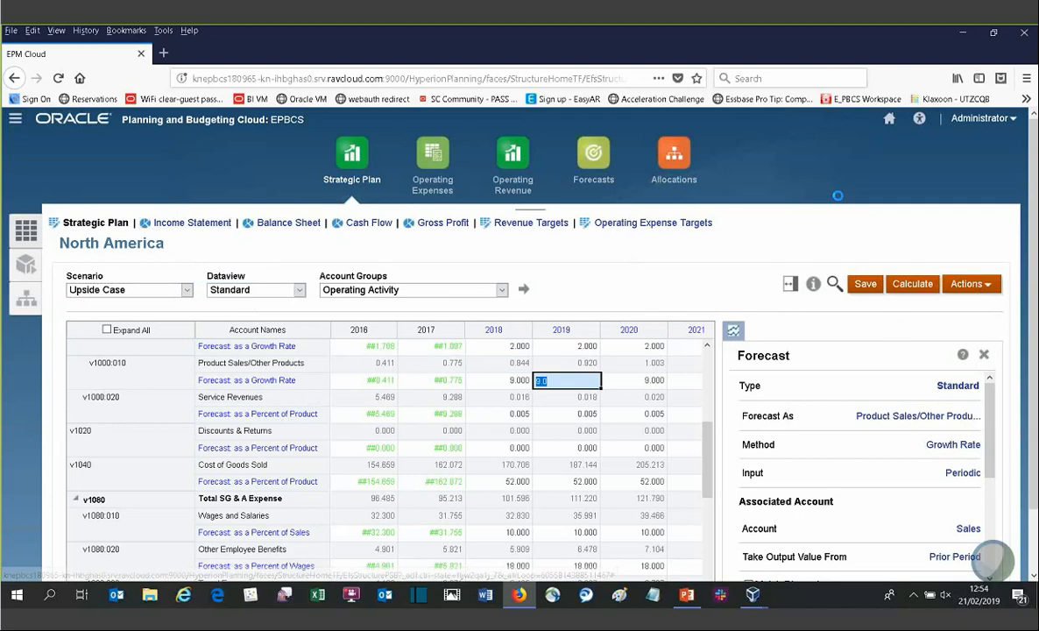
Step: Close the Forecast panel and open the Income Statement
{"action": "left_click", "coordinate": [587, 238]}
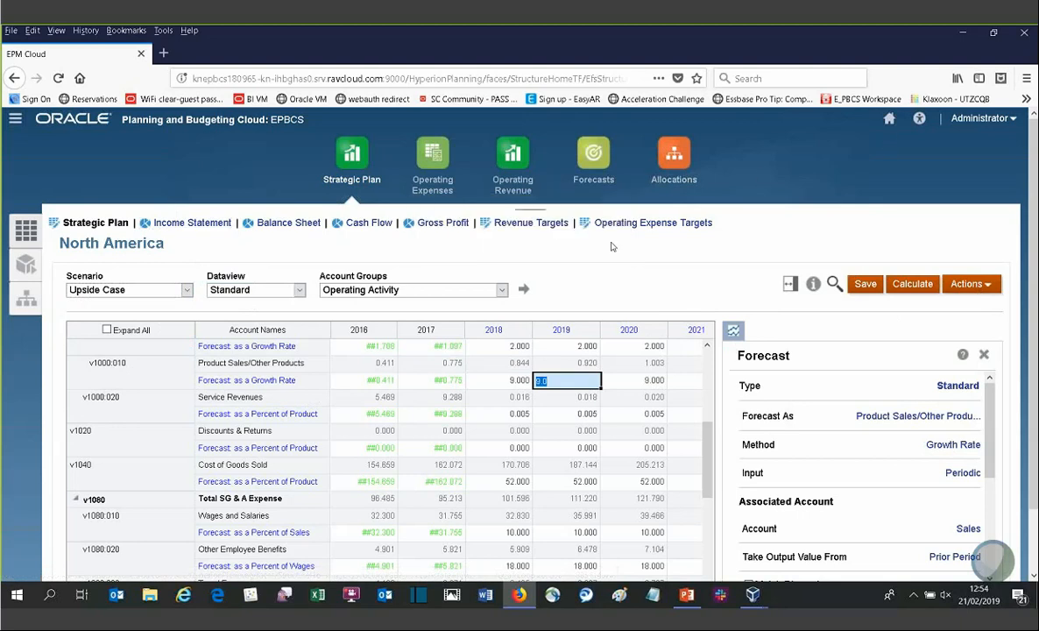
{"action": "left_click", "coordinate": [983, 353]}
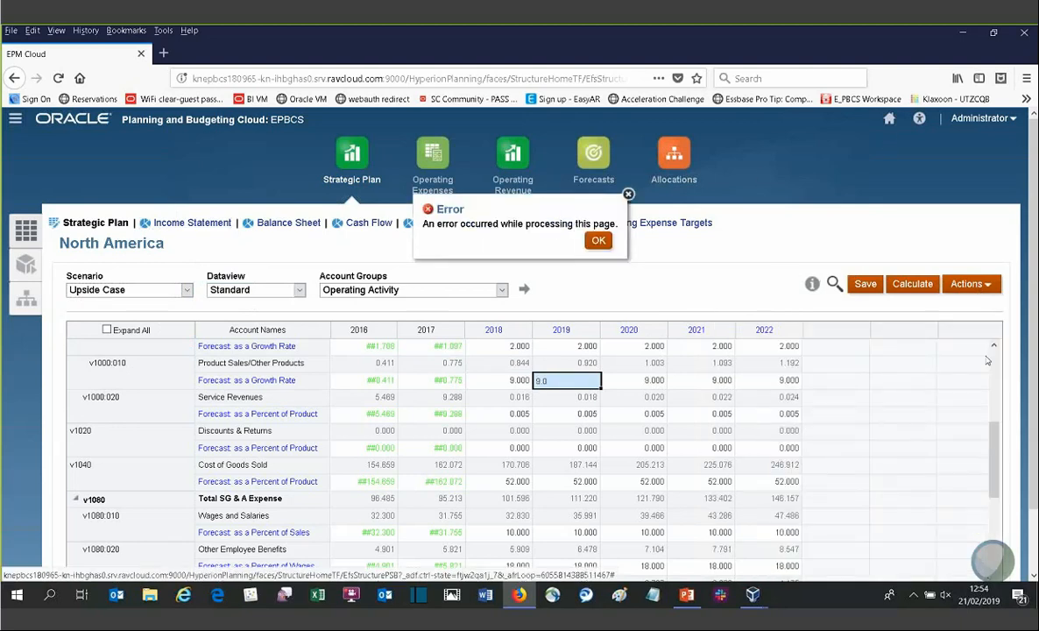
{"action": "left_click", "coordinate": [598, 240]}
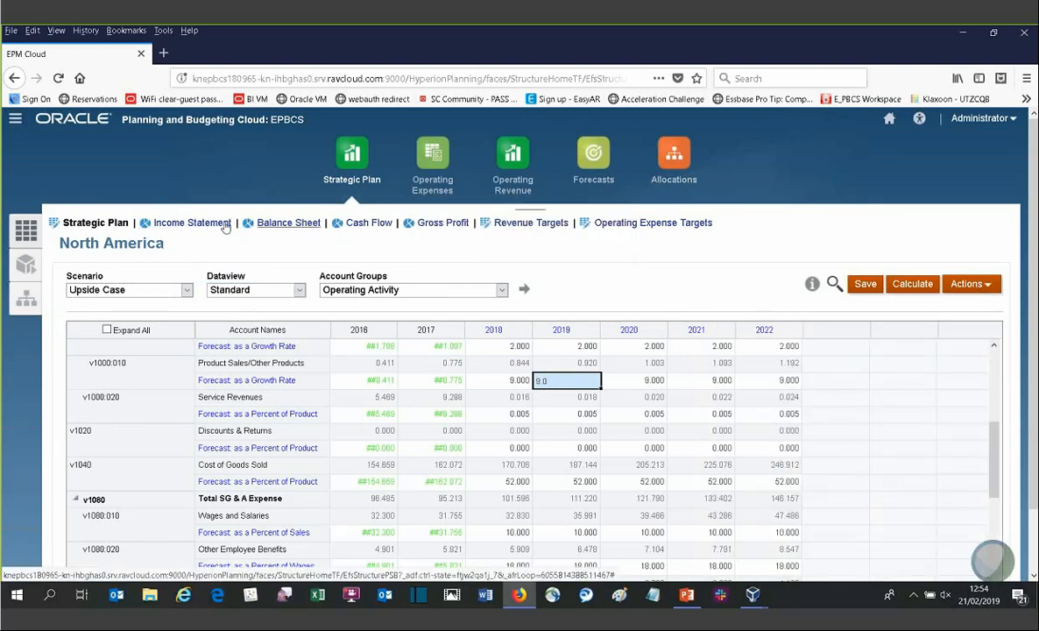
{"action": "left_click", "coordinate": [226, 224]}
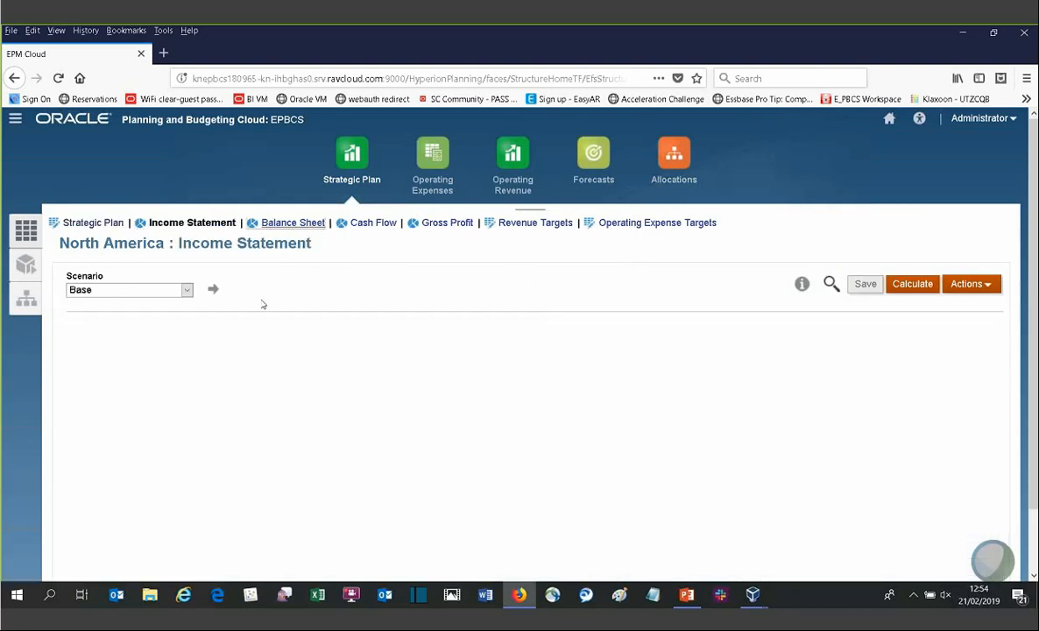
Step: Review the Income Statement's scenario options and its account rows down to Operating Profit
{"action": "left_click_drag", "start_coordinate": [997, 465], "coordinate": [998, 385]}
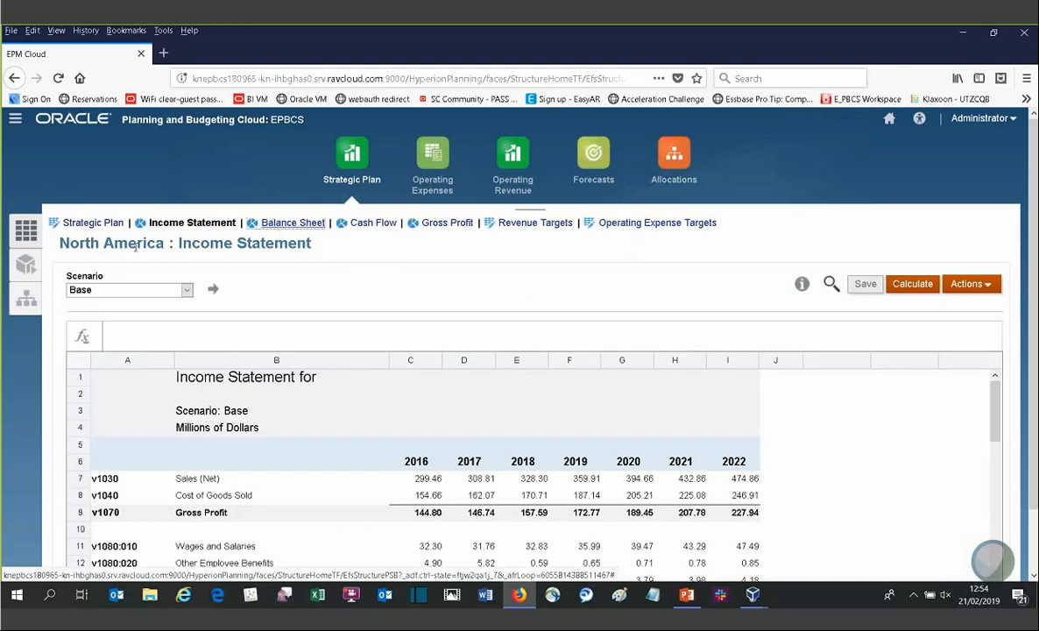
{"action": "left_click", "coordinate": [118, 297]}
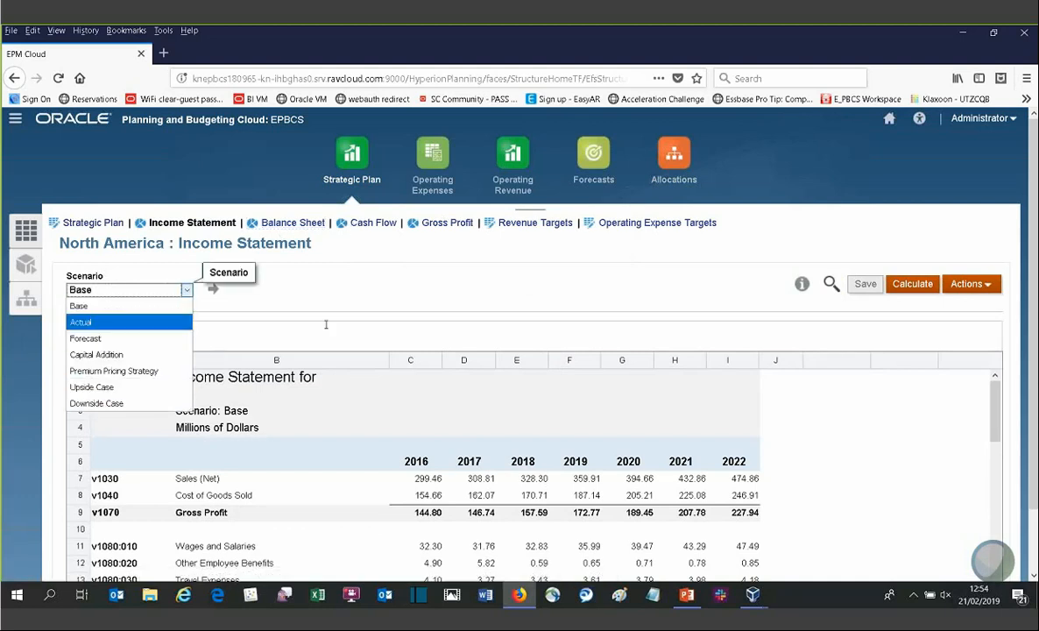
{"action": "left_click", "coordinate": [504, 299]}
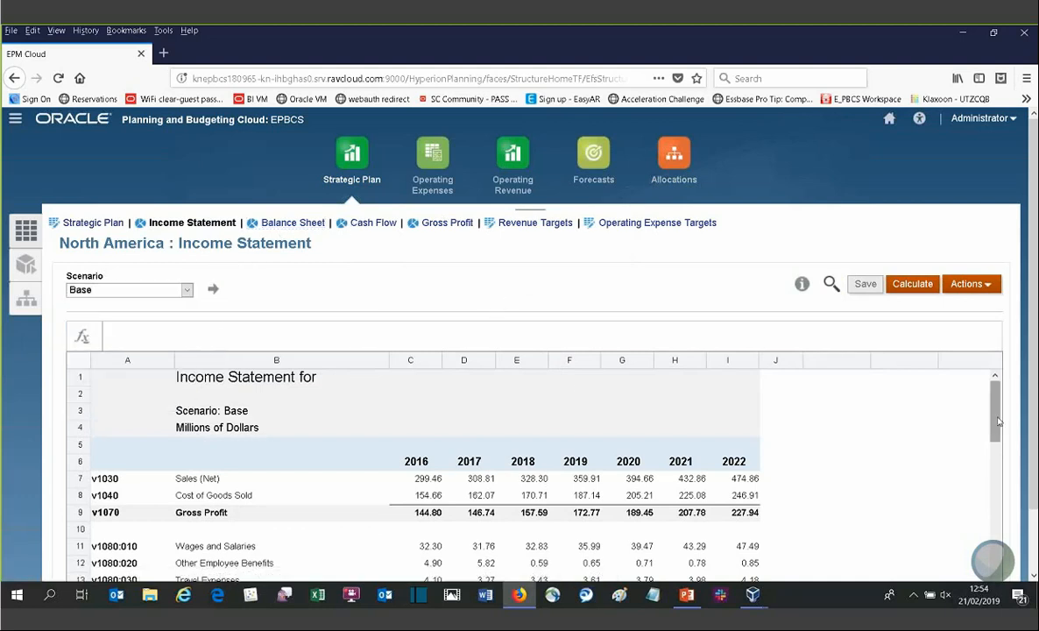
{"action": "left_click_drag", "start_coordinate": [997, 430], "coordinate": [999, 512]}
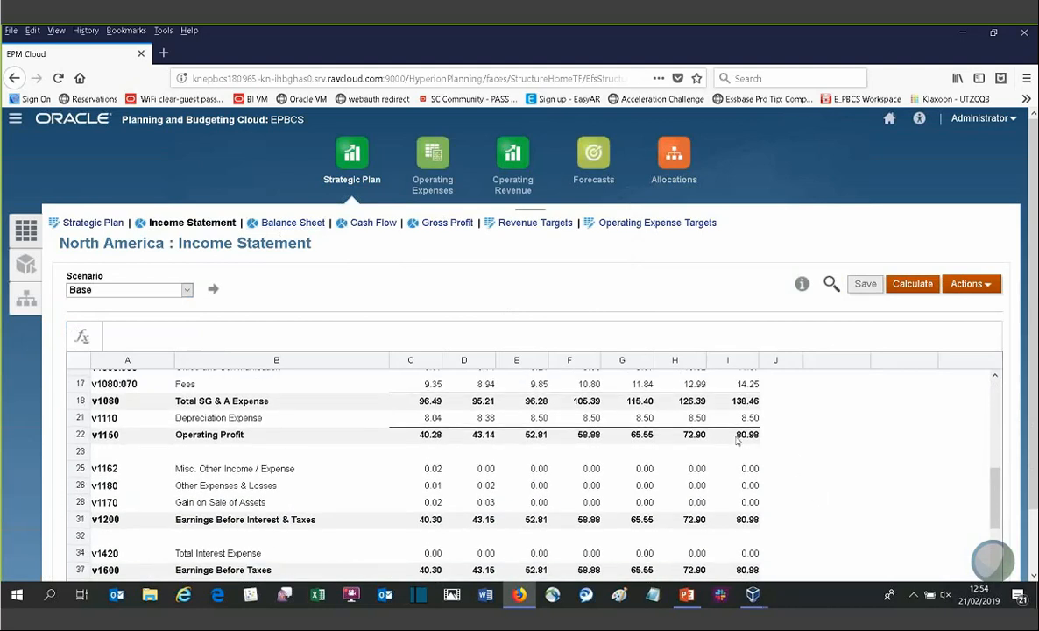
Step: Start Goal Seek on the 2022 Operating Profit cell and set the goal to 90
{"action": "left_click", "coordinate": [819, 472]}
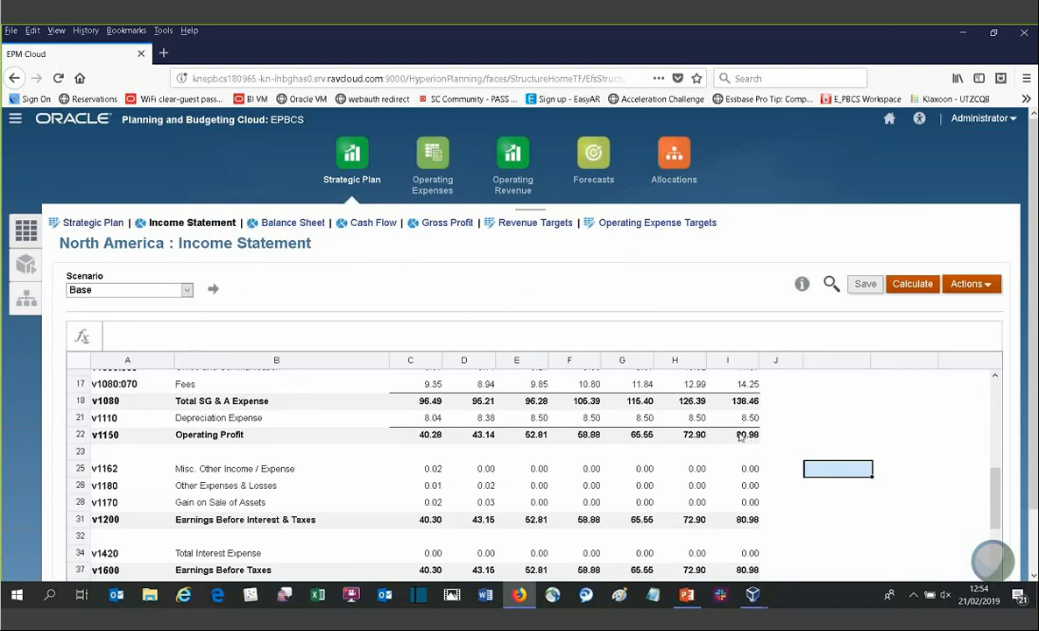
{"action": "left_click", "coordinate": [740, 435]}
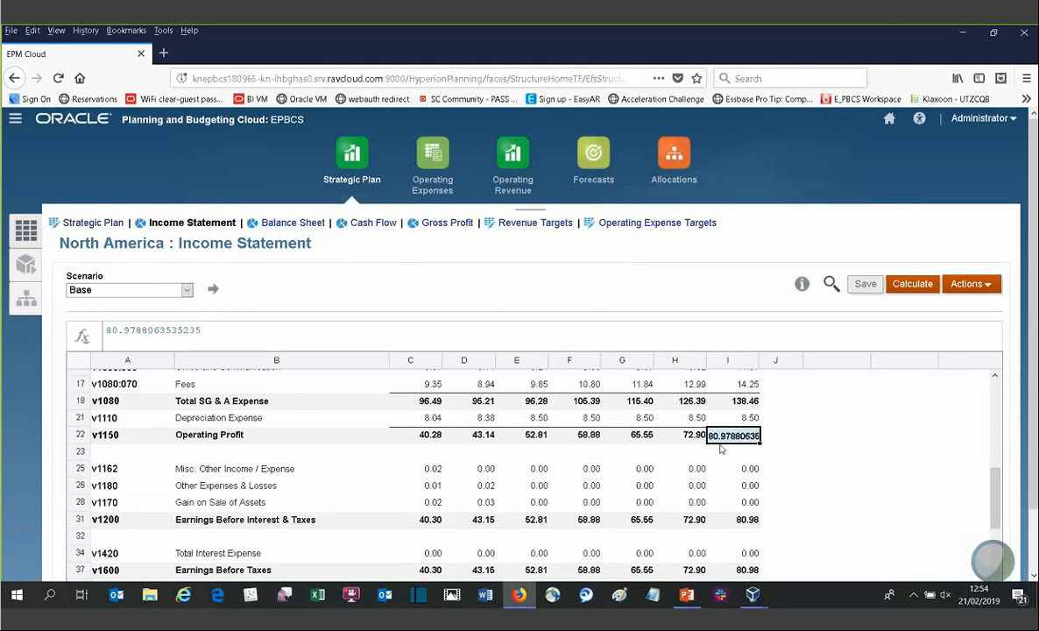
{"action": "left_click", "coordinate": [964, 286]}
{"action": "left_click", "coordinate": [928, 334]}
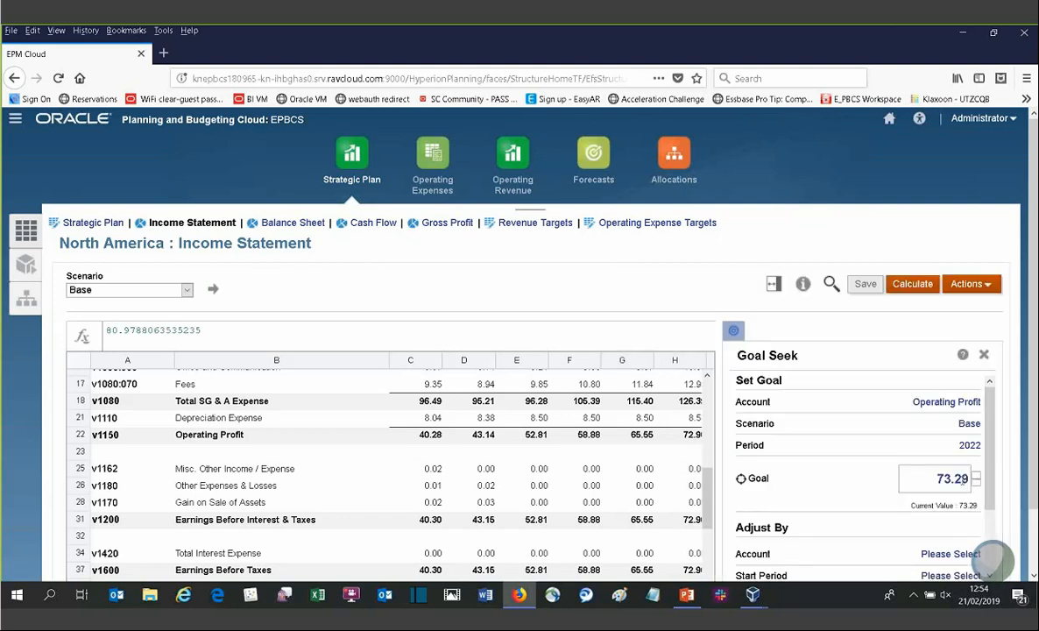
{"action": "double_click", "coordinate": [939, 478]}
{"action": "type", "text": "90"}
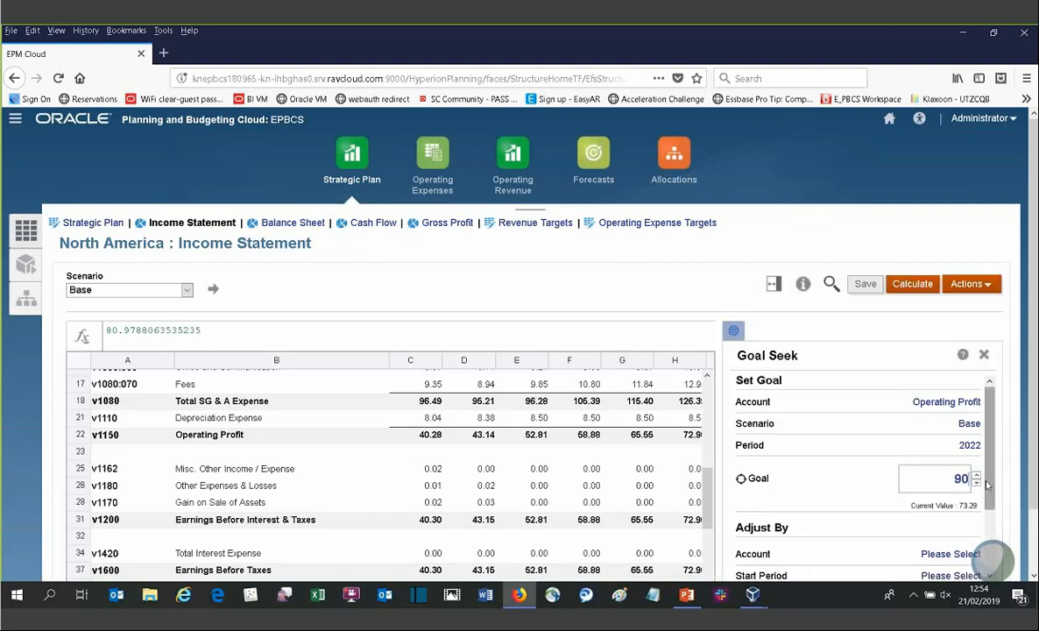
{"action": "left_click", "coordinate": [864, 487]}
Step: Choose Service Revenues as the Goal Seek adjusting account by filtering the accounts for "servic"
{"action": "left_click_drag", "start_coordinate": [988, 476], "coordinate": [988, 535]}
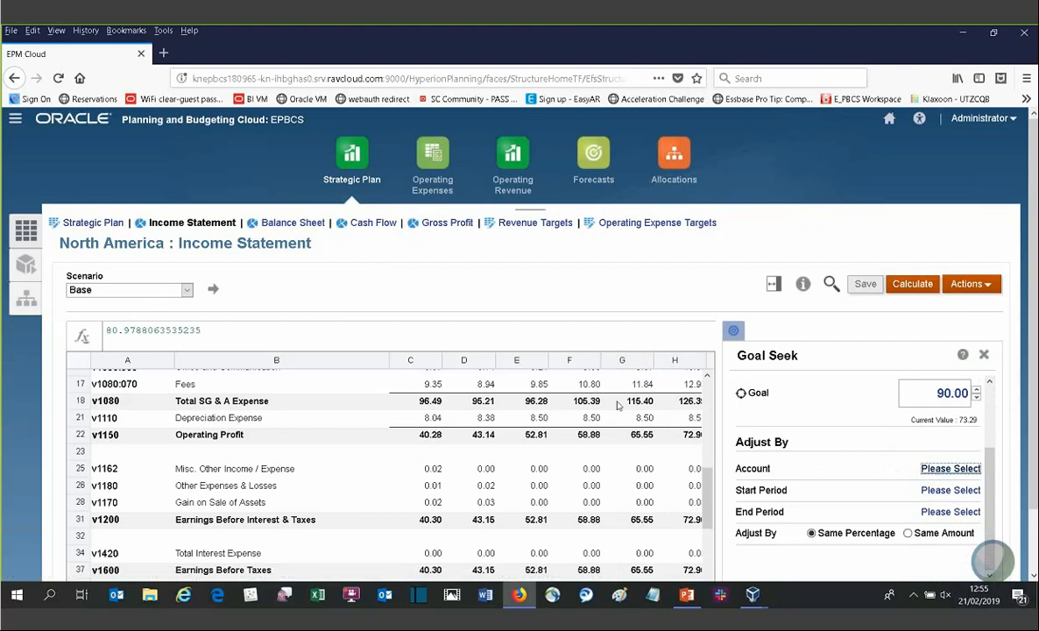
{"action": "left_click", "coordinate": [942, 469]}
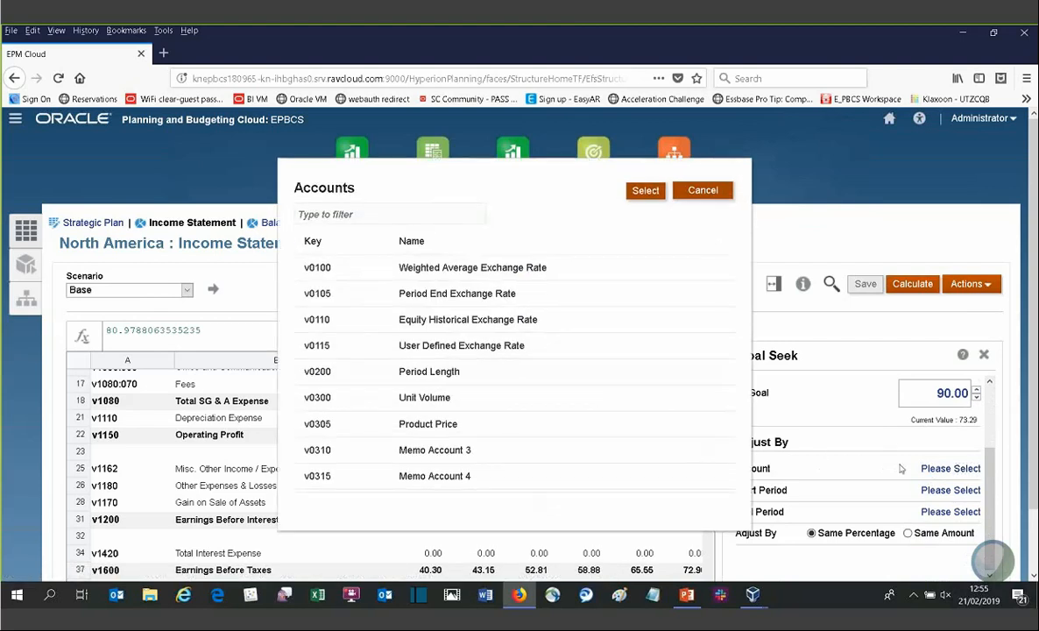
{"action": "type", "text": "sr"}
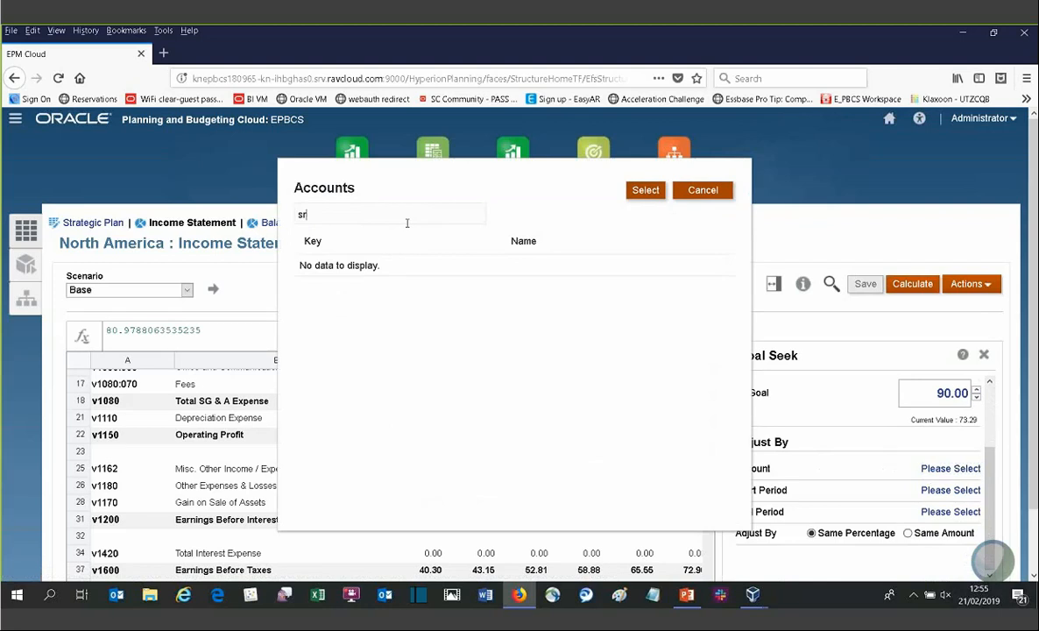
{"action": "key", "text": "BackSpace"}
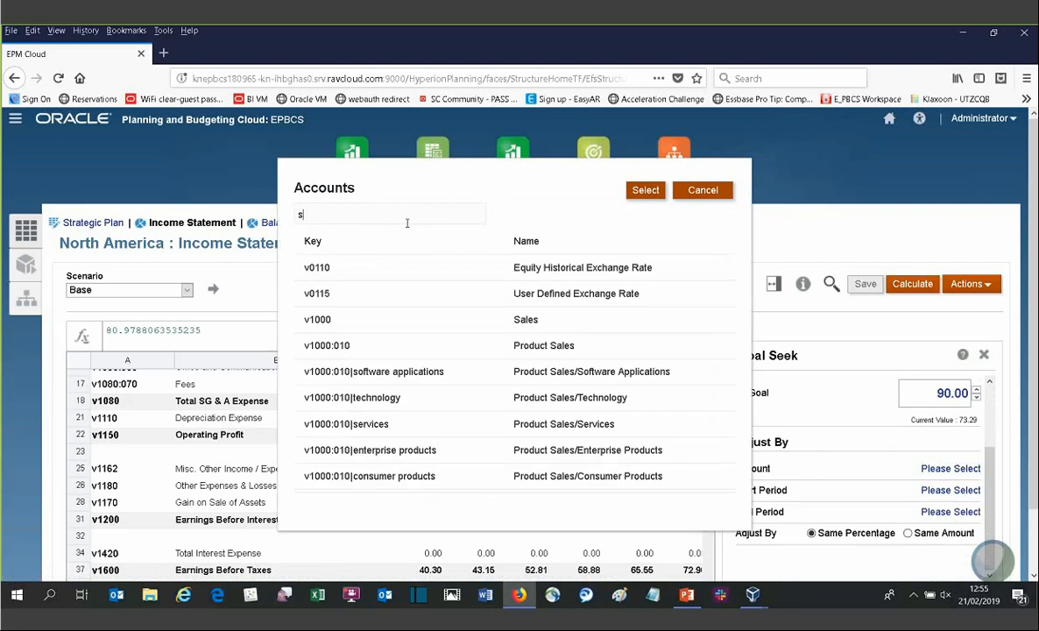
{"action": "type", "text": "ervic"}
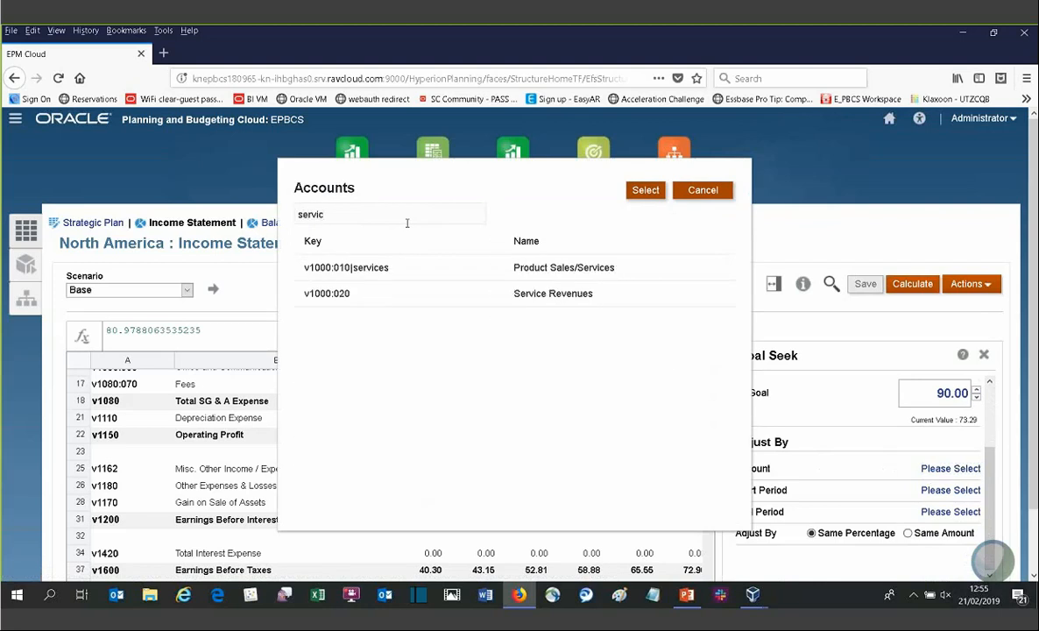
{"action": "left_click", "coordinate": [482, 293]}
{"action": "left_click", "coordinate": [645, 190]}
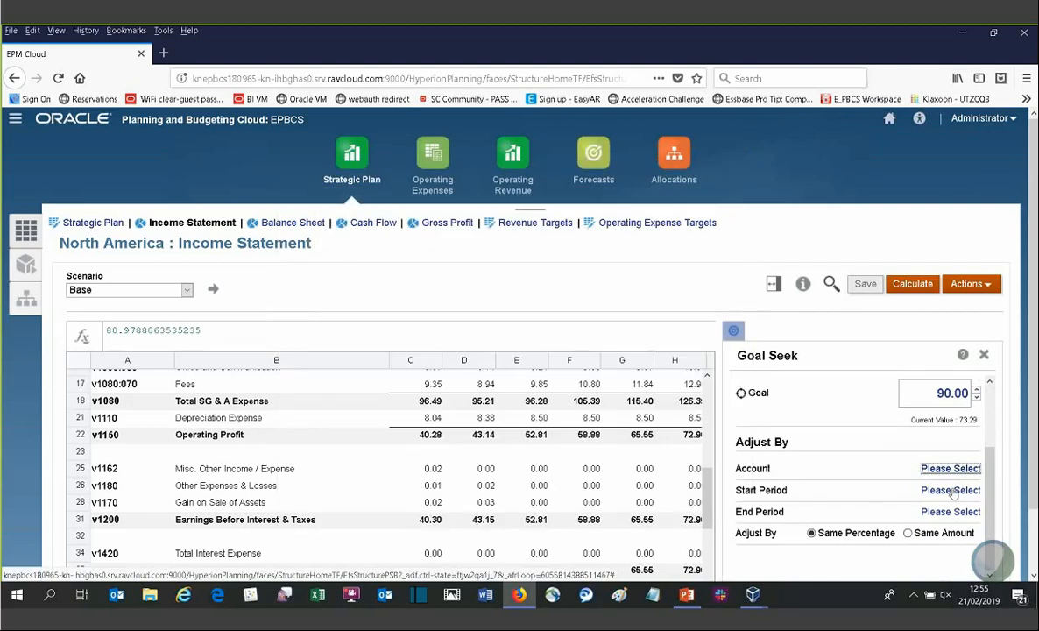
Step: Set the Goal Seek adjustment start period to 2018 and end period to 2022
{"action": "left_click", "coordinate": [951, 490]}
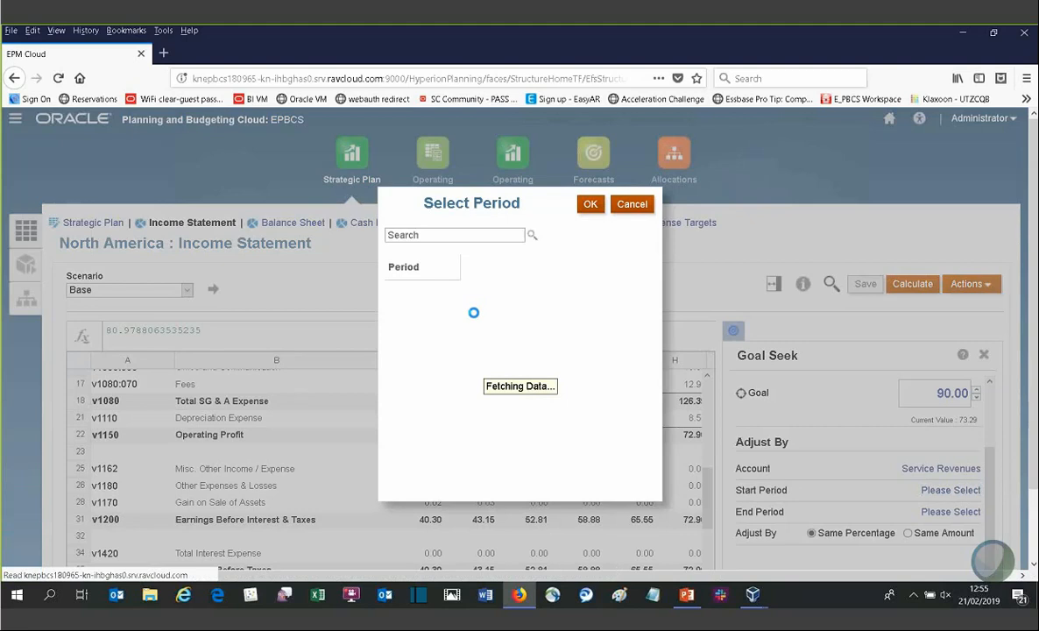
{"action": "left_click", "coordinate": [590, 206]}
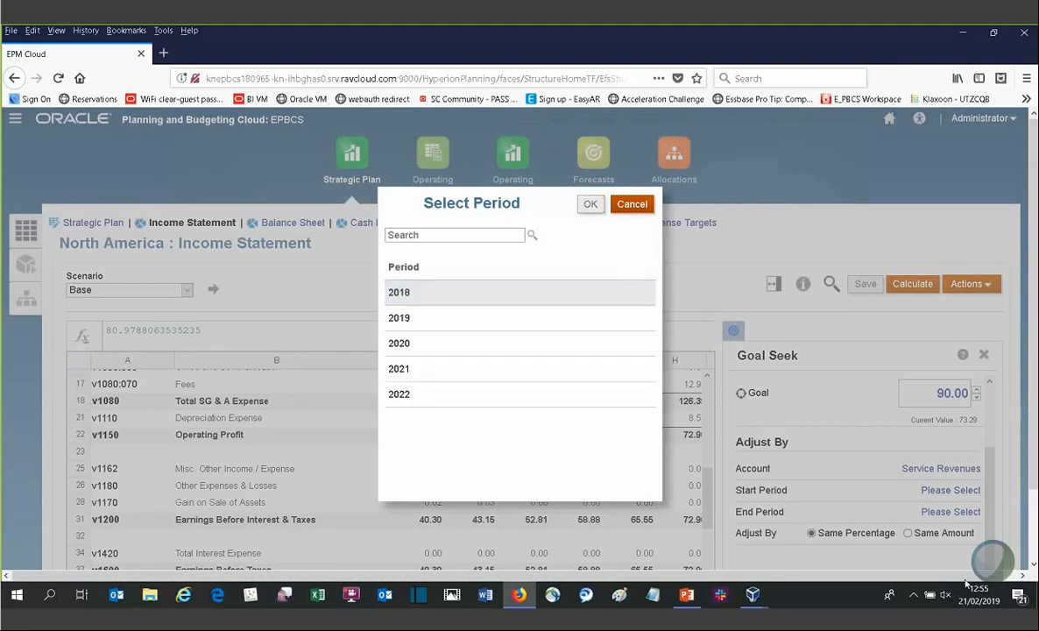
{"action": "left_click", "coordinate": [951, 511]}
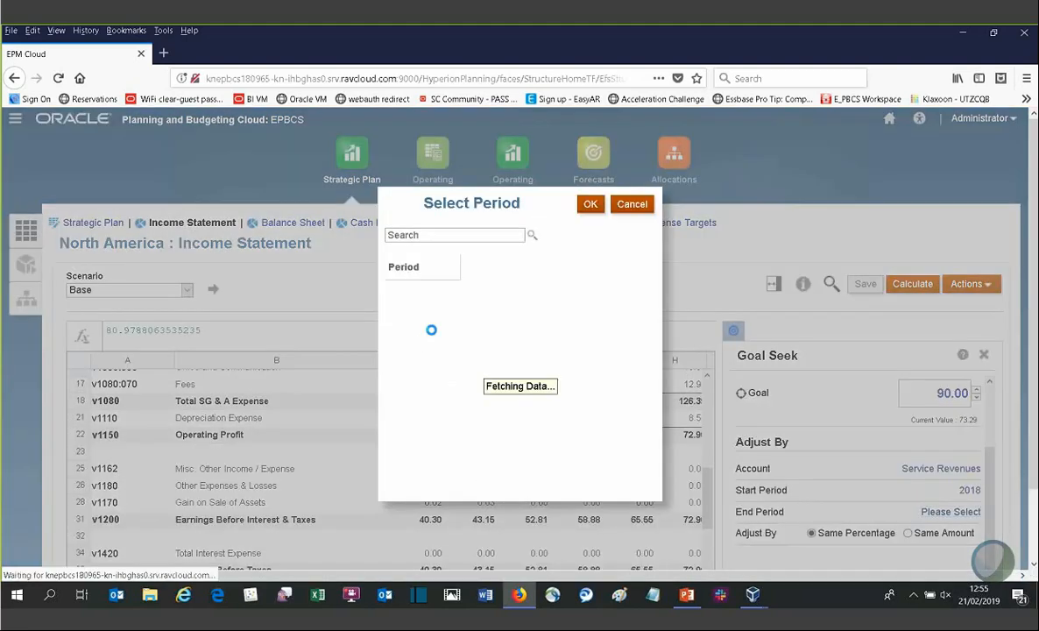
{"action": "left_click", "coordinate": [438, 325]}
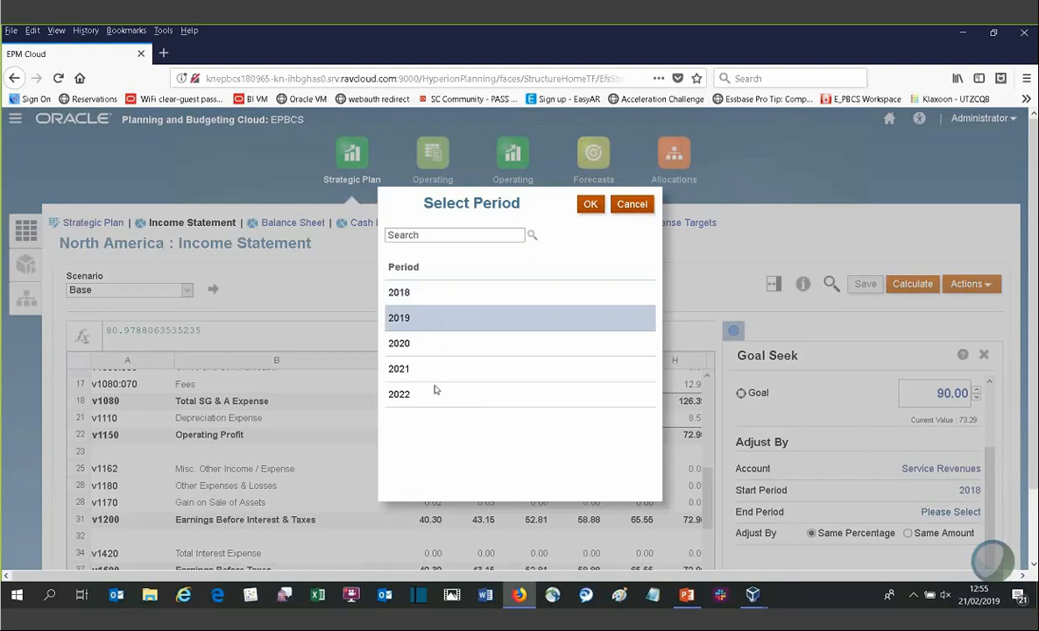
{"action": "left_click", "coordinate": [435, 391]}
{"action": "left_click", "coordinate": [585, 205]}
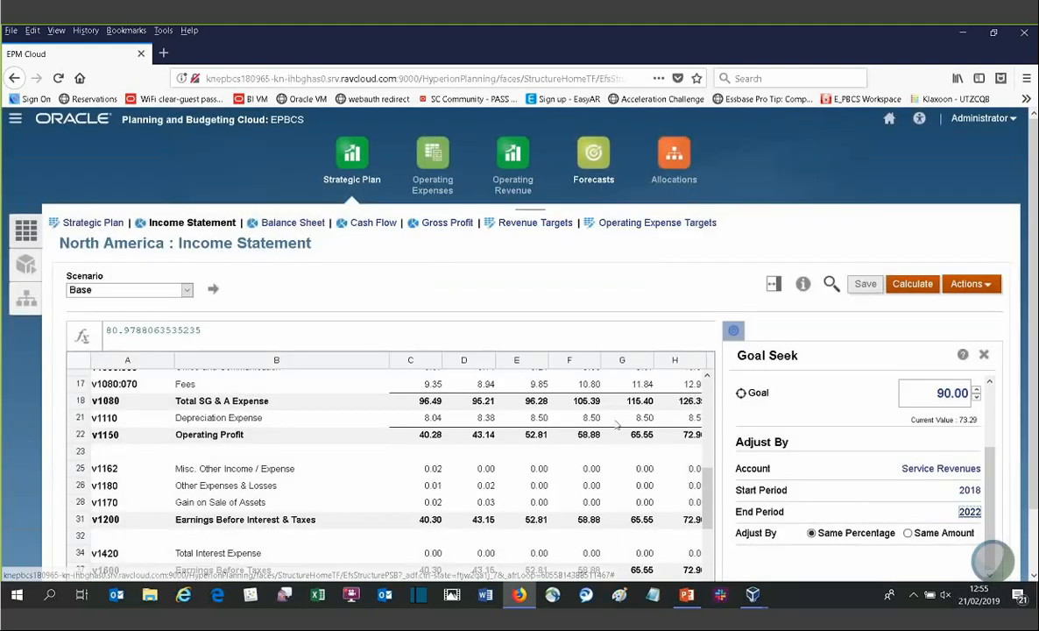
Step: Run the goal seek adjusting by same percentage and review the Goal Seek Results
{"action": "scroll", "coordinate": [987, 551], "scroll_direction": "down", "scroll_amount": 1}
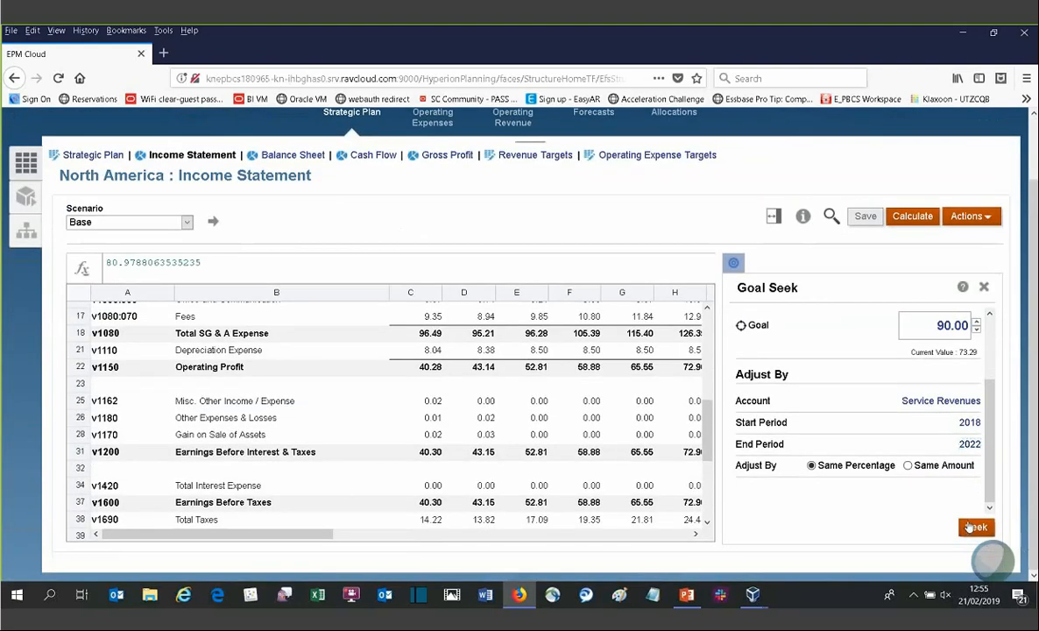
{"action": "left_click", "coordinate": [975, 527]}
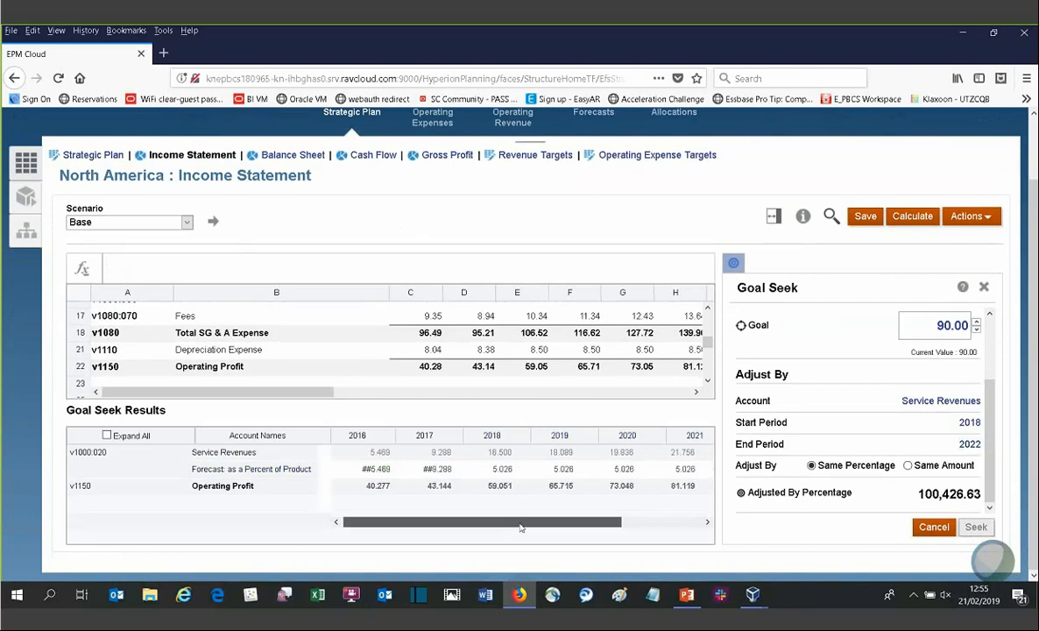
{"action": "left_click_drag", "start_coordinate": [520, 527], "coordinate": [491, 528]}
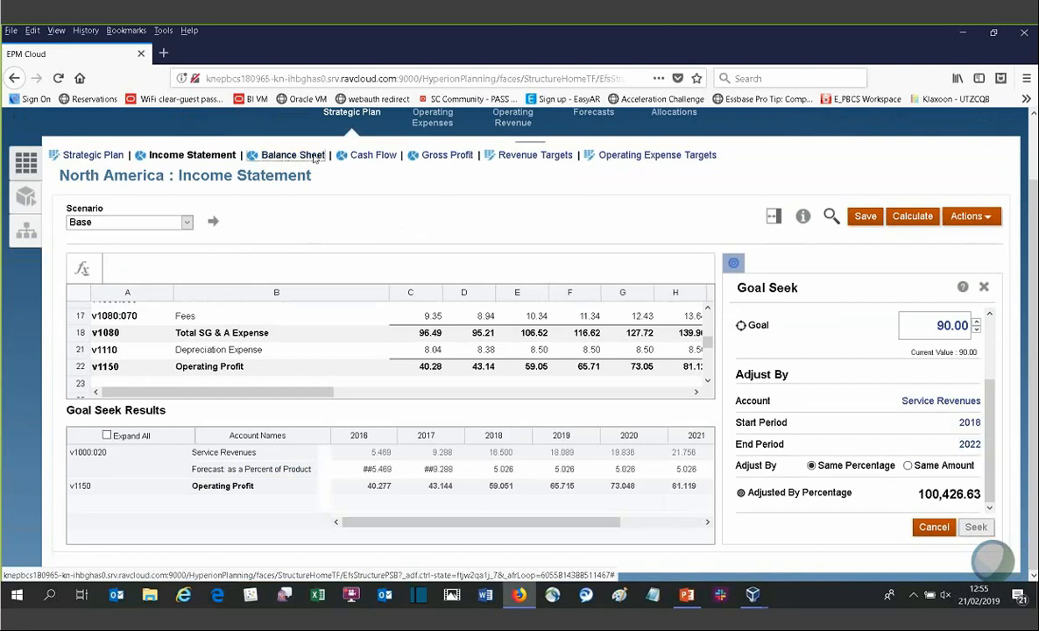
Step: Open the Revenue Targets form and review the Targets to Bottom-up Plan scenario options for the software applications cell
{"action": "left_click", "coordinate": [313, 155]}
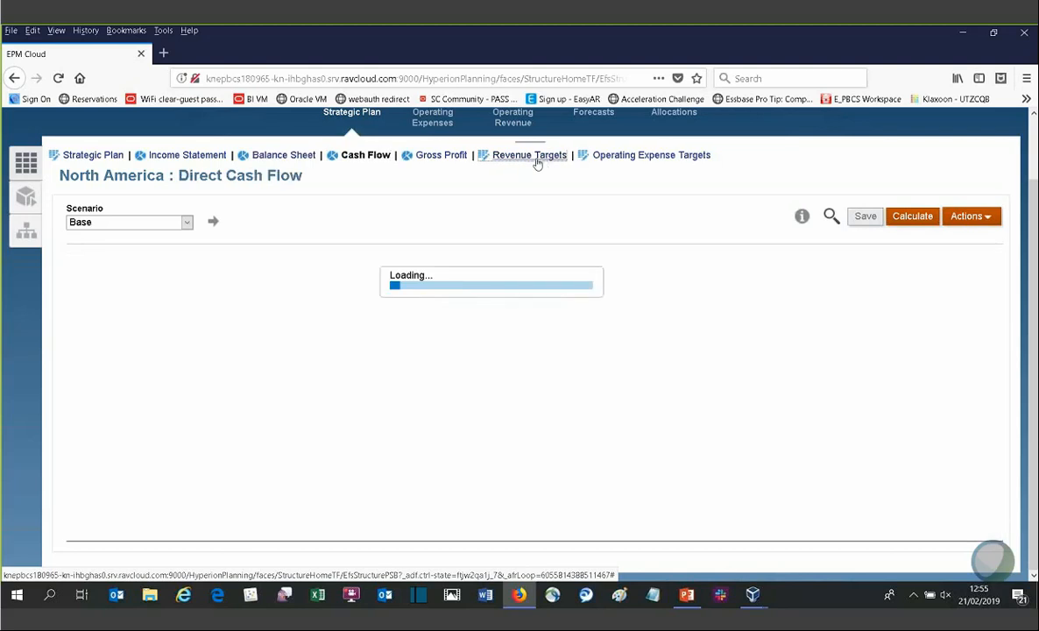
{"action": "left_click", "coordinate": [534, 158]}
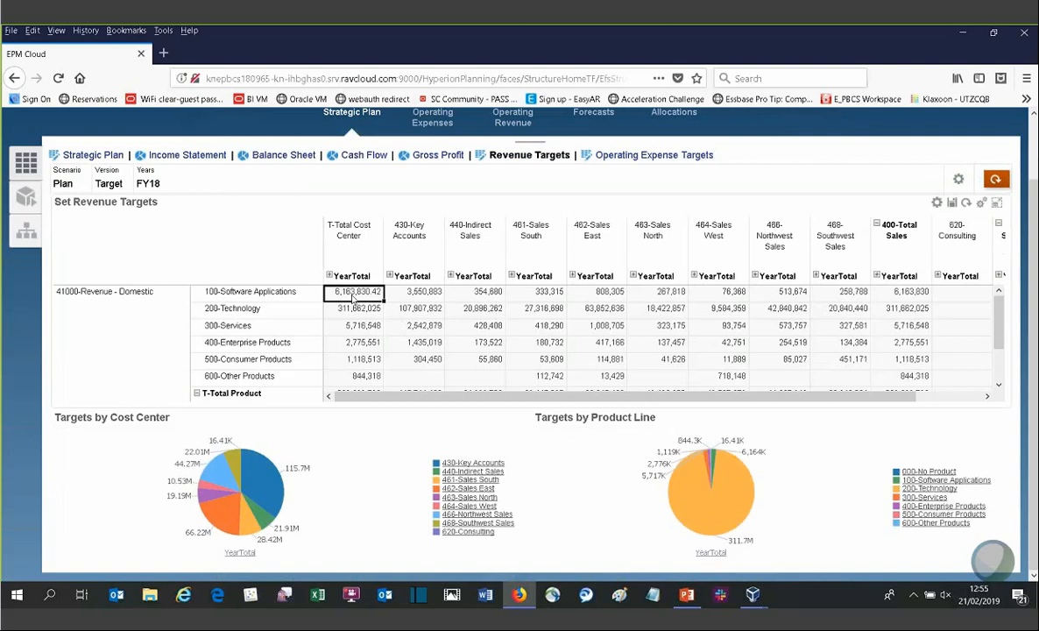
{"action": "right_click", "coordinate": [353, 298]}
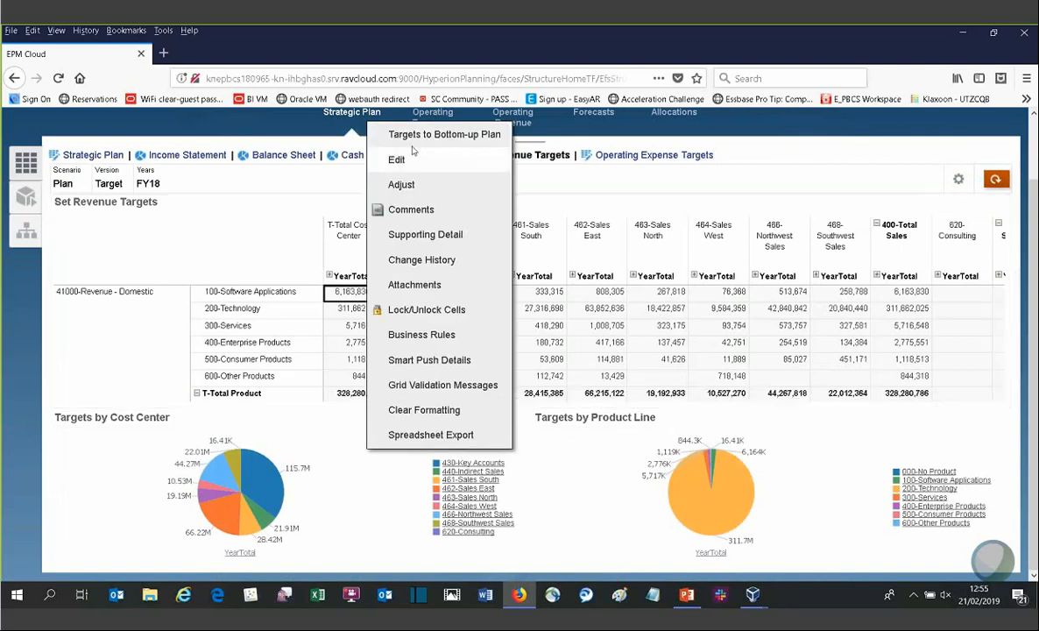
{"action": "mouse_move", "coordinate": [415, 147]}
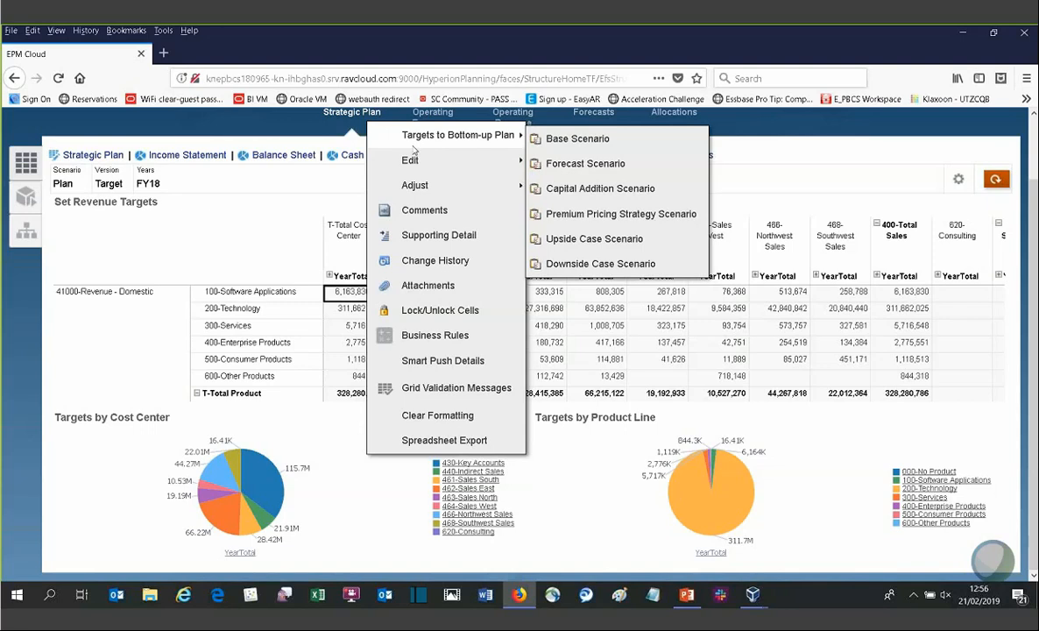
{"action": "left_click", "coordinate": [284, 127]}
{"action": "scroll", "coordinate": [875, 379], "scroll_direction": "up", "scroll_amount": 1}
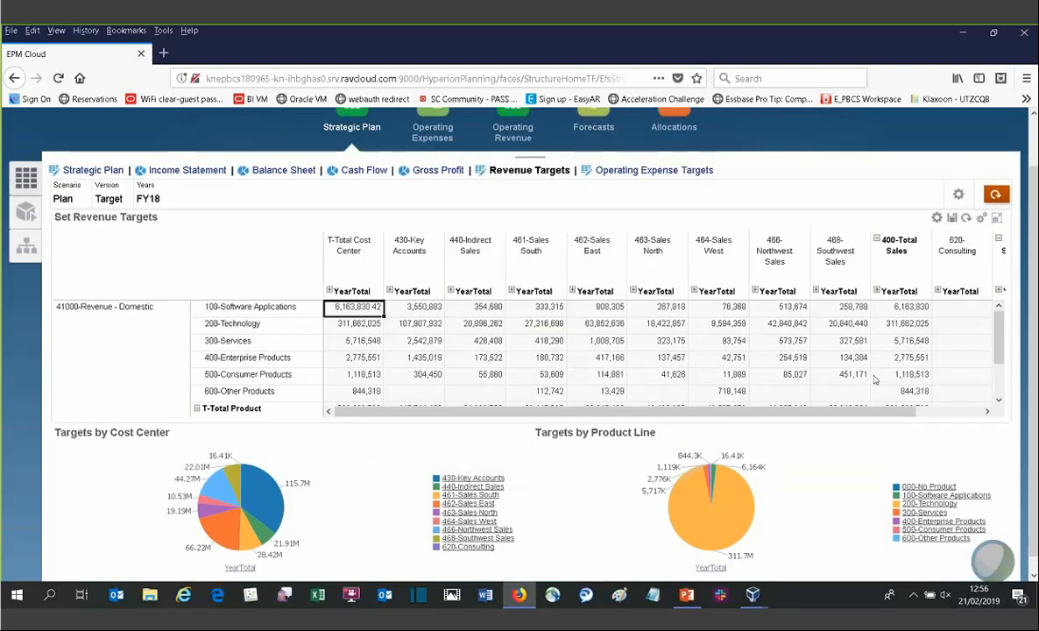
{"action": "scroll", "coordinate": [875, 380], "scroll_direction": "up", "scroll_amount": 2}
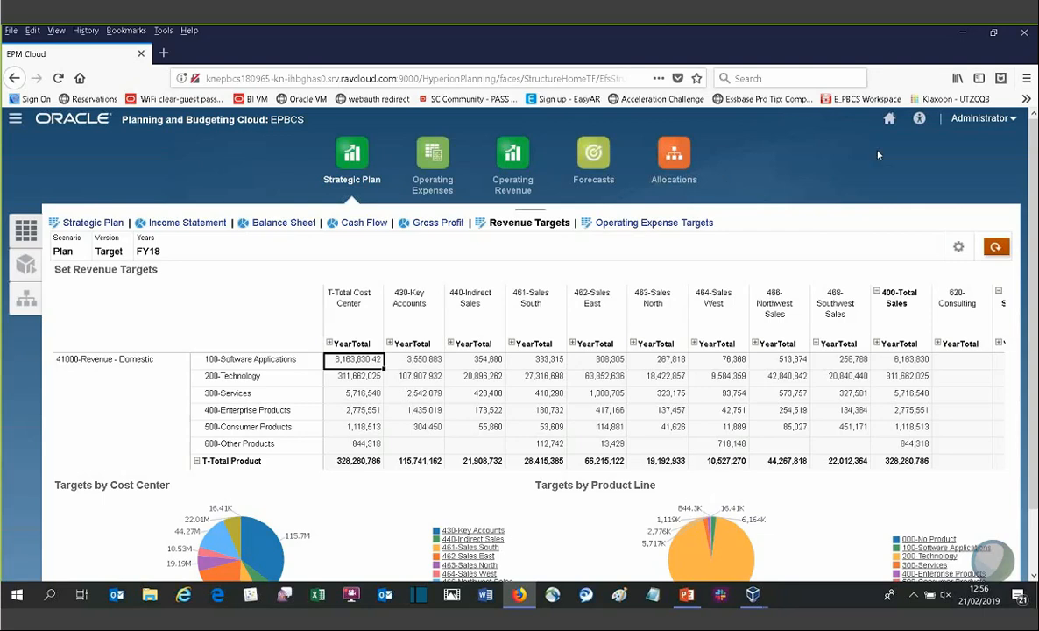
Step: Return to the home page and switch to PowerPoint
{"action": "left_click", "coordinate": [888, 122]}
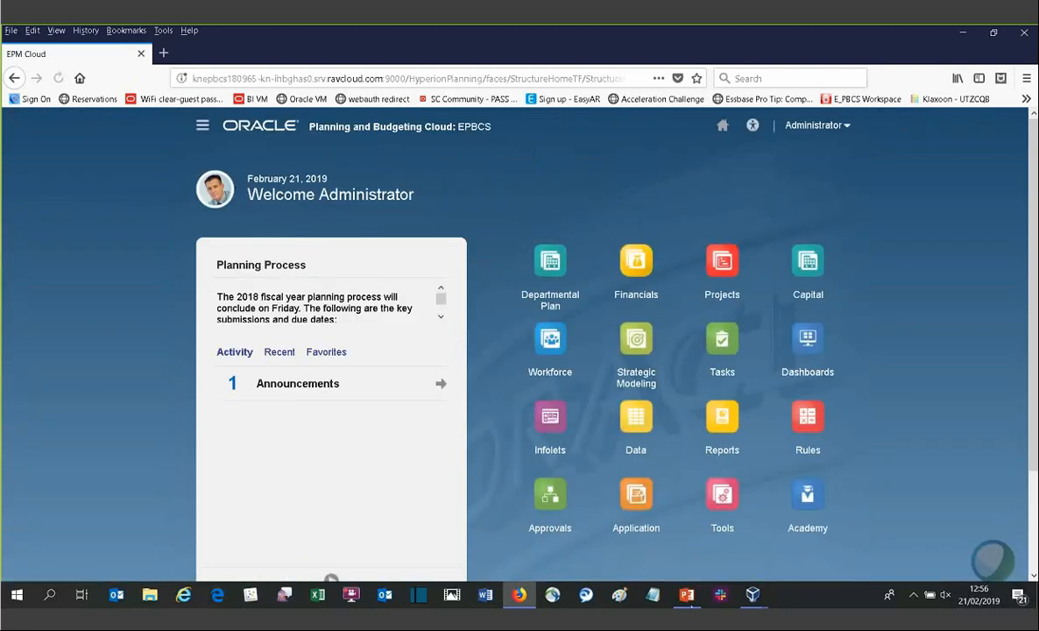
{"action": "left_click", "coordinate": [687, 595]}
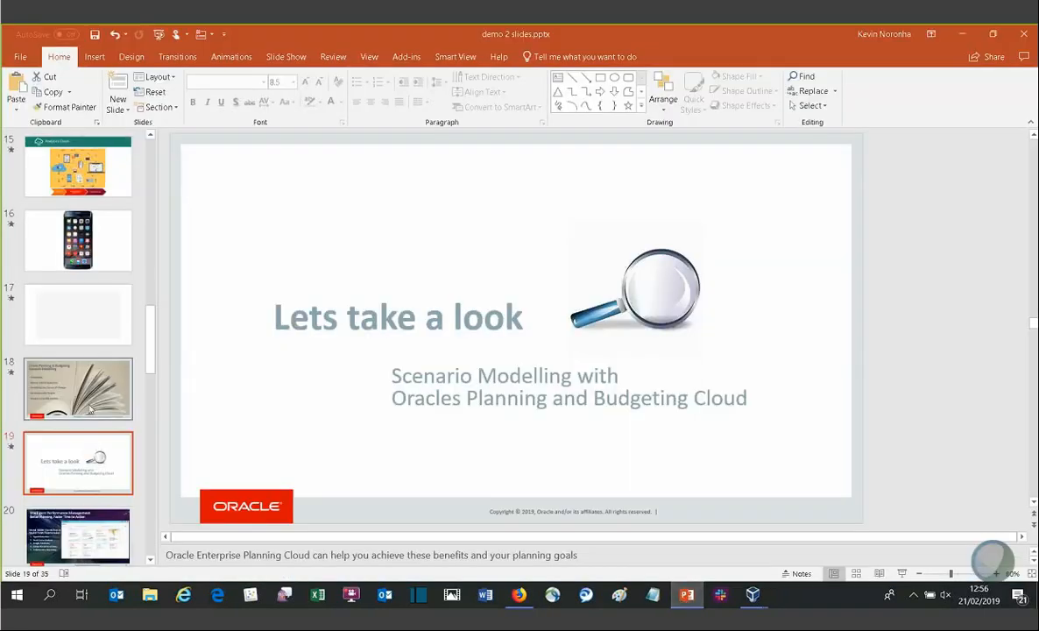
Step: Select slide 20, start the slideshow from it and advance to the next slide
{"action": "scroll", "coordinate": [87, 405], "scroll_direction": "down", "scroll_amount": 1}
{"action": "left_click", "coordinate": [94, 457]}
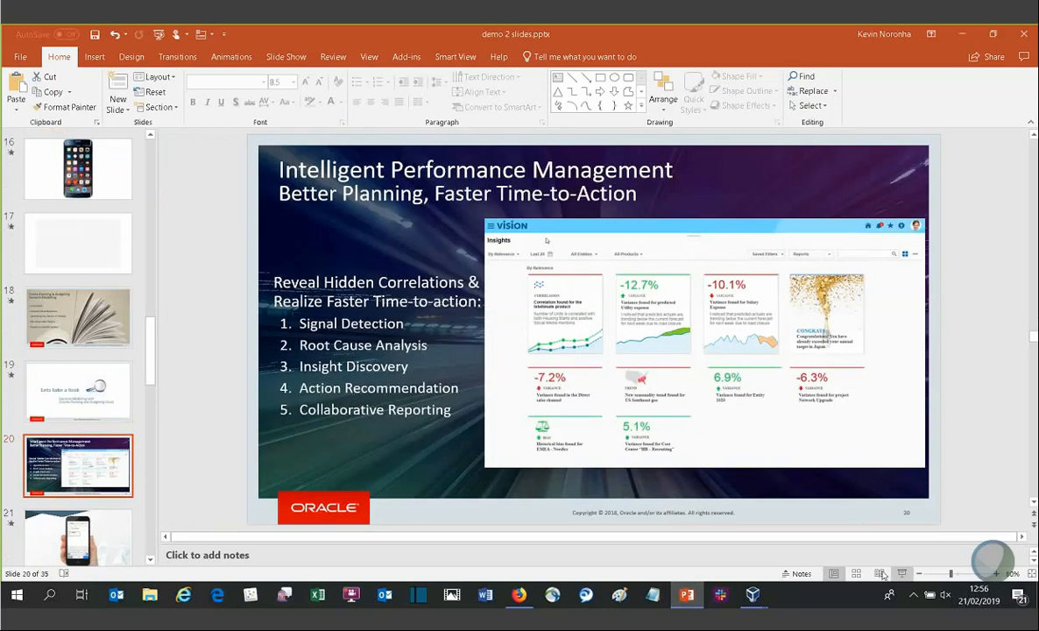
{"action": "left_click", "coordinate": [901, 575]}
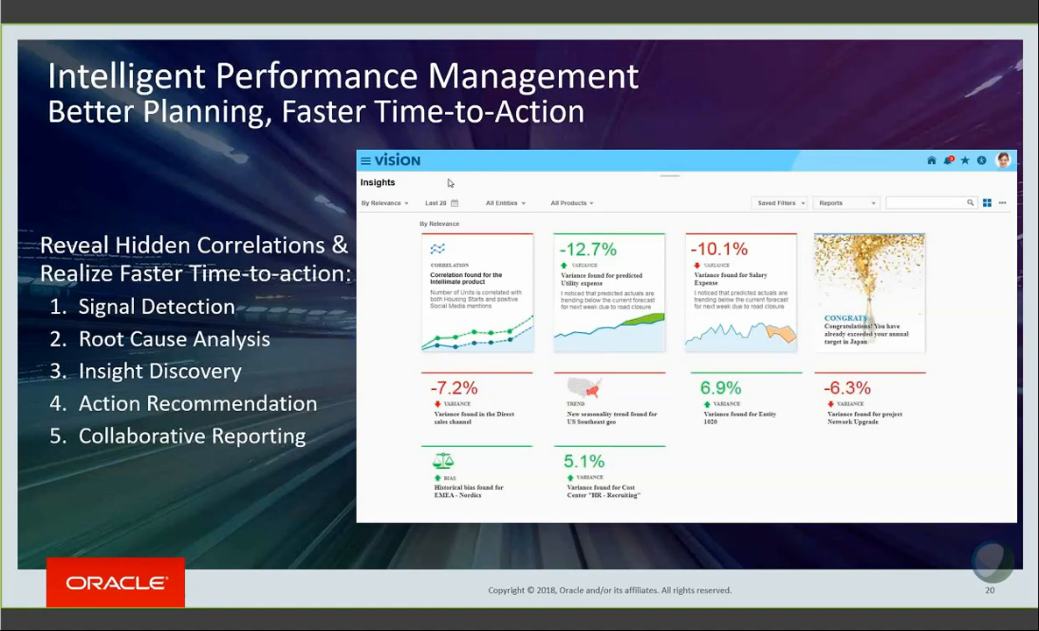
{"action": "key", "text": "Right"}
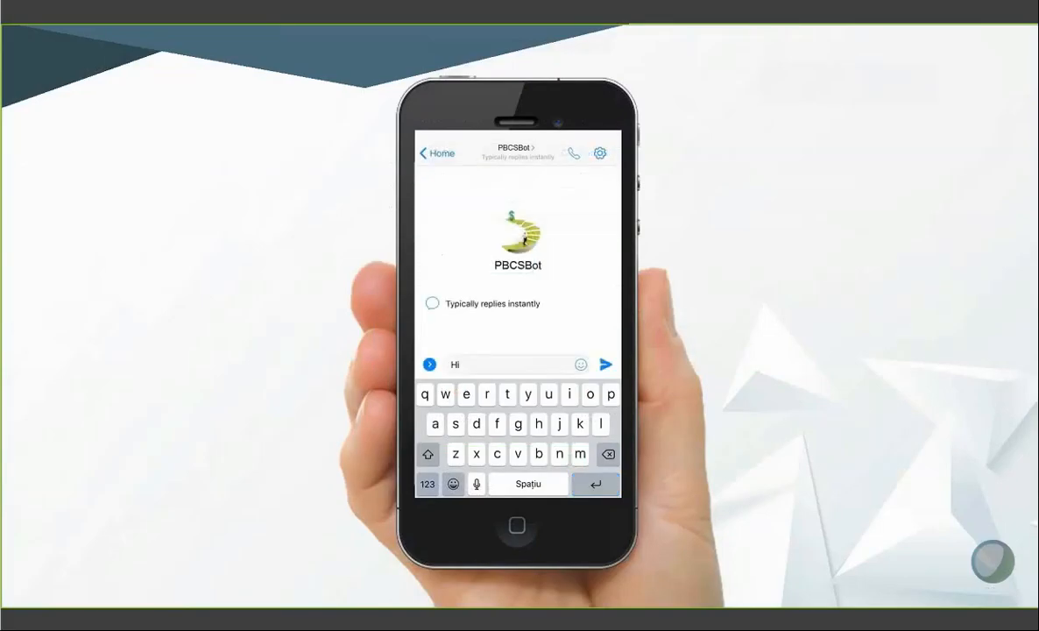